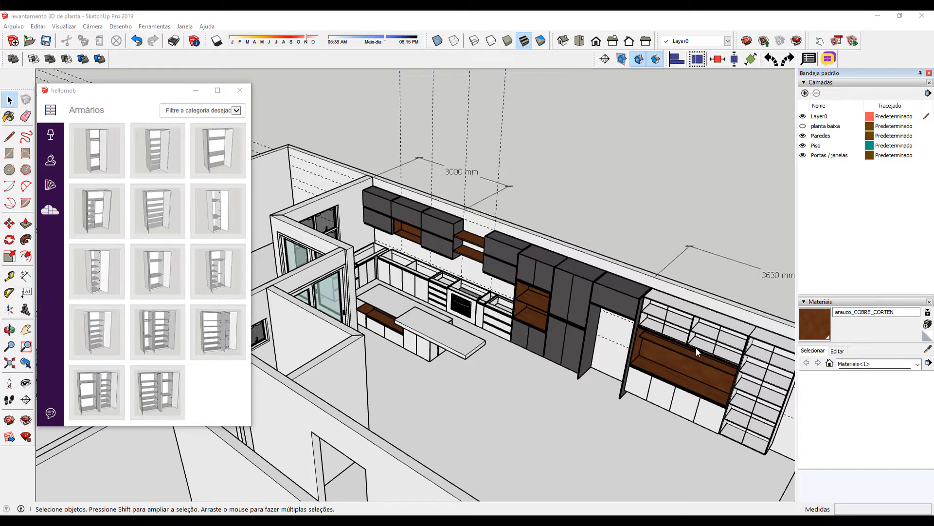
- Create a new layer named Cozinha hellomob
{"action": "middle_click_drag", "start_coordinate": [671, 340], "coordinate": [587, 326]}
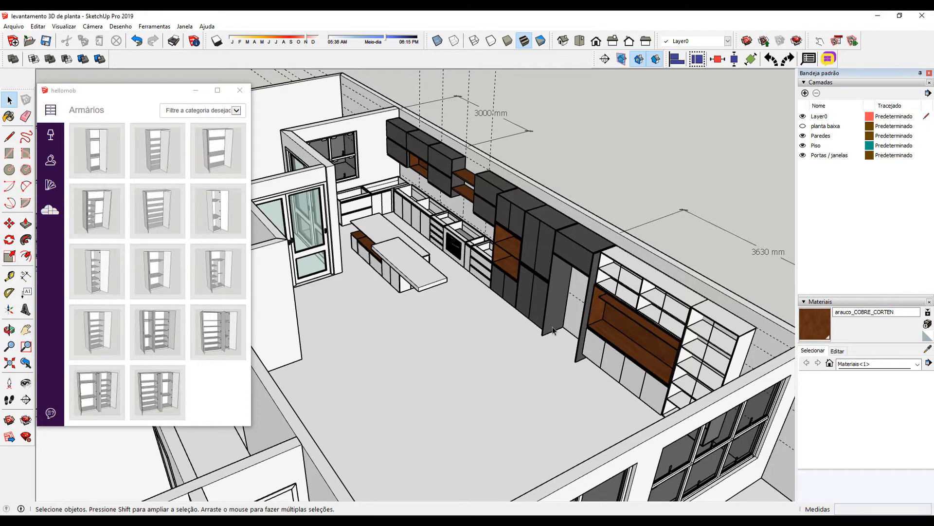
{"action": "middle_click_drag", "start_coordinate": [555, 330], "coordinate": [439, 330]}
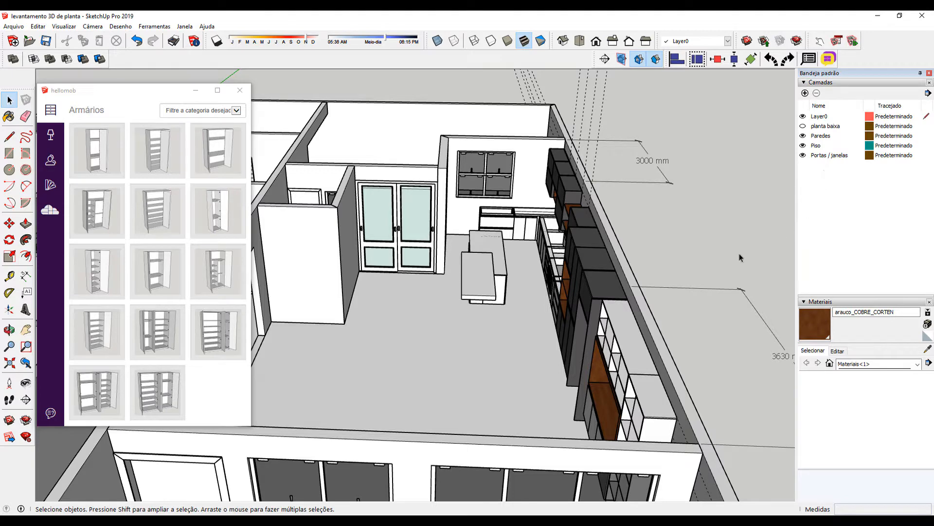
{"action": "middle_click_drag", "start_coordinate": [572, 297], "coordinate": [601, 301]}
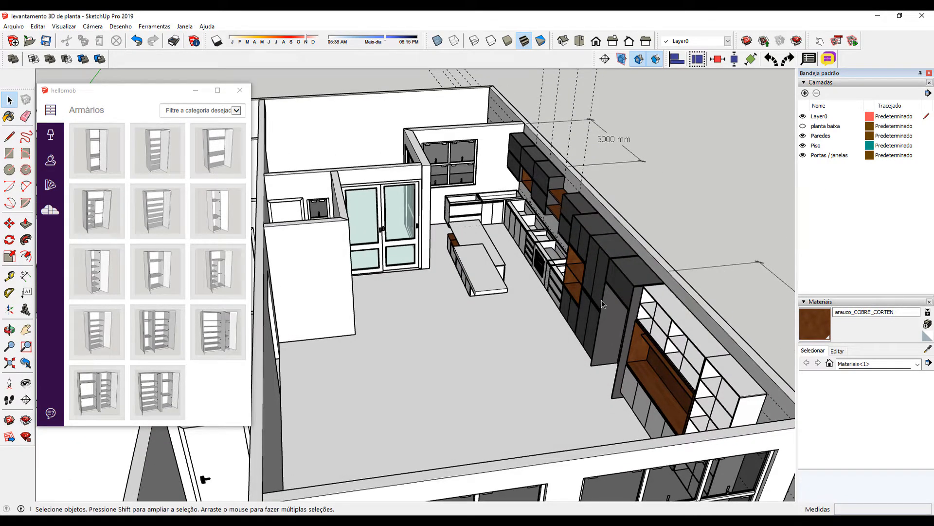
{"action": "middle_click_drag", "start_coordinate": [602, 300], "coordinate": [526, 251]}
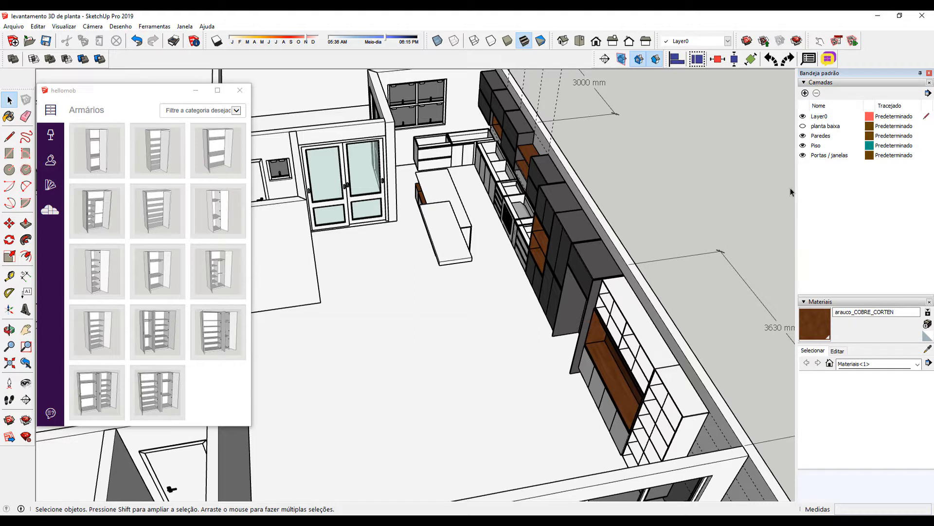
{"action": "left_click", "coordinate": [805, 93]}
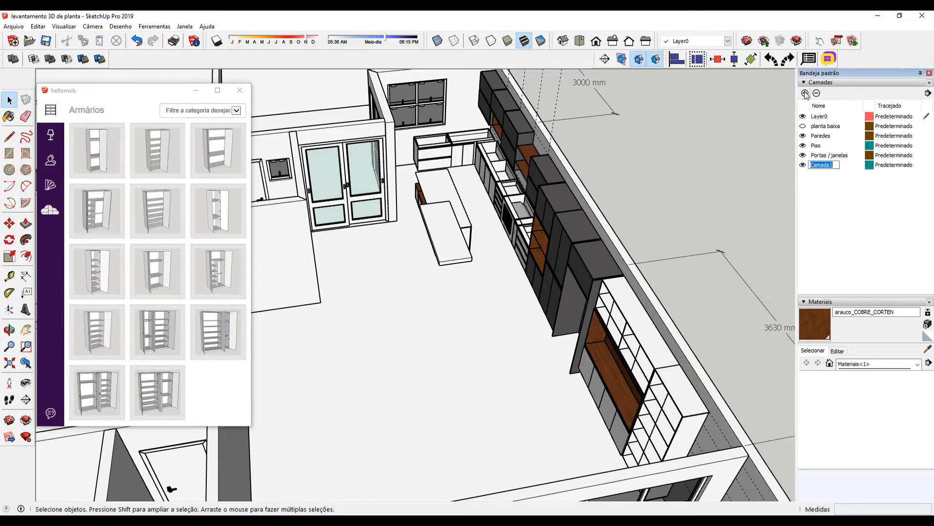
{"action": "type", "text": "H"}
{"action": "key", "text": "BackSpace"}
{"action": "key", "text": "BackSpace"}
{"action": "key", "text": "BackSpace"}
{"action": "key", "text": "BackSpace"}
{"action": "key", "text": "BackSpace"}
{"action": "key", "text": "BackSpace"}
{"action": "key", "text": "Return"}
- Select the white shelving units, the wood niche with its base cabinets, and the dark tall cabinets and panels along the wall
{"action": "middle_click_drag", "start_coordinate": [739, 183], "coordinate": [662, 317]}
{"action": "left_click", "coordinate": [659, 310]}
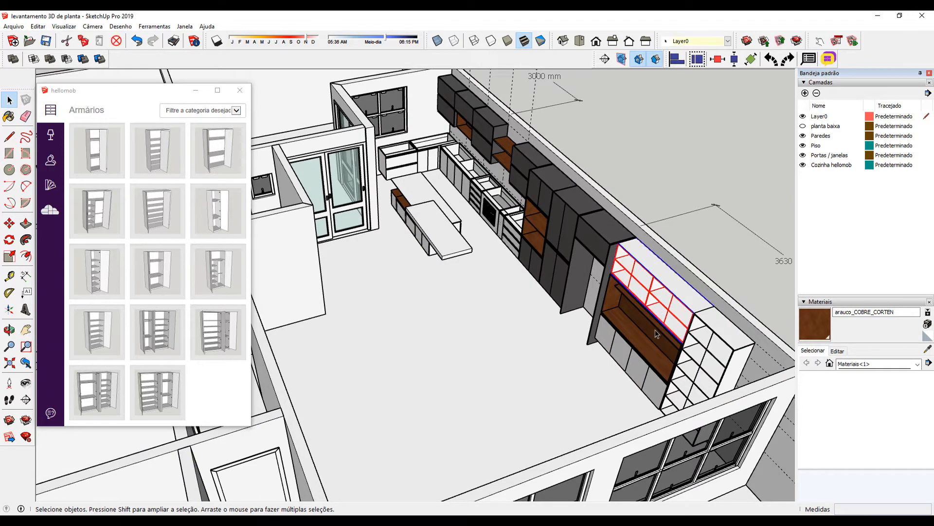
{"action": "left_click", "coordinate": [656, 332], "text": "shift"}
{"action": "left_click", "coordinate": [692, 362], "text": "shift"}
{"action": "left_click", "coordinate": [631, 374], "text": "shift"}
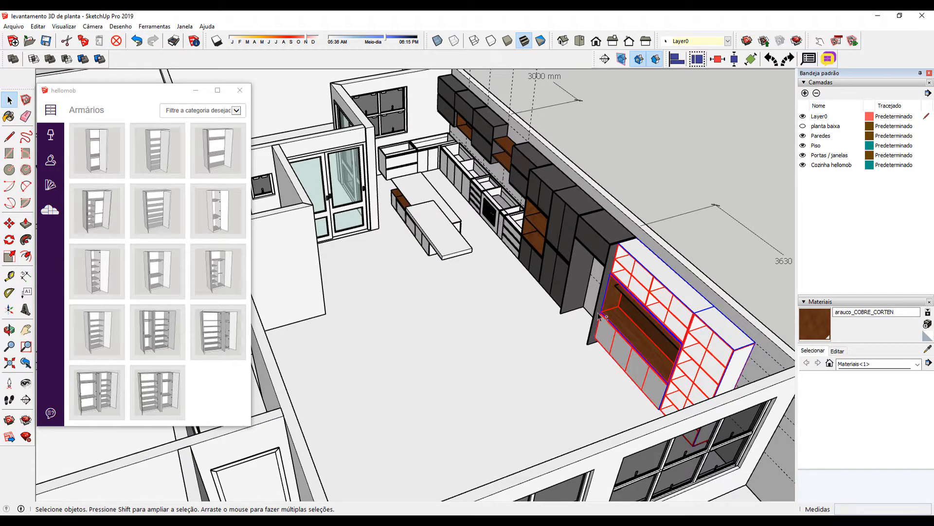
{"action": "left_click", "coordinate": [595, 249], "text": "shift"}
{"action": "left_click", "coordinate": [605, 279], "text": "shift"}
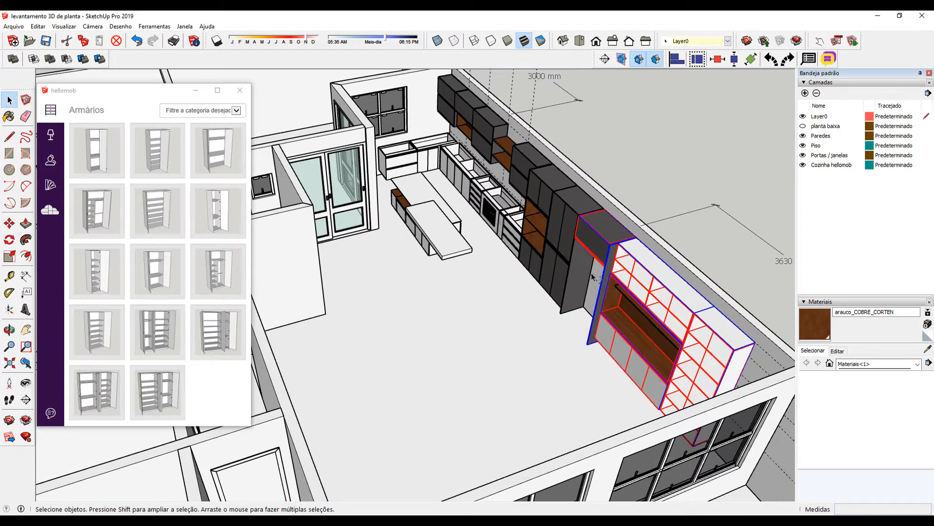
{"action": "left_click", "coordinate": [579, 273], "text": "shift"}
{"action": "left_click", "coordinate": [552, 251], "text": "shift"}
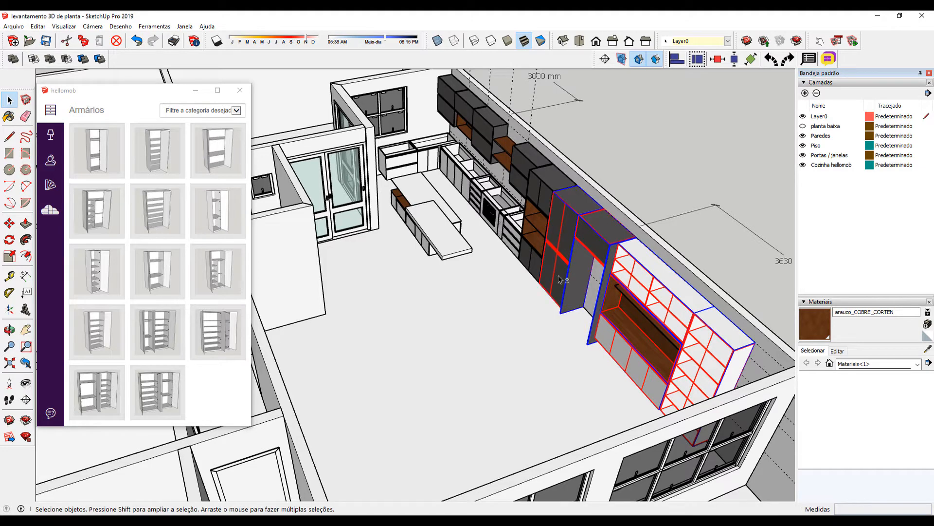
{"action": "left_click", "coordinate": [535, 250], "text": "shift"}
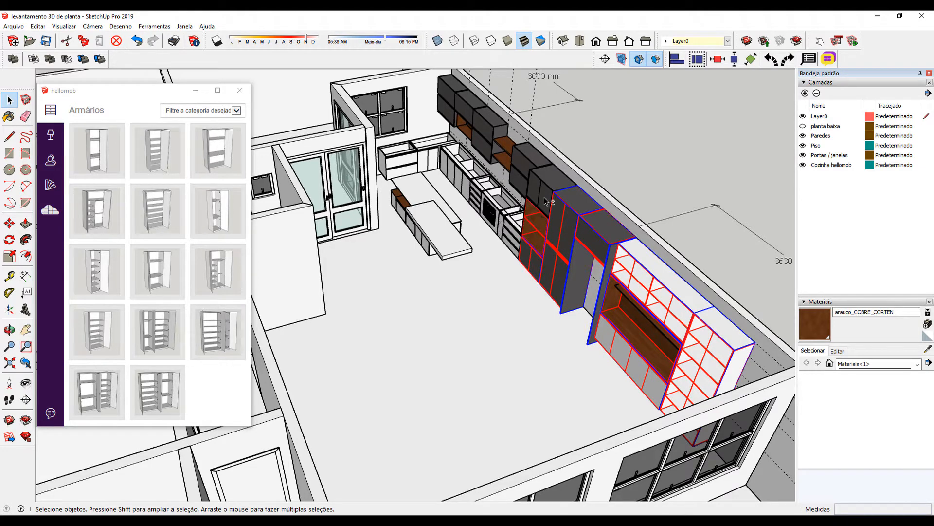
{"action": "left_click", "coordinate": [534, 211], "text": "shift"}
- Add the kitchen's base cabinets, including the corner run, and the dark wall cabinets to the selection
{"action": "left_click", "coordinate": [506, 224], "text": "shift"}
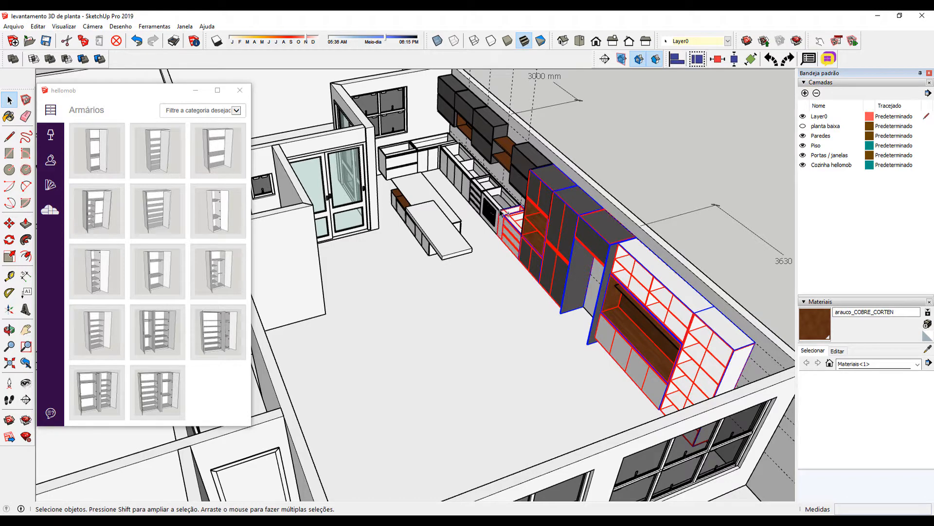
{"action": "left_click", "coordinate": [489, 213], "text": "shift"}
{"action": "left_click", "coordinate": [469, 184], "text": "shift"}
{"action": "left_click", "coordinate": [458, 166], "text": "shift"}
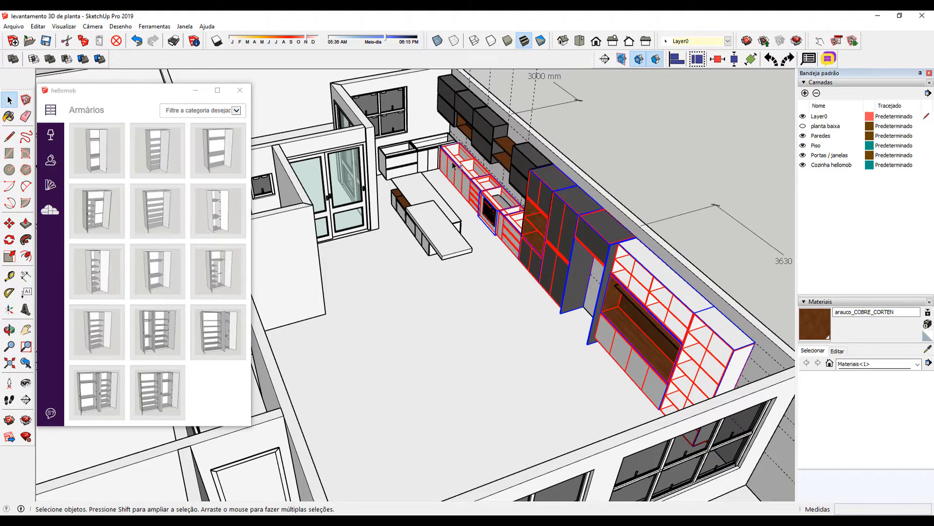
{"action": "left_click", "coordinate": [431, 149], "text": "shift"}
{"action": "left_click", "coordinate": [400, 158], "text": "shift"}
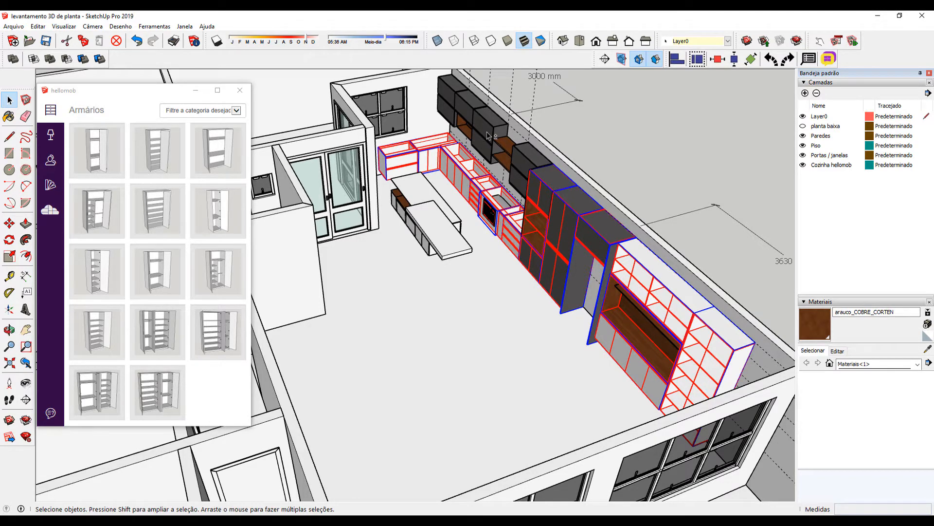
{"action": "left_click", "coordinate": [487, 135], "text": "shift"}
{"action": "left_click", "coordinate": [463, 116], "text": "shift"}
{"action": "left_click", "coordinate": [448, 111], "text": "shift"}
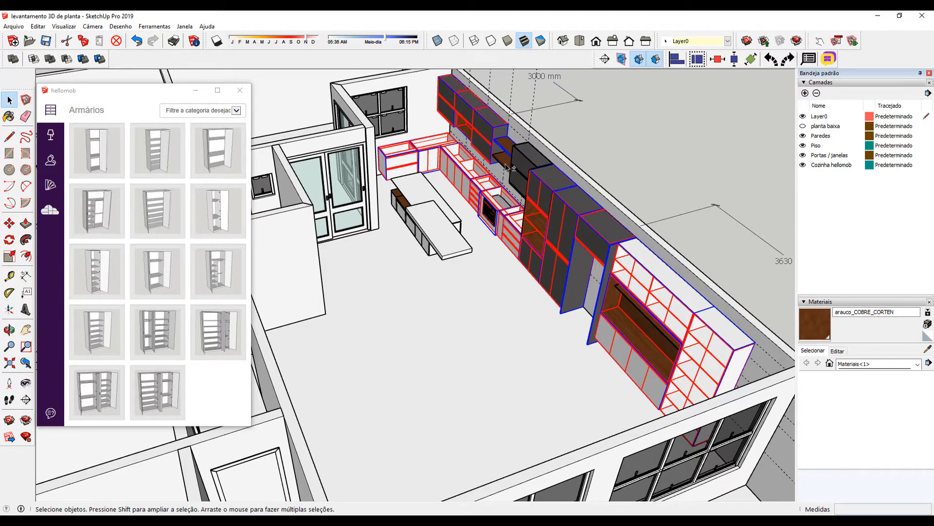
- Add the kitchen island's two countertops, its cabinets and wood panels to the selection
{"action": "scroll", "coordinate": [475, 214], "scroll_direction": "up", "scroll_amount": 1}
{"action": "scroll", "coordinate": [475, 214], "scroll_direction": "up", "scroll_amount": 6}
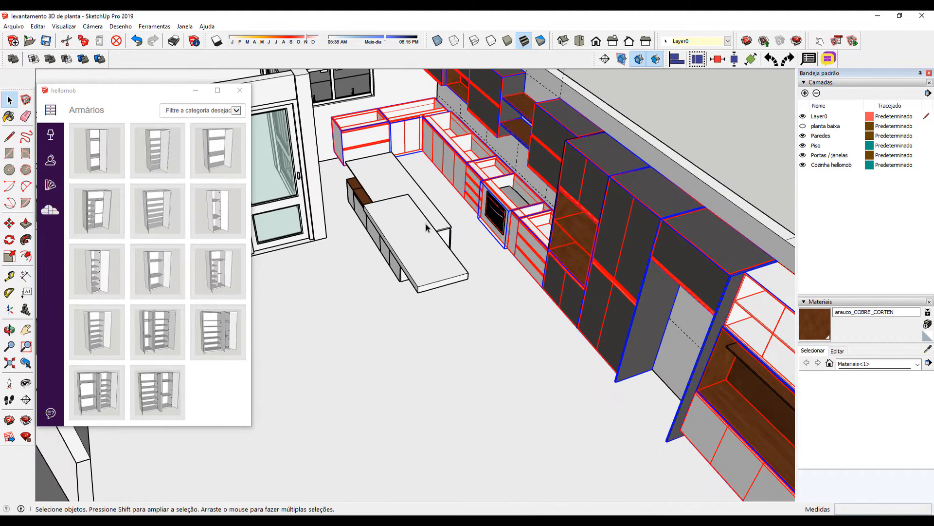
{"action": "middle_click_drag", "start_coordinate": [374, 269], "coordinate": [476, 263]}
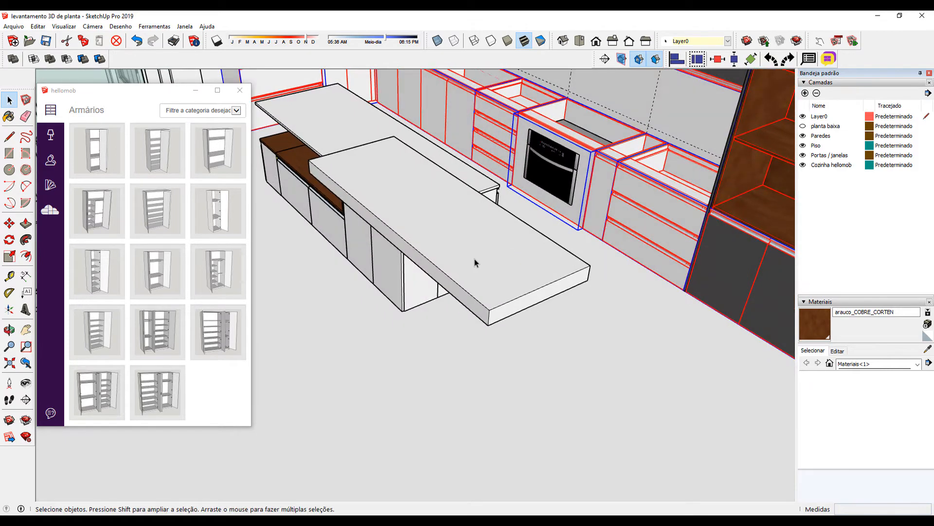
{"action": "left_click", "coordinate": [449, 253]}
{"action": "left_click", "coordinate": [360, 123], "text": "shift"}
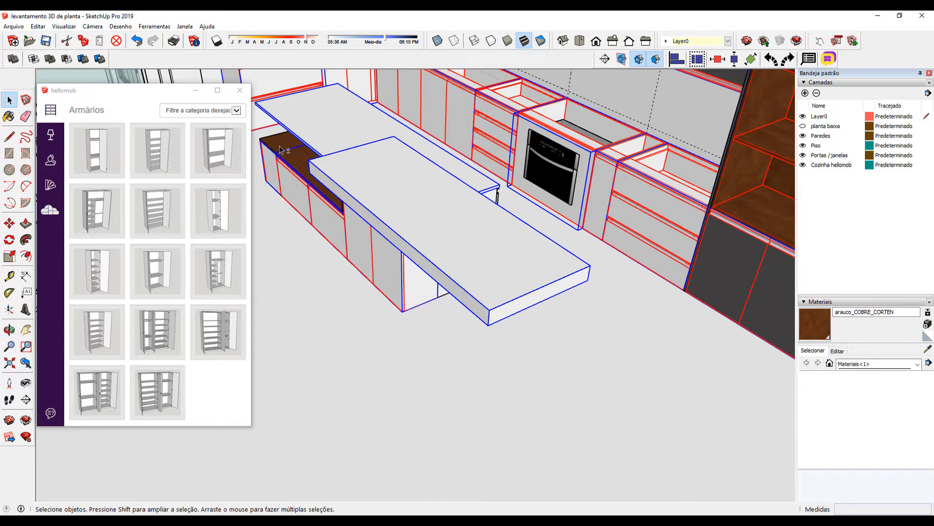
{"action": "mouse_move", "coordinate": [365, 220]}
{"action": "middle_mouse_down"}
{"action": "mouse_move", "coordinate": [282, 221]}
{"action": "mouse_move", "coordinate": [129, 194]}
{"action": "mouse_move", "coordinate": [369, 215]}
{"action": "middle_mouse_up"}
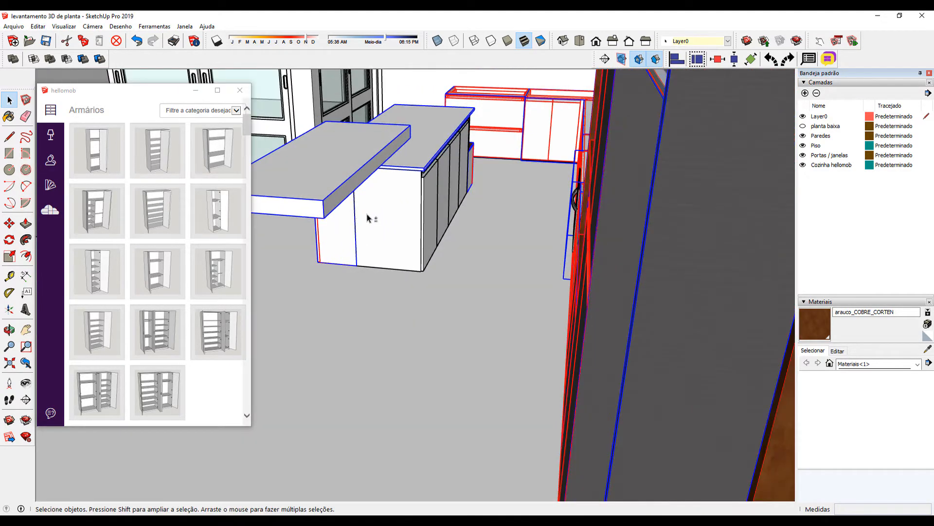
{"action": "middle_click_drag", "start_coordinate": [397, 169], "coordinate": [779, 270]}
{"action": "middle_click_drag", "start_coordinate": [375, 142], "coordinate": [909, 152]}
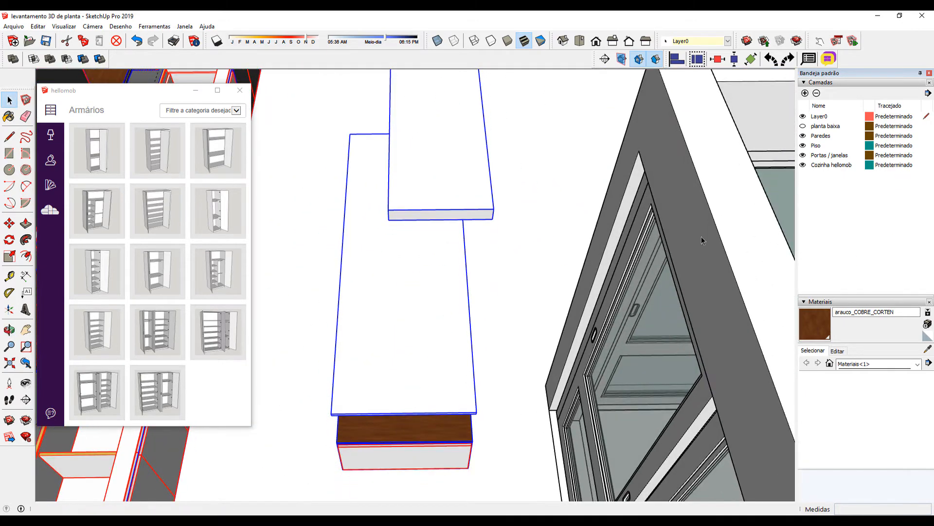
{"action": "middle_click_drag", "start_coordinate": [585, 291], "coordinate": [632, 292]}
{"action": "scroll", "coordinate": [506, 380], "scroll_direction": "up", "scroll_amount": 3}
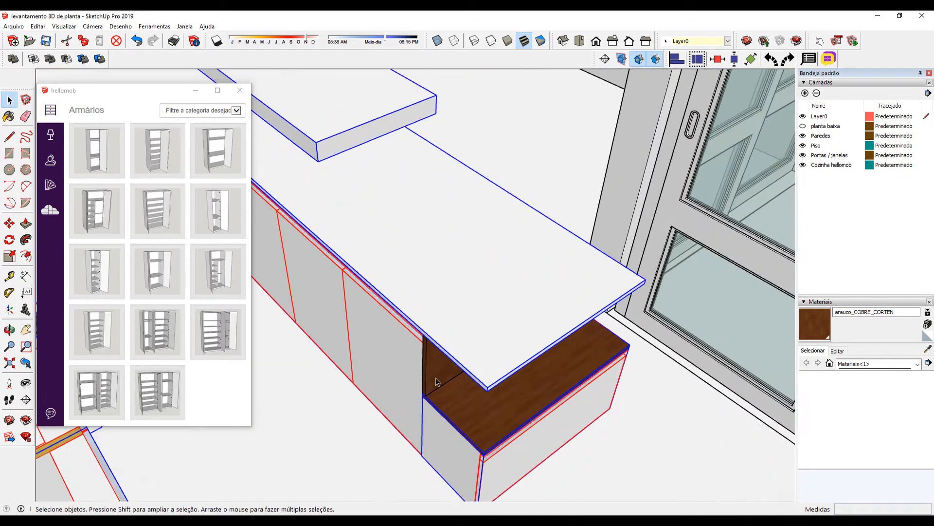
- Assign the selected kitchen furniture to the Cozinha hellomob layer and hide that layer
{"action": "left_click", "coordinate": [728, 41]}
{"action": "left_click", "coordinate": [702, 61]}
{"action": "left_click", "coordinate": [803, 165]}
- Move the leftover island wood panels, oven, dark vertical panels and wood shelf to the Cozinha hellomob layer, leaving that layer hidden
{"action": "left_click", "coordinate": [457, 254]}
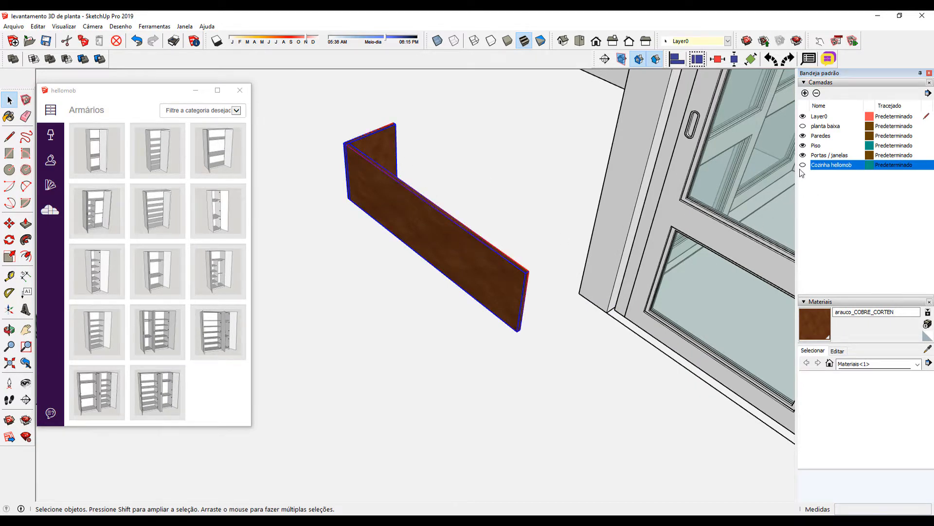
{"action": "scroll", "coordinate": [701, 249], "scroll_direction": "down", "scroll_amount": 4}
{"action": "middle_click_drag", "start_coordinate": [554, 276], "coordinate": [359, 305]}
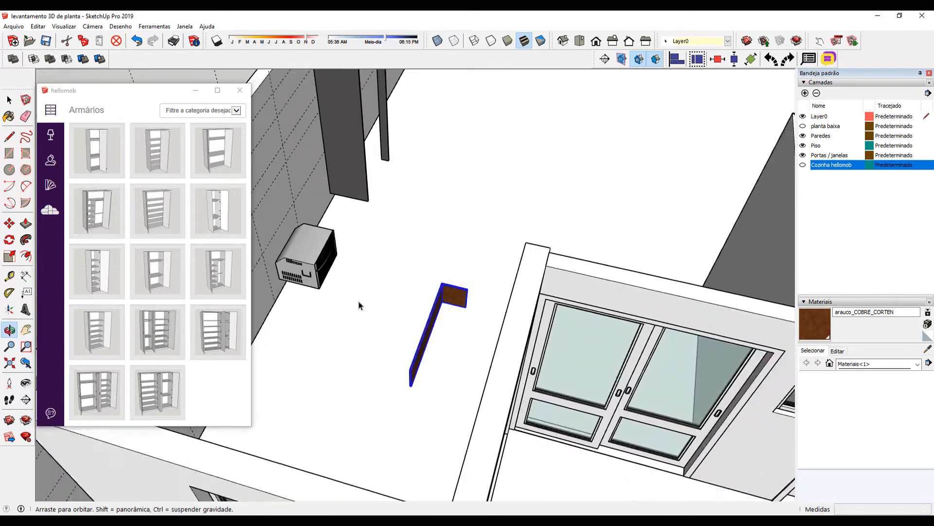
{"action": "scroll", "coordinate": [402, 283], "scroll_direction": "down", "scroll_amount": 4}
{"action": "middle_click_drag", "start_coordinate": [447, 261], "coordinate": [214, 272]}
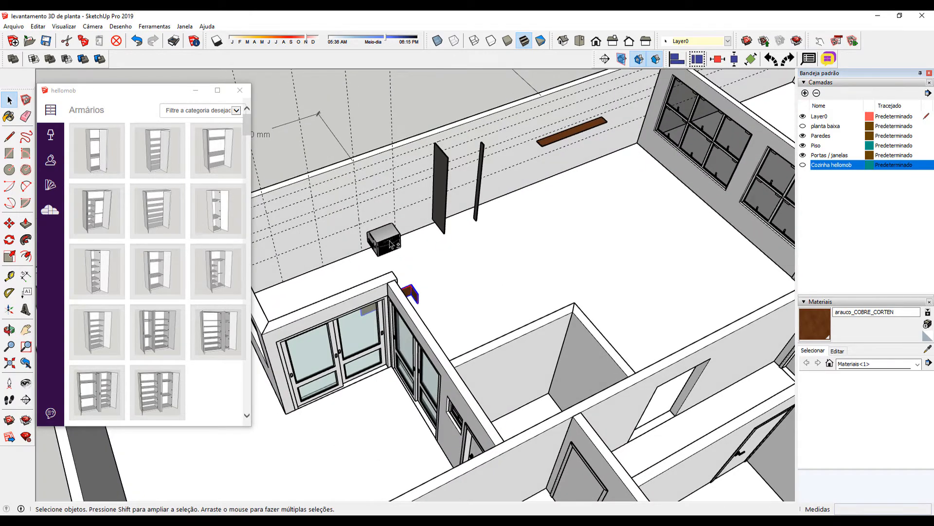
{"action": "left_click", "coordinate": [388, 243], "text": "shift"}
{"action": "left_click", "coordinate": [444, 194], "text": "shift"}
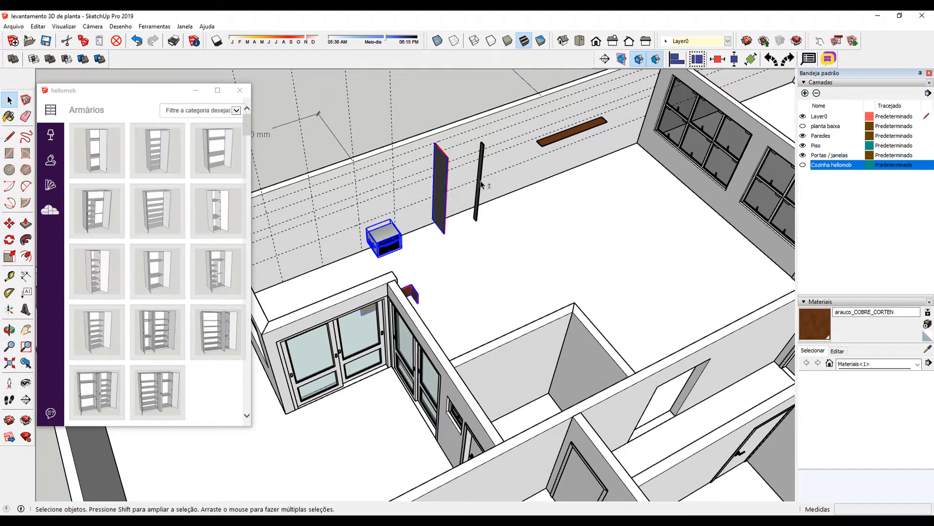
{"action": "left_click", "coordinate": [482, 184], "text": "shift"}
{"action": "left_click", "coordinate": [574, 137], "text": "shift"}
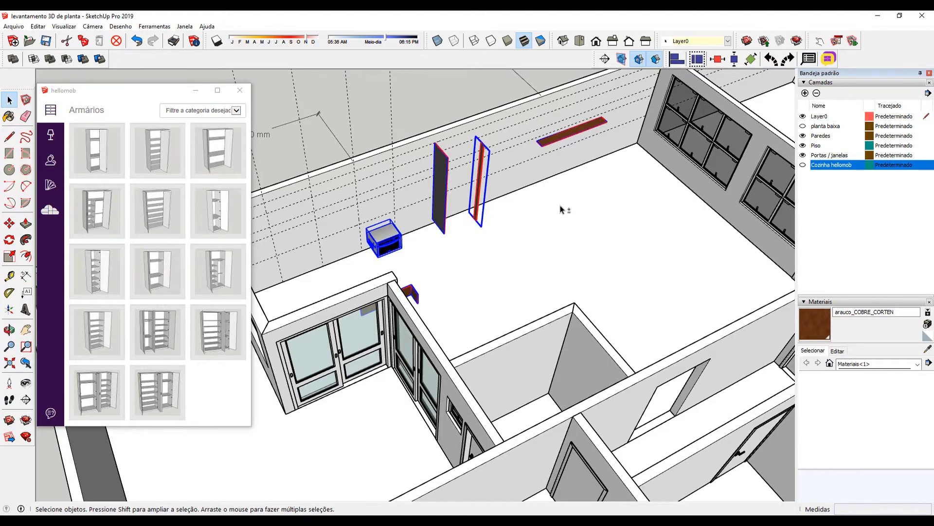
{"action": "middle_click_drag", "start_coordinate": [563, 208], "coordinate": [511, 246]}
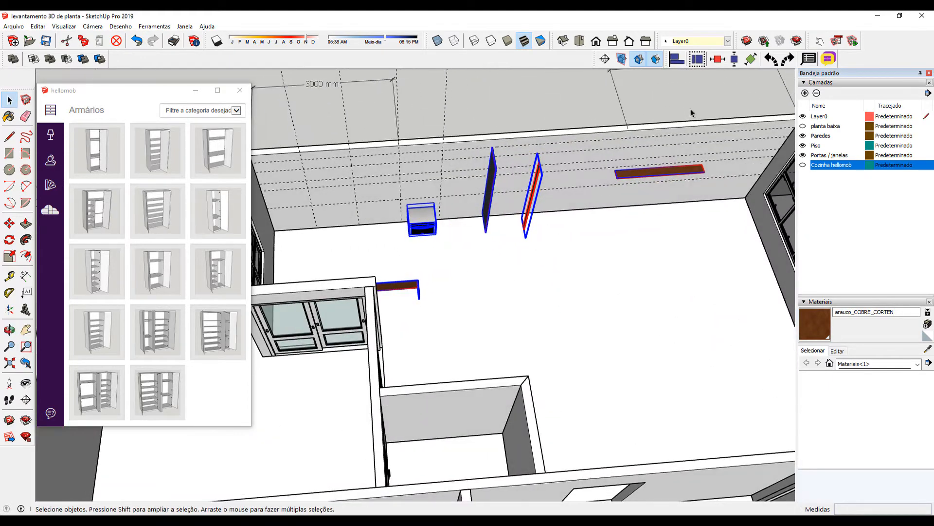
{"action": "left_click", "coordinate": [802, 165]}
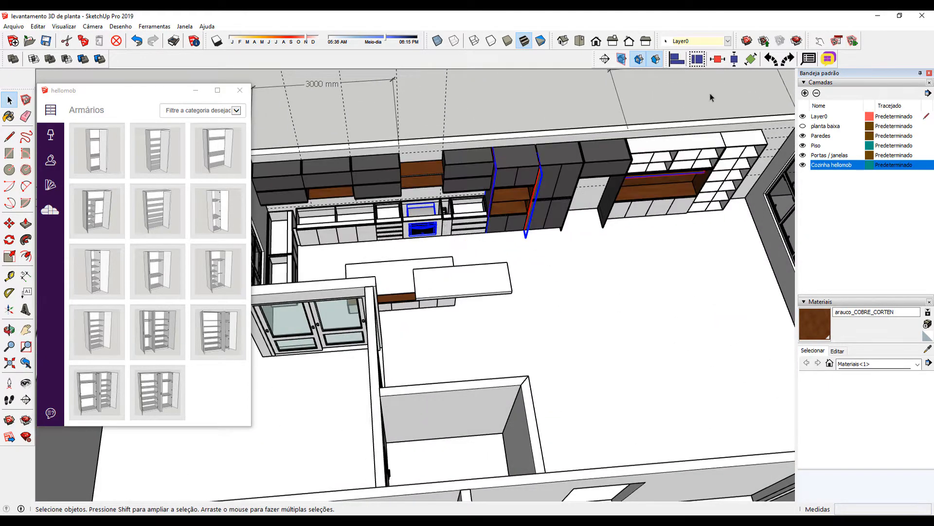
{"action": "left_click", "coordinate": [695, 41]}
{"action": "left_click", "coordinate": [690, 59]}
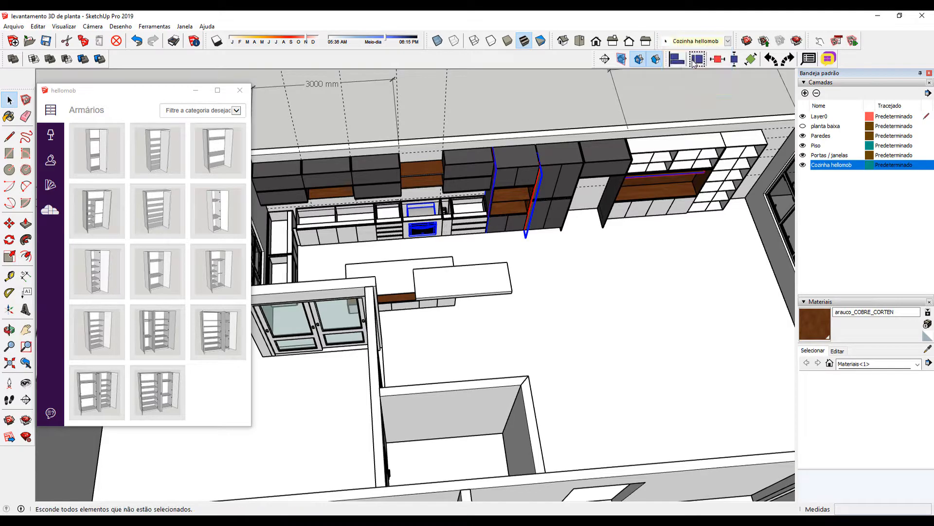
{"action": "left_click", "coordinate": [803, 165]}
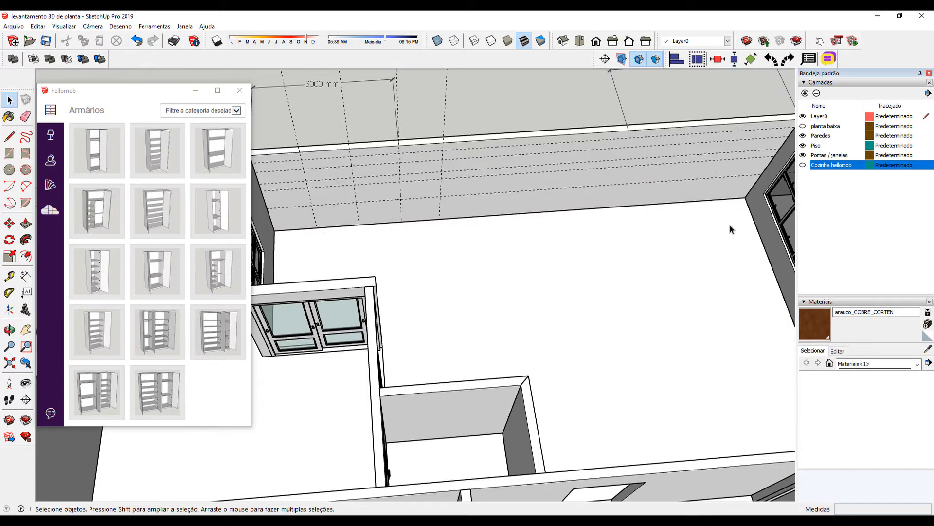
- Erase the dashed guide lines and the 3000 mm and 3630 mm dimensions along the kitchen wall
{"action": "middle_click_drag", "start_coordinate": [669, 253], "coordinate": [525, 243]}
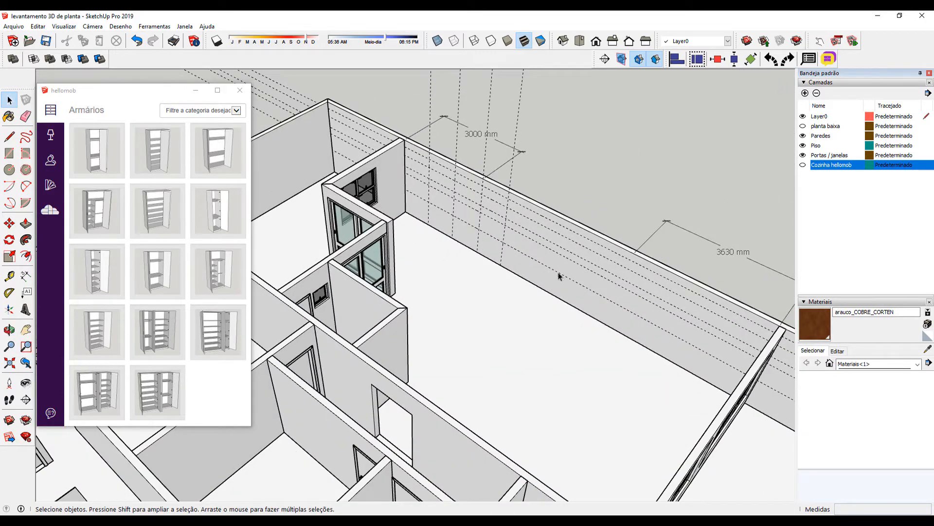
{"action": "scroll", "coordinate": [558, 273], "scroll_direction": "down", "scroll_amount": 4}
{"action": "middle_click_drag", "start_coordinate": [578, 291], "coordinate": [511, 280]}
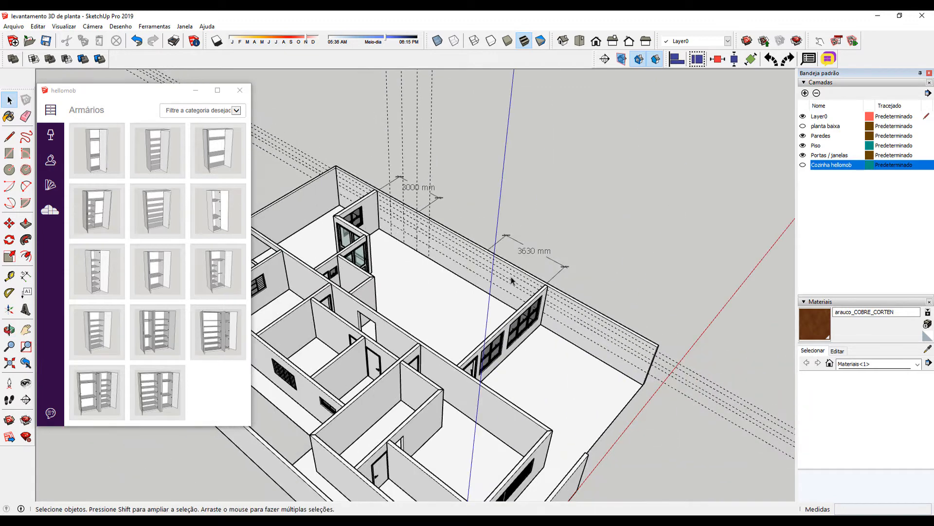
{"action": "scroll", "coordinate": [511, 280], "scroll_direction": "down", "scroll_amount": 3}
{"action": "key", "text": "e"}
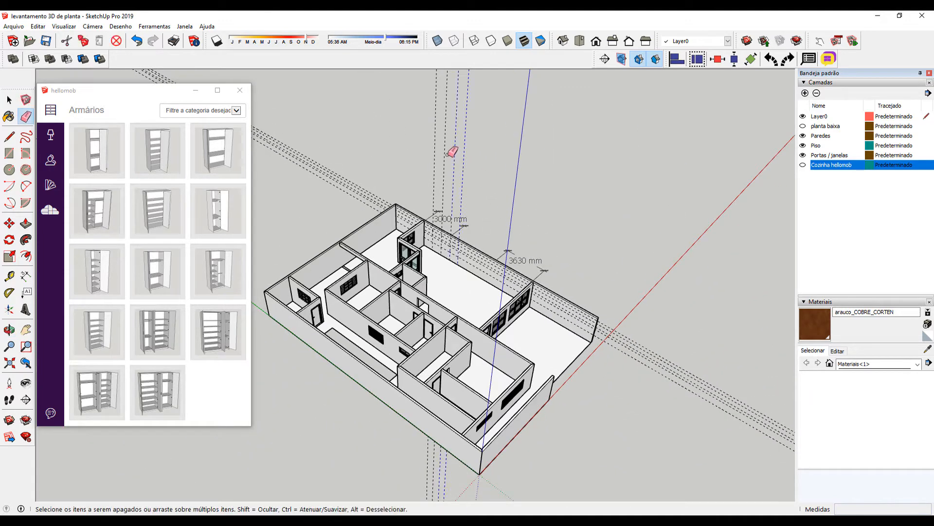
{"action": "mouse_move", "coordinate": [452, 151]}
{"action": "left_mouse_down"}
{"action": "mouse_move", "coordinate": [428, 140]}
{"action": "mouse_move", "coordinate": [361, 155]}
{"action": "mouse_move", "coordinate": [324, 194]}
{"action": "mouse_move", "coordinate": [343, 164]}
{"action": "mouse_move", "coordinate": [338, 188]}
{"action": "left_mouse_up"}
{"action": "left_click_drag", "start_coordinate": [450, 213], "coordinate": [477, 221]}
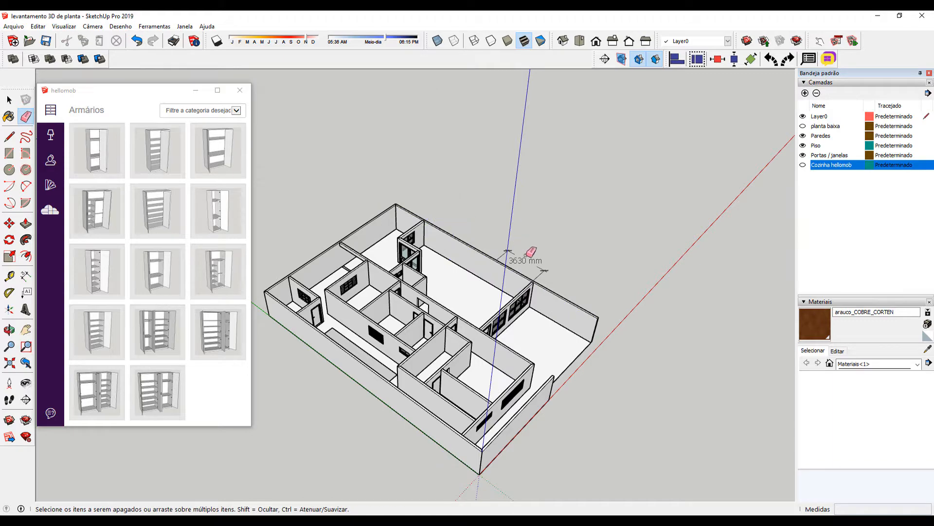
{"action": "left_click_drag", "start_coordinate": [526, 256], "coordinate": [533, 265]}
{"action": "middle_click_drag", "start_coordinate": [556, 245], "coordinate": [445, 245]}
{"action": "scroll", "coordinate": [574, 236], "scroll_direction": "up", "scroll_amount": 2}
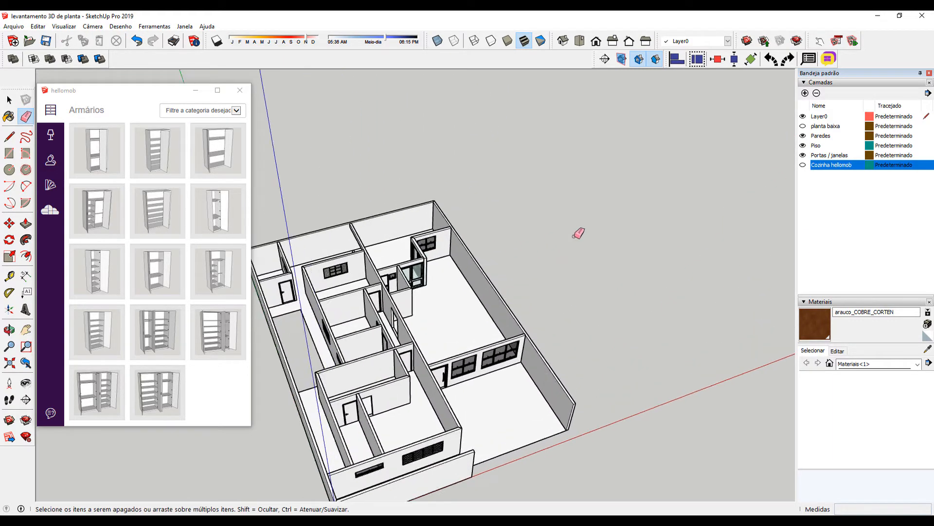
{"action": "middle_click_drag", "start_coordinate": [578, 234], "coordinate": [363, 278]}
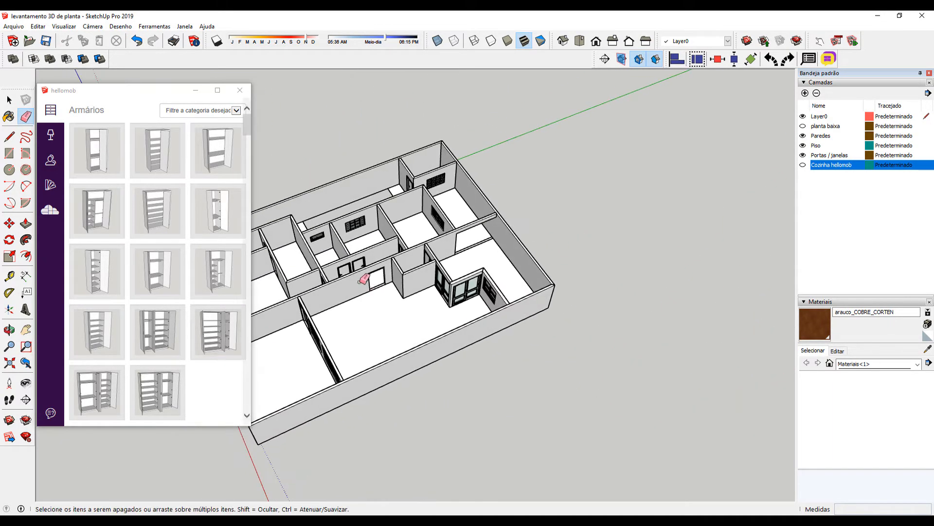
- Swing open the hinged entry door at the corner of the living room with the Interact tool
{"action": "scroll", "coordinate": [363, 279], "scroll_direction": "up", "scroll_amount": 2}
{"action": "middle_click_drag", "start_coordinate": [389, 317], "coordinate": [337, 317]}
{"action": "mouse_move", "coordinate": [390, 330]}
{"action": "middle_mouse_down"}
{"action": "mouse_move", "coordinate": [306, 328]}
{"action": "mouse_move", "coordinate": [448, 334]}
{"action": "mouse_move", "coordinate": [383, 315]}
{"action": "mouse_move", "coordinate": [380, 277]}
{"action": "middle_mouse_up"}
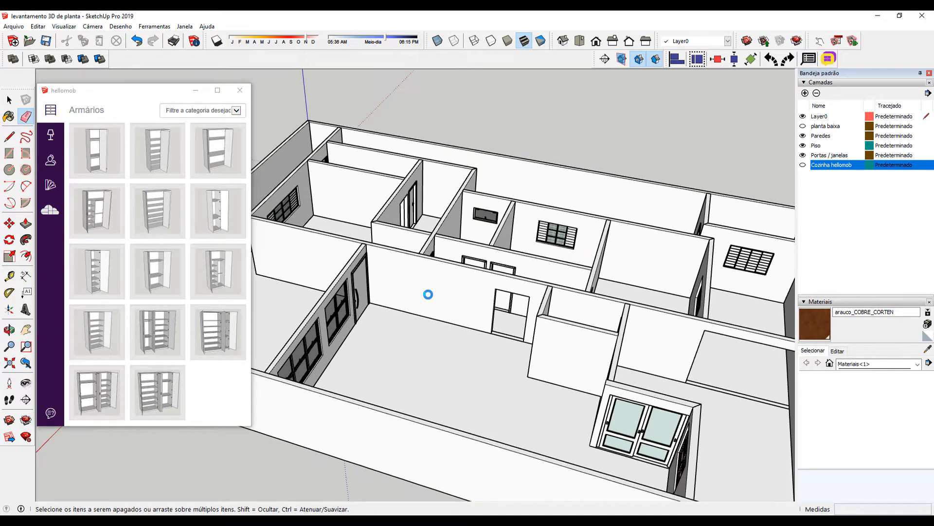
{"action": "scroll", "coordinate": [374, 270], "scroll_direction": "up", "scroll_amount": 5}
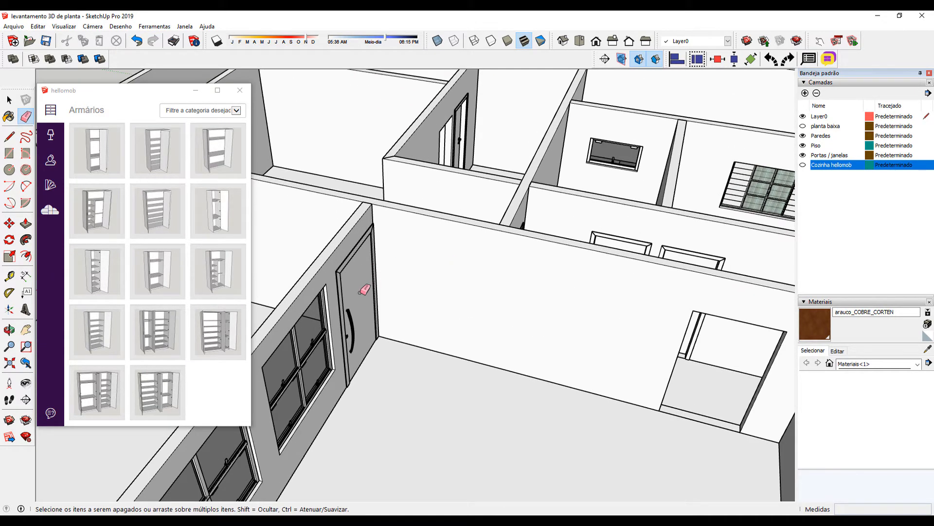
{"action": "key", "text": "space"}
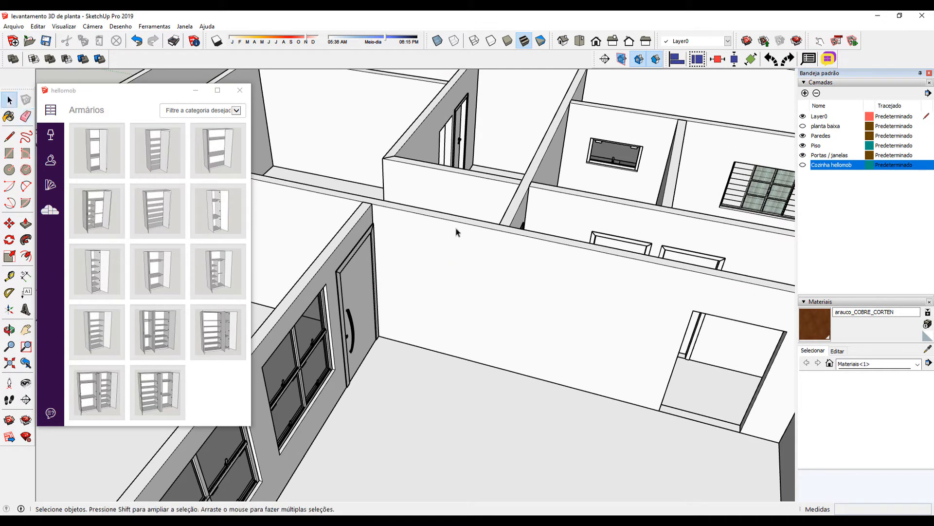
{"action": "left_click", "coordinate": [821, 42]}
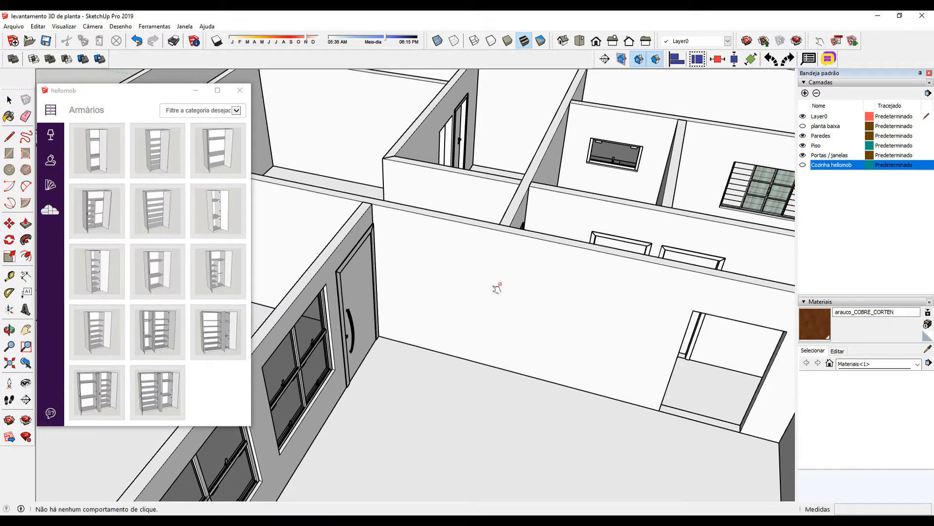
{"action": "left_click", "coordinate": [374, 292]}
{"action": "left_click", "coordinate": [395, 293]}
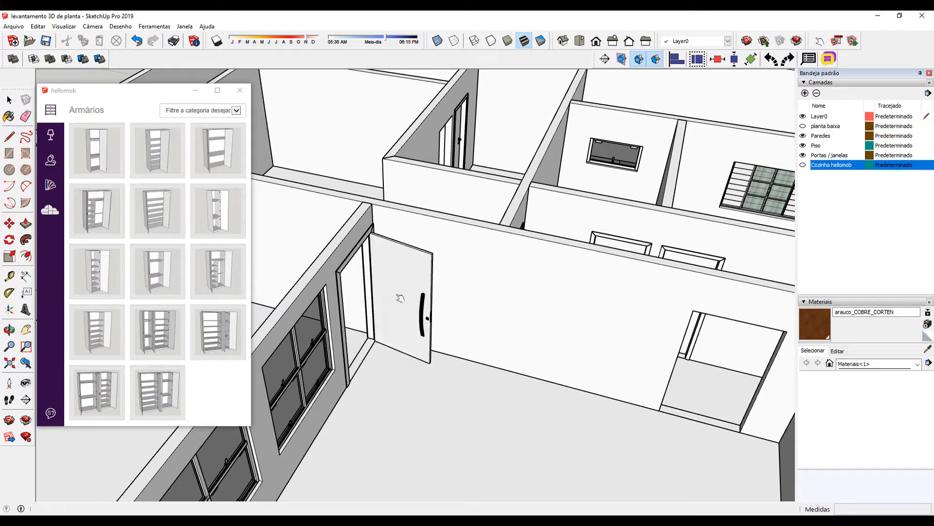
- Place a vertical guide on the living room wall, 1200 mm from the corner beside the entry door
{"action": "middle_click_drag", "start_coordinate": [404, 297], "coordinate": [397, 242]}
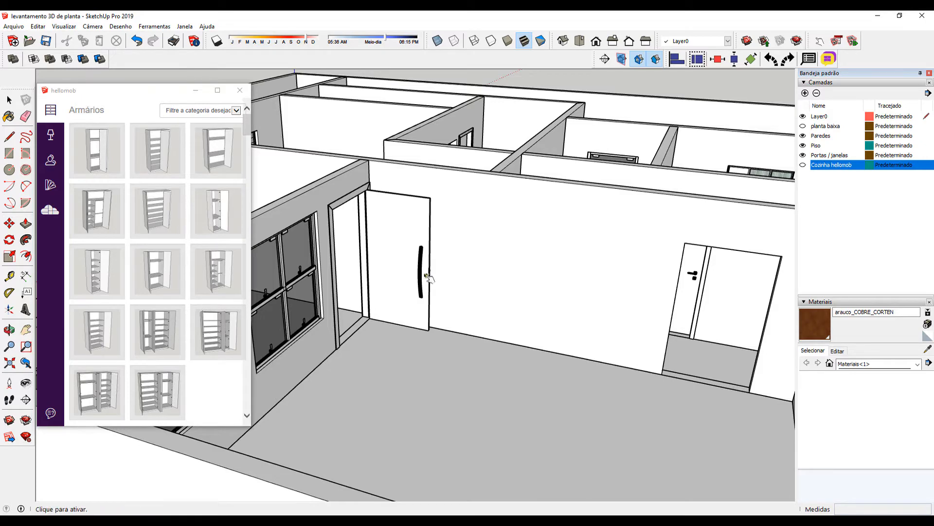
{"action": "mouse_move", "coordinate": [438, 273]}
{"action": "middle_mouse_down"}
{"action": "mouse_move", "coordinate": [498, 334]}
{"action": "mouse_move", "coordinate": [507, 329]}
{"action": "mouse_move", "coordinate": [427, 304]}
{"action": "mouse_move", "coordinate": [445, 305]}
{"action": "mouse_move", "coordinate": [442, 265]}
{"action": "middle_mouse_up"}
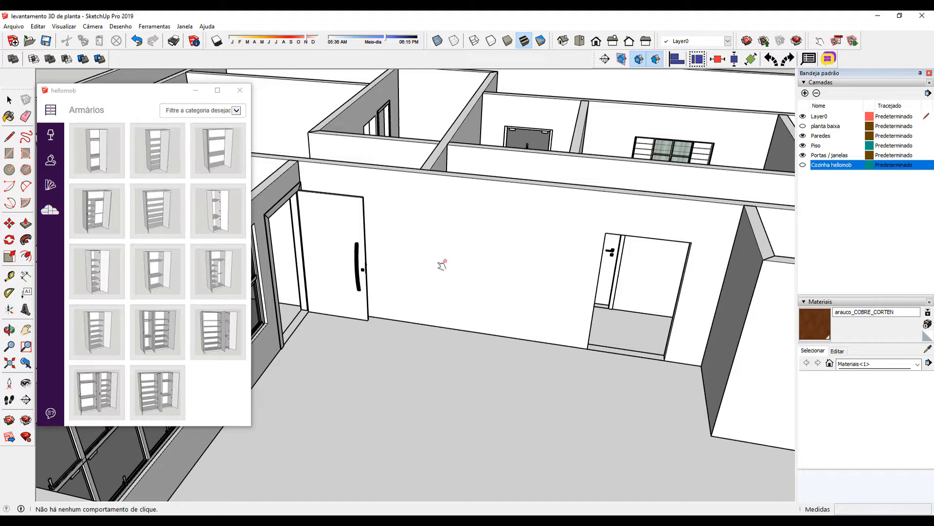
{"action": "middle_click_drag", "start_coordinate": [442, 265], "coordinate": [435, 271]}
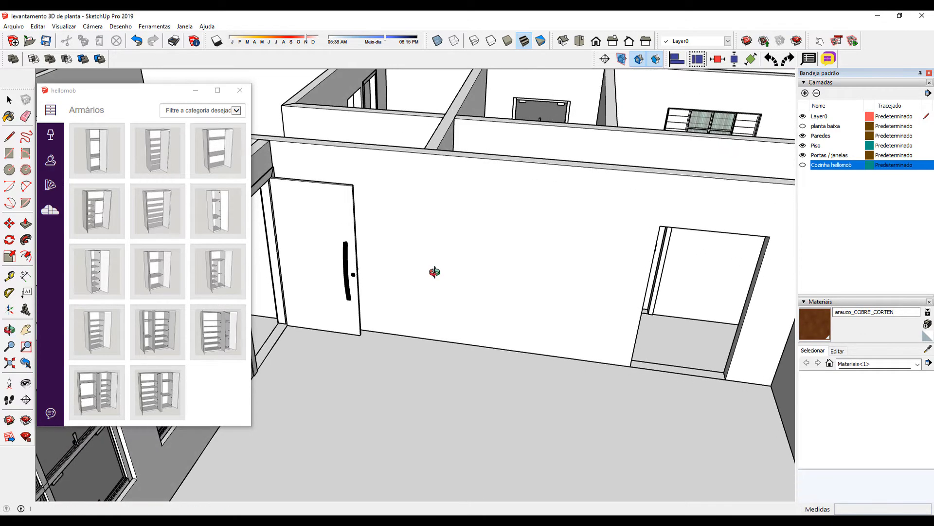
{"action": "key", "text": "t"}
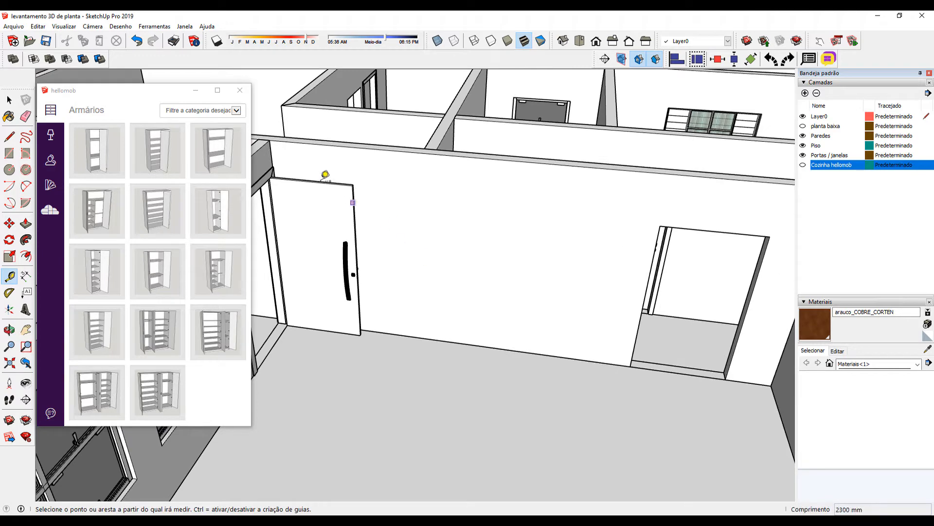
{"action": "scroll", "coordinate": [278, 150], "scroll_direction": "up", "scroll_amount": 5}
{"action": "left_click", "coordinate": [276, 155]}
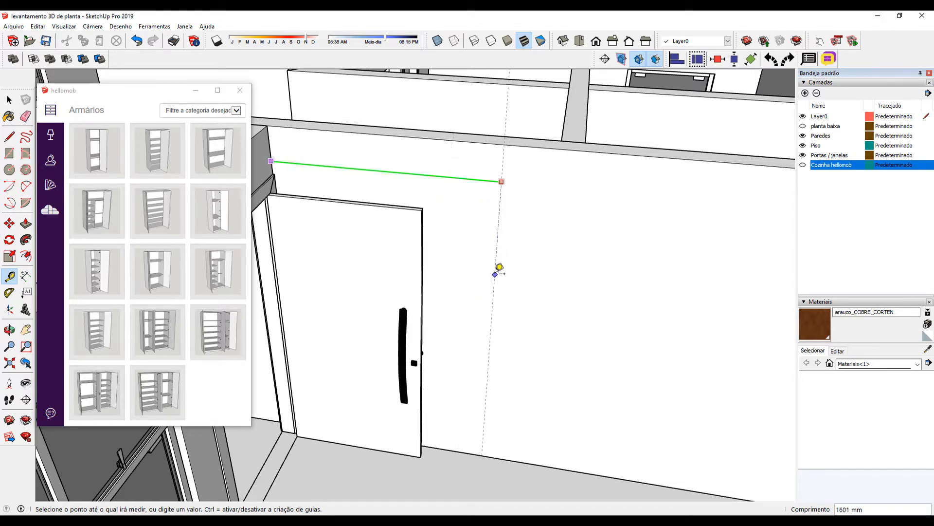
{"action": "scroll", "coordinate": [430, 209], "scroll_direction": "up", "scroll_amount": 3}
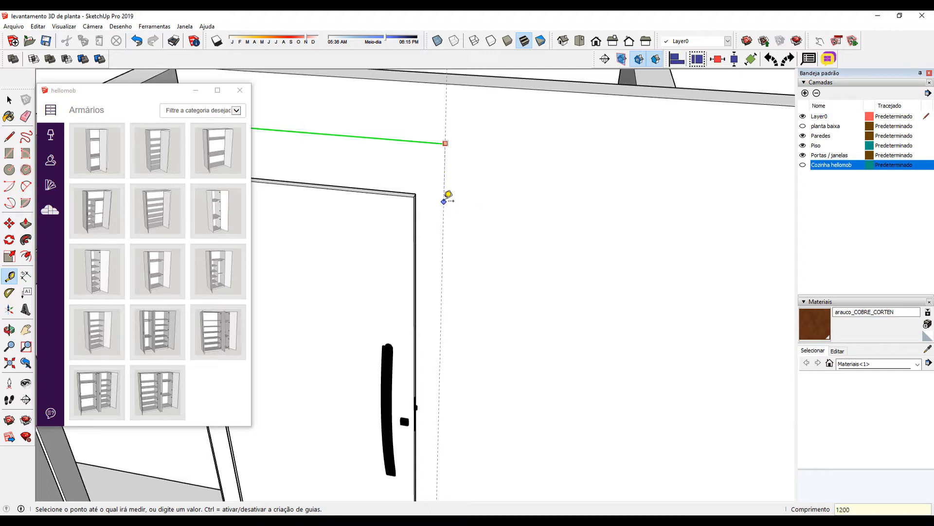
{"action": "key", "text": "Return"}
- Place a second guide on the same wall, 50 mm from the near edge of the interior doorway
{"action": "scroll", "coordinate": [549, 209], "scroll_direction": "down", "scroll_amount": 5}
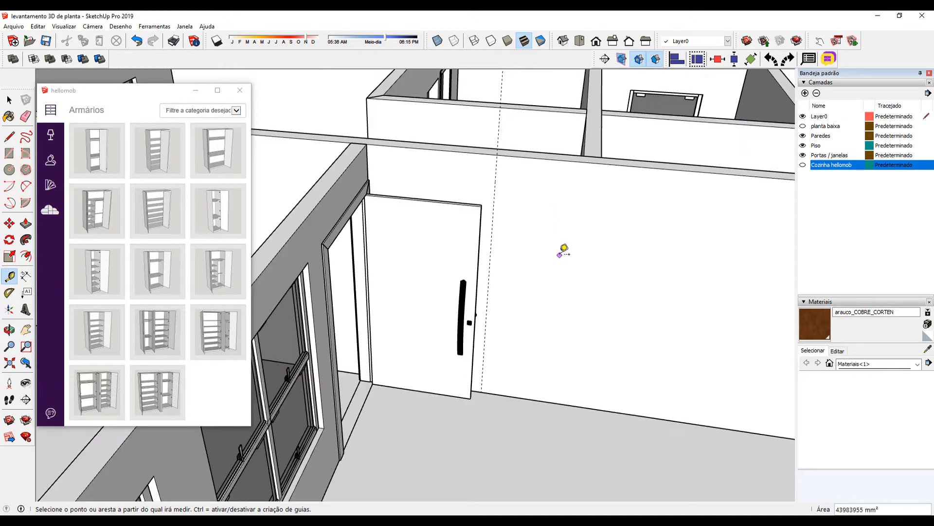
{"action": "middle_click_drag", "start_coordinate": [560, 254], "coordinate": [453, 227]}
{"action": "scroll", "coordinate": [457, 229], "scroll_direction": "down", "scroll_amount": 3}
{"action": "middle_click_drag", "start_coordinate": [594, 277], "coordinate": [574, 264]}
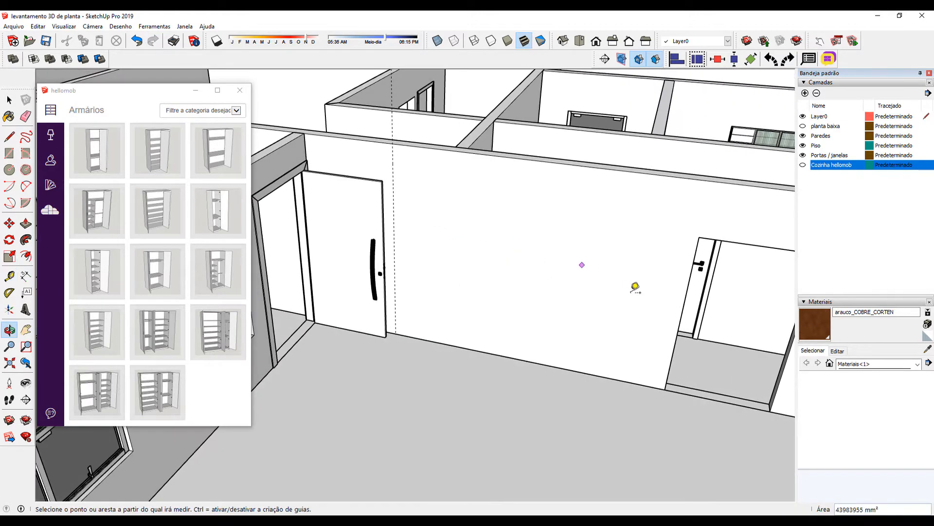
{"action": "left_click", "coordinate": [684, 302]}
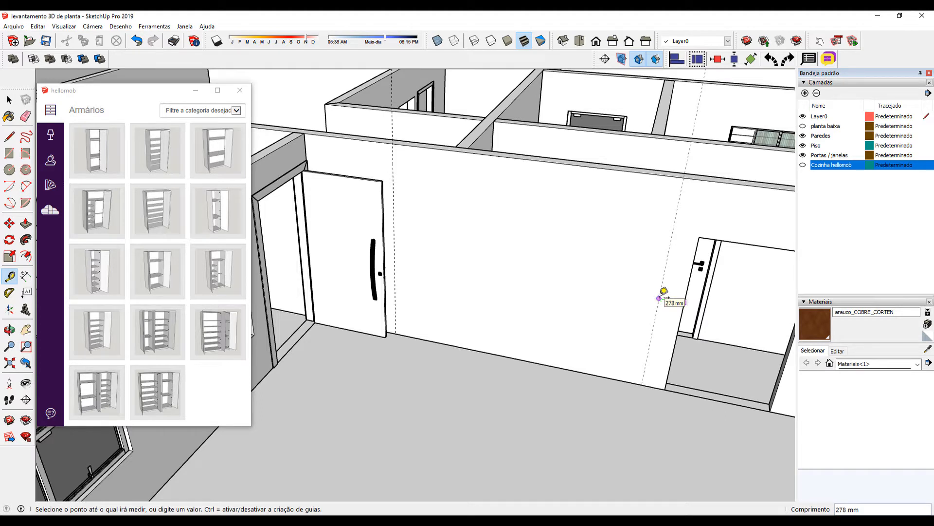
{"action": "type", "text": "50"}
{"action": "key", "text": "Return"}
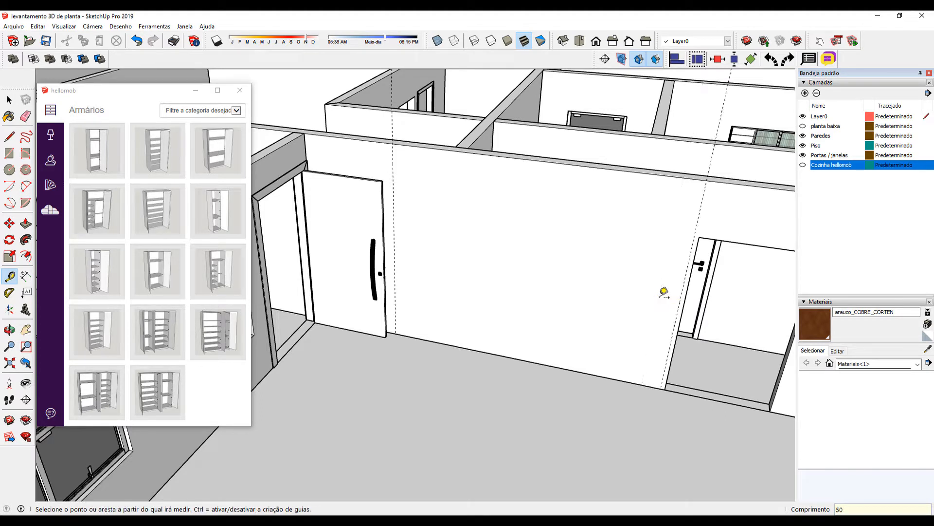
- Filter the hellomob furniture library to the Tamponamento / Envoltório category and insert the Vista vertical piece
{"action": "middle_click_drag", "start_coordinate": [647, 292], "coordinate": [555, 262]}
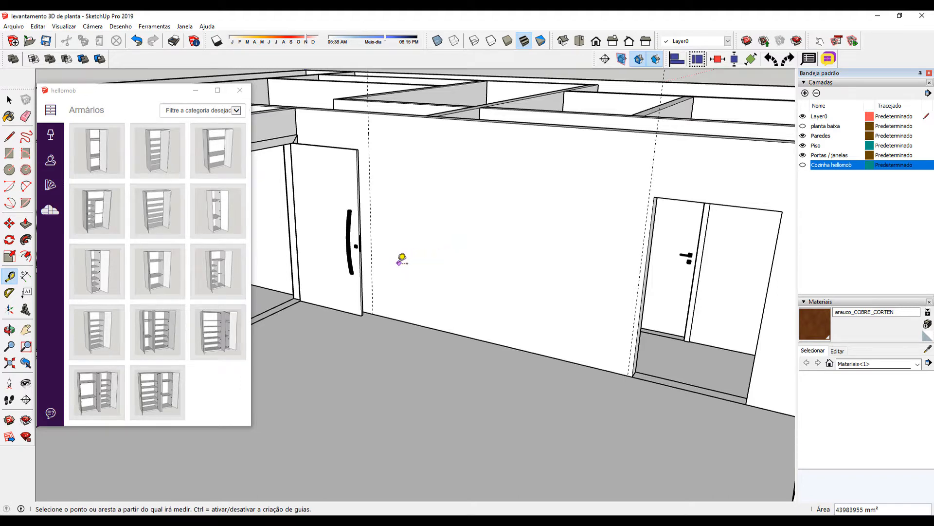
{"action": "mouse_move", "coordinate": [406, 256]}
{"action": "middle_mouse_down"}
{"action": "mouse_move", "coordinate": [417, 271]}
{"action": "mouse_move", "coordinate": [421, 256]}
{"action": "middle_mouse_up"}
{"action": "scroll", "coordinate": [409, 210], "scroll_direction": "up", "scroll_amount": 2}
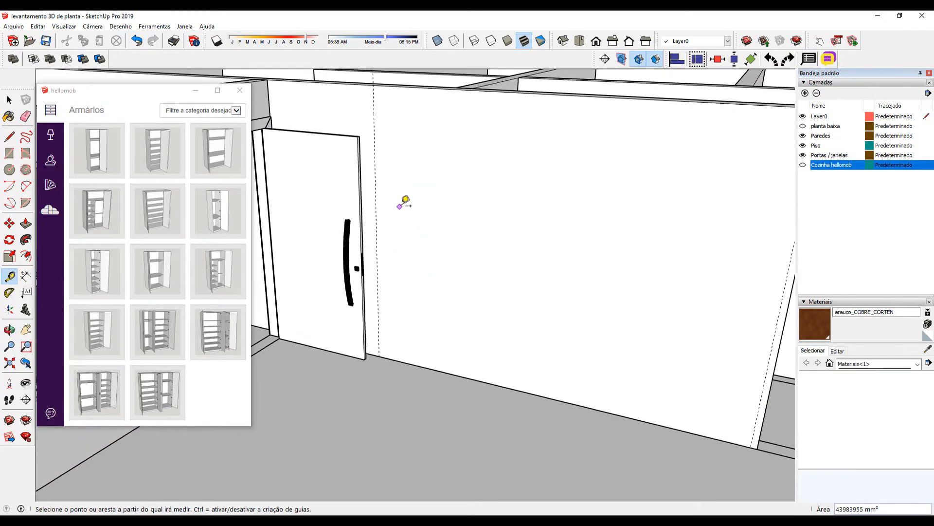
{"action": "middle_click_drag", "start_coordinate": [402, 202], "coordinate": [310, 210]}
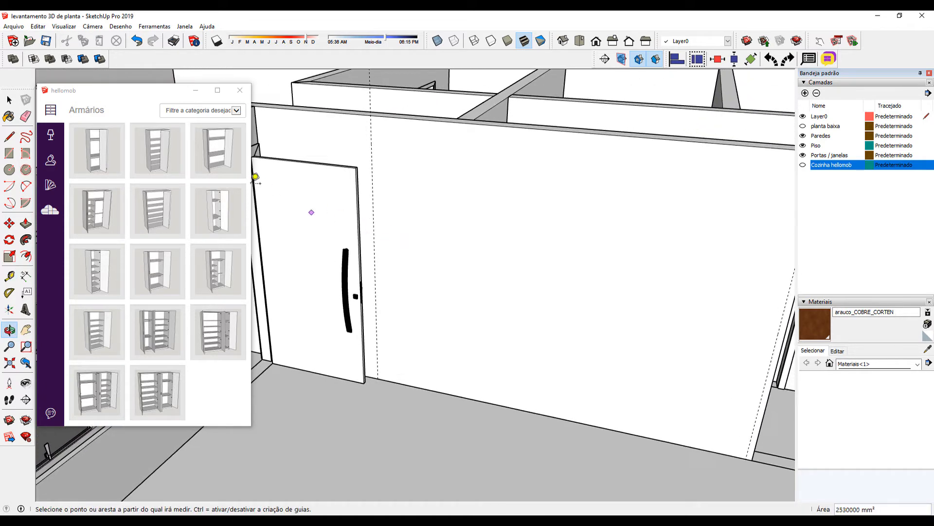
{"action": "left_click", "coordinate": [224, 111]}
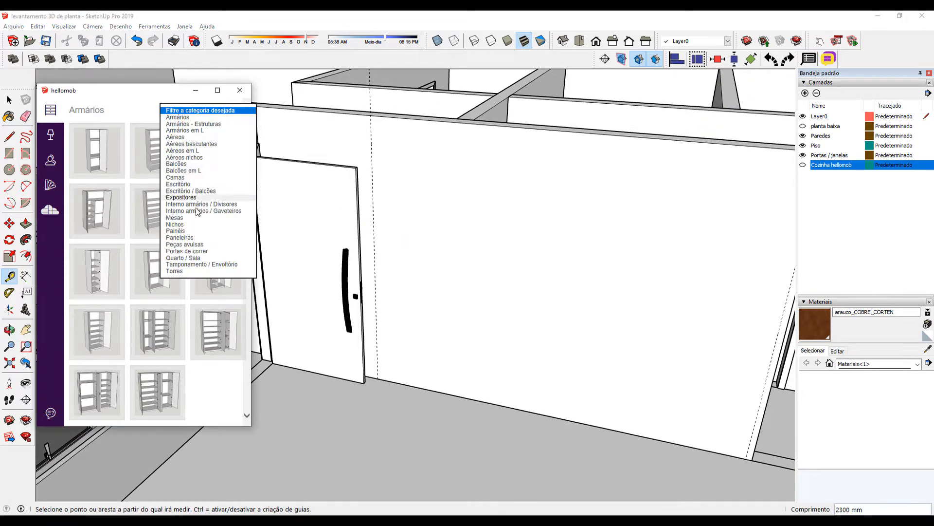
{"action": "left_click", "coordinate": [190, 232]}
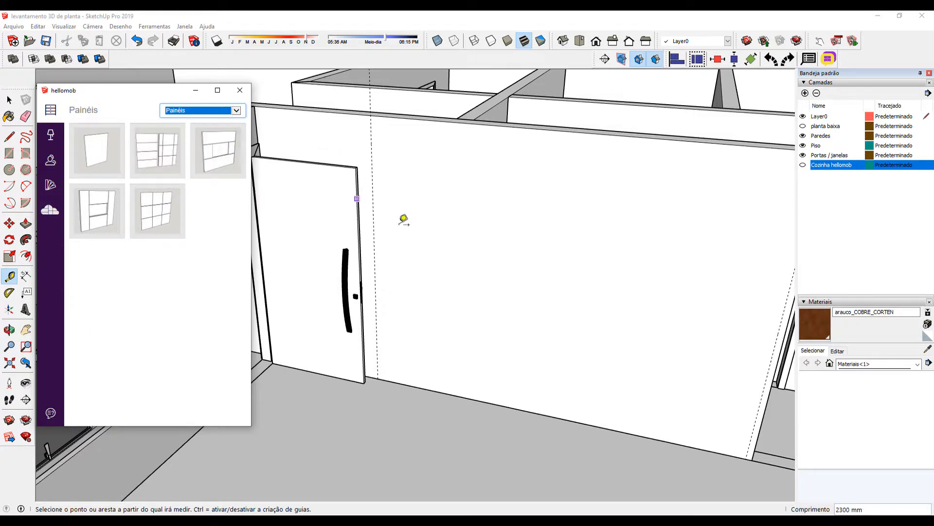
{"action": "left_click", "coordinate": [227, 112]}
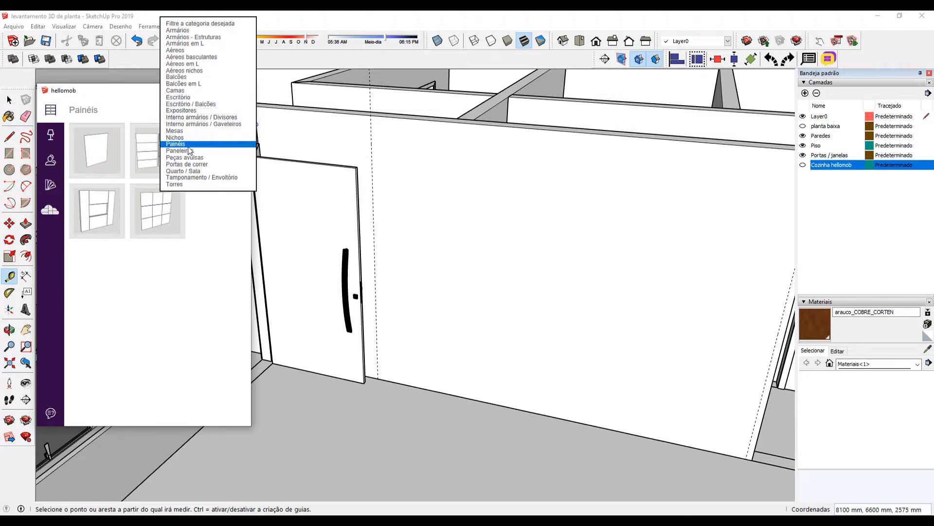
{"action": "left_click", "coordinate": [202, 178]}
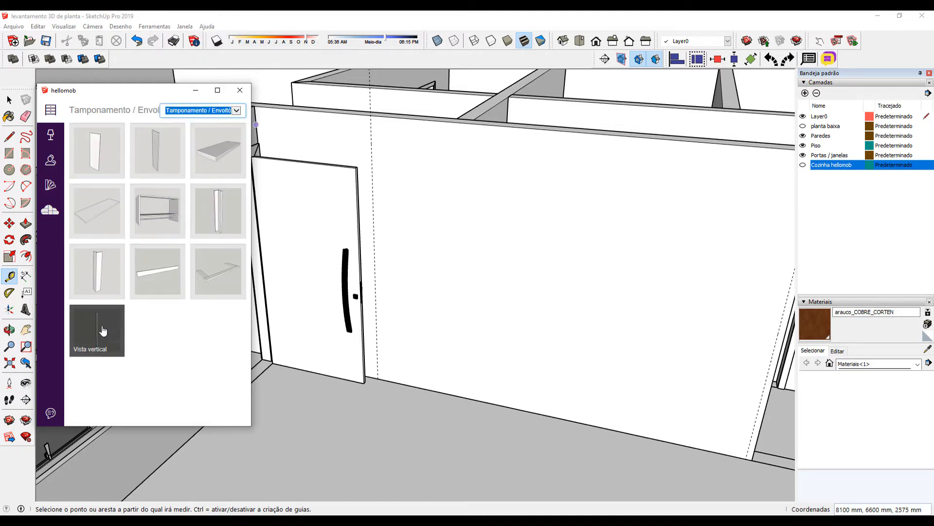
{"action": "scroll", "coordinate": [336, 304], "scroll_direction": "down", "scroll_amount": 5}
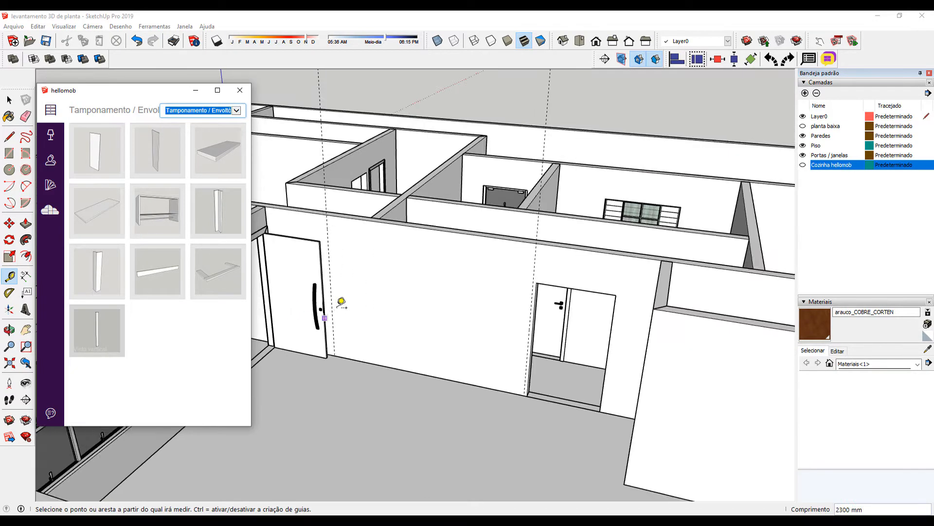
{"action": "left_click", "coordinate": [95, 331]}
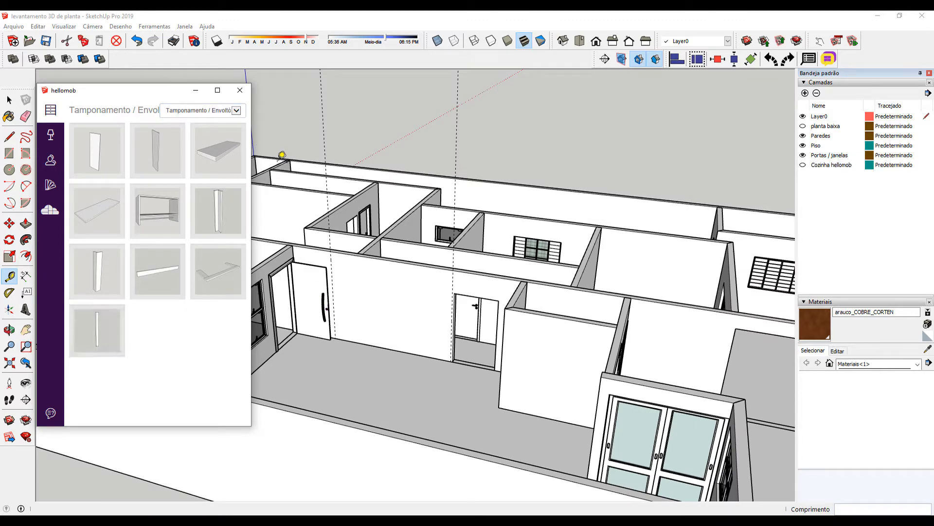
- Move the Vista vertical piece by its upper corner onto the wall guide beside the entry door and rotate it a quarter turn
{"action": "mouse_move", "coordinate": [313, 163]}
{"action": "middle_mouse_down"}
{"action": "mouse_move", "coordinate": [573, 203]}
{"action": "mouse_move", "coordinate": [413, 255]}
{"action": "mouse_move", "coordinate": [314, 248]}
{"action": "middle_mouse_up"}
{"action": "key", "text": "space"}
{"action": "scroll", "coordinate": [384, 280], "scroll_direction": "up", "scroll_amount": 10}
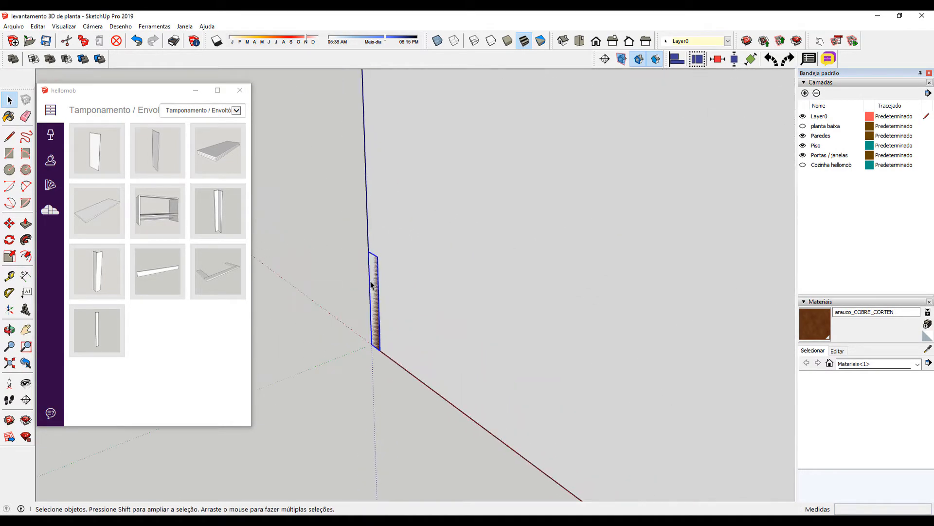
{"action": "key", "text": "m"}
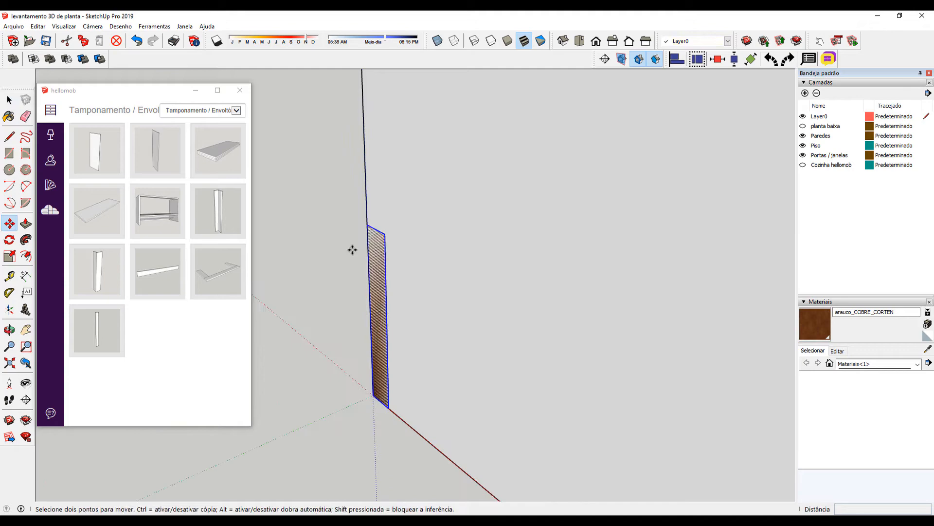
{"action": "left_click", "coordinate": [368, 225]}
{"action": "scroll", "coordinate": [390, 247], "scroll_direction": "down", "scroll_amount": 2}
{"action": "scroll", "coordinate": [389, 247], "scroll_direction": "down", "scroll_amount": 8}
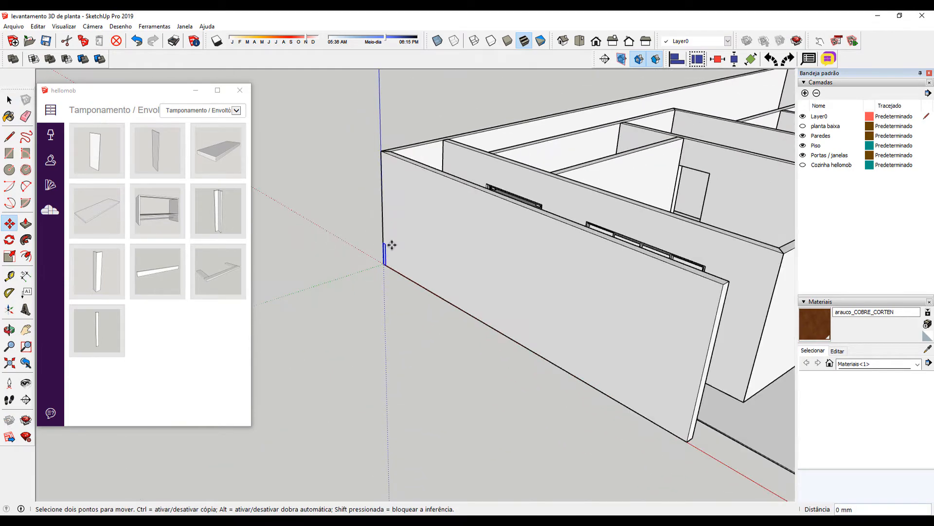
{"action": "scroll", "coordinate": [338, 260], "scroll_direction": "up", "scroll_amount": 2}
{"action": "scroll", "coordinate": [487, 229], "scroll_direction": "up", "scroll_amount": 10}
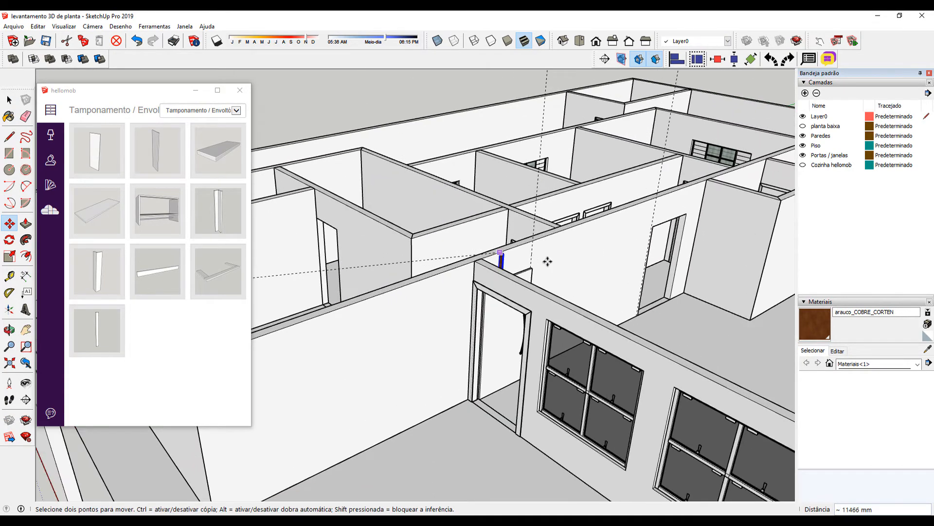
{"action": "scroll", "coordinate": [534, 231], "scroll_direction": "up", "scroll_amount": 2}
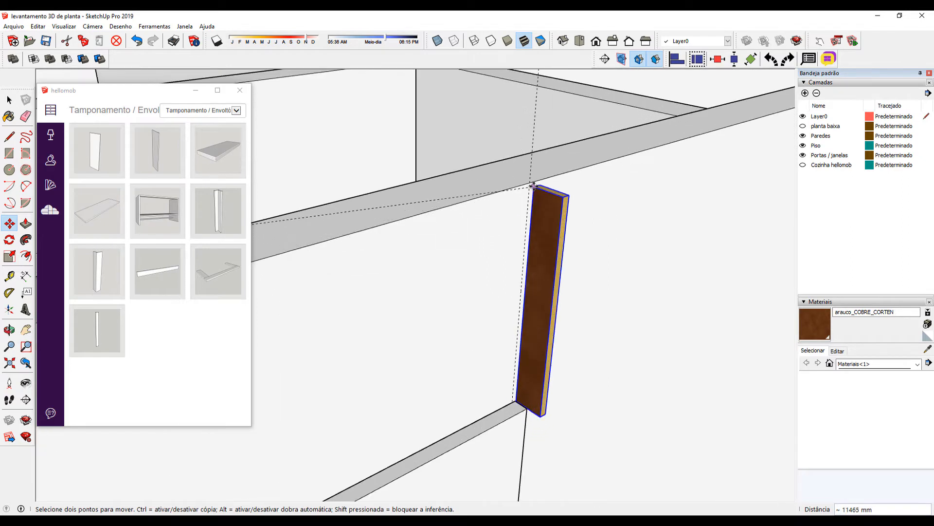
{"action": "left_click", "coordinate": [529, 182]}
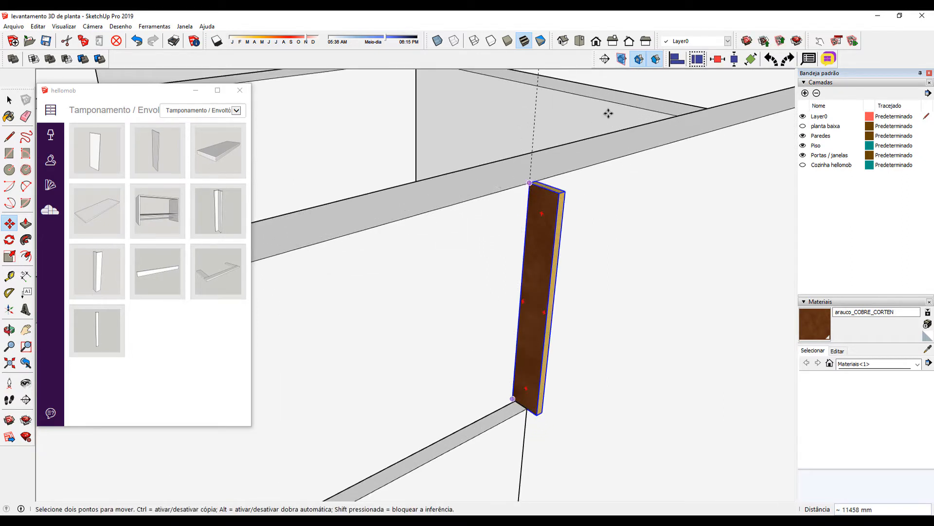
{"action": "left_click", "coordinate": [771, 60]}
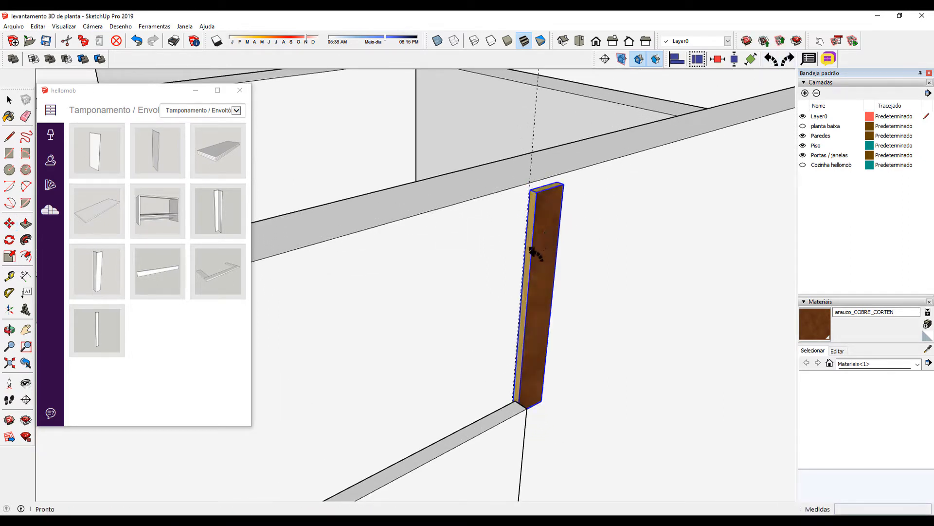
- In the Vista vertical component options, set Engrossar to Sim and Lados fitados to Apenas a frente, and apply
{"action": "middle_click_drag", "start_coordinate": [532, 251], "coordinate": [536, 232]}
{"action": "key", "text": "d"}
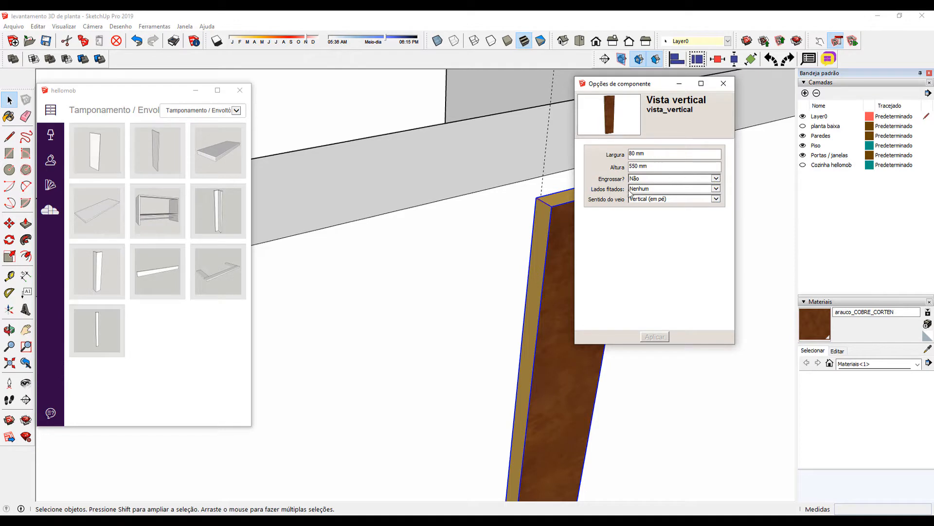
{"action": "left_click", "coordinate": [648, 180]}
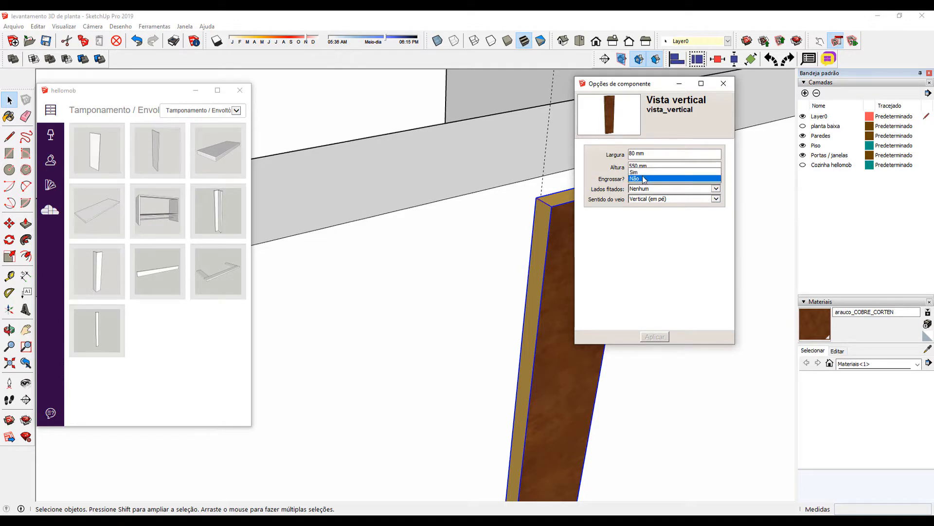
{"action": "left_click", "coordinate": [634, 173]}
{"action": "left_click", "coordinate": [647, 189]}
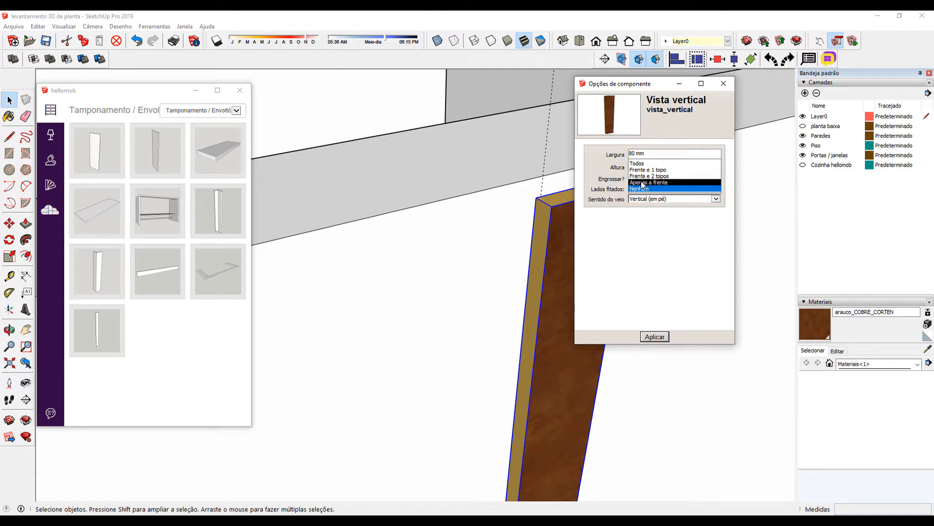
{"action": "left_click", "coordinate": [643, 183]}
{"action": "left_click", "coordinate": [654, 337]}
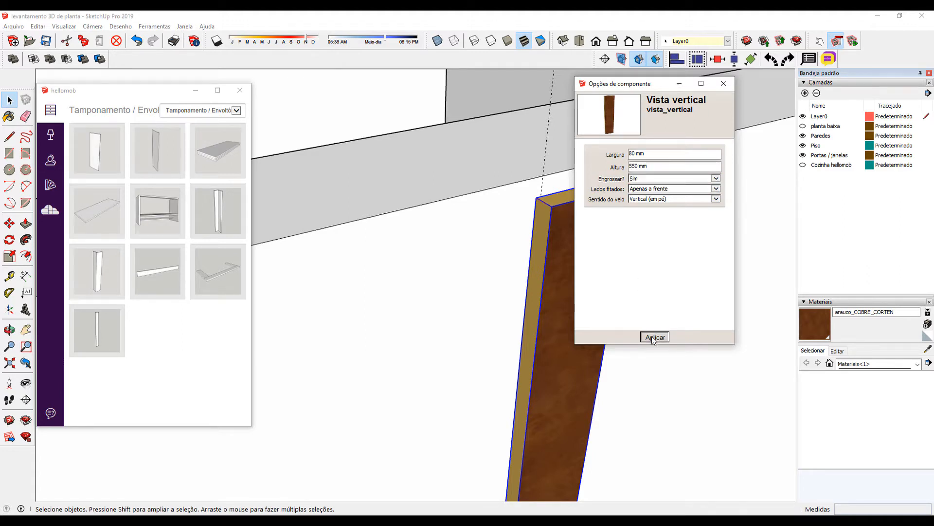
- Set the Vista vertical's Tamponamento board to 15 mm MDF Branco texturizado 2F from Greenplac
{"action": "middle_click_drag", "start_coordinate": [530, 304], "coordinate": [462, 349]}
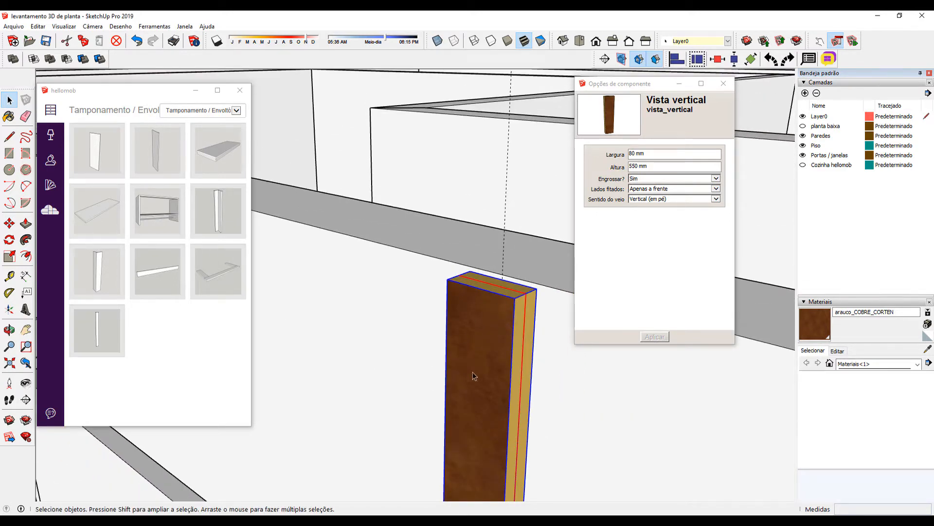
{"action": "middle_click_drag", "start_coordinate": [472, 372], "coordinate": [393, 312]}
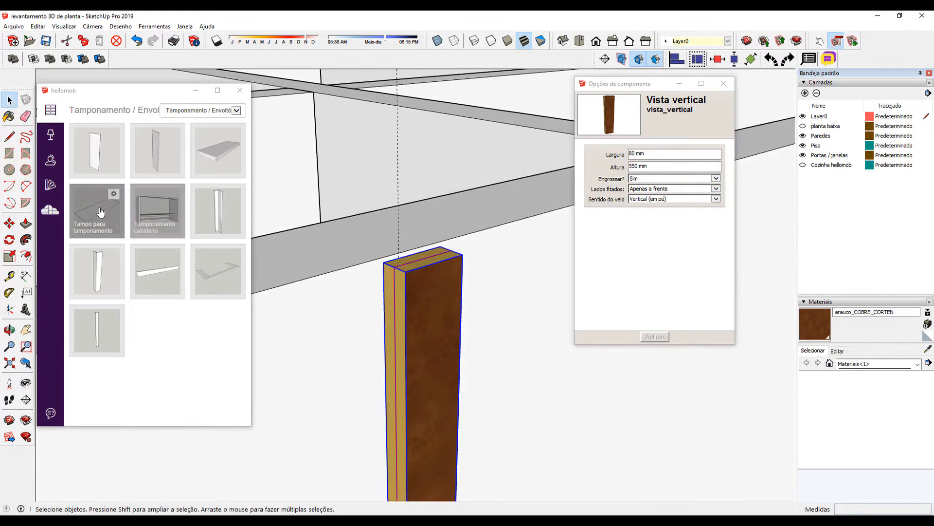
{"action": "left_click", "coordinate": [50, 185]}
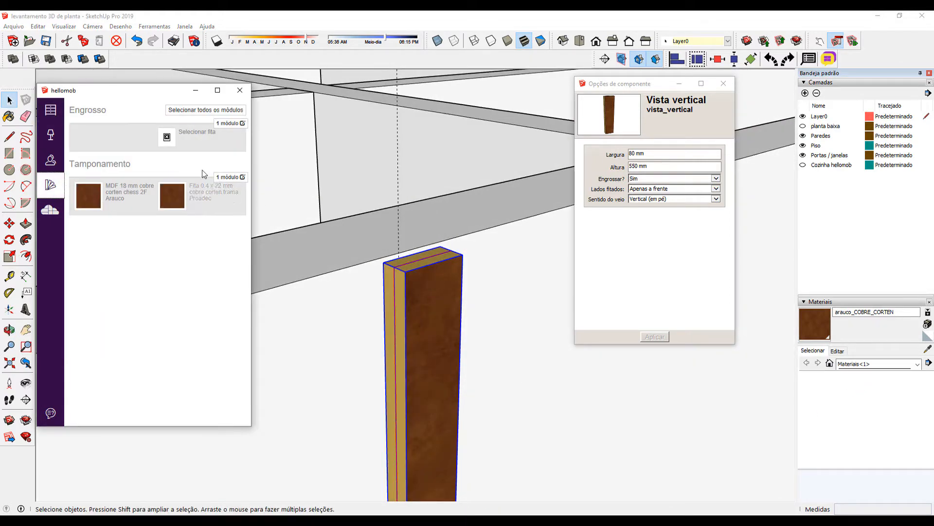
{"action": "left_click", "coordinate": [167, 139]}
{"action": "left_click", "coordinate": [138, 166]}
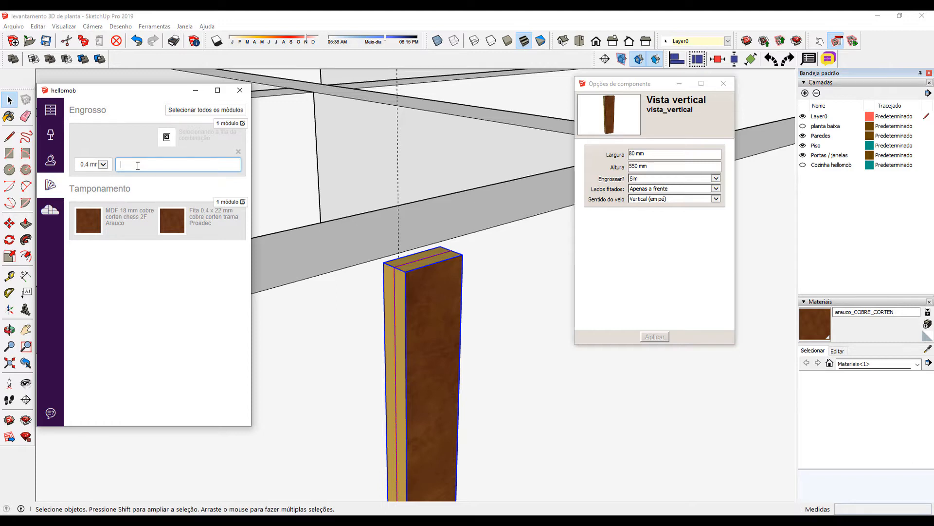
{"action": "left_click", "coordinate": [89, 220]}
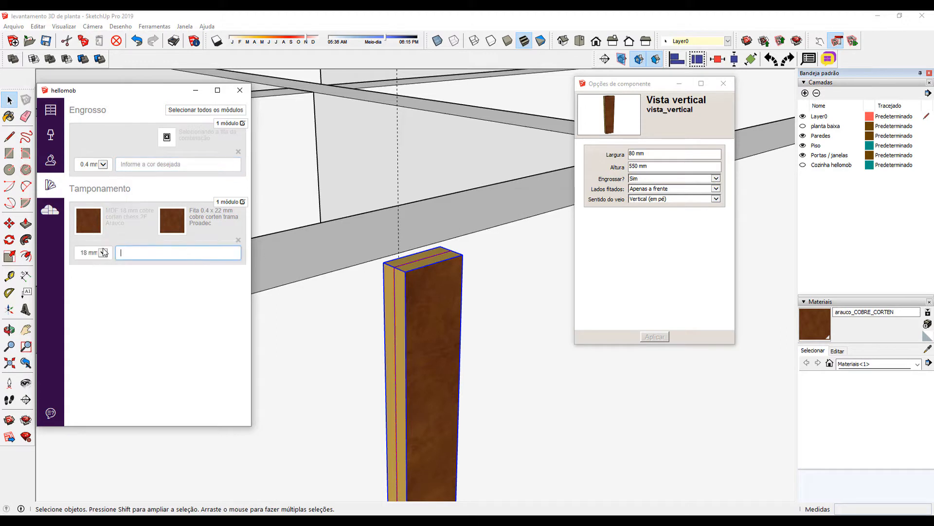
{"action": "left_click", "coordinate": [100, 252]}
{"action": "left_click", "coordinate": [97, 246]}
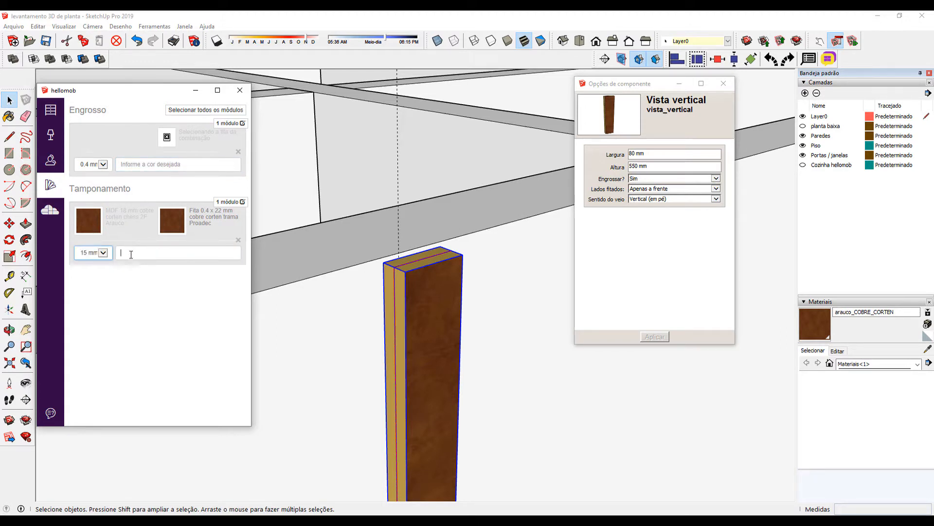
{"action": "left_click", "coordinate": [131, 254]}
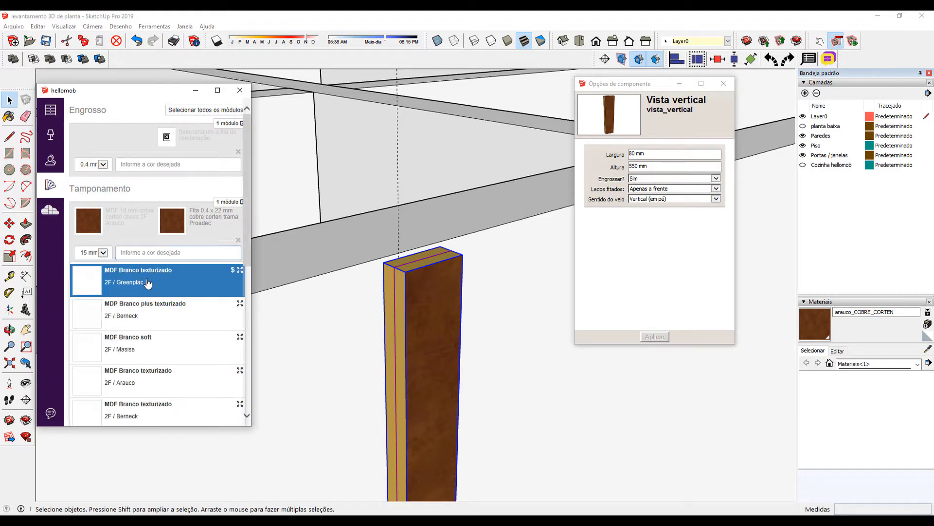
{"action": "left_click", "coordinate": [141, 278]}
- Find "branco" edge bands and assign Proadec Branco texturizado 19 x 0.4 mm to the Tamponamento
{"action": "left_click", "coordinate": [169, 194]}
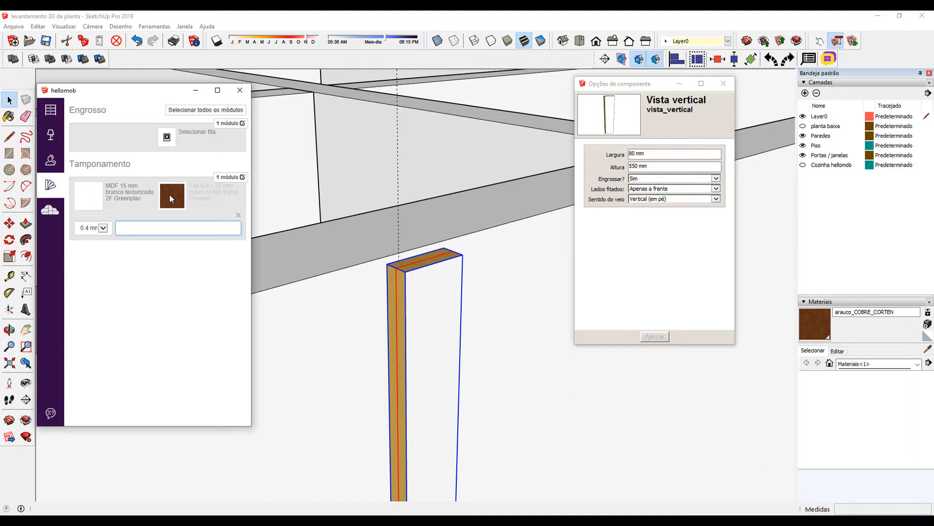
{"action": "mouse_move", "coordinate": [482, 246]}
{"action": "middle_mouse_down"}
{"action": "mouse_move", "coordinate": [207, 289]}
{"action": "mouse_move", "coordinate": [491, 234]}
{"action": "middle_mouse_up"}
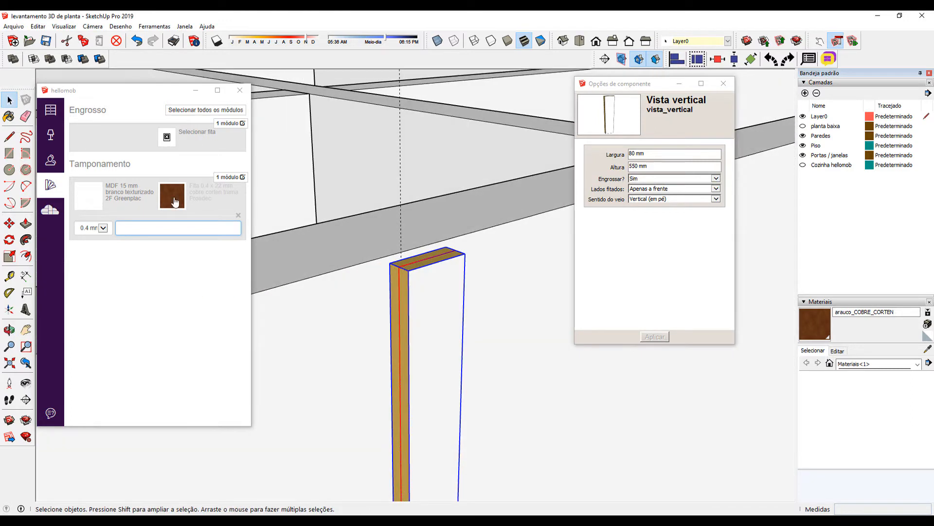
{"action": "left_click", "coordinate": [161, 232]}
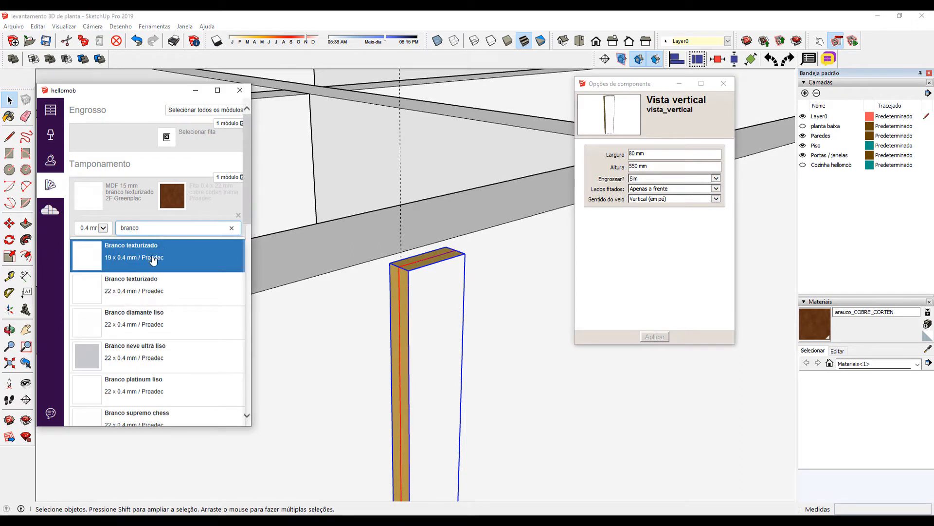
{"action": "left_click", "coordinate": [145, 265]}
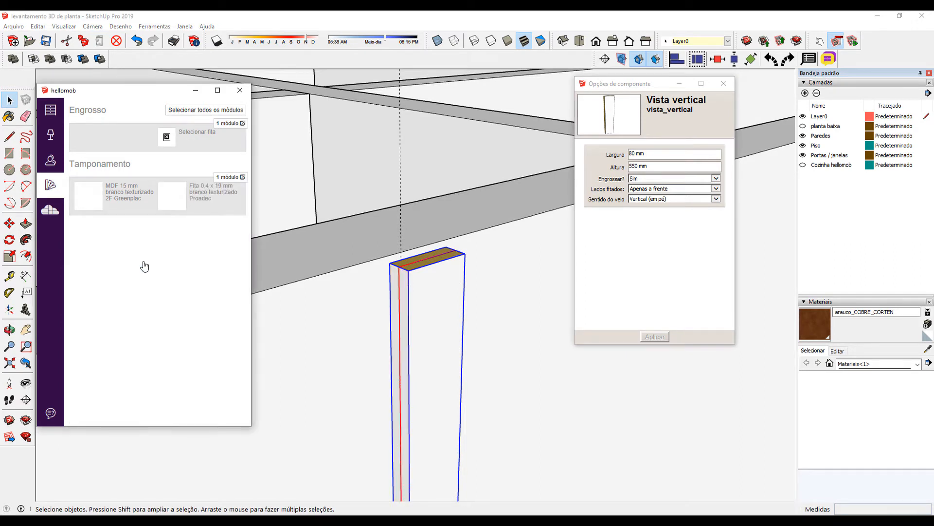
- Assign the Proadec Branco texturizado 35 x 0.4 mm edge band to the Engrosso
{"action": "middle_click_drag", "start_coordinate": [414, 306], "coordinate": [389, 292]}
{"action": "left_click", "coordinate": [166, 138]}
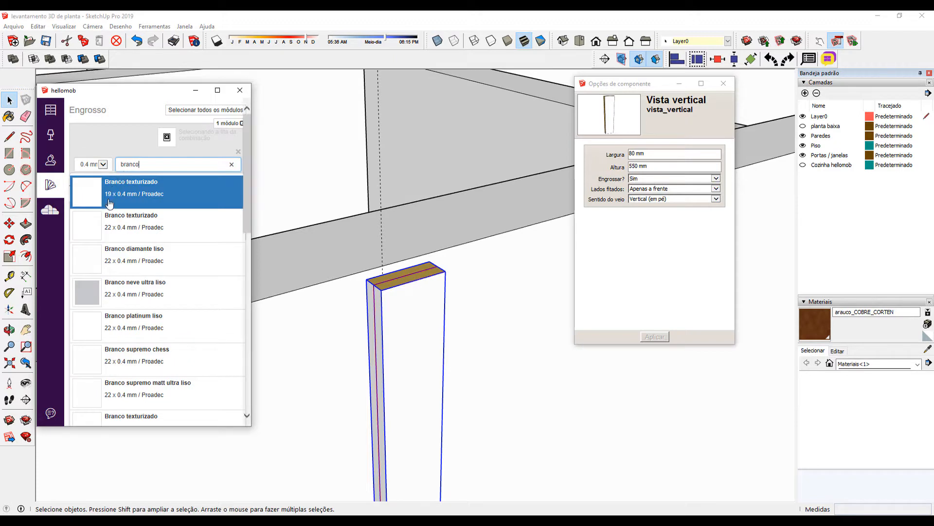
{"action": "scroll", "coordinate": [110, 265], "scroll_direction": "down", "scroll_amount": 4}
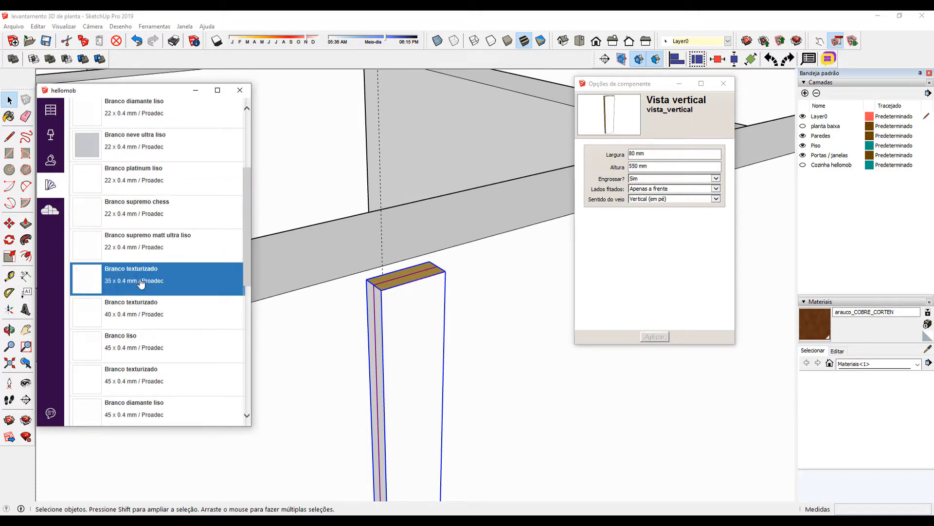
{"action": "left_click", "coordinate": [141, 281]}
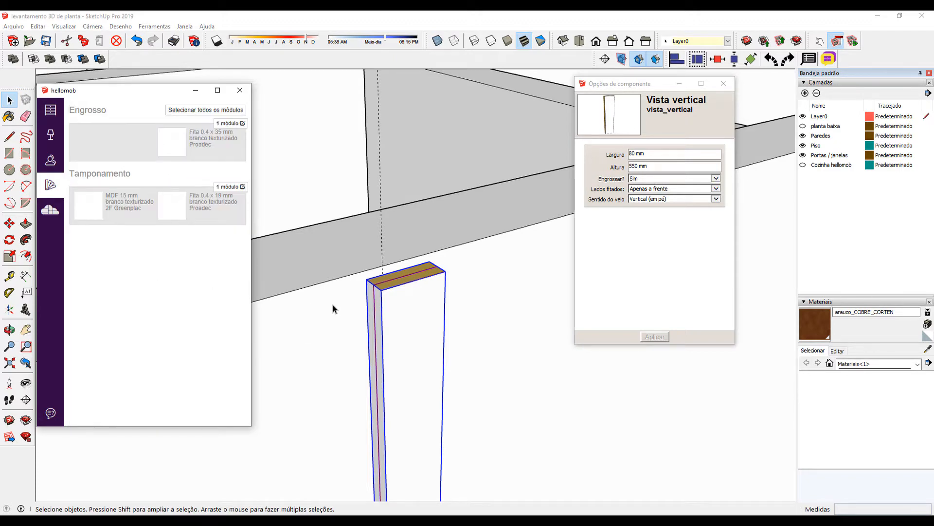
- Move the Vista vertical by its upper back corner to where the guide meets the wall's top edge
{"action": "middle_click_drag", "start_coordinate": [400, 320], "coordinate": [436, 353]}
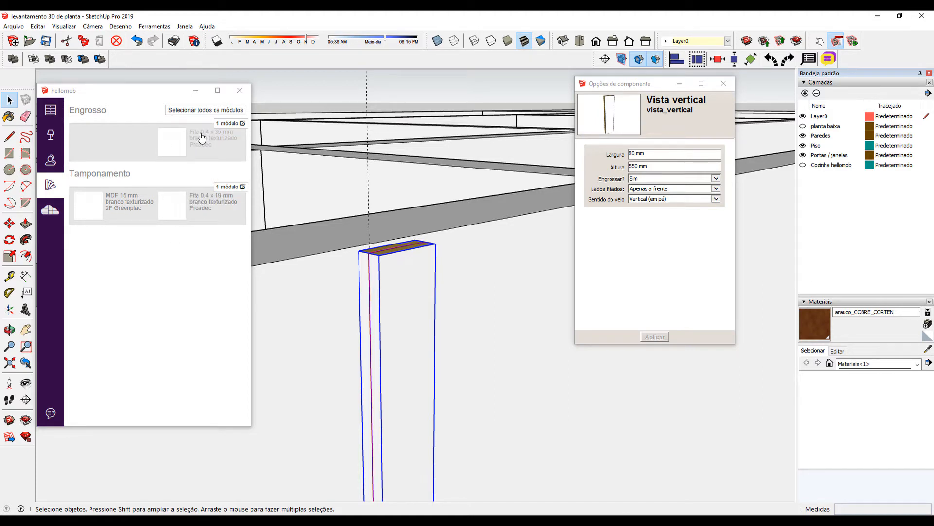
{"action": "middle_click_drag", "start_coordinate": [417, 334], "coordinate": [372, 375]}
{"action": "key", "text": "m"}
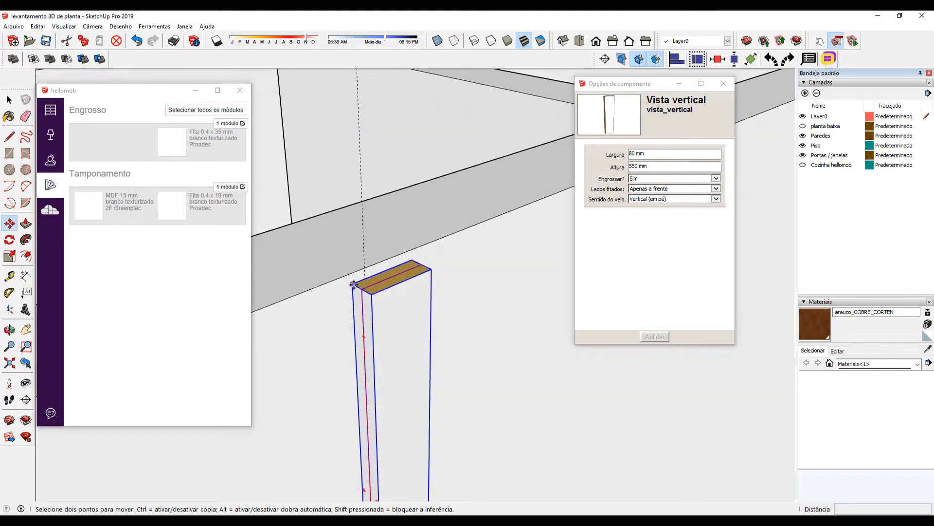
{"action": "left_click", "coordinate": [353, 285]}
{"action": "left_click", "coordinate": [365, 267]}
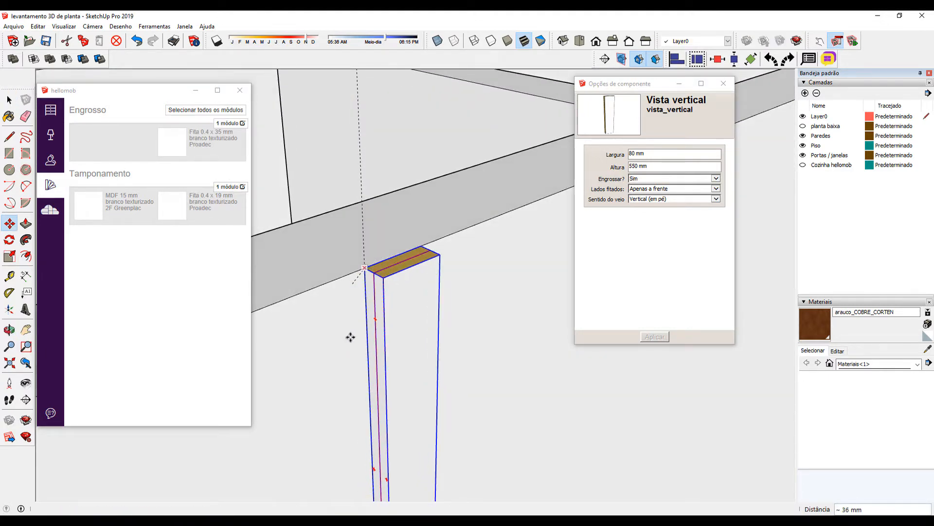
- Scale the Vista vertical downward until it reaches the floor, for a height of 2750 mm
{"action": "middle_click_drag", "start_coordinate": [386, 350], "coordinate": [380, 407]}
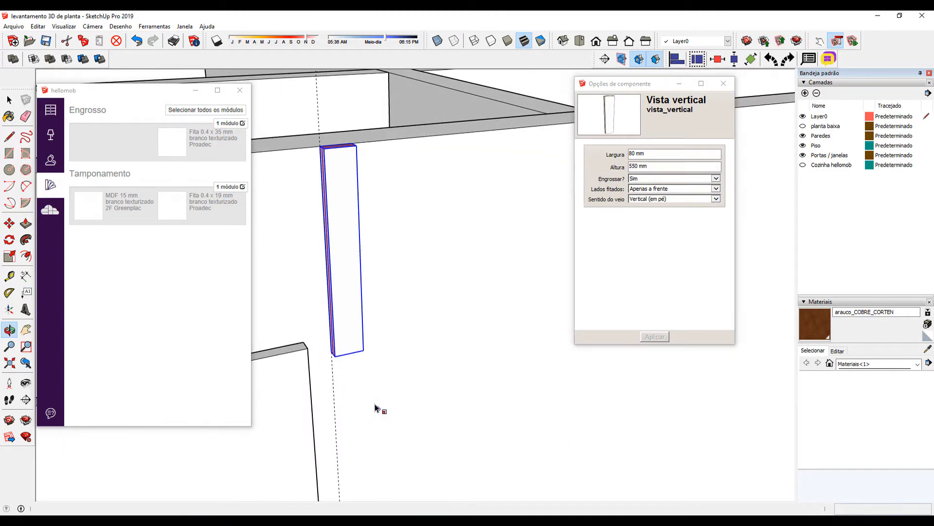
{"action": "key", "text": "s"}
{"action": "middle_click_drag", "start_coordinate": [400, 441], "coordinate": [349, 209], "text": "shift"}
{"action": "middle_click_drag", "start_coordinate": [401, 349], "coordinate": [378, 159], "text": "shift"}
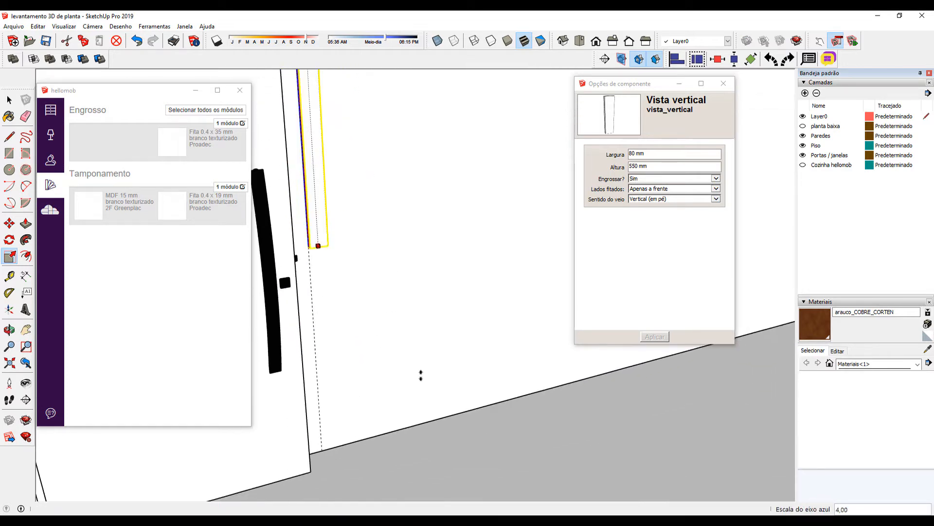
{"action": "left_click", "coordinate": [427, 447]}
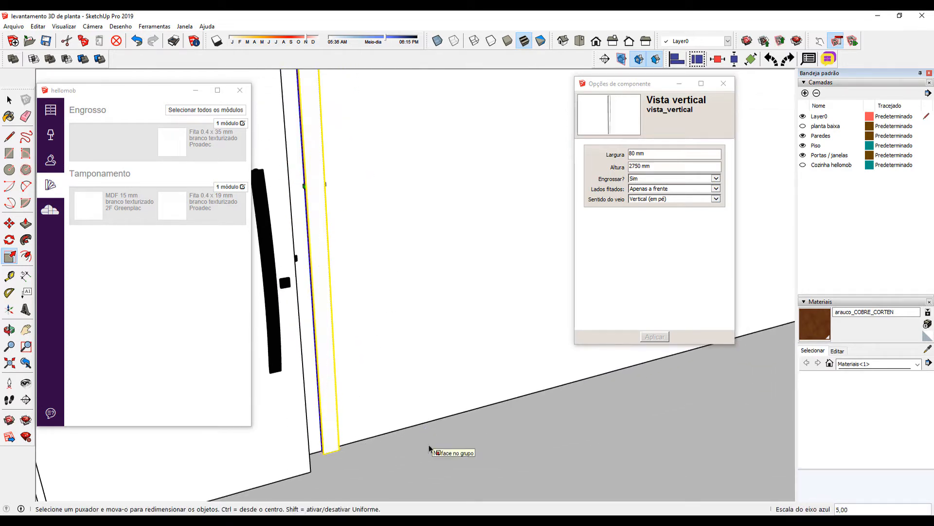
- Place a horizontal guide on the wall, 45 mm below its top edge
{"action": "middle_click_drag", "start_coordinate": [409, 331], "coordinate": [384, 253]}
{"action": "key", "text": "t"}
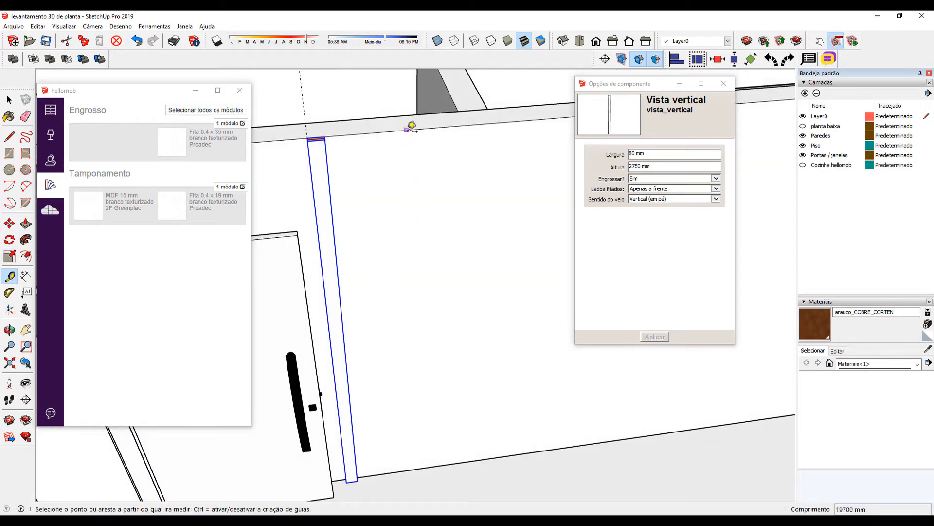
{"action": "left_click", "coordinate": [407, 130]}
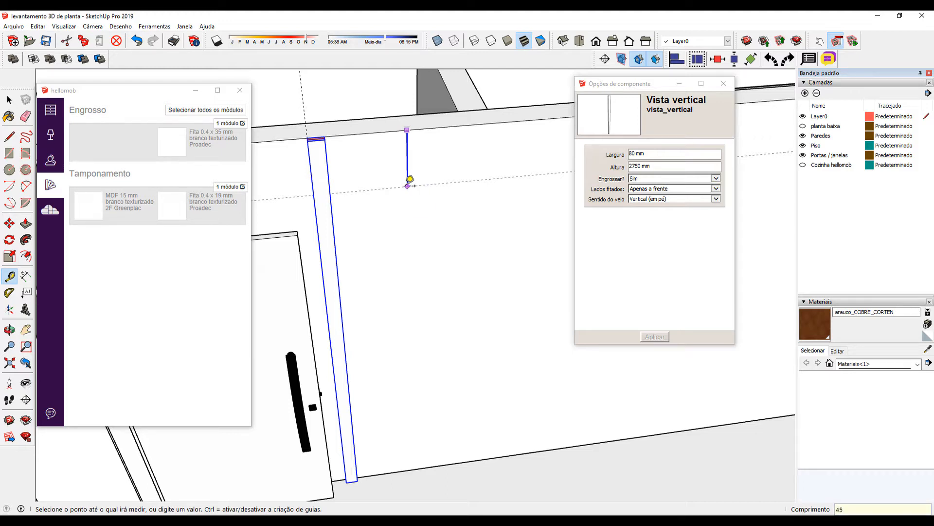
{"action": "key", "text": "Return"}
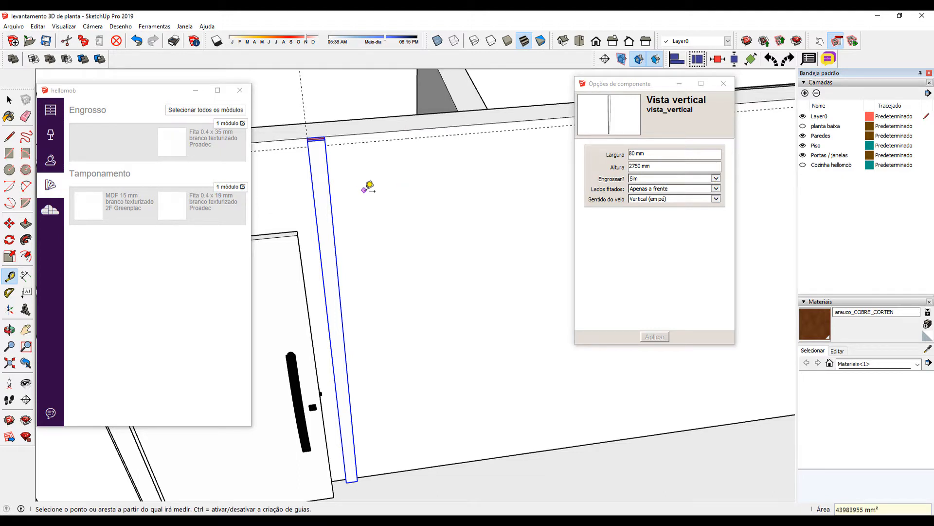
- Scale the top of the Vista vertical down to the horizontal guide, for a height of 2705 mm
{"action": "scroll", "coordinate": [315, 140], "scroll_direction": "up", "scroll_amount": 1}
{"action": "scroll", "coordinate": [316, 139], "scroll_direction": "up", "scroll_amount": 1}
{"action": "key", "text": "space"}
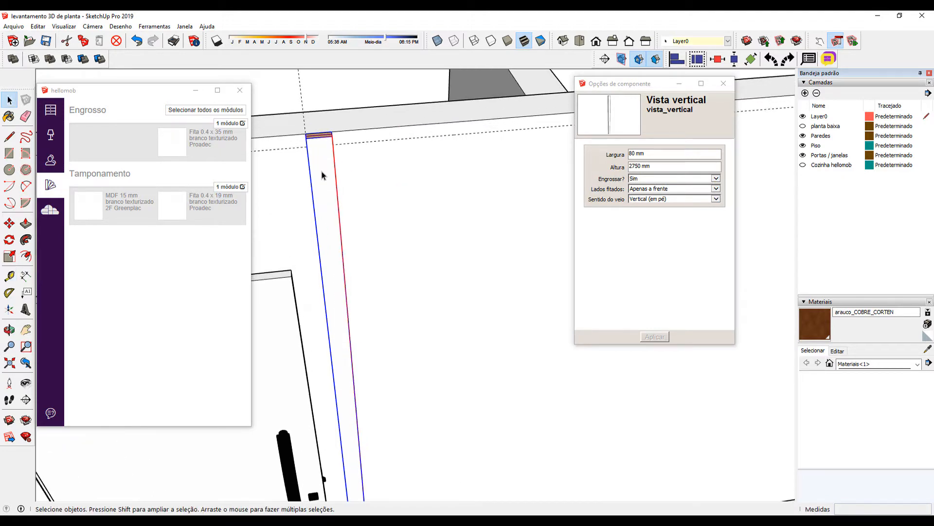
{"action": "left_click", "coordinate": [317, 138]}
{"action": "key", "text": "s"}
{"action": "left_click_drag", "start_coordinate": [319, 134], "coordinate": [302, 146]}
- Copy the Vista vertical along the wall, aligning its outer upper corner with the guide beside the interior doorway
{"action": "scroll", "coordinate": [352, 189], "scroll_direction": "down", "scroll_amount": 1}
{"action": "middle_click_drag", "start_coordinate": [352, 185], "coordinate": [303, 158]}
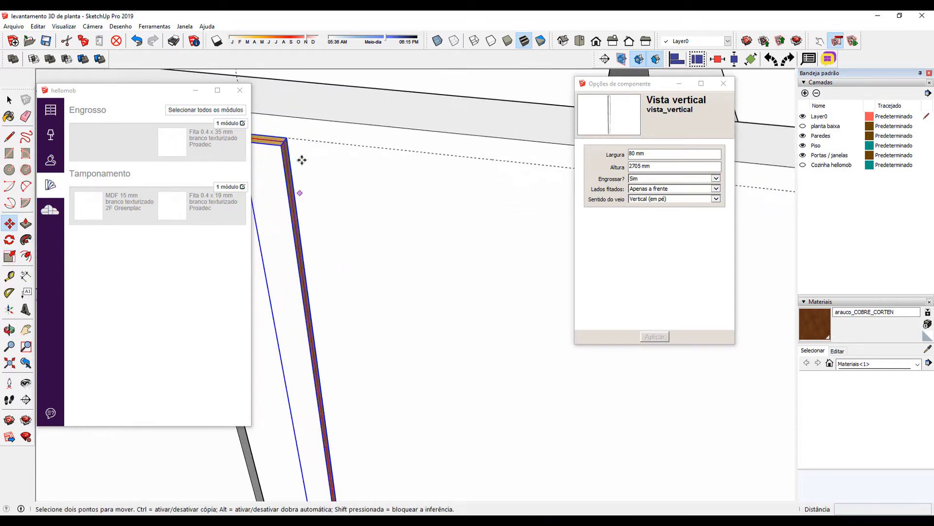
{"action": "key", "text": "m"}
{"action": "key", "text": "ctrl"}
{"action": "left_click", "coordinate": [287, 139]}
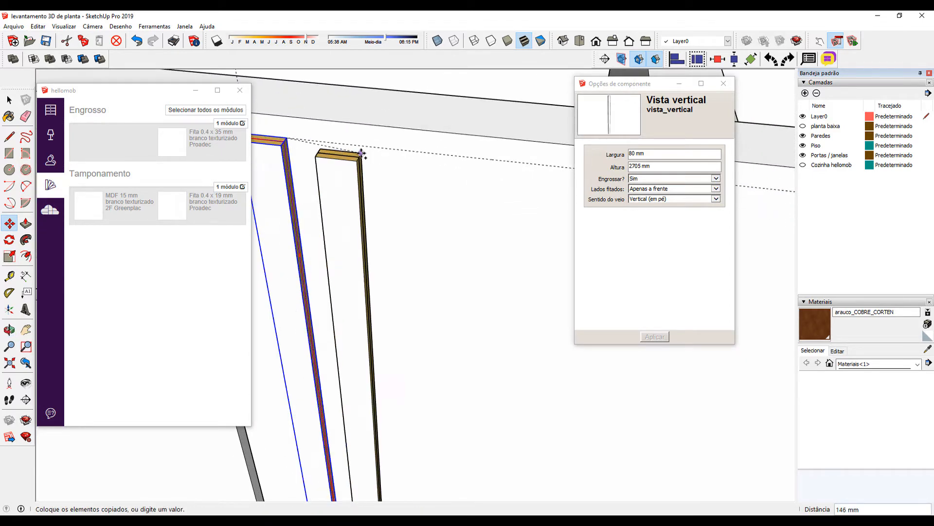
{"action": "scroll", "coordinate": [363, 152], "scroll_direction": "down", "scroll_amount": 1}
{"action": "scroll", "coordinate": [410, 183], "scroll_direction": "down", "scroll_amount": 1}
{"action": "middle_click_drag", "start_coordinate": [410, 184], "coordinate": [302, 185], "text": "shift"}
{"action": "scroll", "coordinate": [393, 206], "scroll_direction": "down", "scroll_amount": 2}
{"action": "middle_click_drag", "start_coordinate": [519, 263], "coordinate": [278, 234], "text": "shift"}
{"action": "middle_click_drag", "start_coordinate": [555, 265], "coordinate": [454, 259], "text": "shift"}
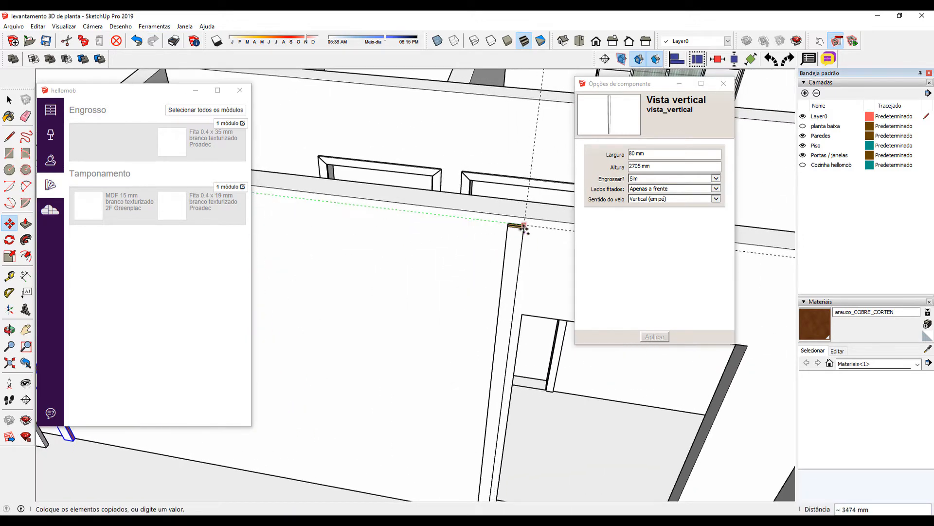
{"action": "left_click", "coordinate": [524, 226]}
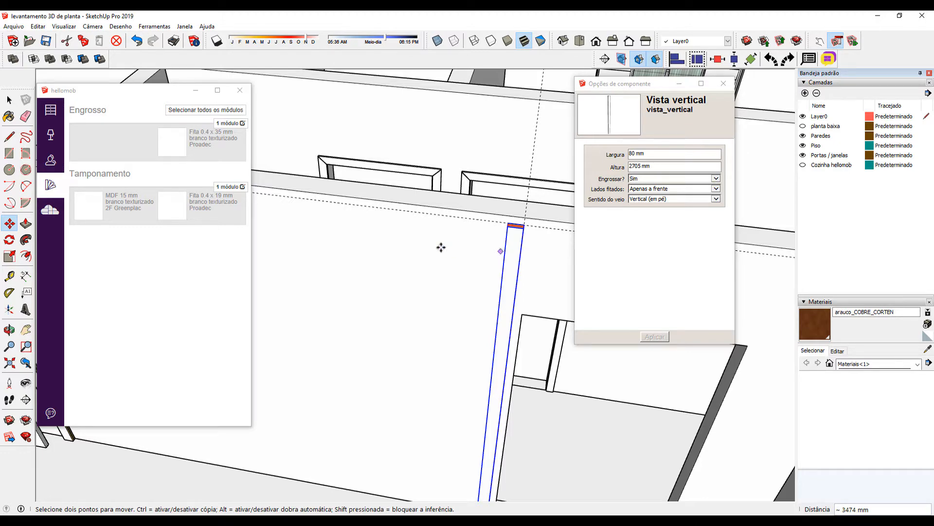
- Turn the copied Vista vertical around in place so its banded edge faces the interior doorway
{"action": "middle_click_drag", "start_coordinate": [484, 254], "coordinate": [416, 347]}
{"action": "scroll", "coordinate": [503, 304], "scroll_direction": "up", "scroll_amount": 2}
{"action": "middle_click_drag", "start_coordinate": [488, 322], "coordinate": [520, 283]}
{"action": "scroll", "coordinate": [520, 283], "scroll_direction": "up", "scroll_amount": 2}
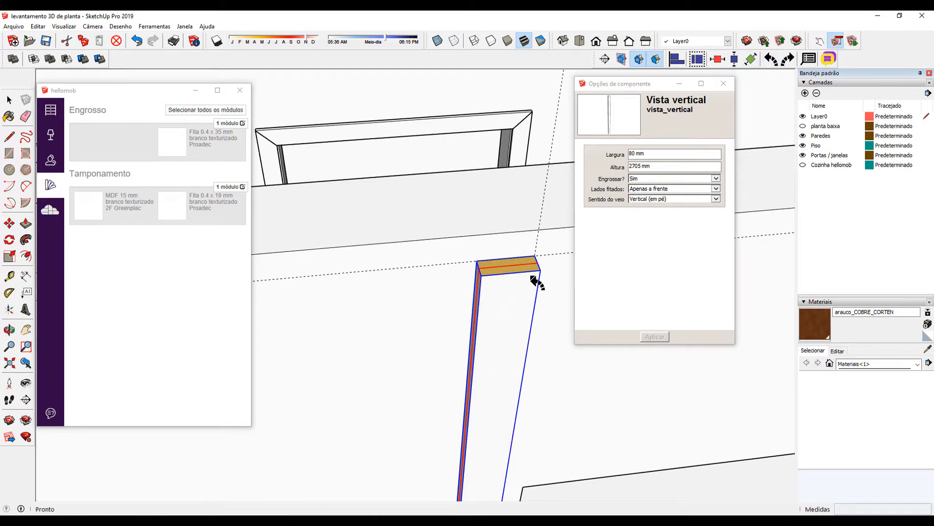
{"action": "middle_click_drag", "start_coordinate": [535, 286], "coordinate": [512, 281]}
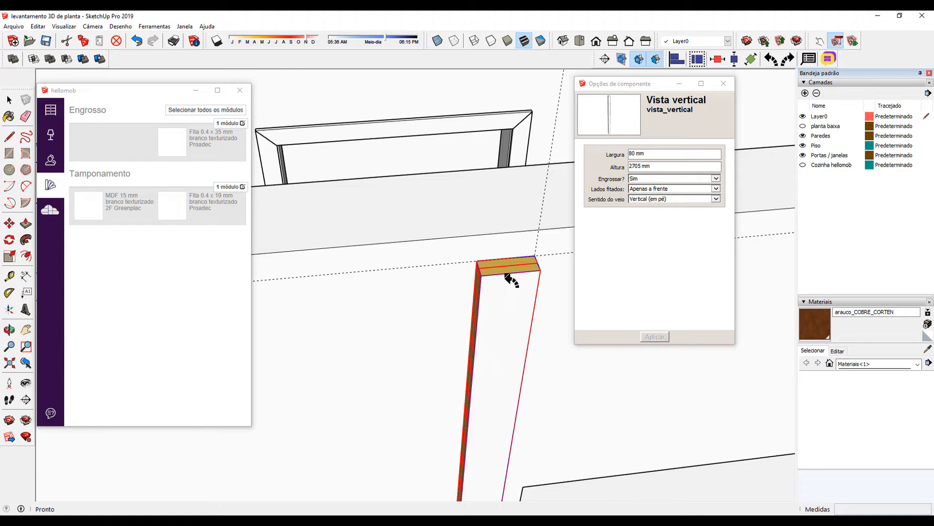
{"action": "middle_click_drag", "start_coordinate": [503, 273], "coordinate": [564, 268]}
- Close the component options and dimension the span between the two vertical guides, placing the dimension above the wall
{"action": "scroll", "coordinate": [528, 275], "scroll_direction": "down", "scroll_amount": 3}
{"action": "left_click", "coordinate": [724, 84]}
{"action": "key", "text": "d"}
{"action": "scroll", "coordinate": [336, 224], "scroll_direction": "up", "scroll_amount": 2}
{"action": "scroll", "coordinate": [303, 213], "scroll_direction": "up", "scroll_amount": 1}
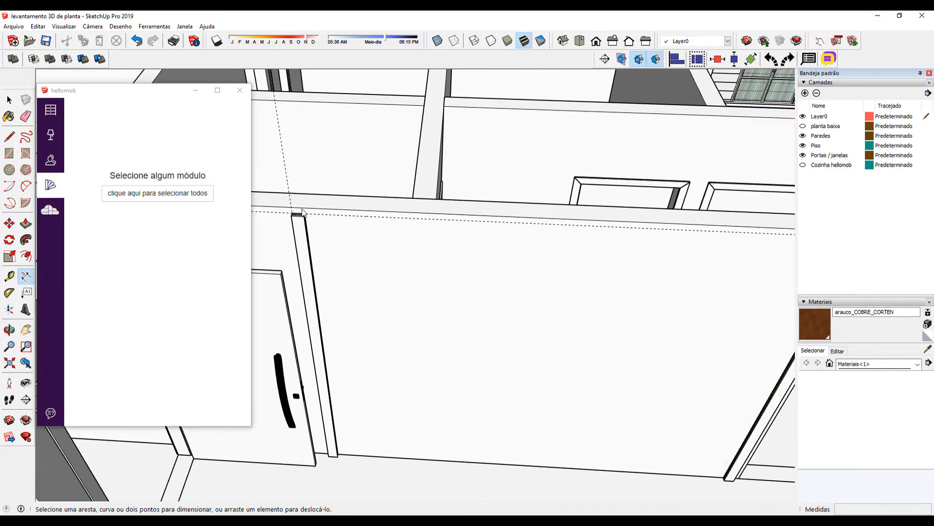
{"action": "left_click", "coordinate": [291, 208]}
{"action": "scroll", "coordinate": [455, 235], "scroll_direction": "down", "scroll_amount": 2}
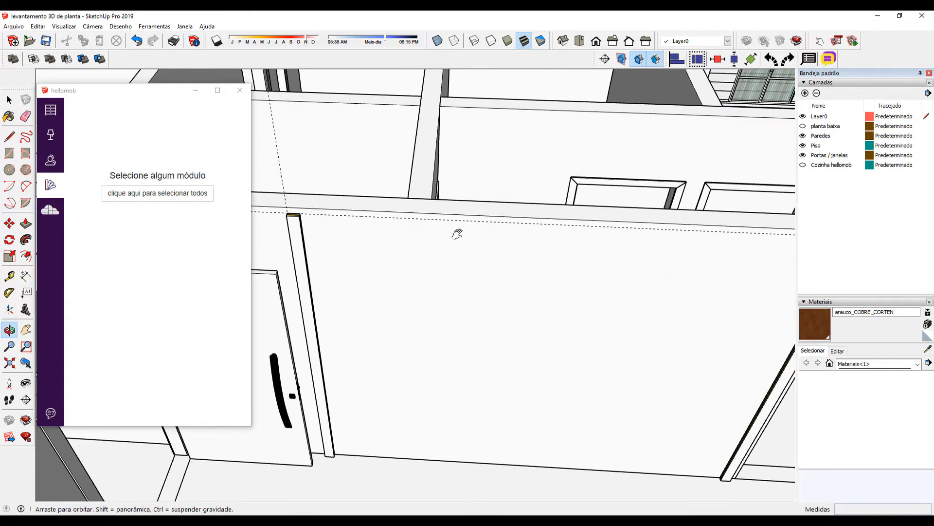
{"action": "scroll", "coordinate": [582, 265], "scroll_direction": "up", "scroll_amount": 2}
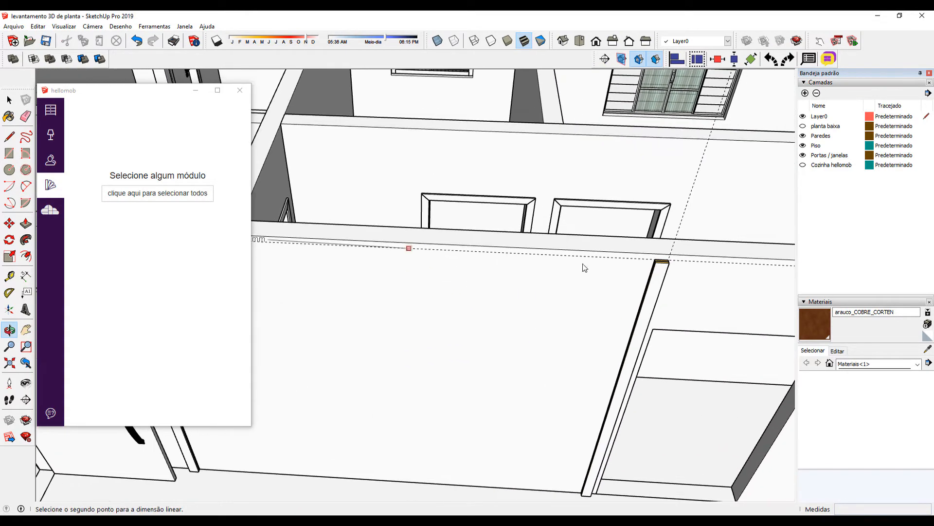
{"action": "left_click", "coordinate": [671, 253]}
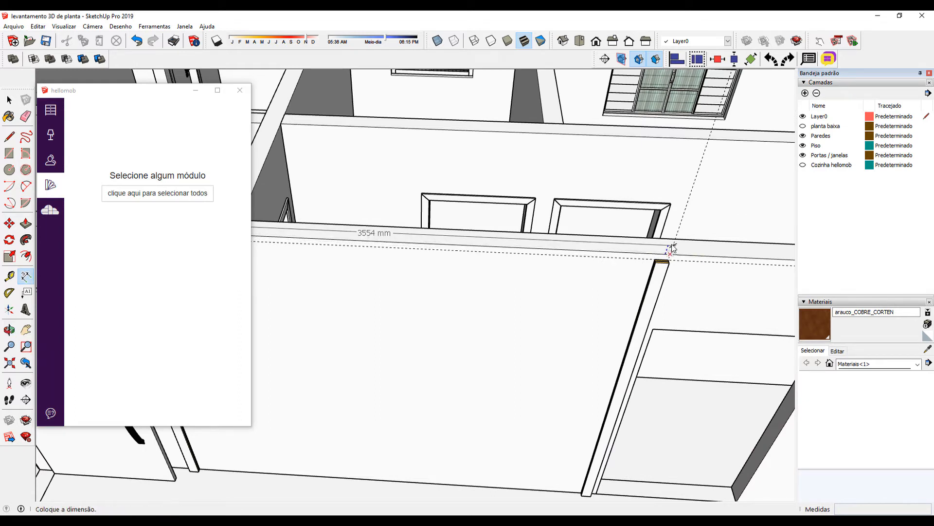
{"action": "left_click", "coordinate": [703, 149]}
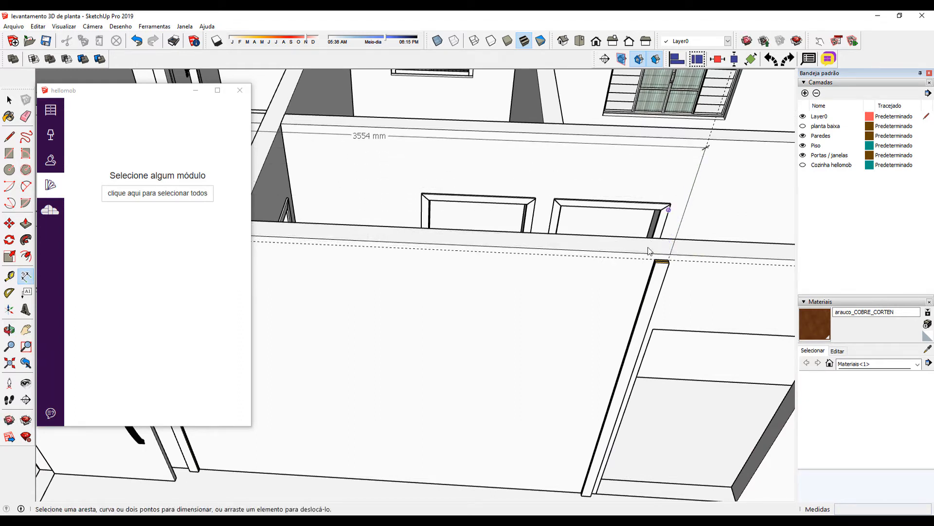
- Place a parallel vertical guide 600 mm in from the existing vertical guide beside the door with the long curved handle
{"action": "scroll", "coordinate": [635, 285], "scroll_direction": "down", "scroll_amount": 3}
{"action": "mouse_move", "coordinate": [609, 322]}
{"action": "middle_mouse_down"}
{"action": "mouse_move", "coordinate": [583, 265]}
{"action": "mouse_move", "coordinate": [471, 350]}
{"action": "mouse_move", "coordinate": [579, 287]}
{"action": "mouse_move", "coordinate": [519, 286]}
{"action": "middle_mouse_up"}
{"action": "scroll", "coordinate": [474, 349], "scroll_direction": "up", "scroll_amount": 3}
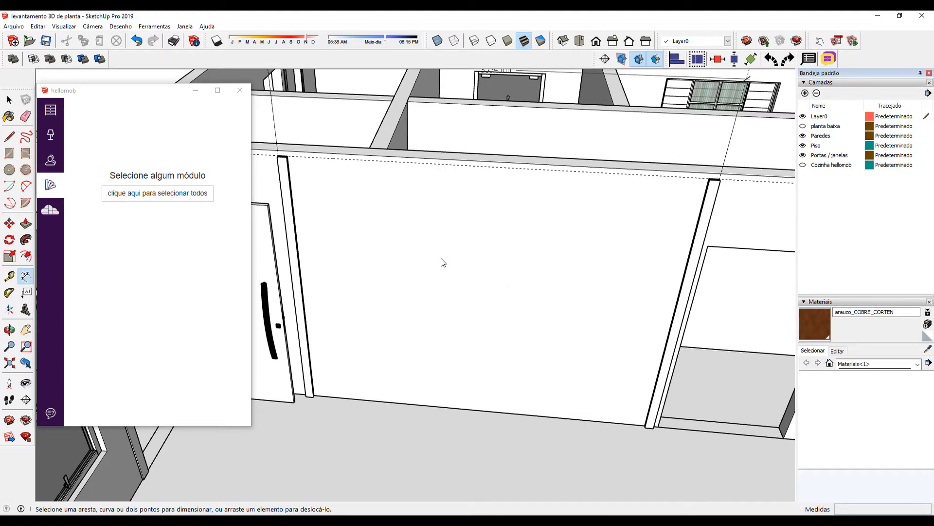
{"action": "middle_click_drag", "start_coordinate": [402, 333], "coordinate": [371, 273]}
{"action": "key", "text": "t"}
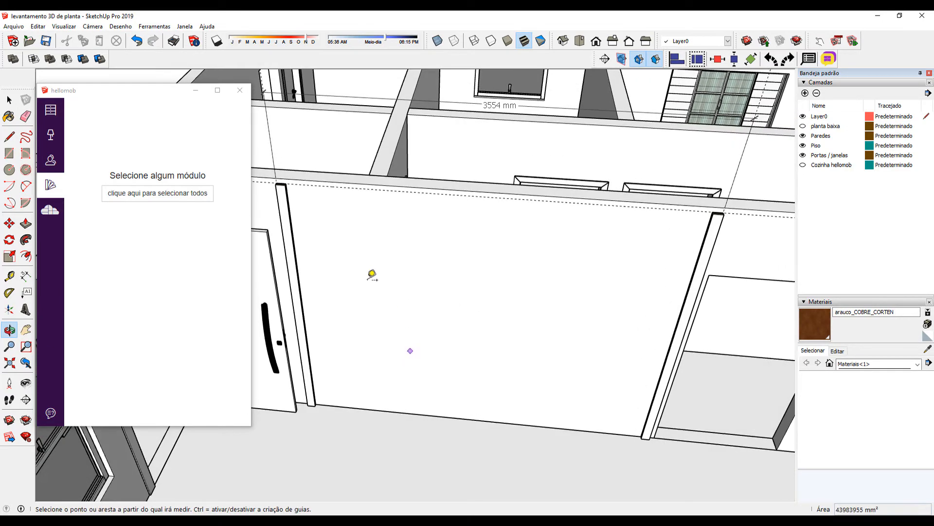
{"action": "scroll", "coordinate": [278, 172], "scroll_direction": "up", "scroll_amount": 5}
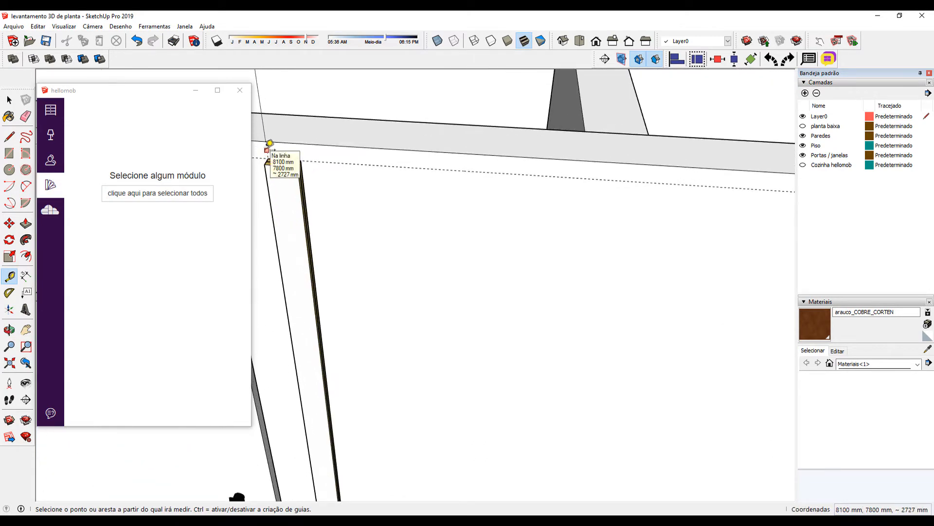
{"action": "left_click", "coordinate": [267, 150]}
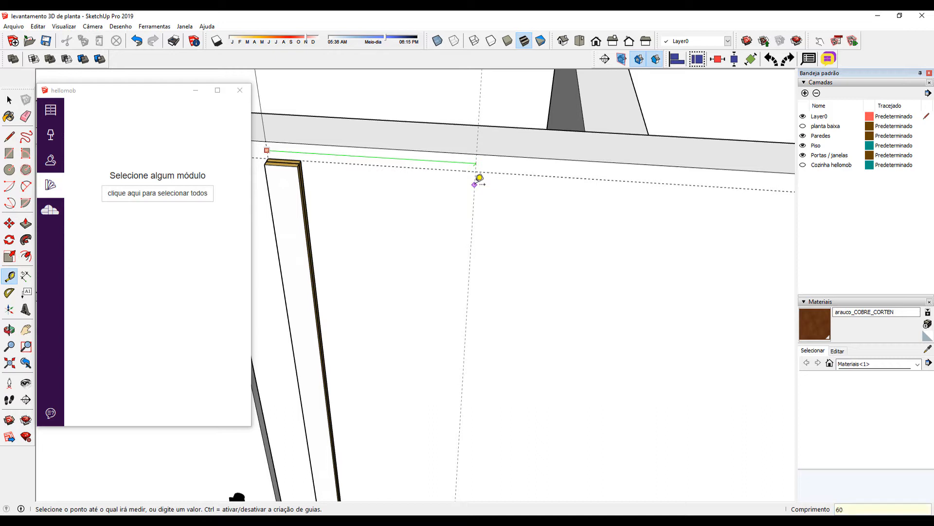
{"action": "key", "text": "Return"}
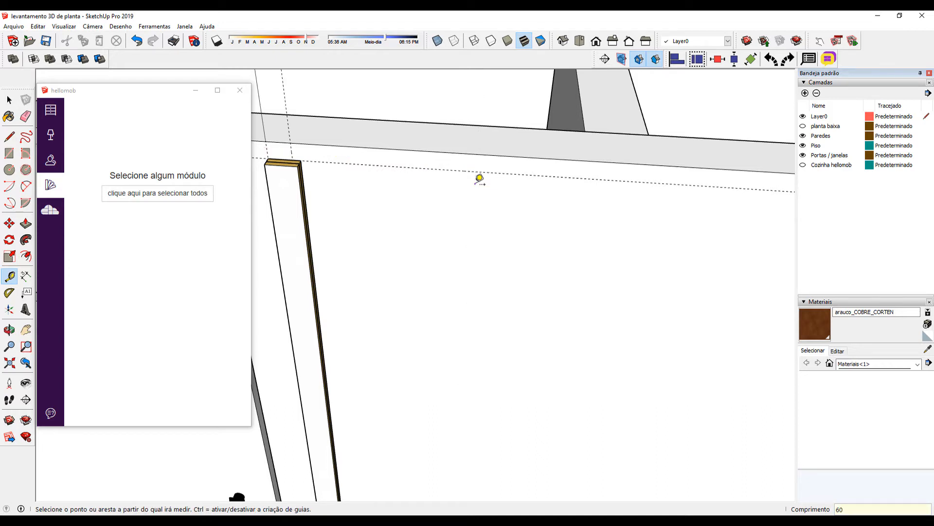
- Place another parallel vertical guide 600 mm in from the vertical guide beside the interior doorway
{"action": "scroll", "coordinate": [479, 179], "scroll_direction": "down", "scroll_amount": 5}
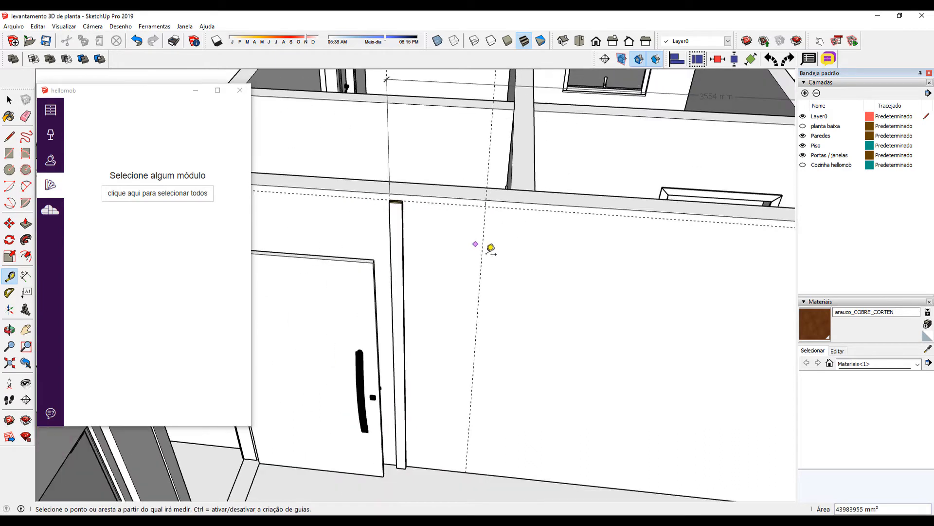
{"action": "middle_click_drag", "start_coordinate": [488, 249], "coordinate": [542, 261]}
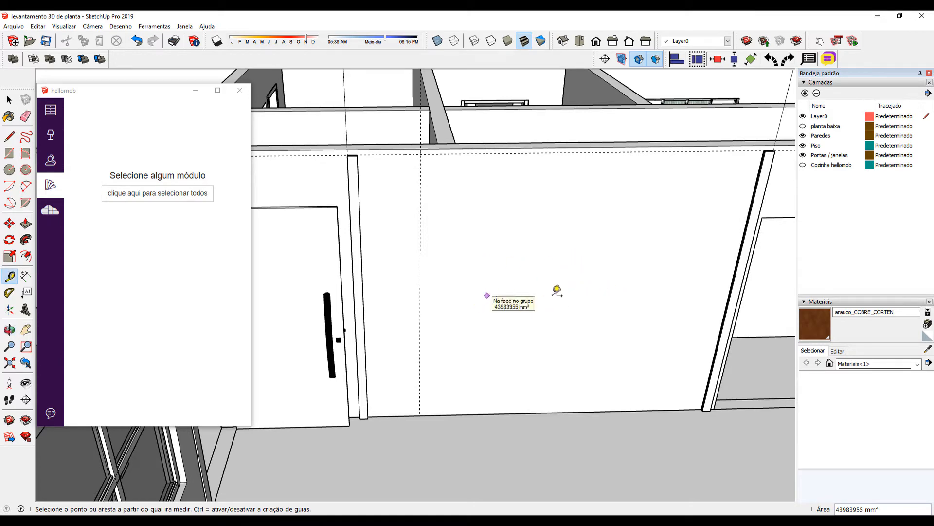
{"action": "middle_click_drag", "start_coordinate": [680, 244], "coordinate": [527, 281]}
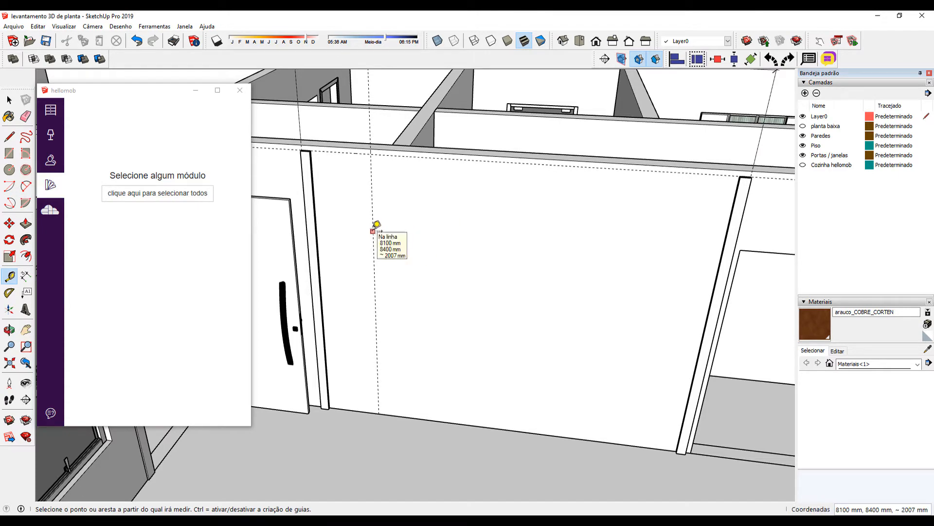
{"action": "scroll", "coordinate": [720, 187], "scroll_direction": "up", "scroll_amount": 5}
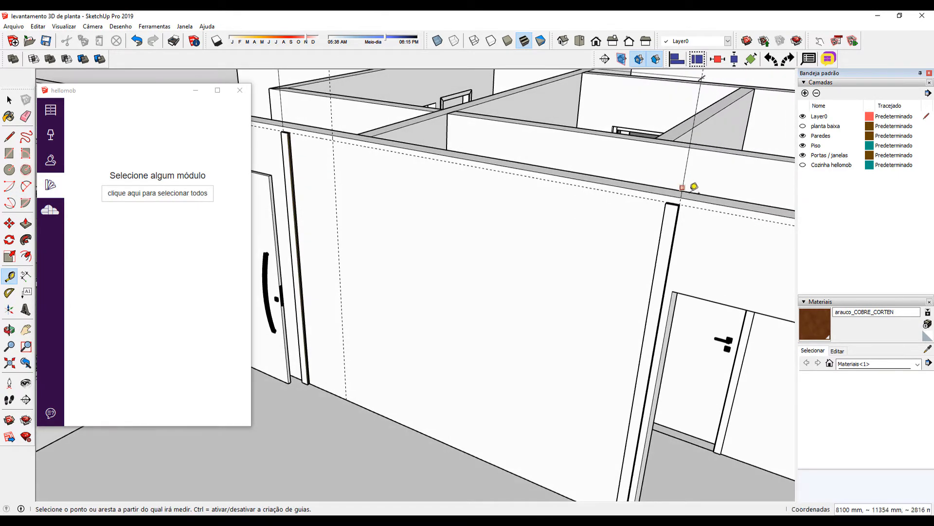
{"action": "scroll", "coordinate": [686, 200], "scroll_direction": "up", "scroll_amount": 2}
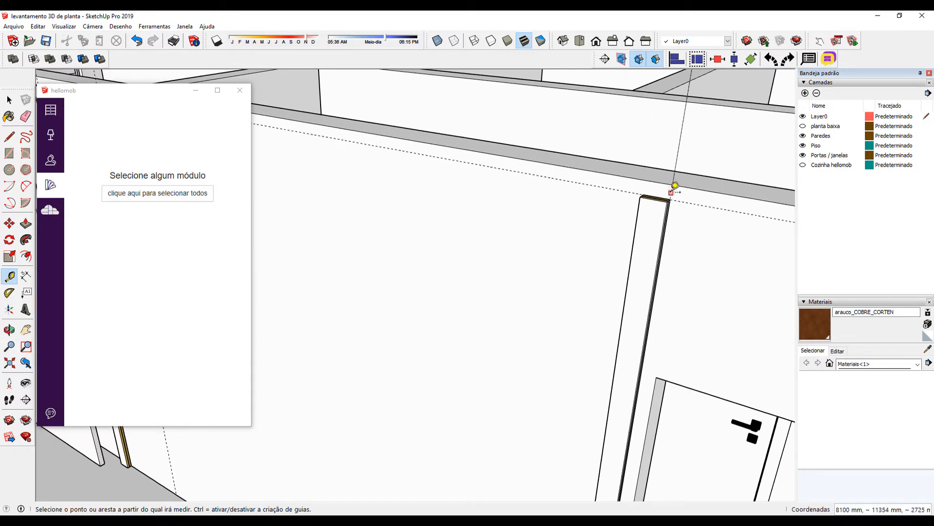
{"action": "left_click", "coordinate": [671, 193]}
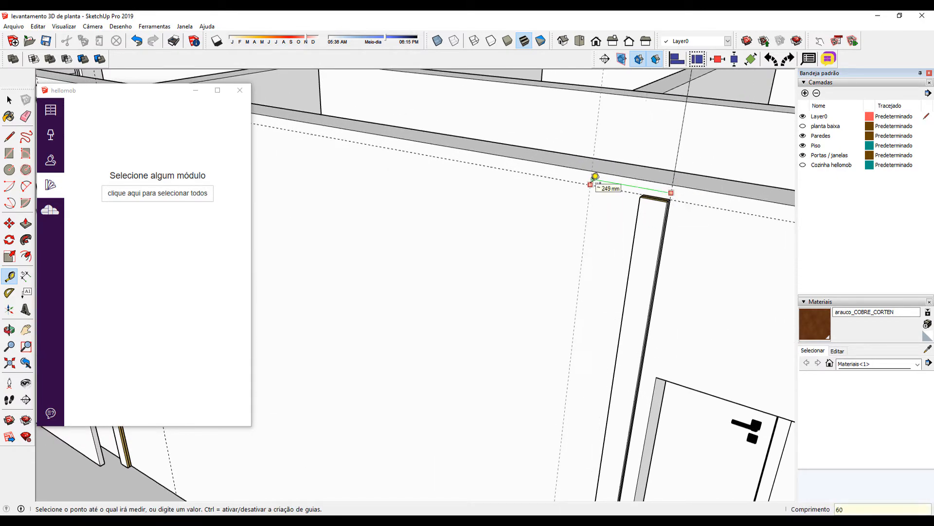
{"action": "left_click", "coordinate": [595, 176]}
{"action": "middle_click_drag", "start_coordinate": [586, 179], "coordinate": [574, 274]}
{"action": "scroll", "coordinate": [636, 240], "scroll_direction": "up", "scroll_amount": 2}
{"action": "scroll", "coordinate": [672, 214], "scroll_direction": "up", "scroll_amount": 1}
{"action": "key", "text": "space"}
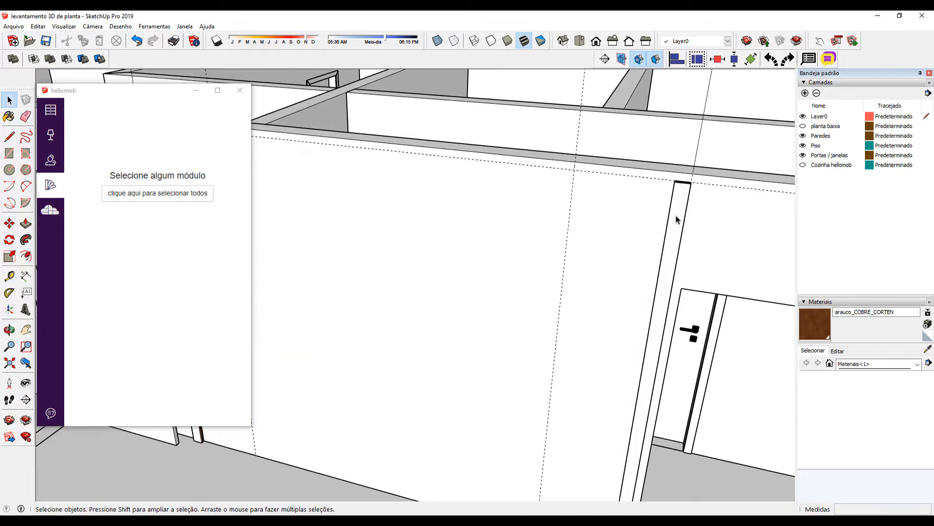
- Copy the Vista vertical beside the interior doorway by its top midpoint onto the intersection of the nearby 600 mm guide and the horizontal guide
{"action": "left_click", "coordinate": [681, 216]}
{"action": "middle_click_drag", "start_coordinate": [687, 225], "coordinate": [679, 238]}
{"action": "key", "text": "m"}
{"action": "scroll", "coordinate": [693, 229], "scroll_direction": "up", "scroll_amount": 2}
{"action": "scroll", "coordinate": [678, 233], "scroll_direction": "up", "scroll_amount": 3}
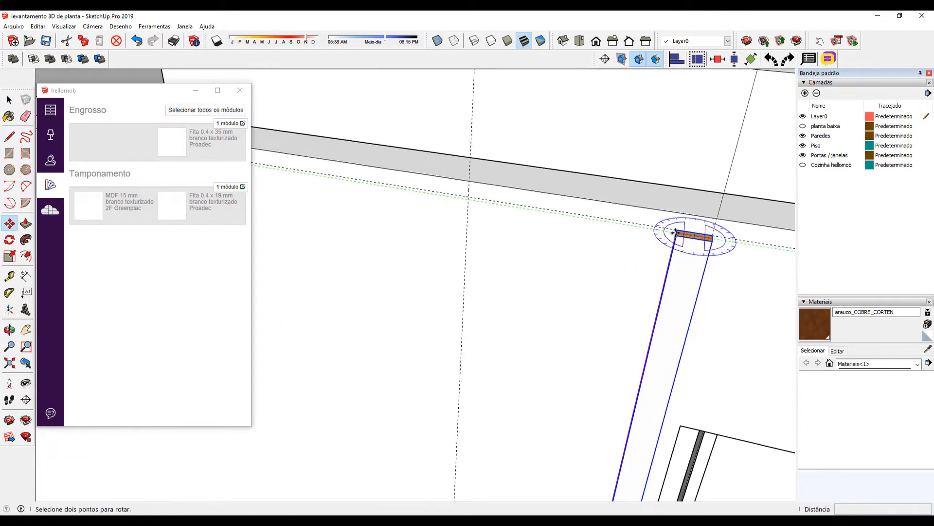
{"action": "scroll", "coordinate": [709, 232], "scroll_direction": "down", "scroll_amount": 2}
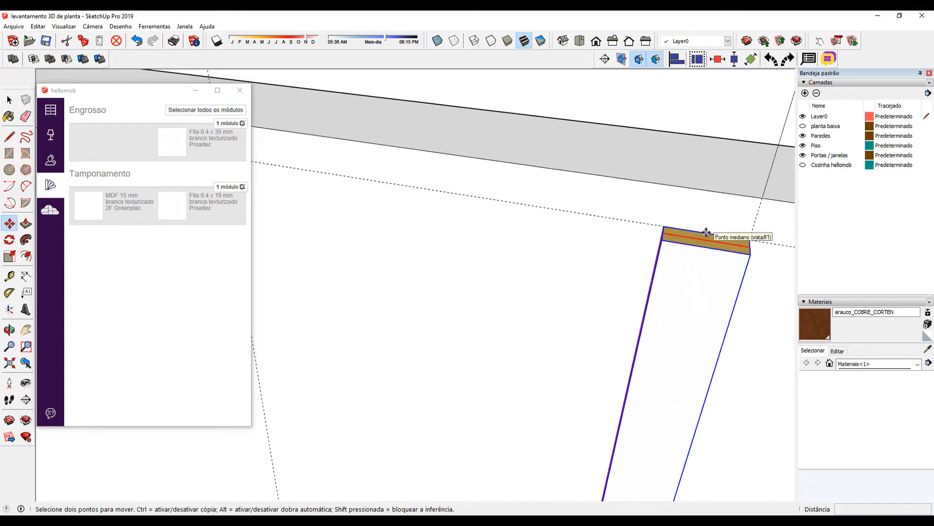
{"action": "key", "text": "ctrl"}
{"action": "left_click", "coordinate": [705, 232]}
{"action": "middle_click_drag", "start_coordinate": [675, 218], "coordinate": [871, 228], "text": "shift"}
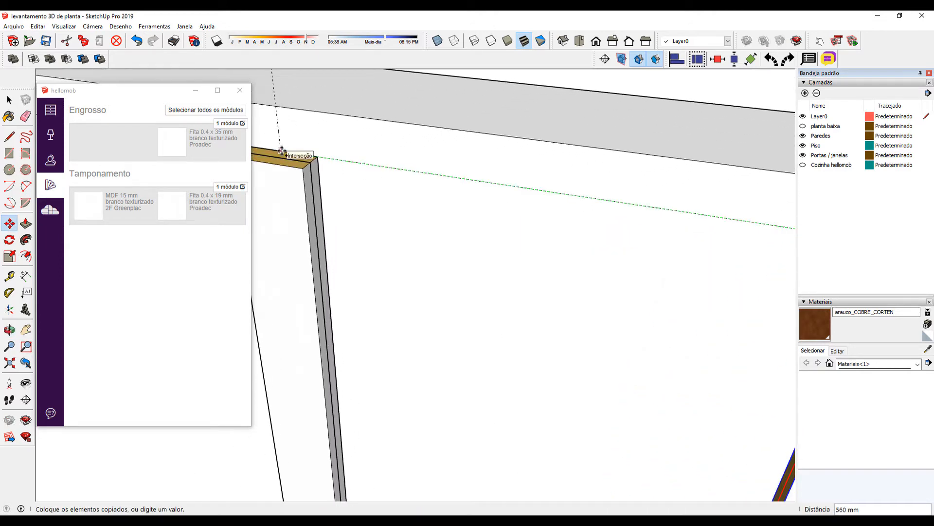
{"action": "left_click", "coordinate": [281, 151]}
{"action": "key", "text": "space"}
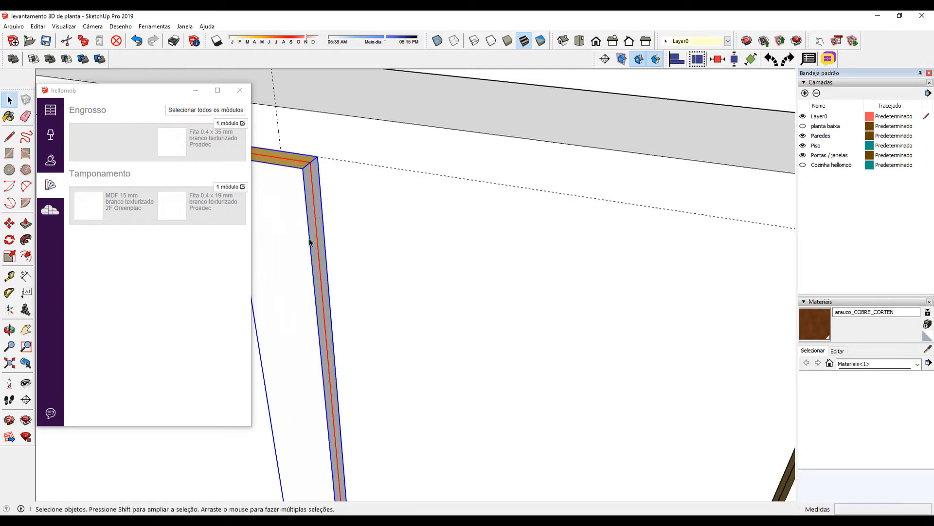
- Set the copied Vista vertical's banded sides (Lados fitados) to Nenhum and apply the change
{"action": "key", "text": "d"}
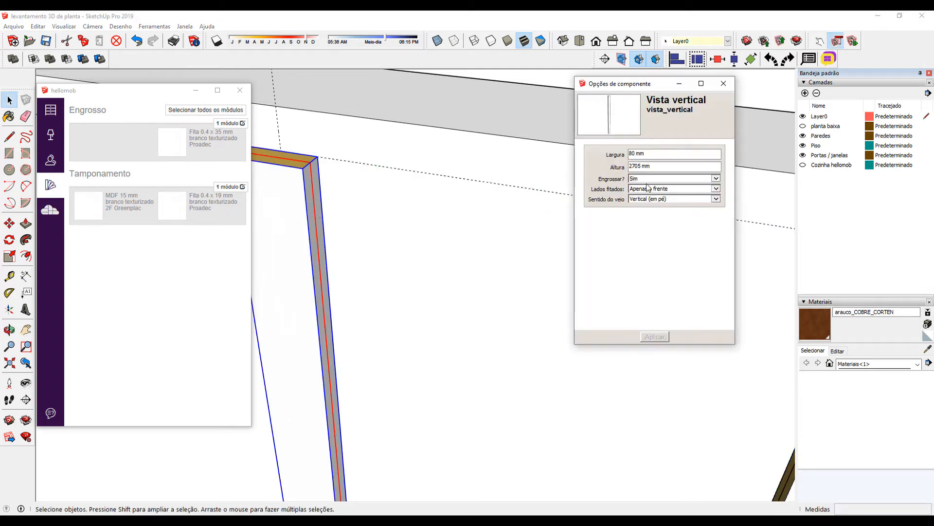
{"action": "left_click", "coordinate": [655, 190]}
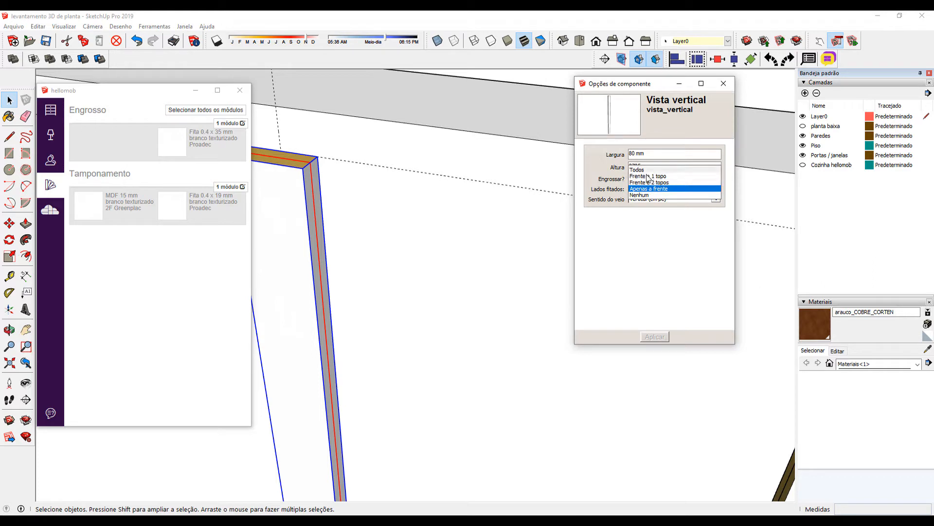
{"action": "left_click", "coordinate": [647, 199]}
{"action": "left_click", "coordinate": [655, 336]}
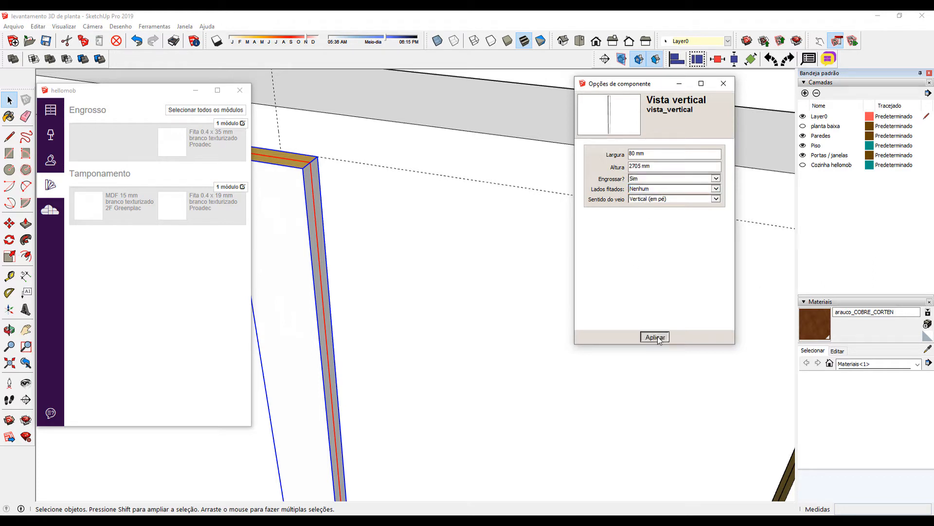
- Move the unbanded Vista vertical about 15 mm out from the wall and delete the banded duplicate behind it
{"action": "middle_click_drag", "start_coordinate": [331, 196], "coordinate": [323, 219]}
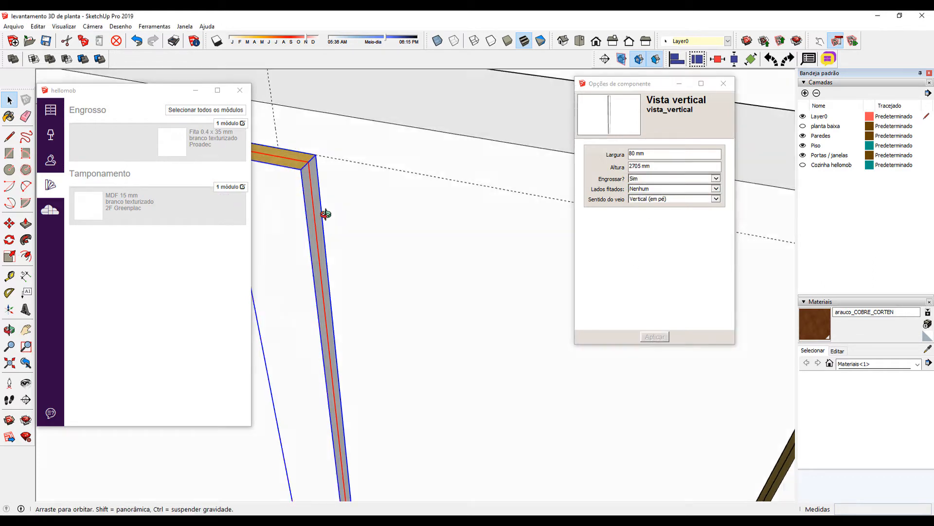
{"action": "key", "text": "m"}
{"action": "left_click", "coordinate": [314, 152]}
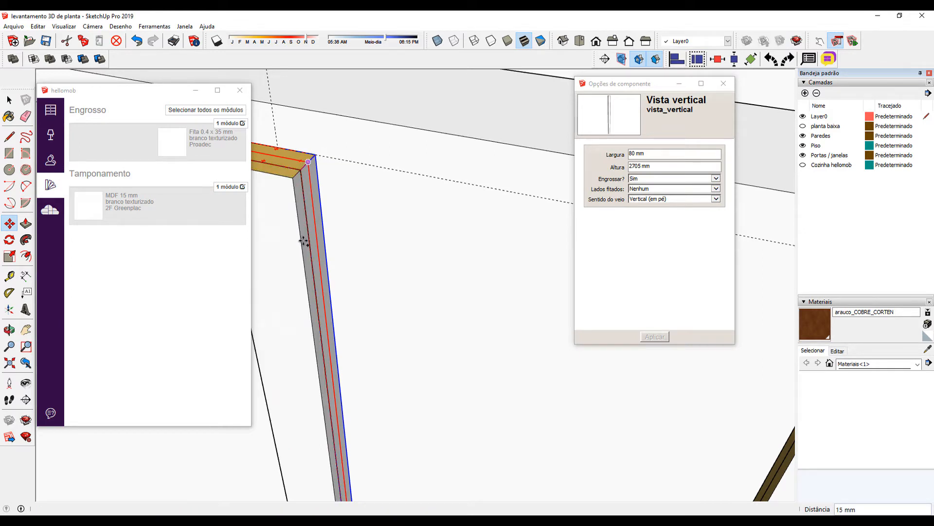
{"action": "middle_click_drag", "start_coordinate": [333, 188], "coordinate": [323, 170]}
{"action": "key", "text": "space"}
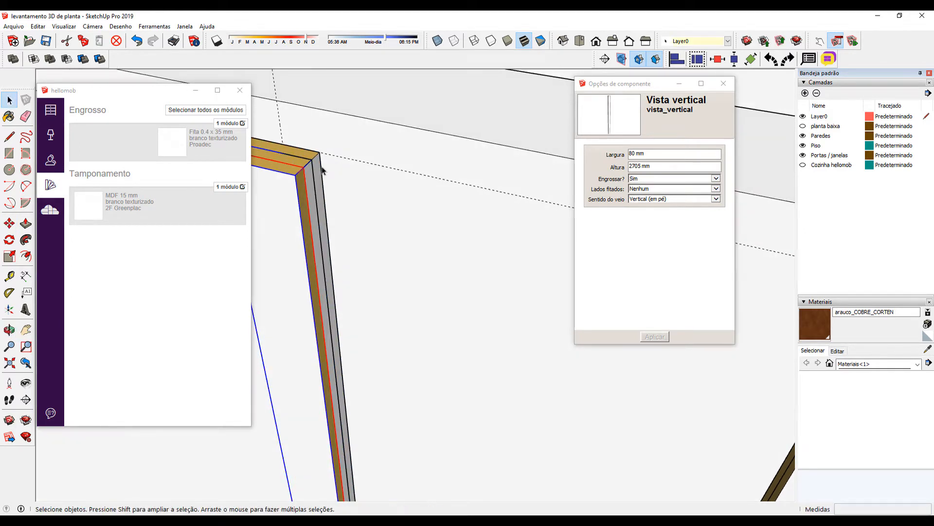
{"action": "left_click", "coordinate": [322, 160]}
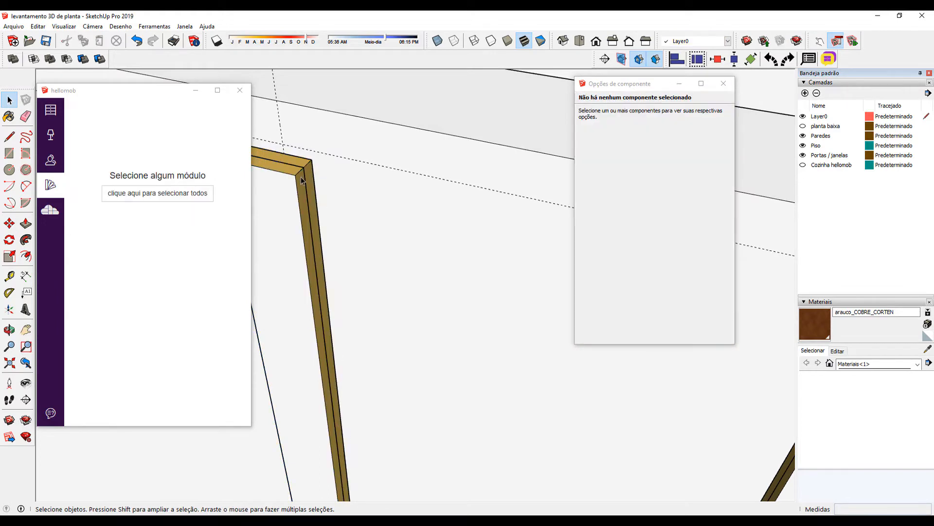
- Move the remaining unbanded Vista vertical about 15 mm back so its rear upper edge lies on the horizontal guide
{"action": "left_click", "coordinate": [301, 181]}
{"action": "key", "text": "m"}
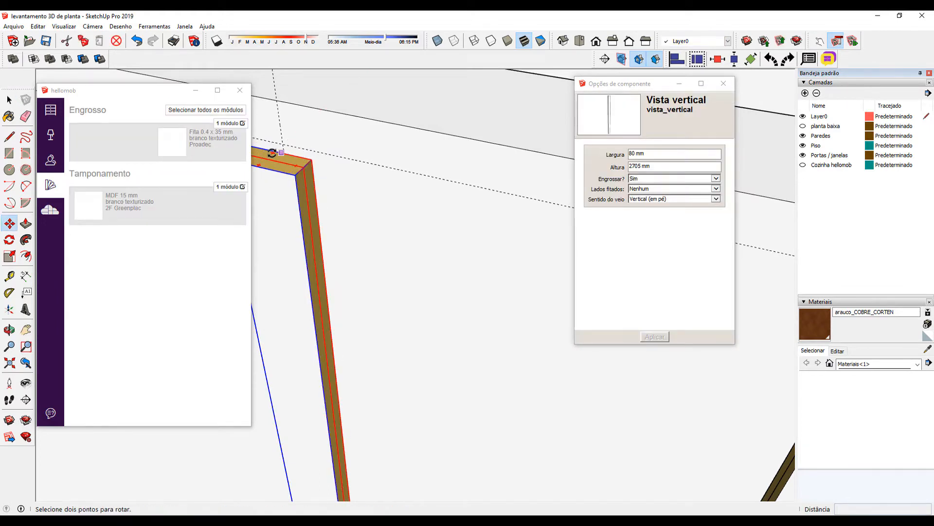
{"action": "left_click", "coordinate": [312, 161]}
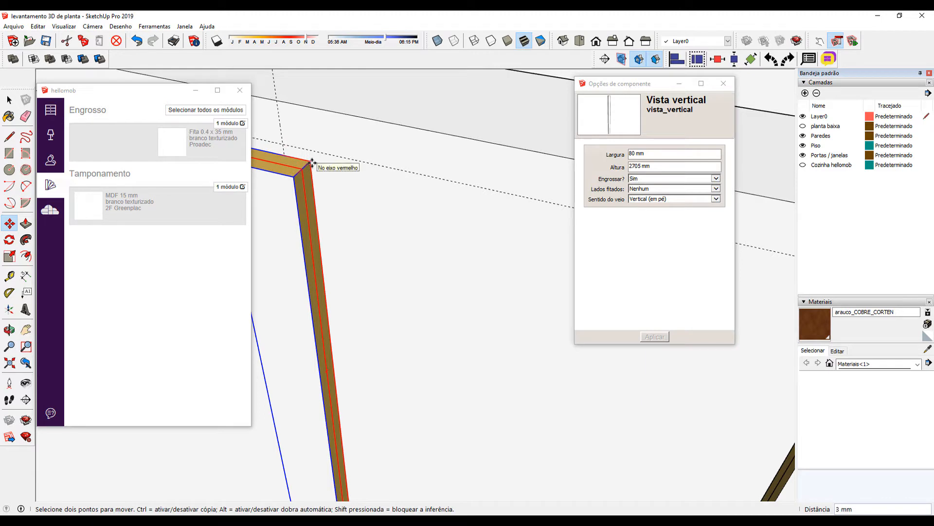
{"action": "left_click", "coordinate": [342, 155]}
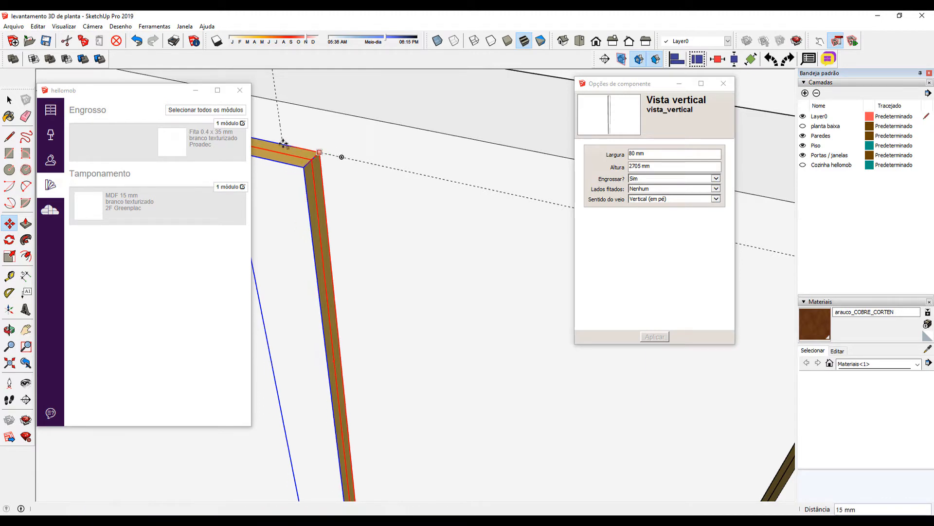
- Copy the unbanded Vista vertical by its top midpoint to the 600 mm guide near the long-handled door, then close the component options
{"action": "left_click", "coordinate": [283, 143]}
{"action": "key", "text": "ctrl"}
{"action": "middle_click_drag", "start_coordinate": [273, 137], "coordinate": [488, 194], "text": "shift"}
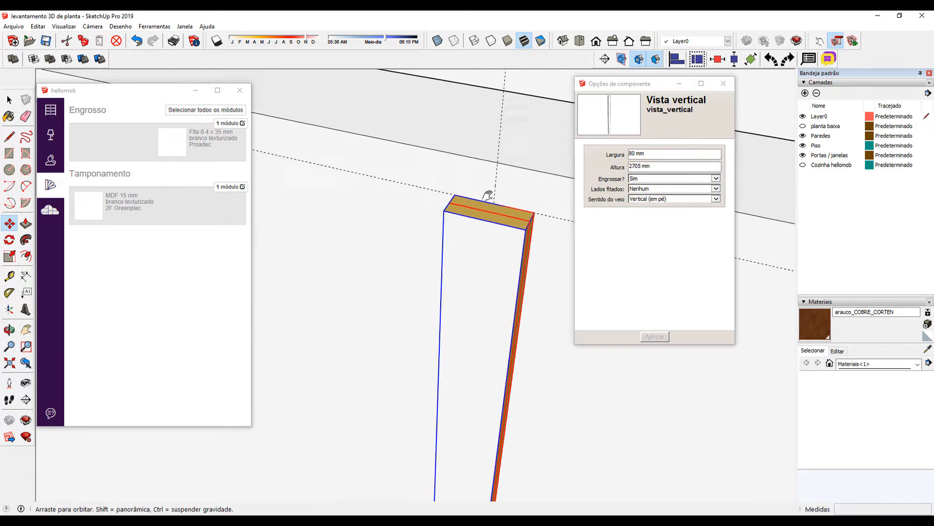
{"action": "scroll", "coordinate": [479, 193], "scroll_direction": "down", "scroll_amount": 4}
{"action": "scroll", "coordinate": [448, 212], "scroll_direction": "down", "scroll_amount": 2}
{"action": "middle_click_drag", "start_coordinate": [423, 192], "coordinate": [538, 222], "text": "shift"}
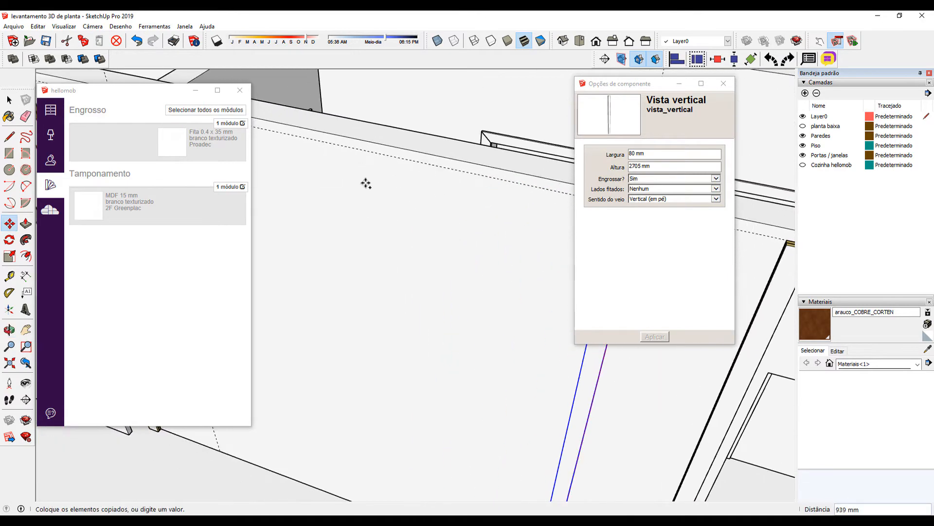
{"action": "middle_click_drag", "start_coordinate": [354, 180], "coordinate": [489, 224], "text": "shift"}
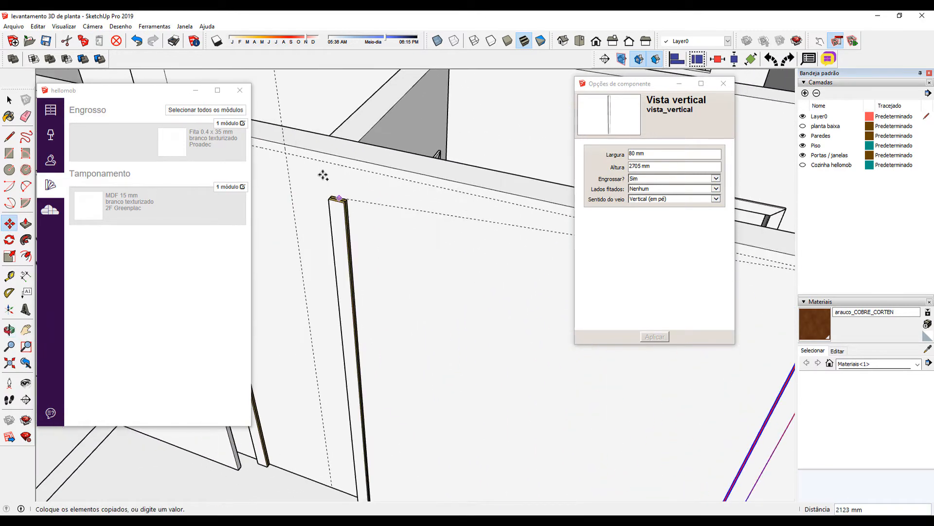
{"action": "left_click", "coordinate": [287, 152]}
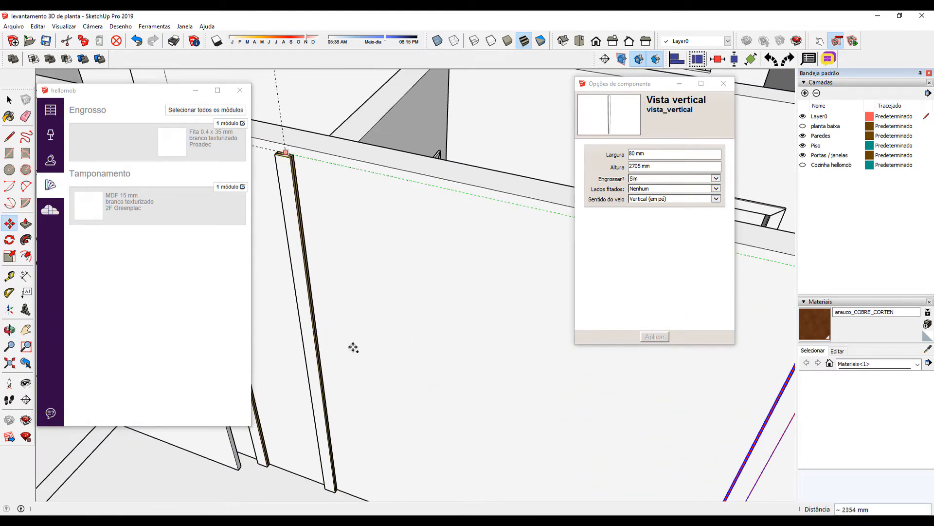
{"action": "scroll", "coordinate": [358, 347], "scroll_direction": "down", "scroll_amount": 3}
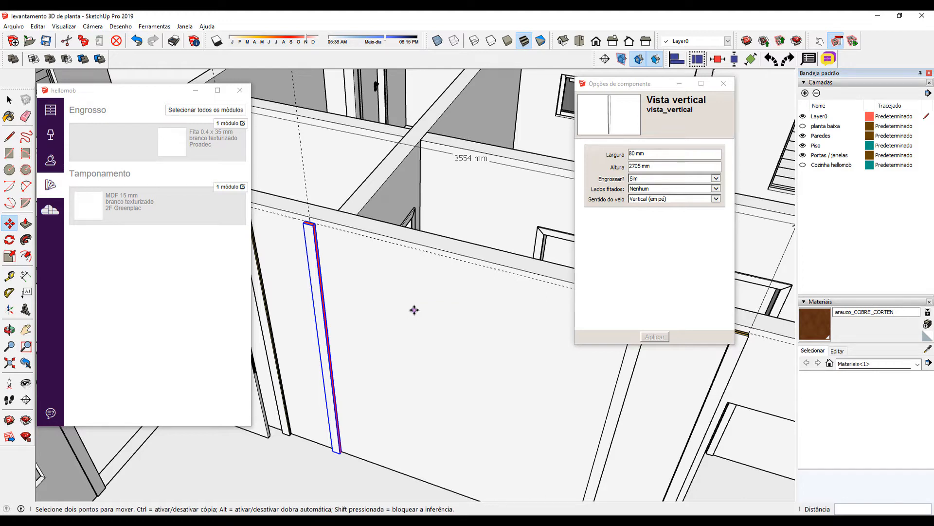
{"action": "left_click", "coordinate": [723, 83]}
- Show the Peças avulsas category in the hellomob module library
{"action": "mouse_move", "coordinate": [480, 337]}
{"action": "middle_mouse_down"}
{"action": "mouse_move", "coordinate": [438, 338]}
{"action": "mouse_move", "coordinate": [601, 315]}
{"action": "mouse_move", "coordinate": [481, 335]}
{"action": "middle_mouse_up"}
{"action": "scroll", "coordinate": [380, 337], "scroll_direction": "up", "scroll_amount": 6}
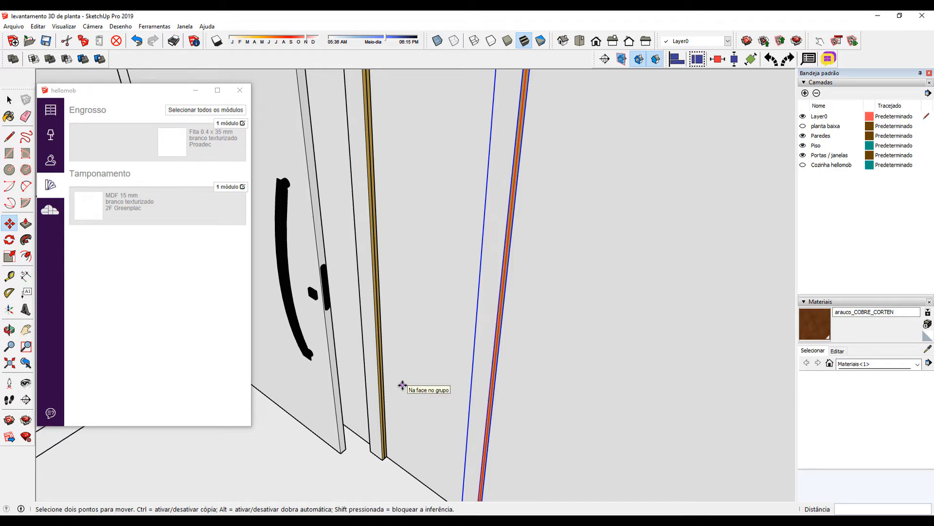
{"action": "middle_click_drag", "start_coordinate": [469, 359], "coordinate": [457, 394]}
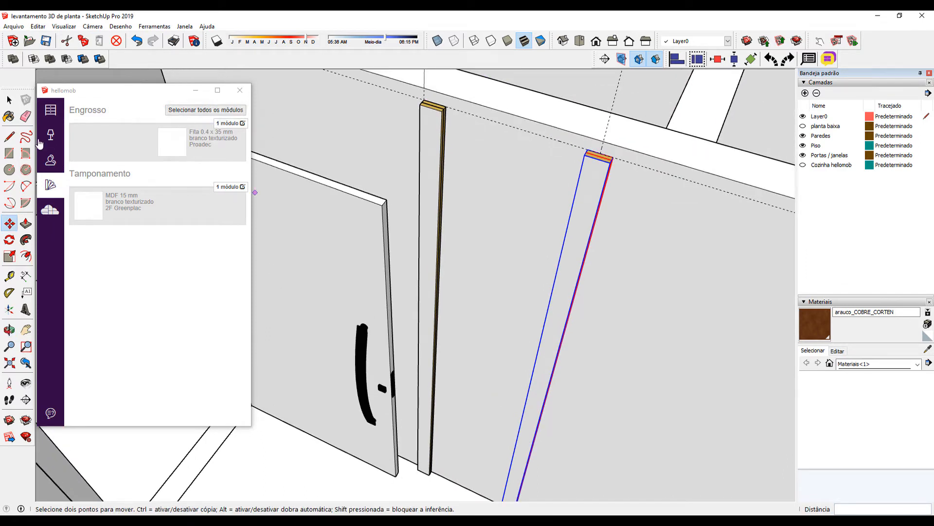
{"action": "left_click", "coordinate": [57, 112]}
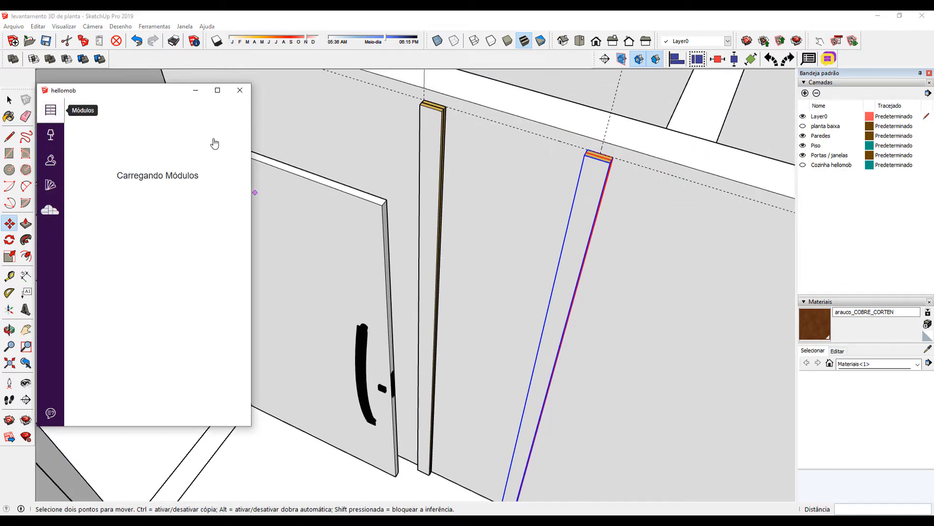
{"action": "left_click", "coordinate": [226, 110]}
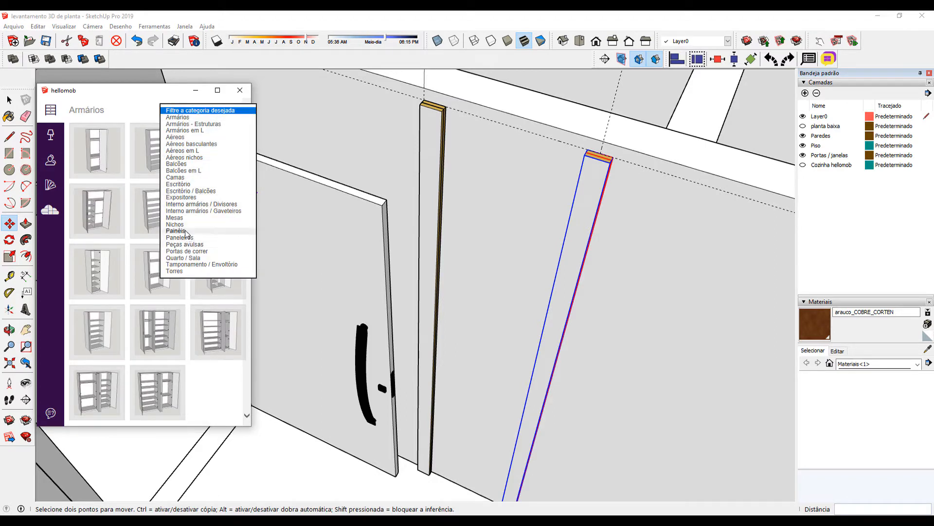
{"action": "left_click", "coordinate": [194, 245]}
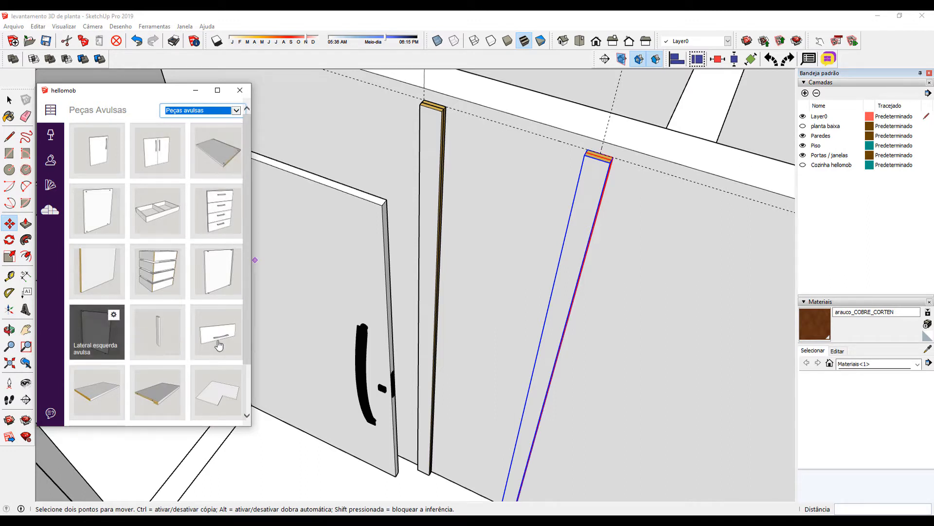
- Select the Vista vertical nearest the long-handled door and insert a Fundo avulso beside it using a side fundo anchor
{"action": "key", "text": "space"}
{"action": "left_click", "coordinate": [428, 245]}
{"action": "key", "text": "space"}
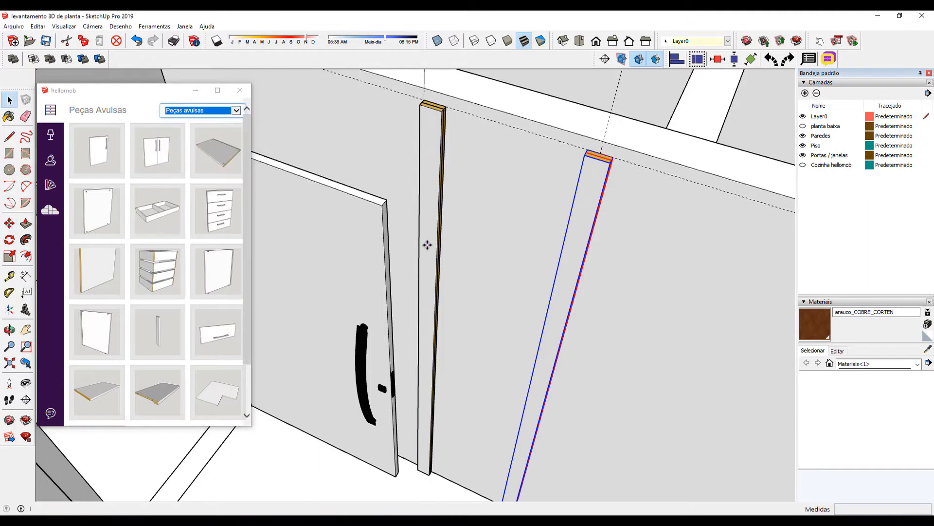
{"action": "left_click", "coordinate": [428, 245]}
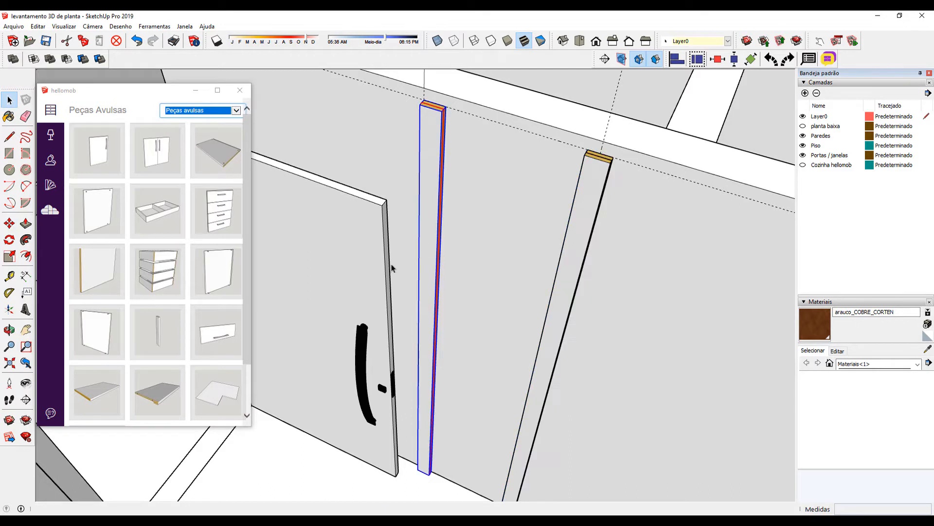
{"action": "left_click", "coordinate": [101, 263]}
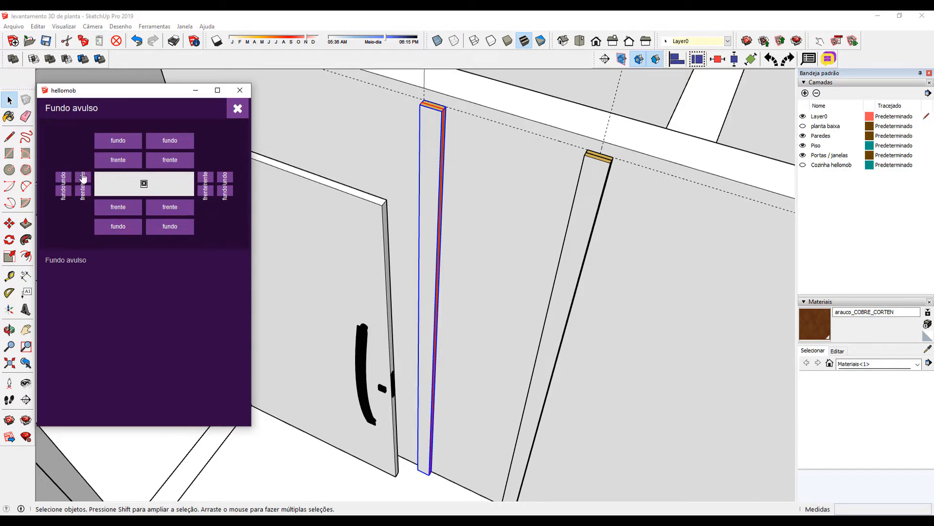
{"action": "left_click", "coordinate": [65, 197]}
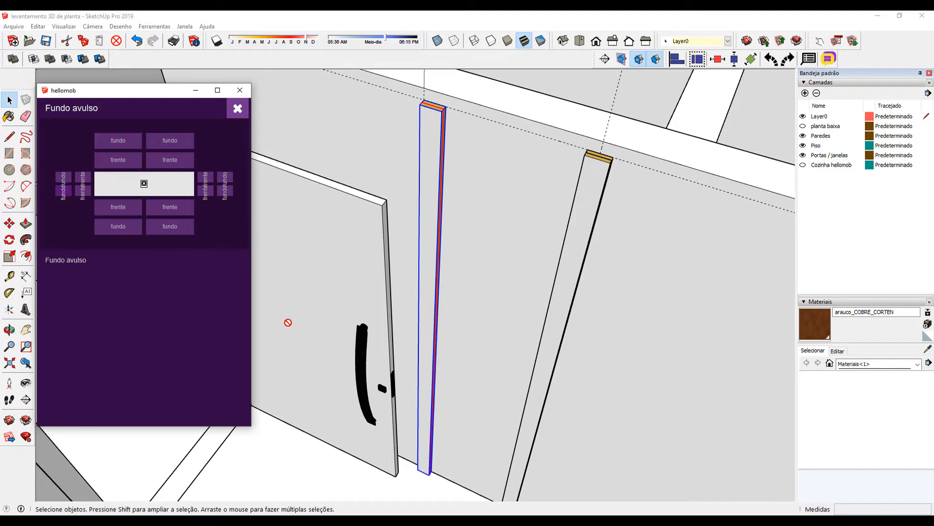
{"action": "left_click", "coordinate": [430, 348]}
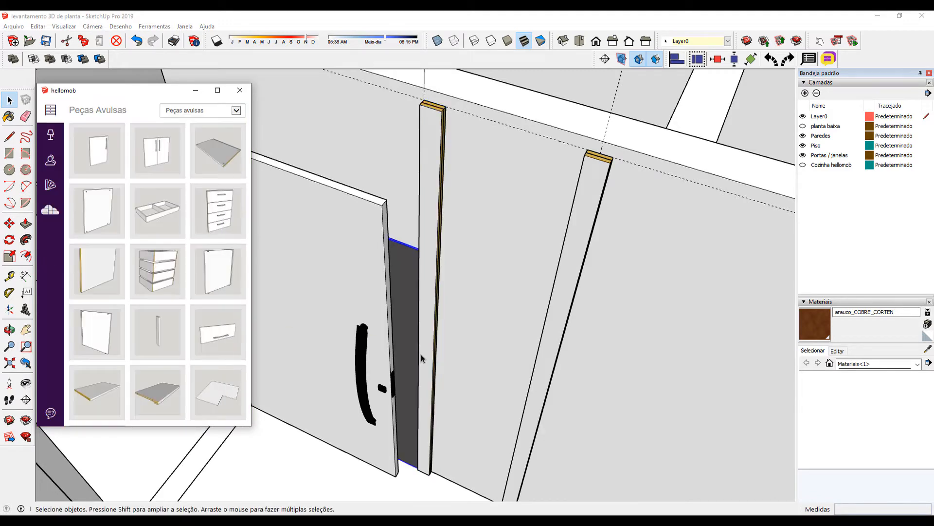
- Swing open the long-handled door with the Interact tool to uncover the inserted Fundo avulso
{"action": "middle_click_drag", "start_coordinate": [422, 354], "coordinate": [372, 351]}
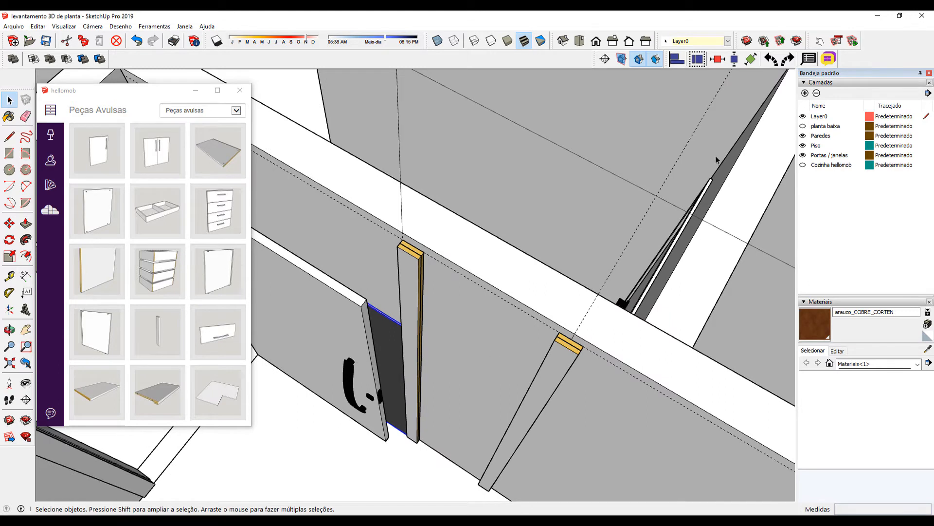
{"action": "left_click", "coordinate": [820, 41]}
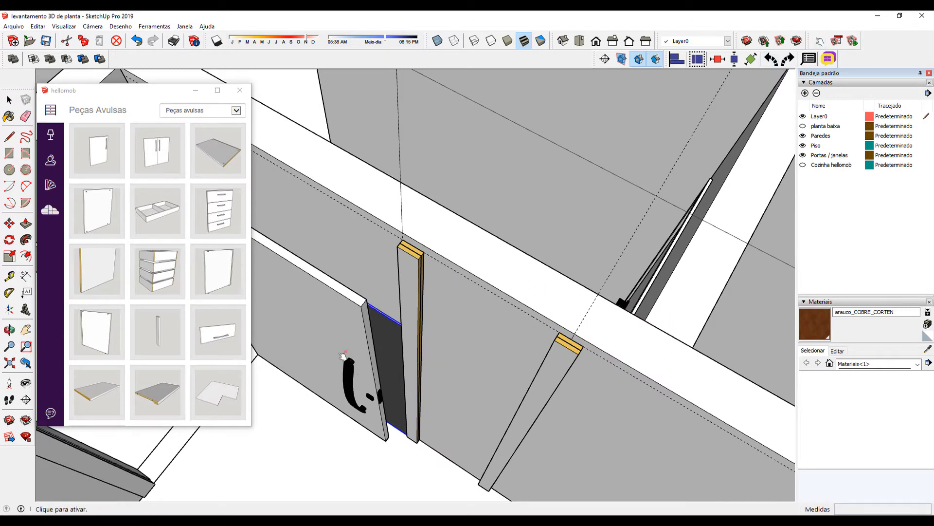
{"action": "left_click", "coordinate": [342, 355]}
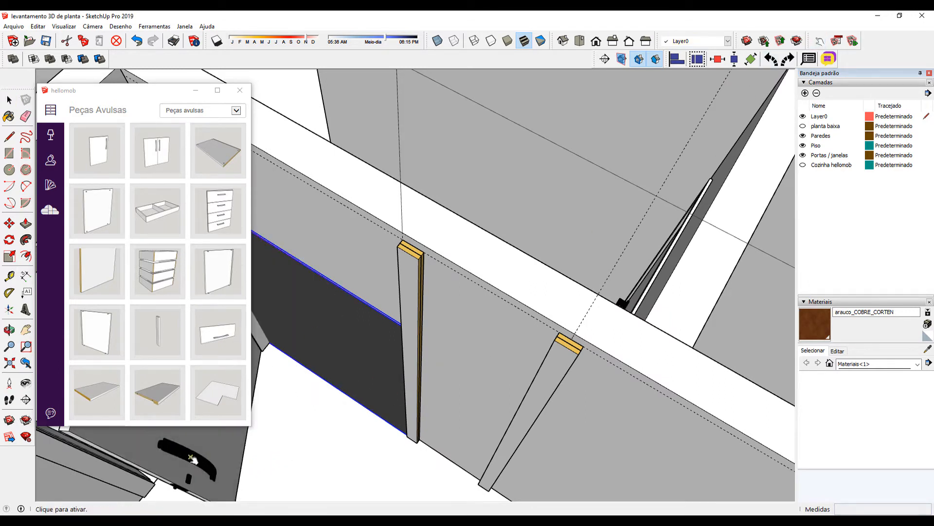
- Move the Fundo avulso by its upper rear corner to the upper outer front corner of the second Vista vertical
{"action": "middle_click_drag", "start_coordinate": [219, 485], "coordinate": [553, 365]}
{"action": "key", "text": "space"}
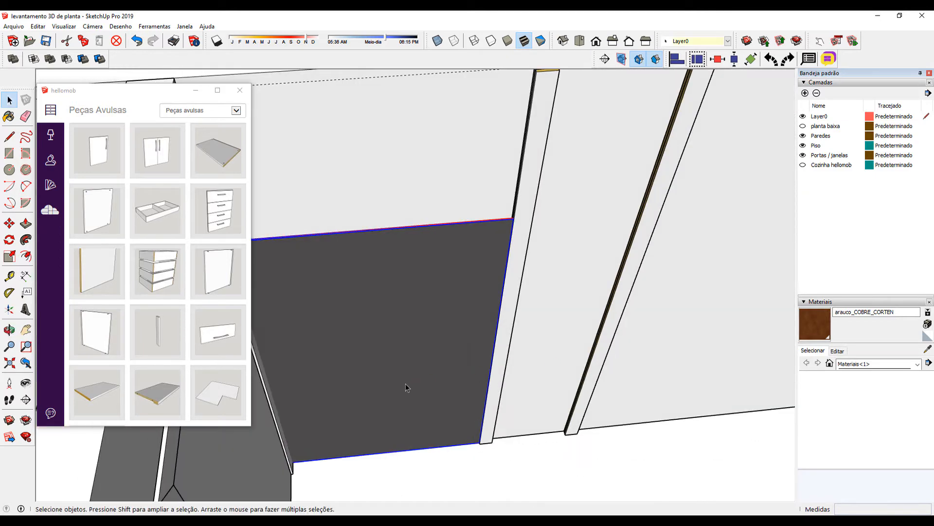
{"action": "middle_click_drag", "start_coordinate": [404, 393], "coordinate": [425, 405]}
{"action": "key", "text": "m"}
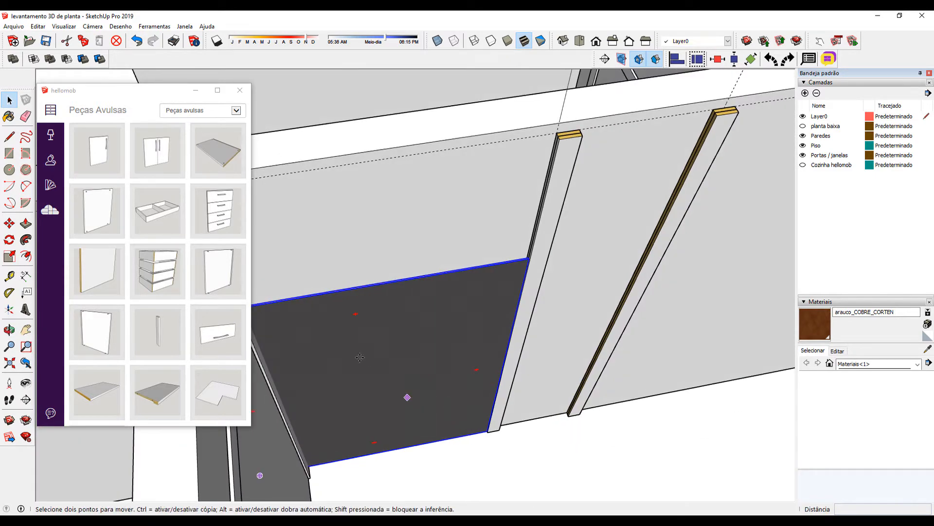
{"action": "scroll", "coordinate": [526, 243], "scroll_direction": "up", "scroll_amount": 5}
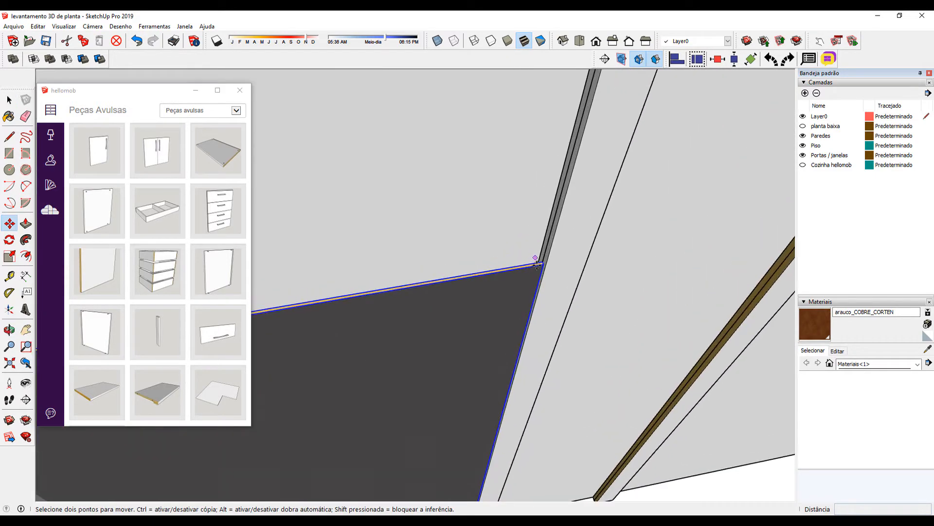
{"action": "scroll", "coordinate": [543, 261], "scroll_direction": "up", "scroll_amount": 2}
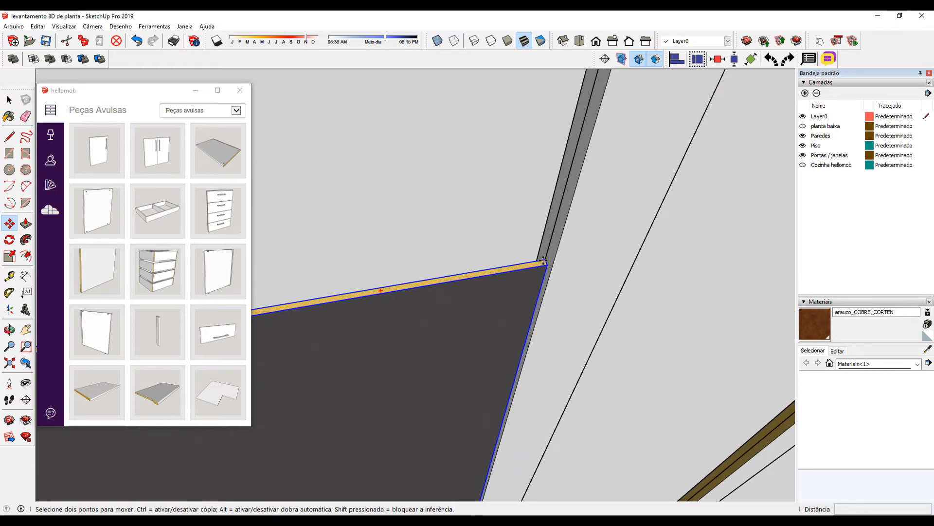
{"action": "left_click", "coordinate": [544, 260]}
{"action": "scroll", "coordinate": [598, 300], "scroll_direction": "down", "scroll_amount": 4}
{"action": "scroll", "coordinate": [601, 303], "scroll_direction": "down", "scroll_amount": 3}
{"action": "middle_click_drag", "start_coordinate": [664, 305], "coordinate": [457, 357]}
{"action": "left_click", "coordinate": [605, 136]}
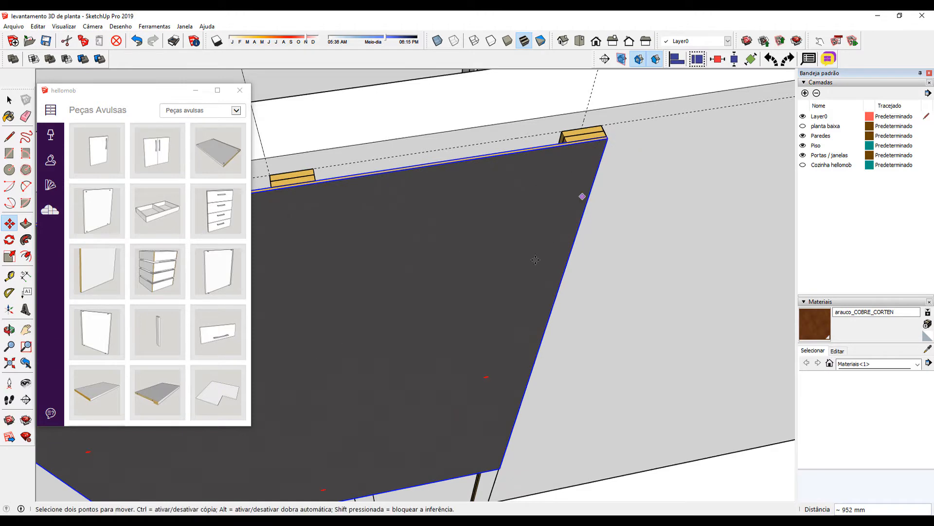
- Move the Fundo avulso 40 mm inward so its corner sits at the midpoint of the second vertical's top front edge
{"action": "scroll", "coordinate": [552, 298], "scroll_direction": "down", "scroll_amount": 3}
{"action": "scroll", "coordinate": [574, 232], "scroll_direction": "up", "scroll_amount": 2}
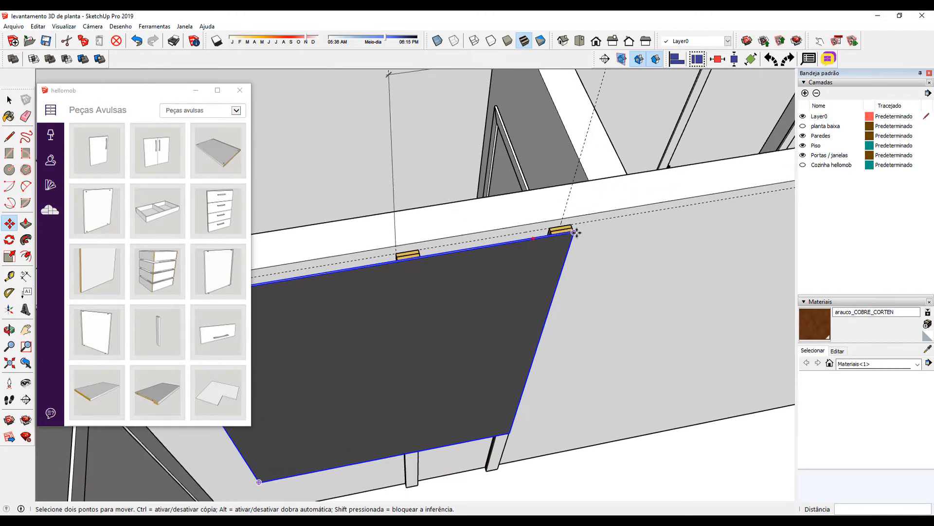
{"action": "scroll", "coordinate": [574, 233], "scroll_direction": "up", "scroll_amount": 3}
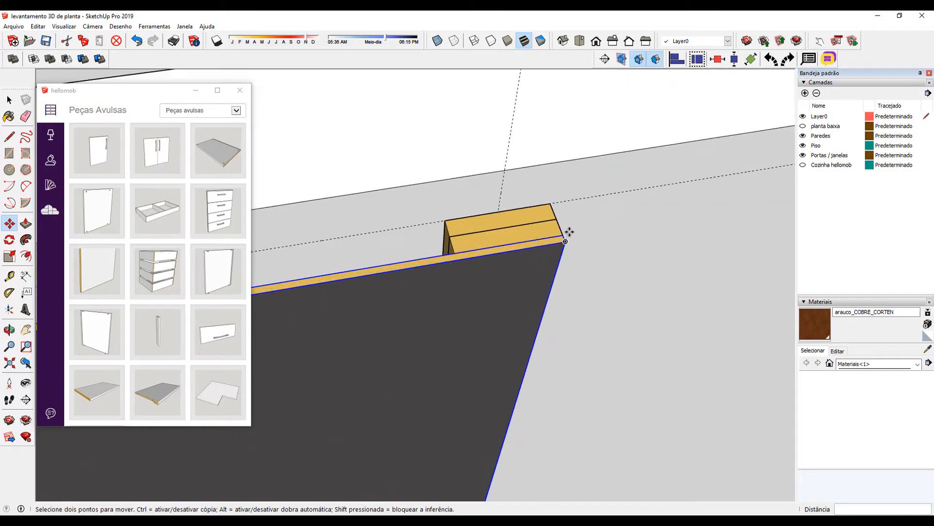
{"action": "left_click", "coordinate": [566, 237]}
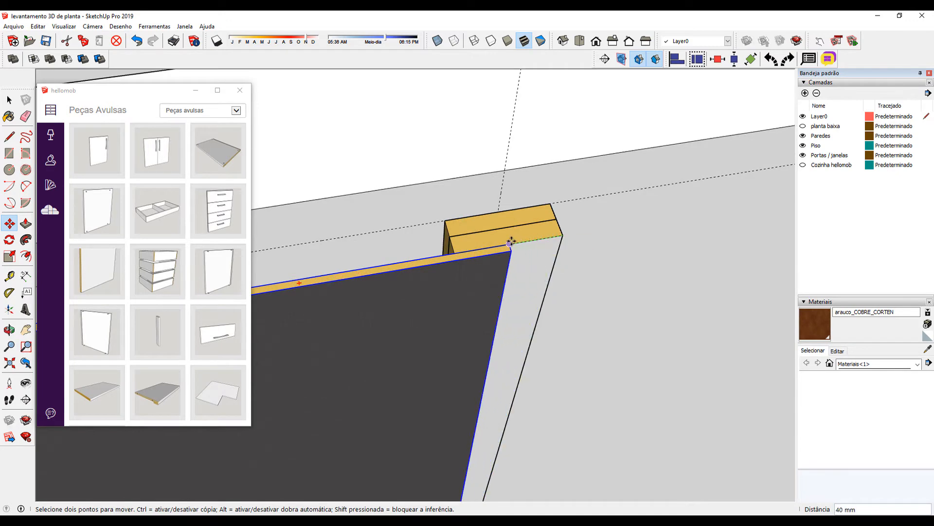
{"action": "left_click", "coordinate": [511, 242]}
- Scale the Fundo avulso's width to the first Vista vertical's outer edge and its height down to the foot of the verticals
{"action": "middle_click_drag", "start_coordinate": [511, 244], "coordinate": [675, 287]}
{"action": "scroll", "coordinate": [652, 304], "scroll_direction": "down", "scroll_amount": 2}
{"action": "middle_click_drag", "start_coordinate": [625, 323], "coordinate": [590, 329]}
{"action": "scroll", "coordinate": [542, 334], "scroll_direction": "down", "scroll_amount": 1}
{"action": "key", "text": "s"}
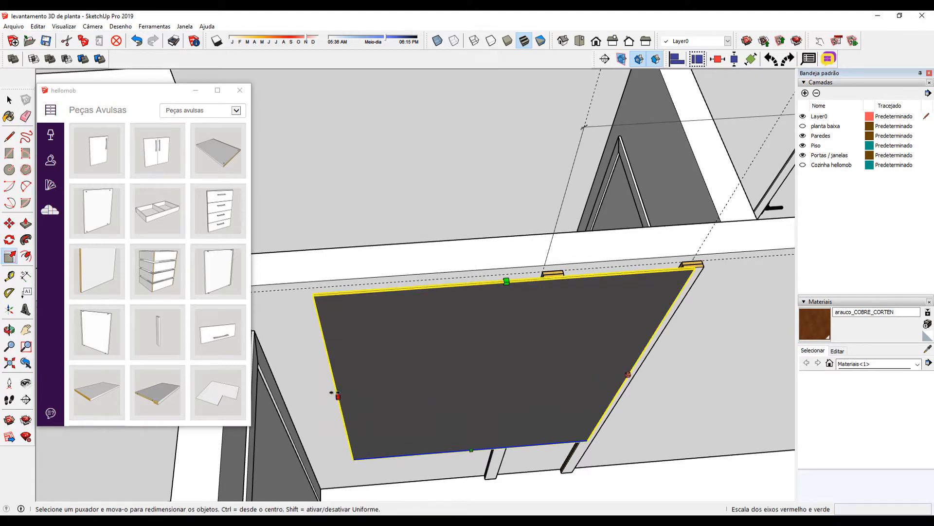
{"action": "left_click_drag", "start_coordinate": [333, 392], "coordinate": [542, 276]}
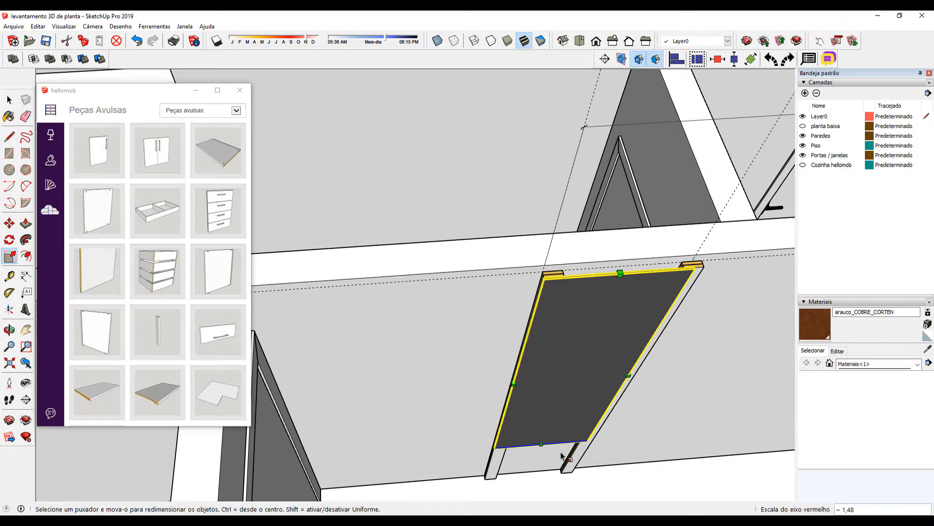
{"action": "left_click_drag", "start_coordinate": [540, 443], "coordinate": [602, 474]}
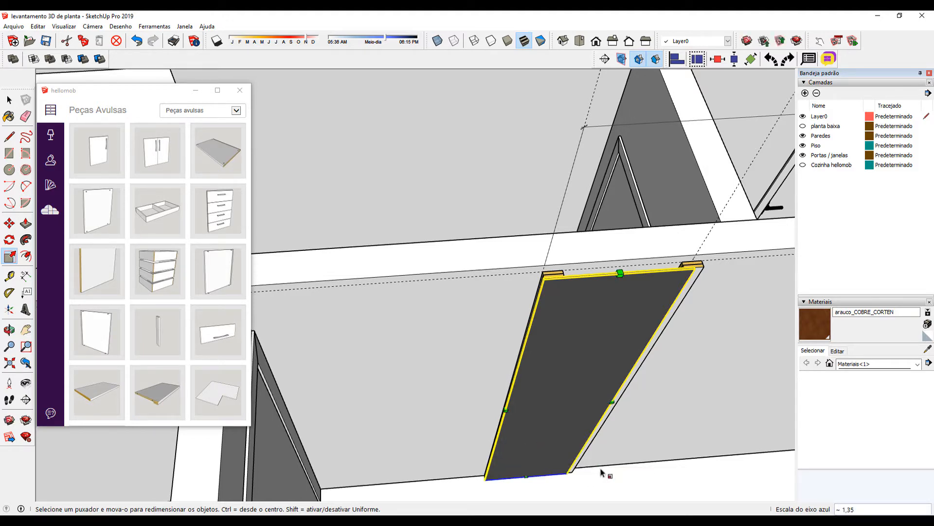
{"action": "middle_click_drag", "start_coordinate": [601, 473], "coordinate": [616, 392]}
{"action": "key", "text": "space"}
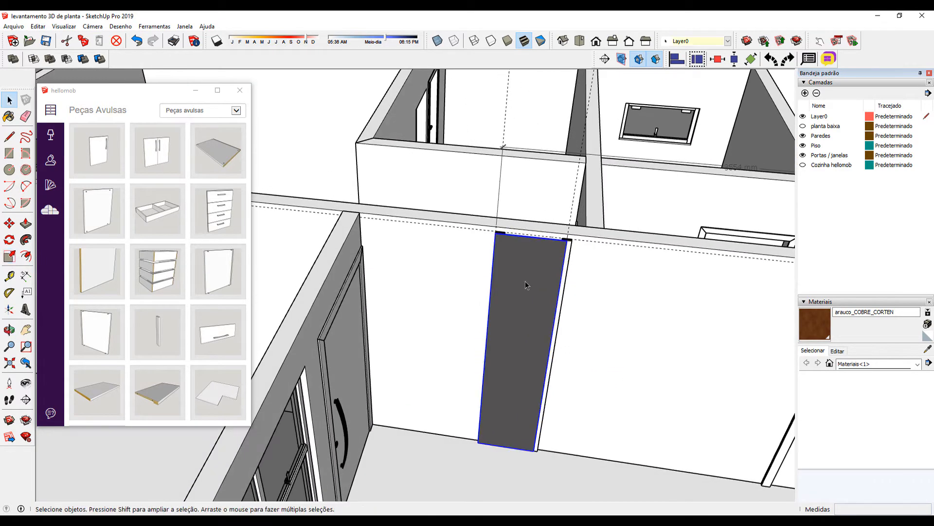
- Copy the Fundo avulso about 2954 mm along the wall, snapping its upper rear corner to the far Vista vertical's outer front corner
{"action": "scroll", "coordinate": [526, 282], "scroll_direction": "up", "scroll_amount": 2}
{"action": "middle_click_drag", "start_coordinate": [525, 281], "coordinate": [543, 306]}
{"action": "scroll", "coordinate": [544, 304], "scroll_direction": "up", "scroll_amount": 5}
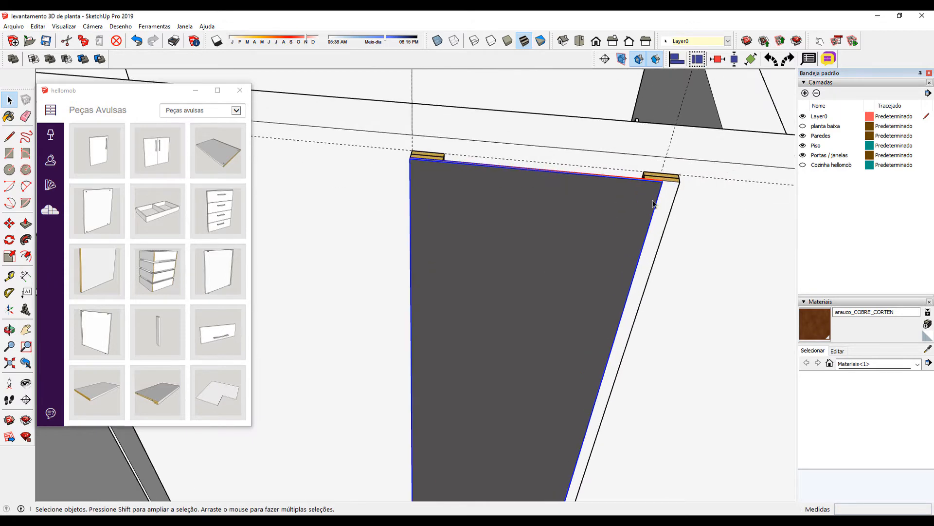
{"action": "key", "text": "m"}
{"action": "scroll", "coordinate": [670, 262], "scroll_direction": "up", "scroll_amount": 3}
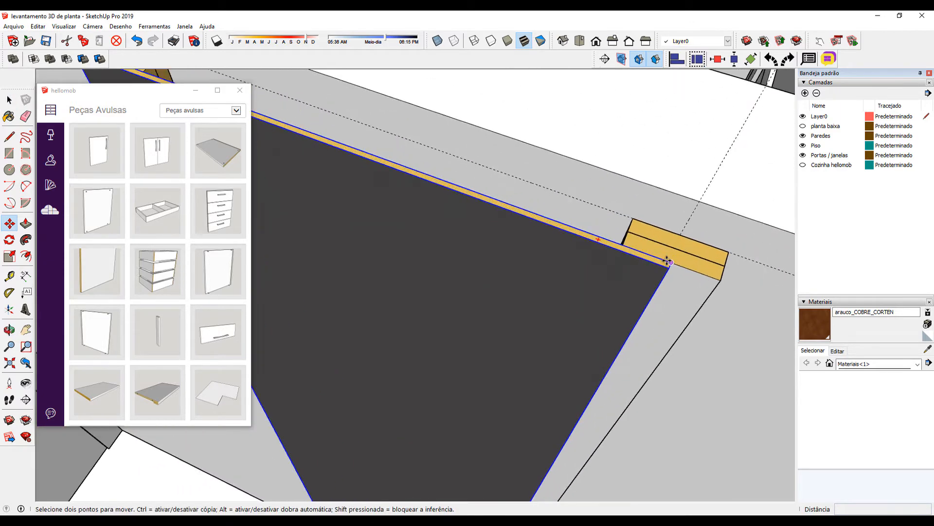
{"action": "left_click", "coordinate": [670, 262]}
{"action": "scroll", "coordinate": [709, 292], "scroll_direction": "down", "scroll_amount": 5}
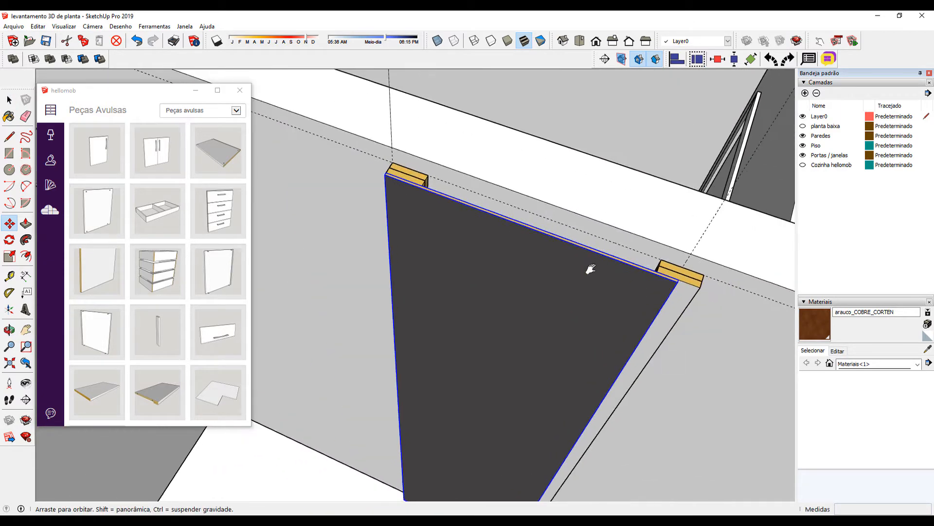
{"action": "key", "text": "ctrl"}
{"action": "middle_click_drag", "start_coordinate": [591, 299], "coordinate": [628, 270]}
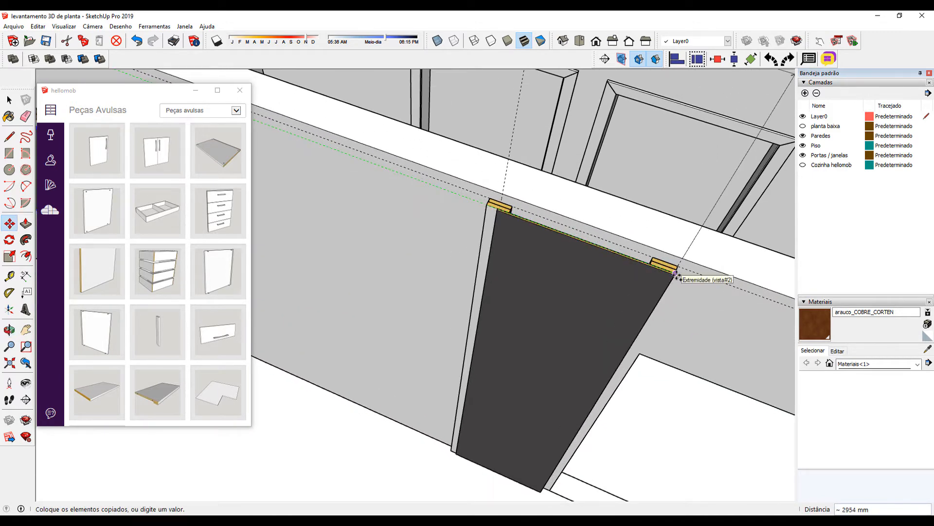
{"action": "left_click", "coordinate": [675, 272]}
- Set the outermost Vista vertical's Engrosso edge banding beside the copied panel to Grafito chess 45 x 0.4 mm from Proadec
{"action": "middle_click_drag", "start_coordinate": [594, 330], "coordinate": [471, 260]}
{"action": "scroll", "coordinate": [471, 260], "scroll_direction": "up", "scroll_amount": 3}
{"action": "key", "text": "space"}
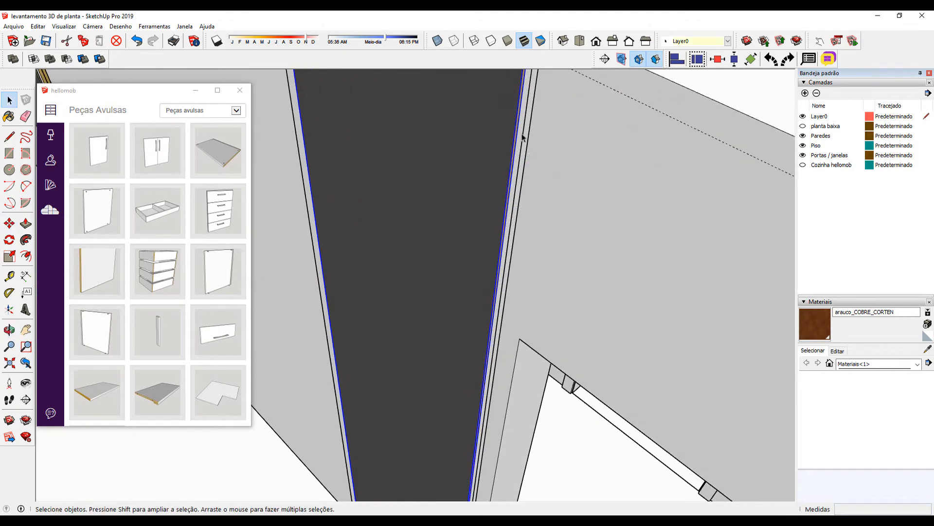
{"action": "left_click", "coordinate": [521, 129]}
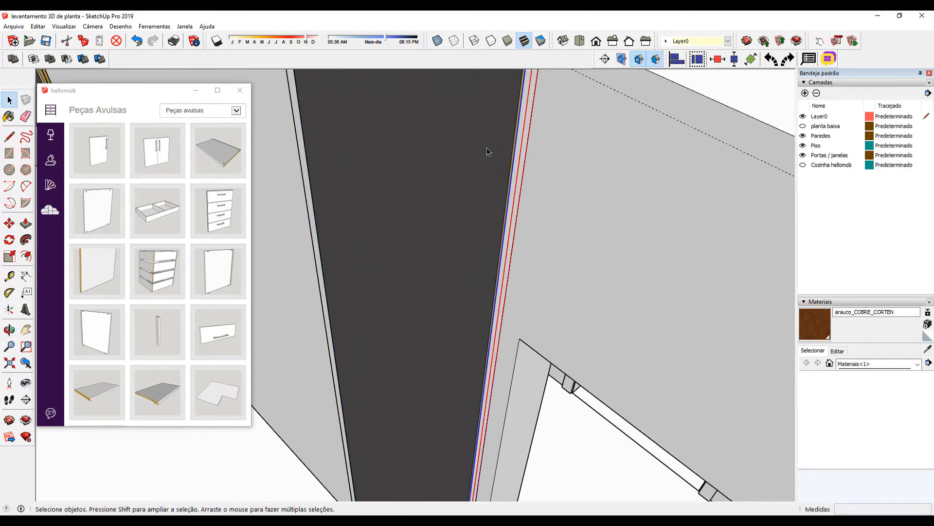
{"action": "left_click", "coordinate": [44, 191]}
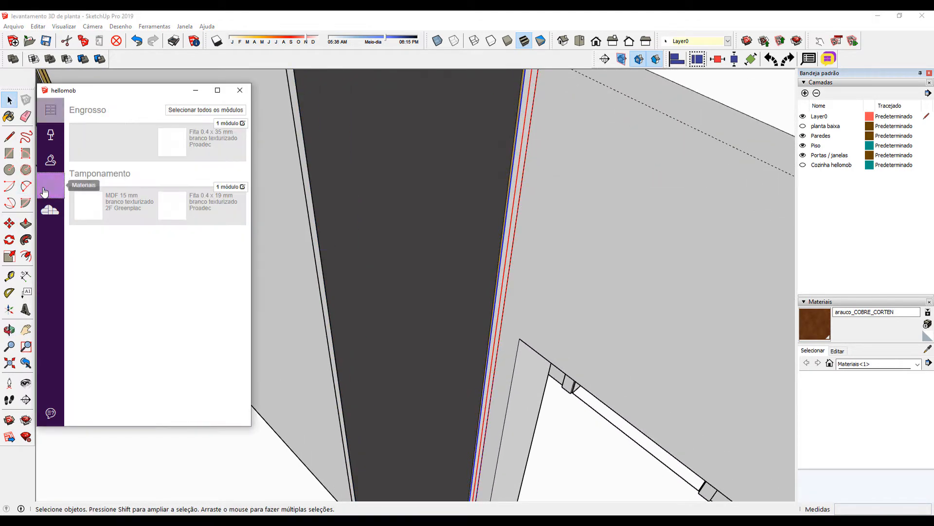
{"action": "left_click", "coordinate": [174, 155]}
{"action": "left_click", "coordinate": [147, 173]}
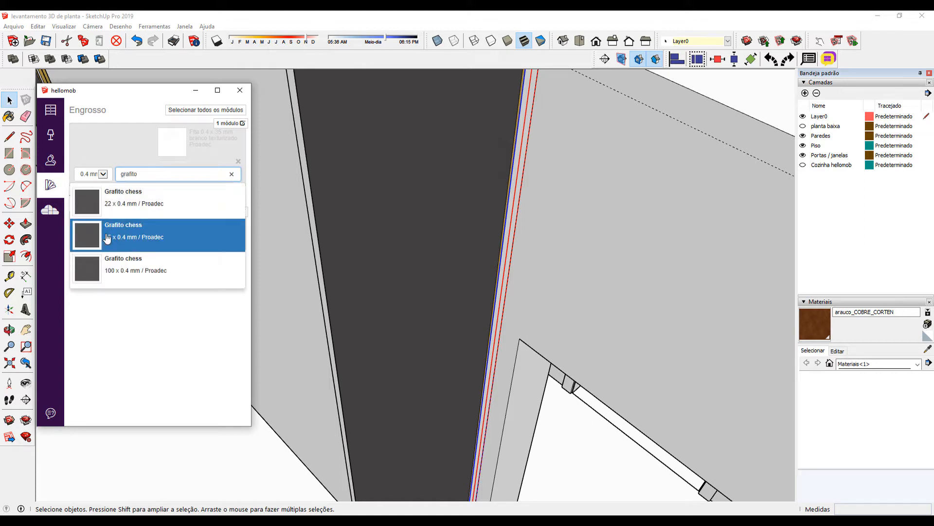
{"action": "left_click", "coordinate": [107, 237]}
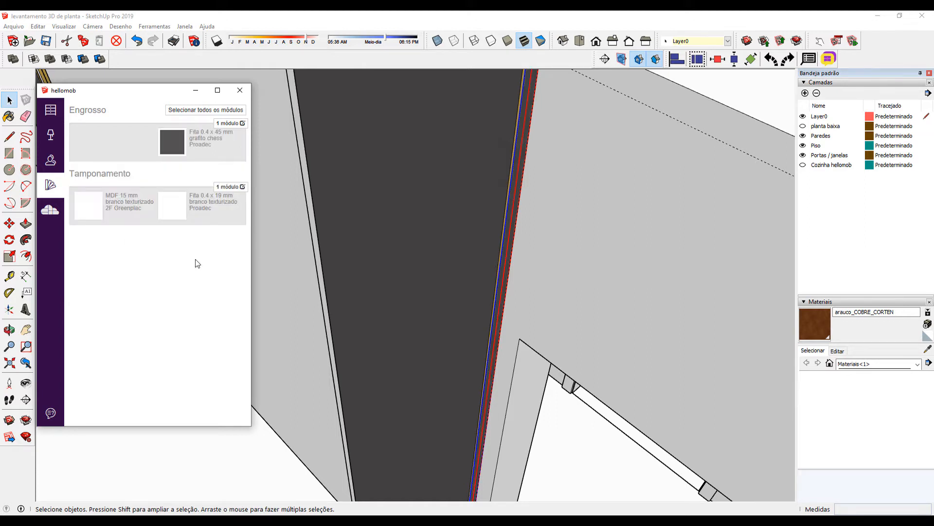
{"action": "middle_click_drag", "start_coordinate": [535, 252], "coordinate": [474, 317]}
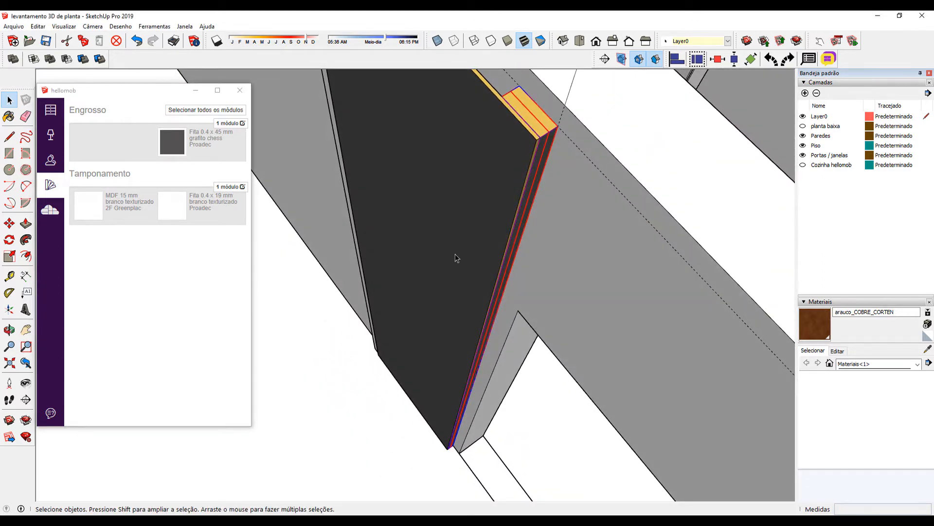
- Examine the outermost Vista vertical beside the copied panel and its edge banding from several angles
{"action": "middle_click_drag", "start_coordinate": [456, 257], "coordinate": [604, 206]}
{"action": "middle_click_drag", "start_coordinate": [479, 240], "coordinate": [648, 247], "text": "shift"}
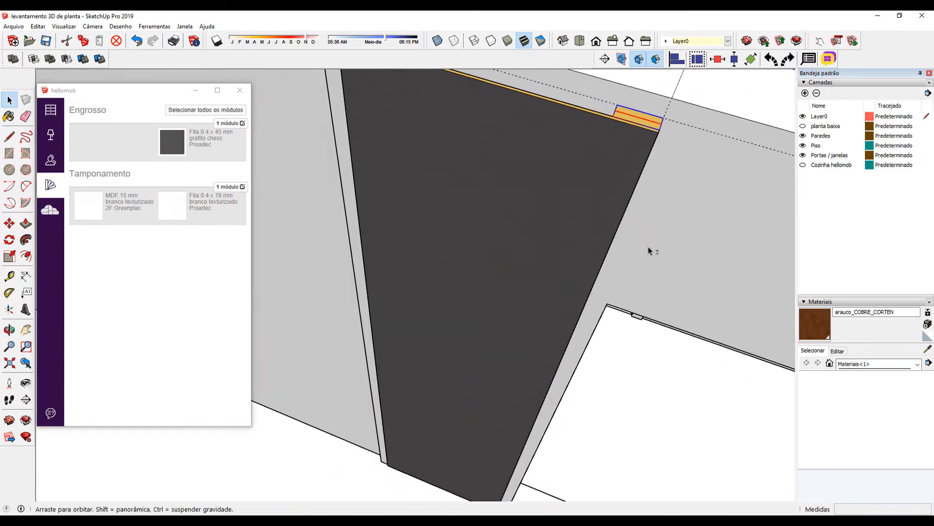
{"action": "scroll", "coordinate": [628, 268], "scroll_direction": "down", "scroll_amount": 3}
{"action": "middle_click_drag", "start_coordinate": [614, 278], "coordinate": [379, 210]}
{"action": "scroll", "coordinate": [418, 246], "scroll_direction": "up", "scroll_amount": 4}
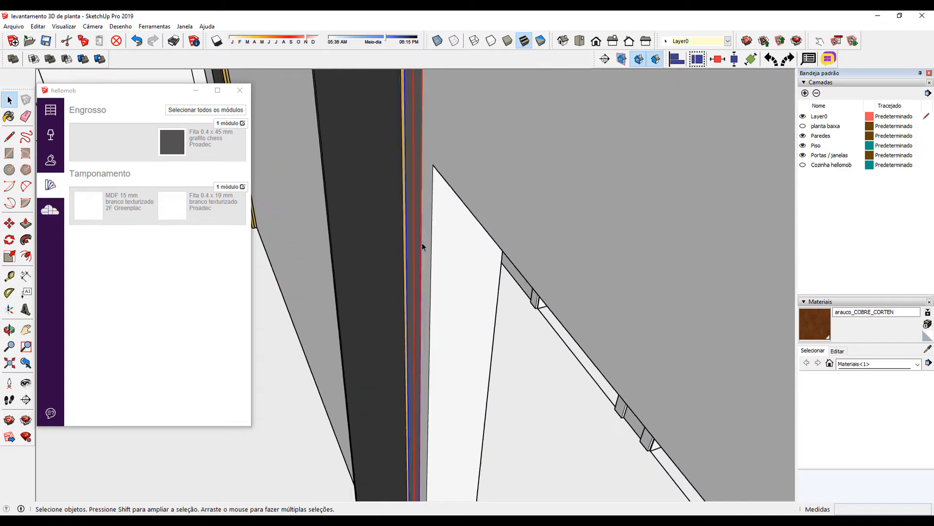
{"action": "middle_click_drag", "start_coordinate": [396, 258], "coordinate": [488, 301]}
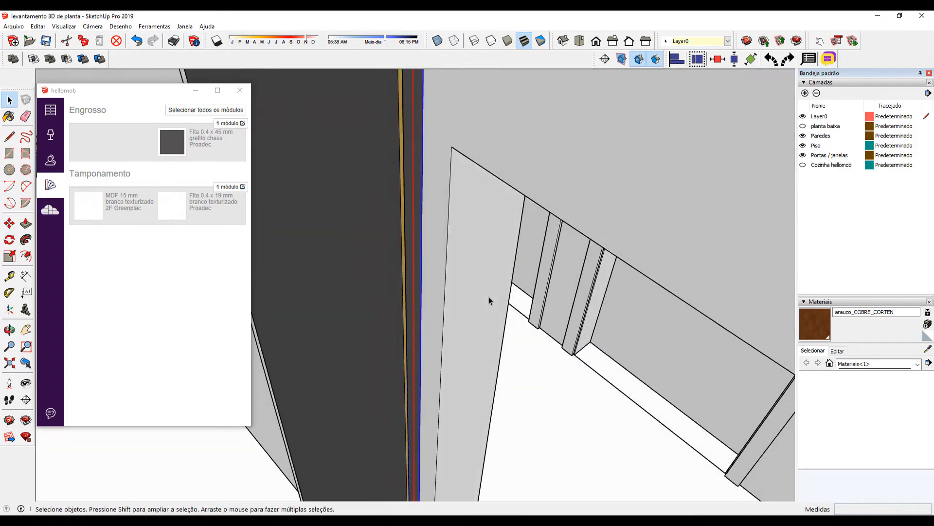
{"action": "middle_click_drag", "start_coordinate": [390, 292], "coordinate": [536, 272]}
{"action": "scroll", "coordinate": [536, 270], "scroll_direction": "down", "scroll_amount": 3}
{"action": "left_click", "coordinate": [377, 251]}
{"action": "middle_click_drag", "start_coordinate": [377, 251], "coordinate": [511, 342]}
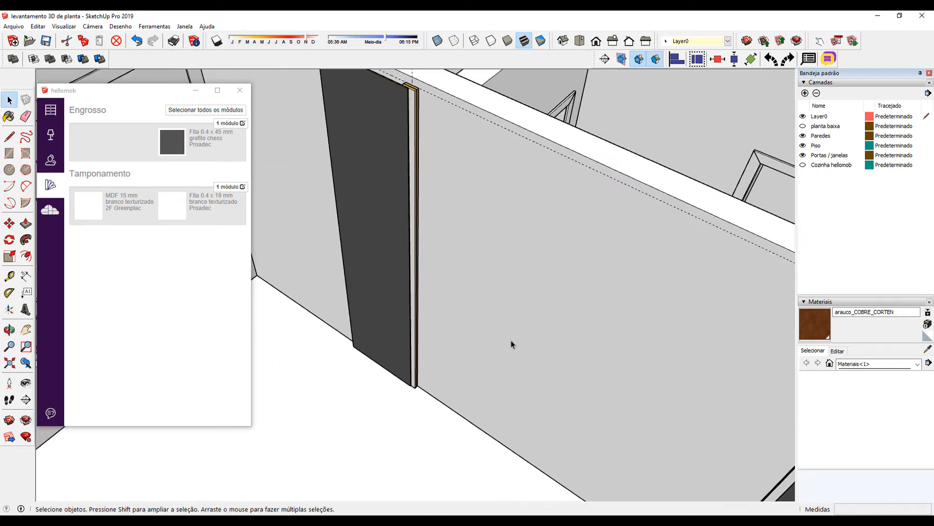
- Set the Engrosso edge banding of the outer Vista vertical beside the other Fundo panel to Grafito chess 45 x 0.4 mm from Proadec
{"action": "middle_click_drag", "start_coordinate": [442, 290], "coordinate": [720, 365]}
{"action": "scroll", "coordinate": [364, 177], "scroll_direction": "up", "scroll_amount": 2}
{"action": "middle_click_drag", "start_coordinate": [364, 179], "coordinate": [539, 181]}
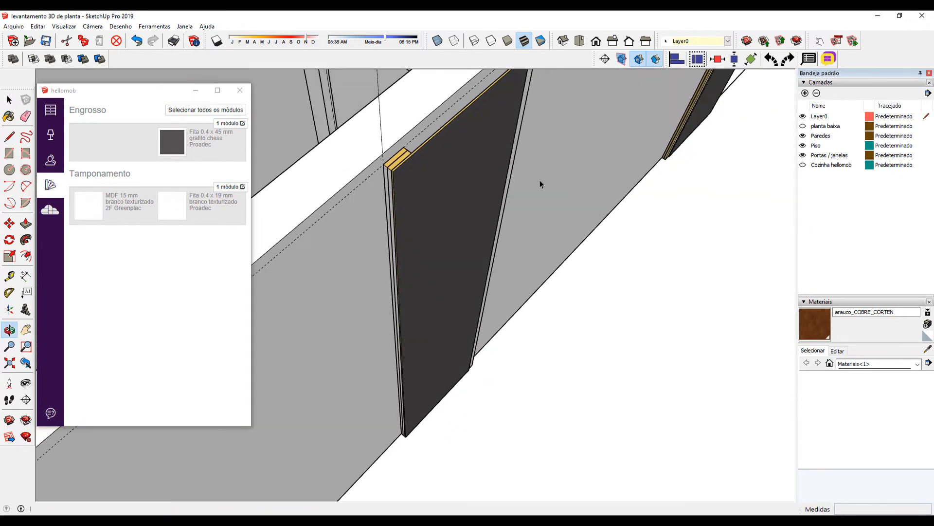
{"action": "scroll", "coordinate": [384, 181], "scroll_direction": "up", "scroll_amount": 2}
{"action": "left_click", "coordinate": [384, 182]}
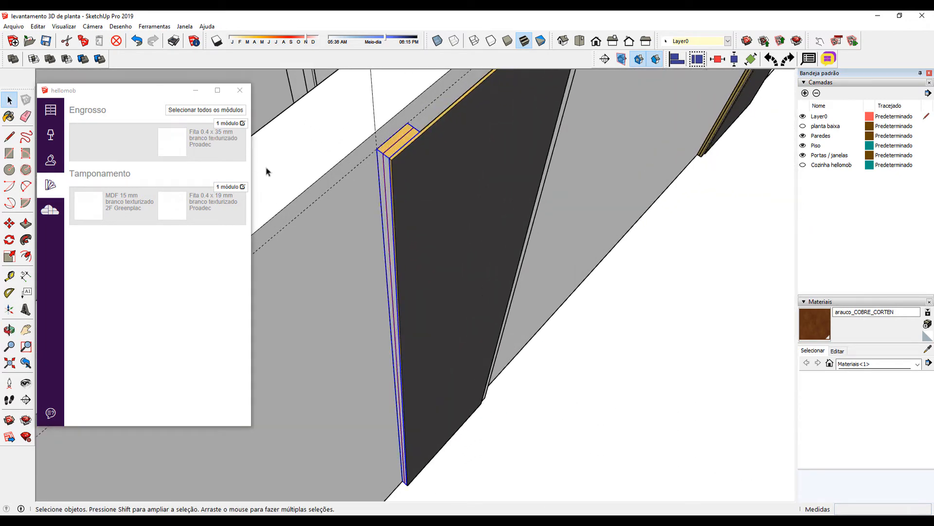
{"action": "left_click", "coordinate": [173, 142]}
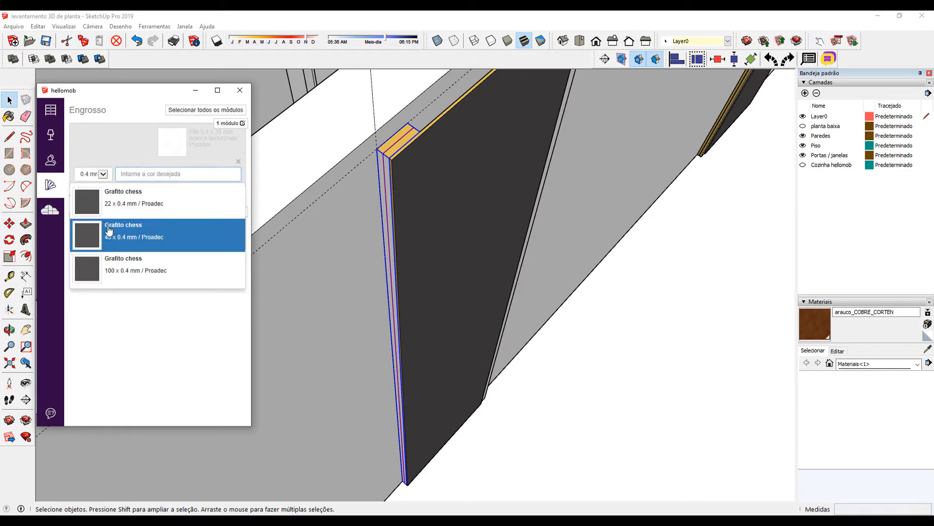
{"action": "left_click", "coordinate": [116, 225]}
- Insert the Placas para painel module from the Painéis category at the front upper outer corner of the Fundo panel farther from the doorway
{"action": "middle_click_drag", "start_coordinate": [255, 270], "coordinate": [410, 321]}
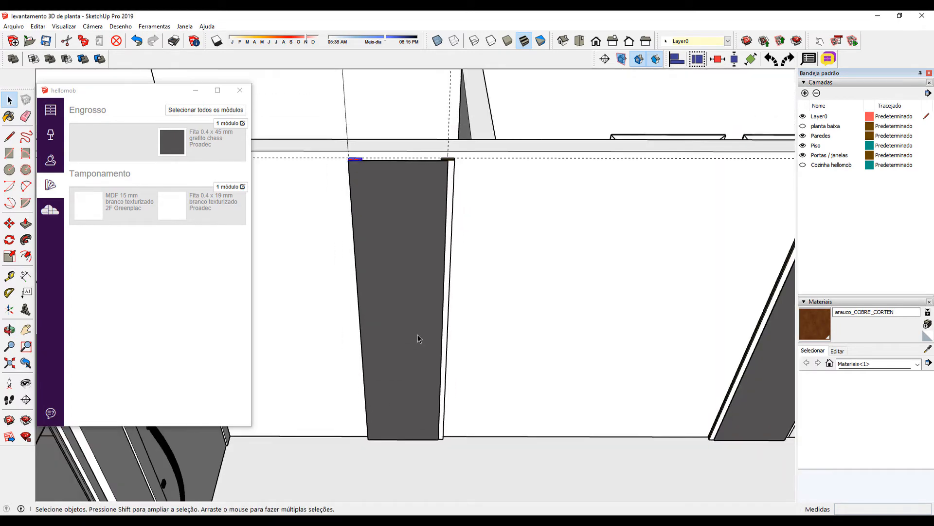
{"action": "middle_click_drag", "start_coordinate": [434, 374], "coordinate": [368, 326], "text": "shift"}
{"action": "left_click", "coordinate": [327, 265]}
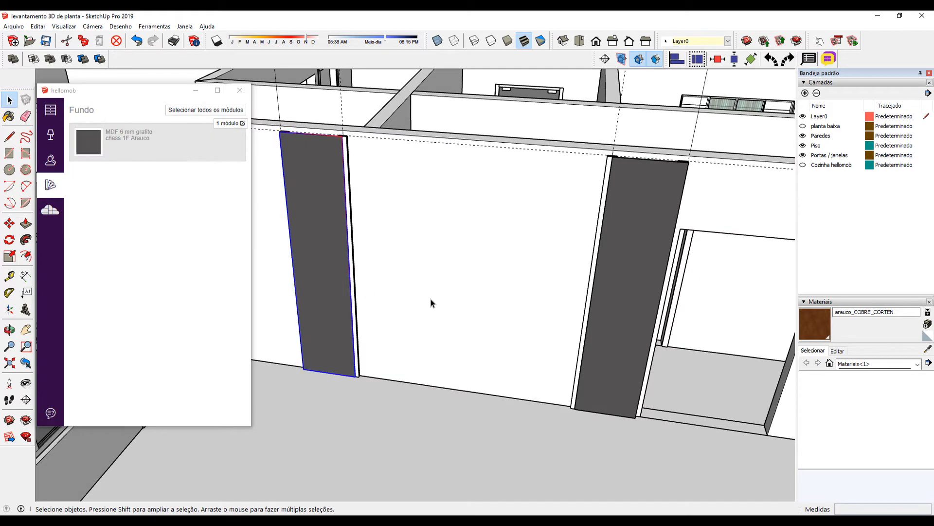
{"action": "middle_click_drag", "start_coordinate": [432, 305], "coordinate": [527, 310]}
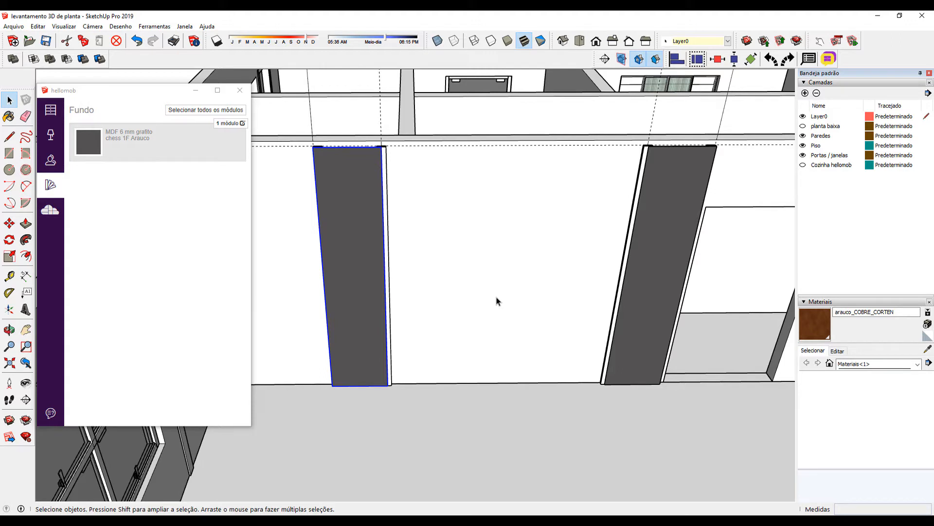
{"action": "left_click", "coordinate": [50, 111]}
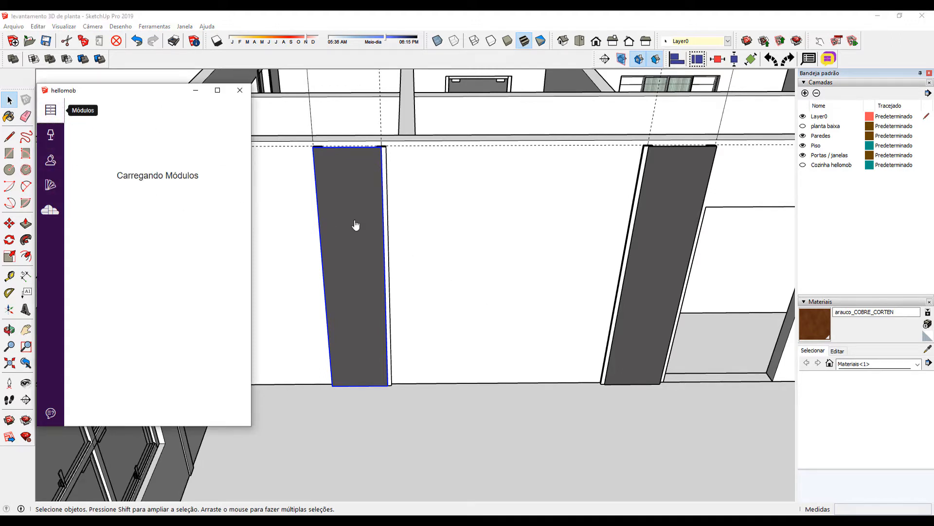
{"action": "left_click", "coordinate": [207, 113]}
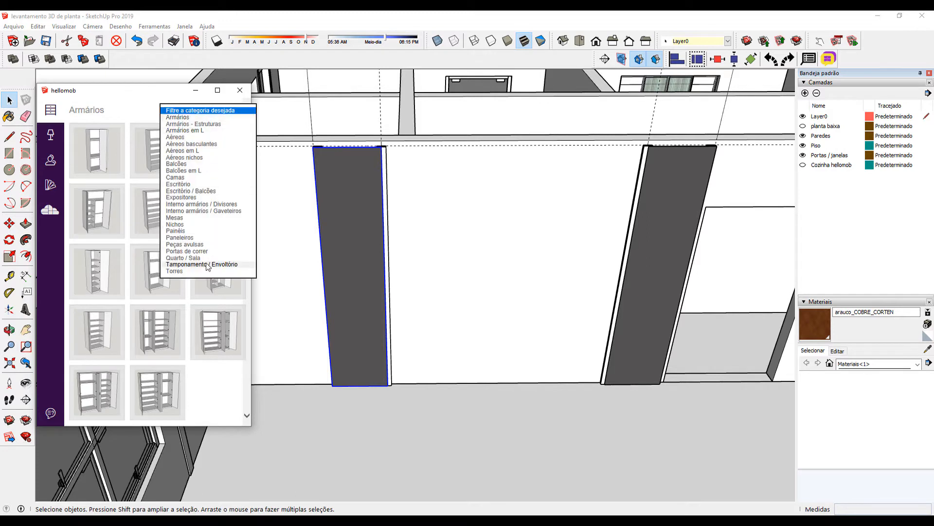
{"action": "left_click", "coordinate": [182, 231]}
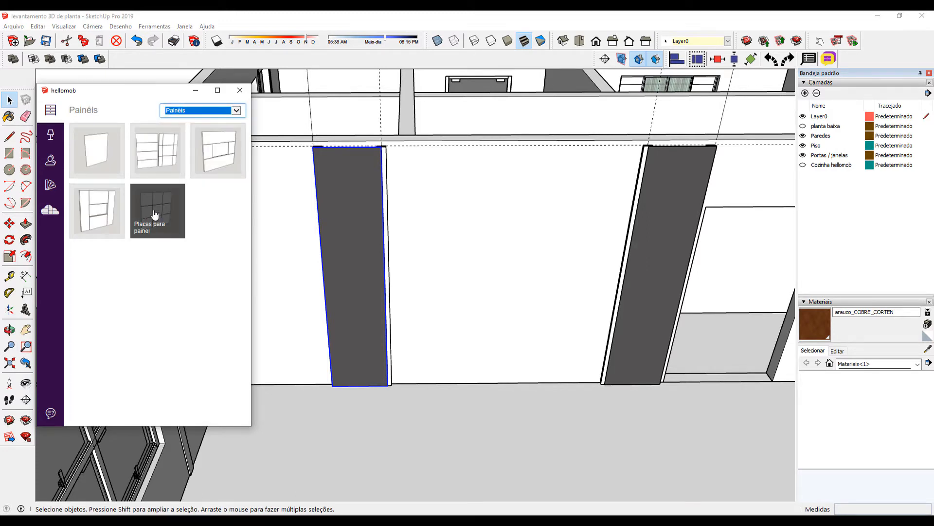
{"action": "left_click", "coordinate": [156, 213]}
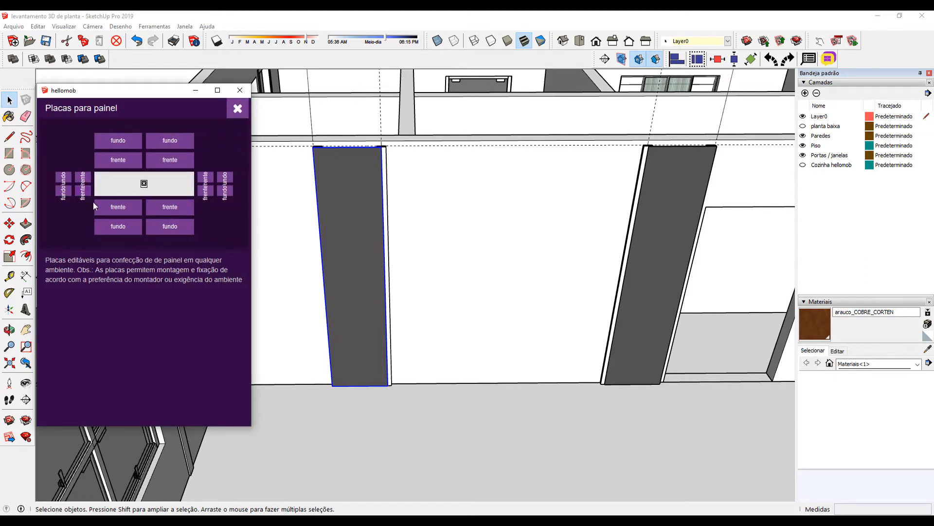
{"action": "left_click_drag", "start_coordinate": [117, 165], "coordinate": [234, 171]}
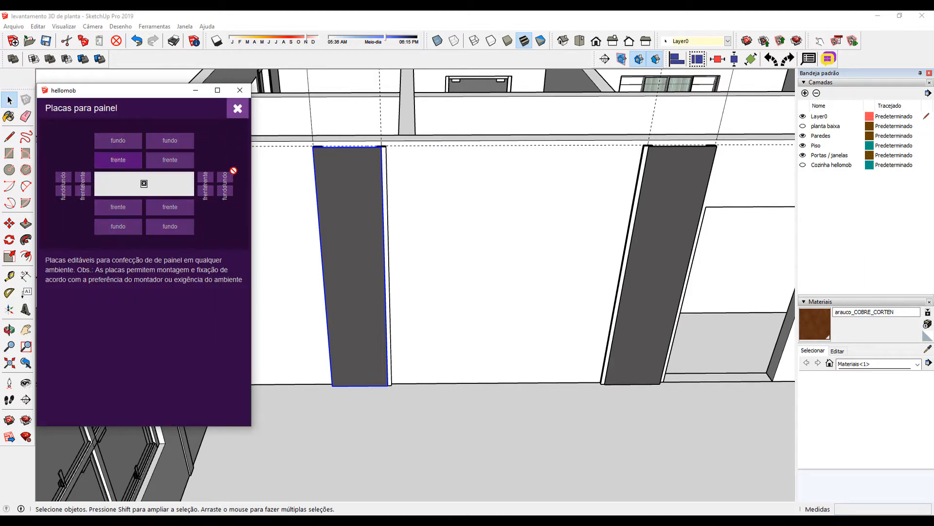
{"action": "left_click_drag", "start_coordinate": [319, 152], "coordinate": [324, 152]}
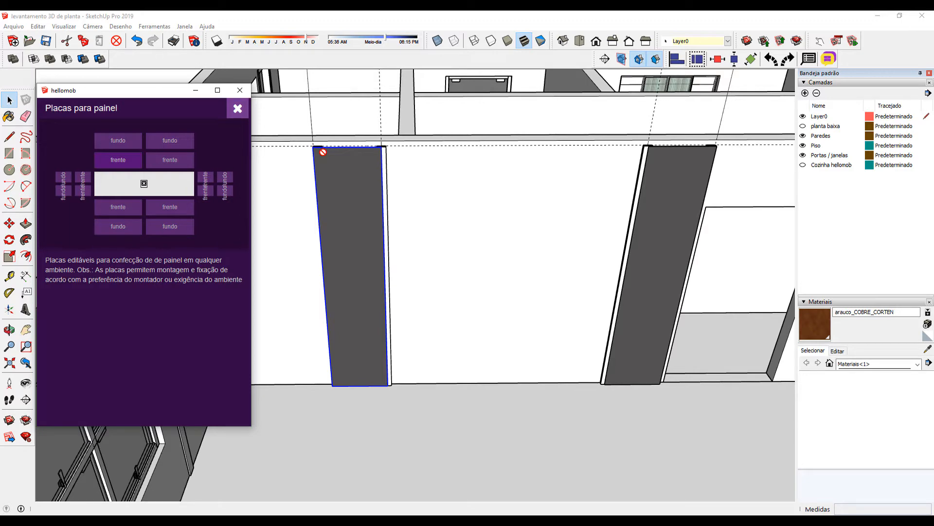
{"action": "left_click_drag", "start_coordinate": [323, 153], "coordinate": [323, 156]}
- Move the Placas para painel module down about 2705 mm, snapping its lower rear corner to the Fundo panel's front corner at the floor
{"action": "middle_click_drag", "start_coordinate": [342, 174], "coordinate": [595, 357]}
{"action": "scroll", "coordinate": [499, 340], "scroll_direction": "up", "scroll_amount": 6}
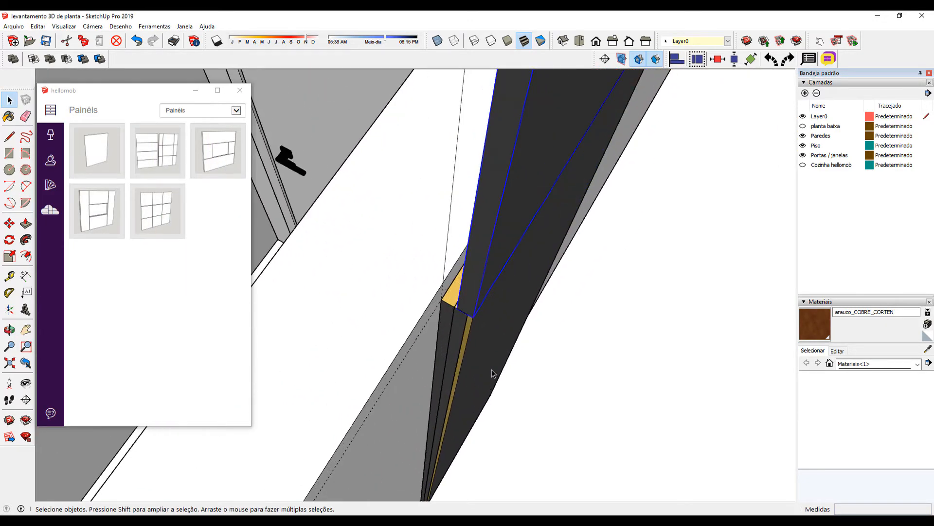
{"action": "key", "text": "m"}
{"action": "scroll", "coordinate": [473, 331], "scroll_direction": "up", "scroll_amount": 2}
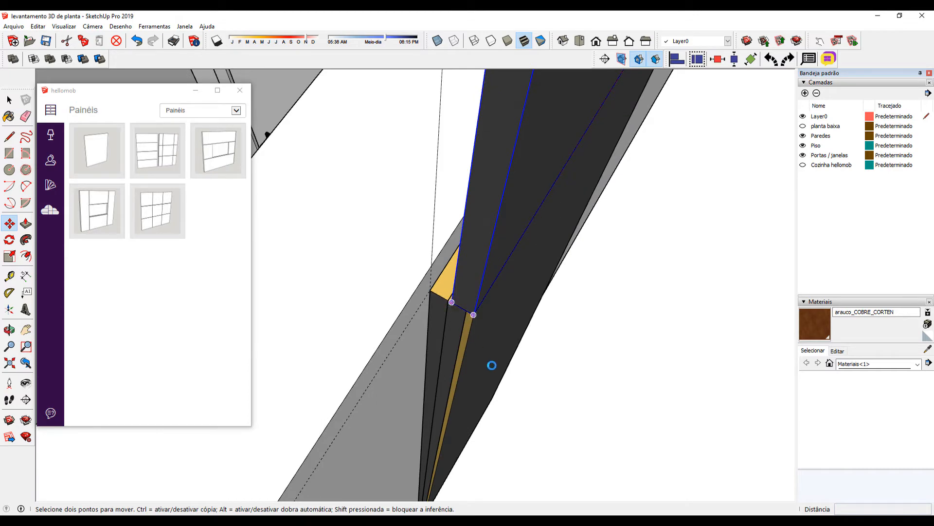
{"action": "middle_click_drag", "start_coordinate": [498, 376], "coordinate": [347, 281]}
{"action": "middle_click_drag", "start_coordinate": [408, 346], "coordinate": [251, 129]}
{"action": "middle_click_drag", "start_coordinate": [343, 97], "coordinate": [371, 6]}
{"action": "middle_click_drag", "start_coordinate": [339, 402], "coordinate": [341, 145]}
{"action": "scroll", "coordinate": [342, 453], "scroll_direction": "up", "scroll_amount": 3}
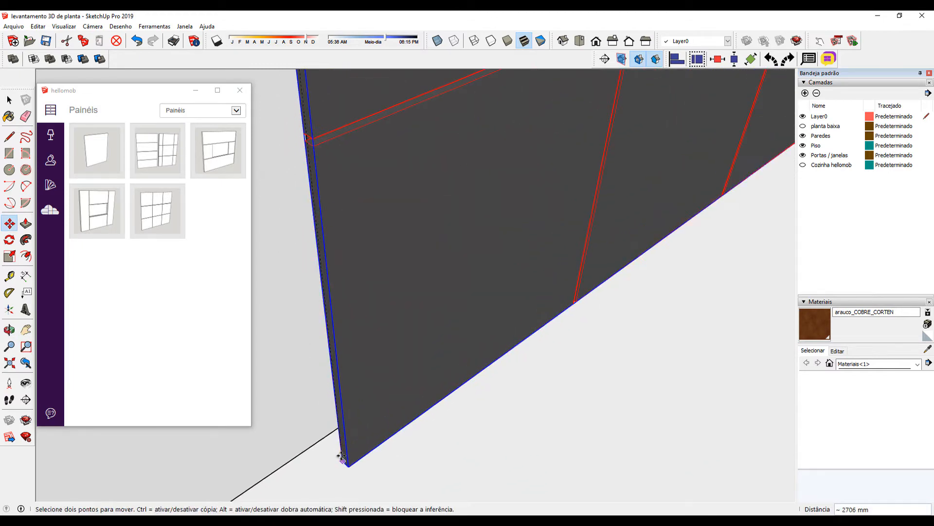
{"action": "scroll", "coordinate": [356, 446], "scroll_direction": "up", "scroll_amount": 3}
{"action": "middle_click_drag", "start_coordinate": [382, 434], "coordinate": [461, 405]}
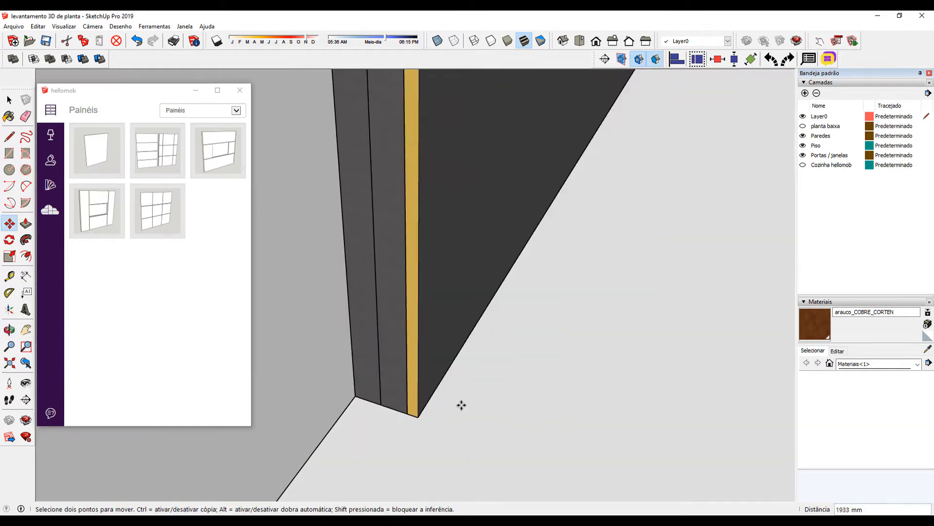
{"action": "left_click", "coordinate": [420, 415]}
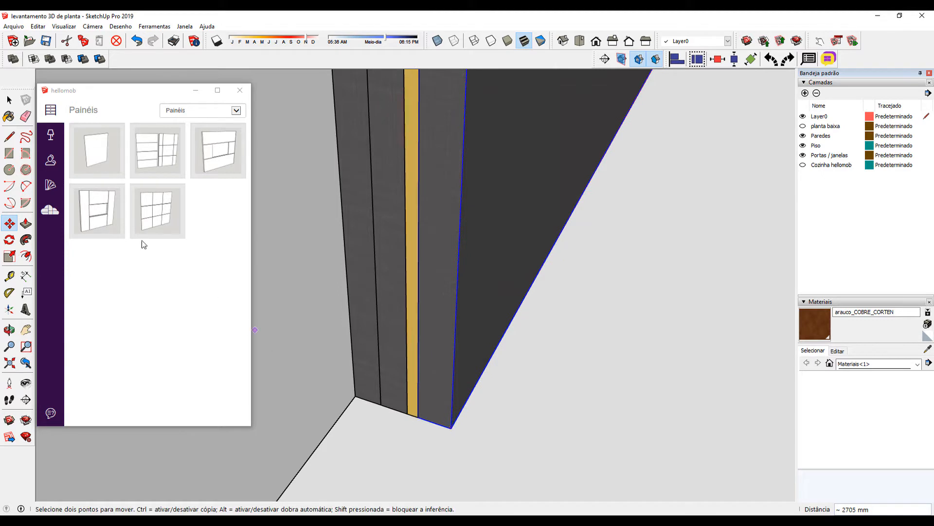
- Set the plates' Frentes material to 15 mm MDF Grafito chess 2F from Arauco and move the module 3 mm back against the Fundo panel
{"action": "left_click", "coordinate": [57, 212]}
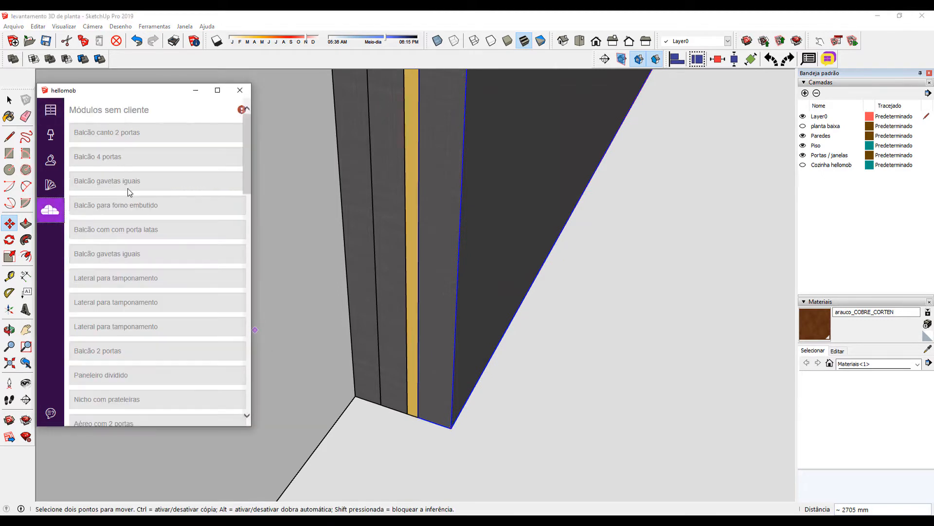
{"action": "left_click", "coordinate": [50, 185]}
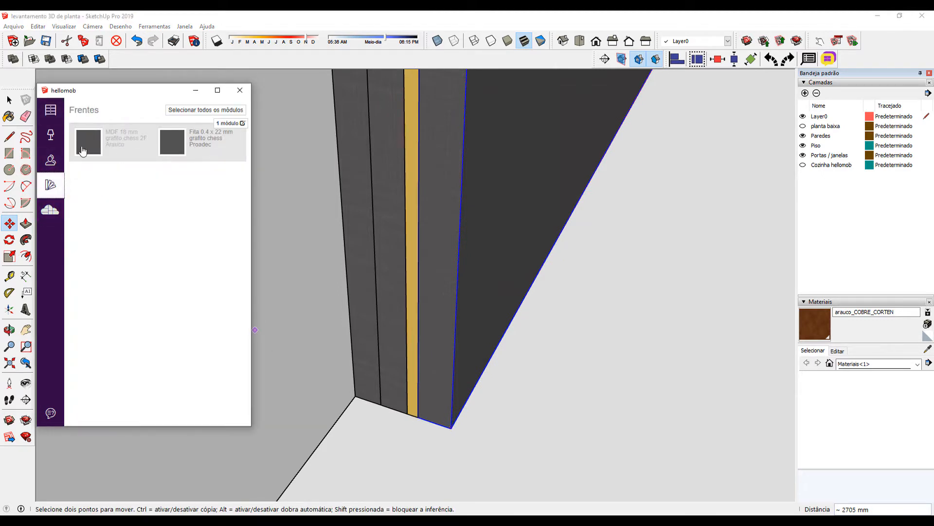
{"action": "left_click", "coordinate": [103, 173]}
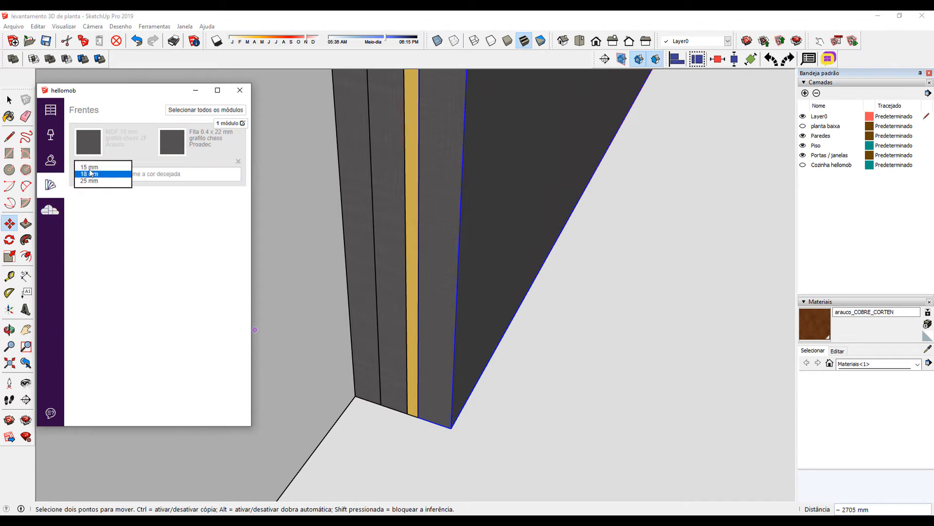
{"action": "left_click", "coordinate": [90, 176]}
{"action": "left_click", "coordinate": [141, 172]}
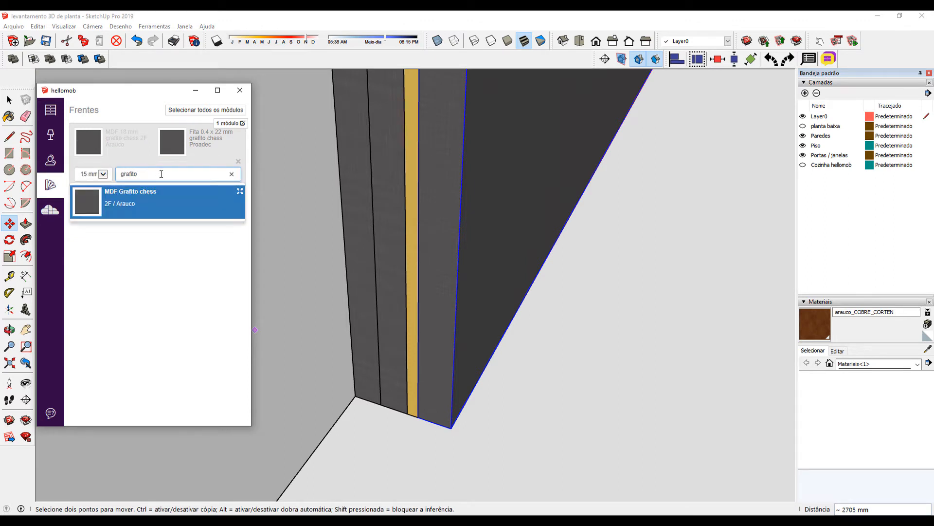
{"action": "left_click", "coordinate": [141, 197]}
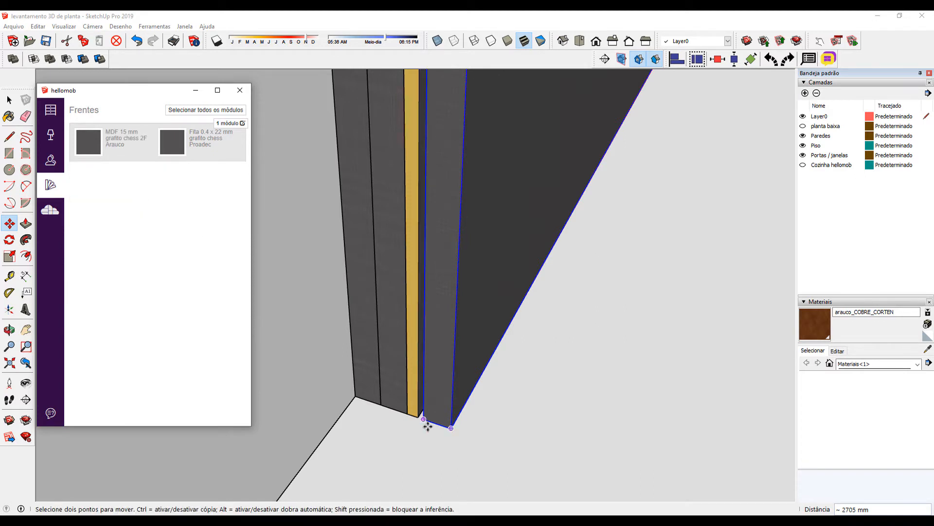
{"action": "left_click", "coordinate": [417, 418]}
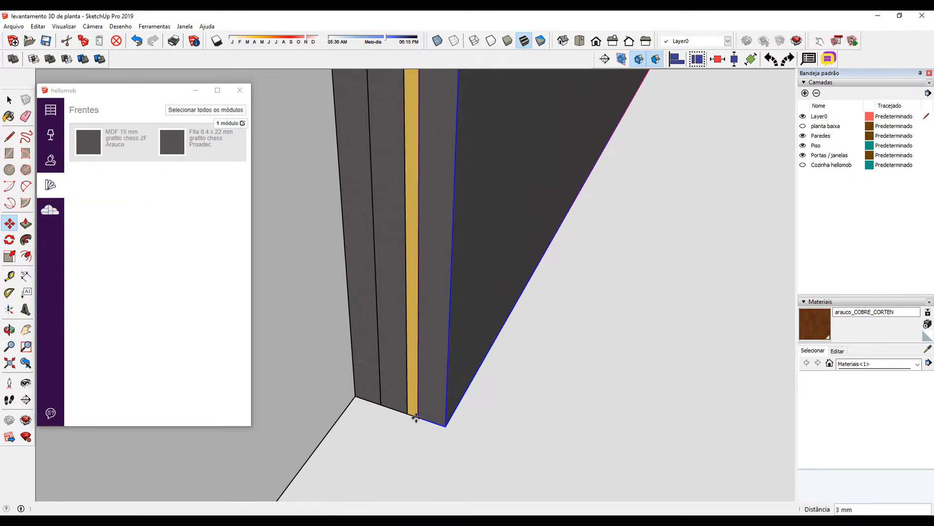
- Set the Placas para painel height to 600 mm, with 0 horizontal and 6 vertical grooves, and apply the changes
{"action": "mouse_move", "coordinate": [519, 346]}
{"action": "middle_mouse_down"}
{"action": "mouse_move", "coordinate": [386, 376]}
{"action": "mouse_move", "coordinate": [451, 381]}
{"action": "mouse_move", "coordinate": [492, 328]}
{"action": "mouse_move", "coordinate": [496, 290]}
{"action": "mouse_move", "coordinate": [537, 301]}
{"action": "mouse_move", "coordinate": [194, 389]}
{"action": "mouse_move", "coordinate": [503, 352]}
{"action": "middle_mouse_up"}
{"action": "scroll", "coordinate": [538, 305], "scroll_direction": "down", "scroll_amount": 2}
{"action": "scroll", "coordinate": [544, 342], "scroll_direction": "down", "scroll_amount": 2}
{"action": "key", "text": "o"}
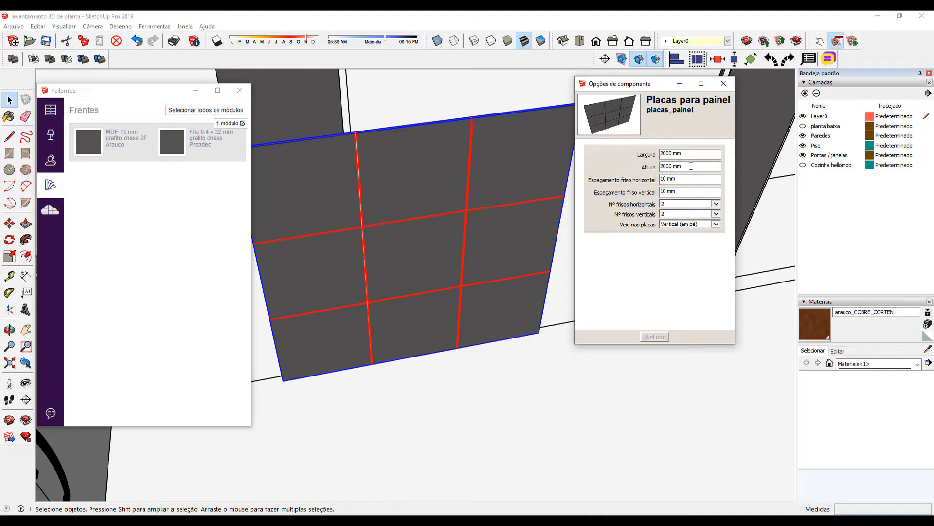
{"action": "left_click_drag", "start_coordinate": [691, 166], "coordinate": [644, 166]}
{"action": "type", "text": "9"}
{"action": "left_click", "coordinate": [684, 204]}
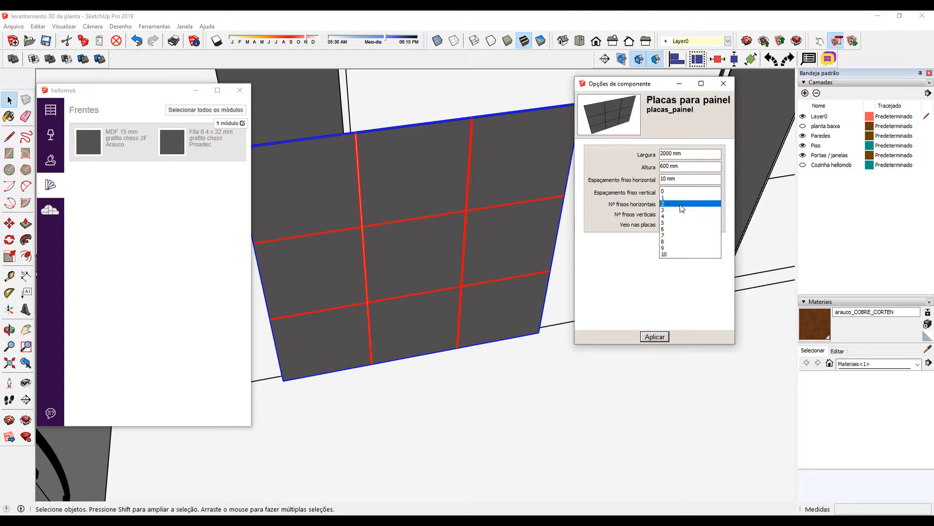
{"action": "left_click", "coordinate": [675, 194]}
{"action": "key", "text": "0"}
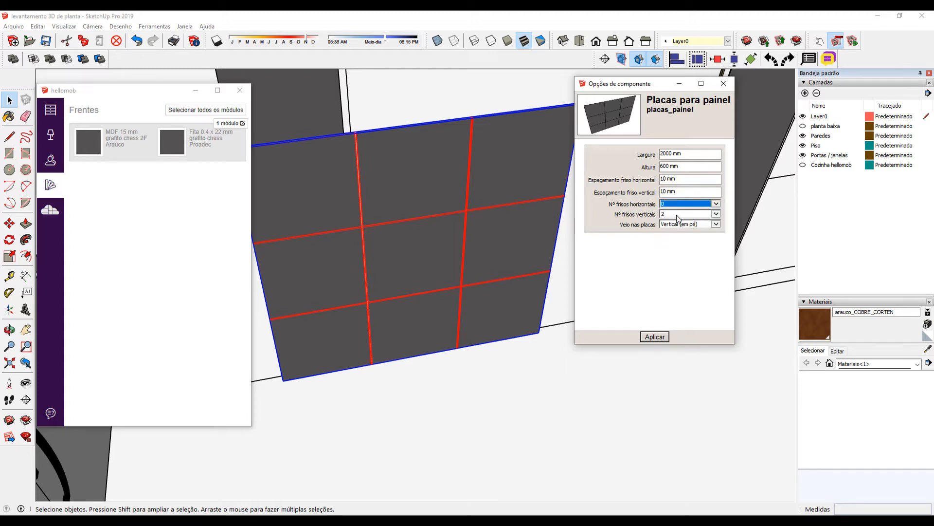
{"action": "left_click", "coordinate": [677, 216]}
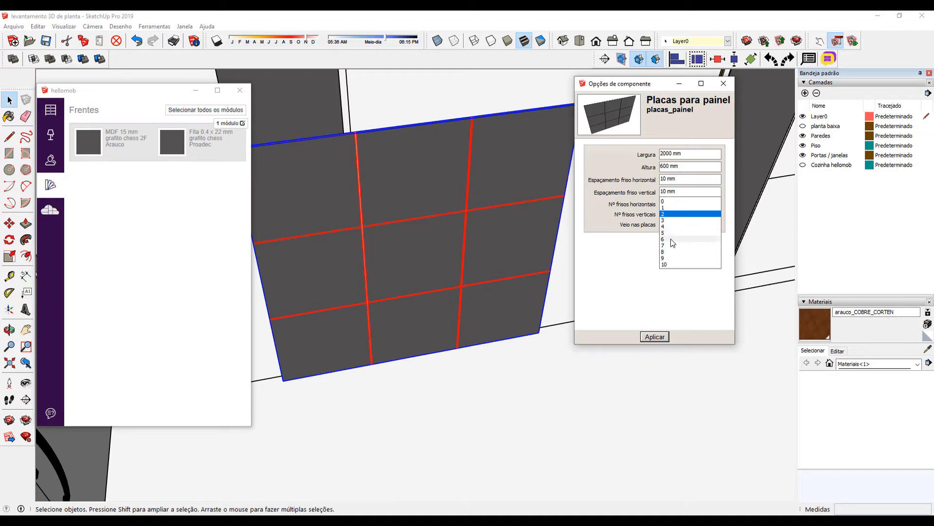
{"action": "left_click", "coordinate": [671, 238]}
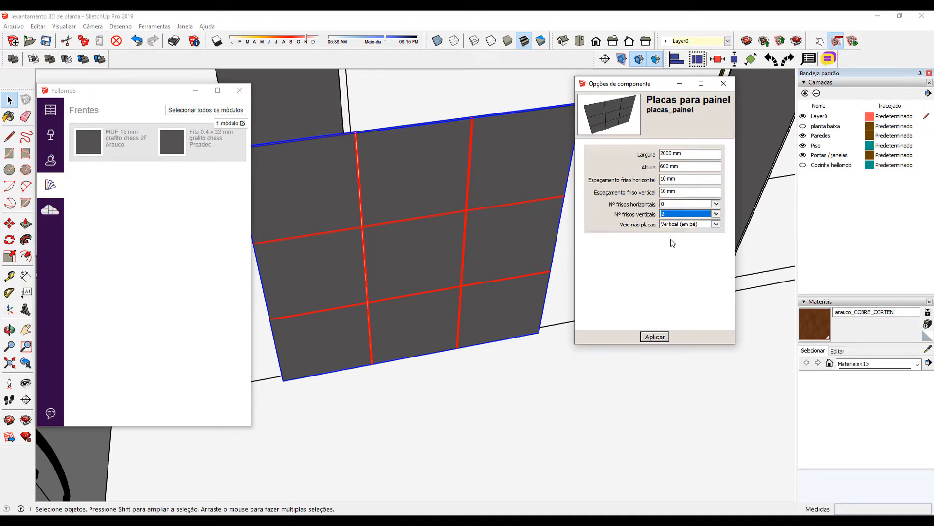
{"action": "left_click", "coordinate": [653, 338]}
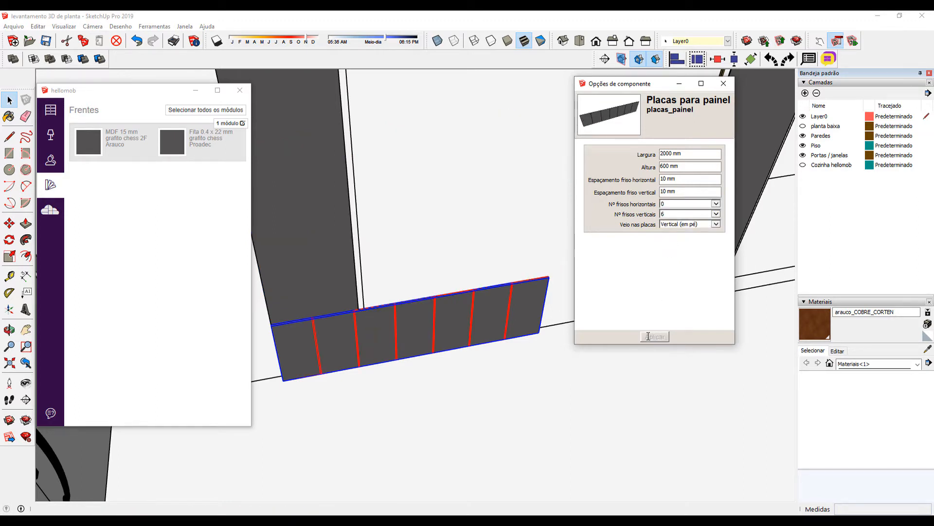
- Set the Placas para painel width to 600 mm and apply it to the component
{"action": "left_click", "coordinate": [684, 170]}
{"action": "left_click", "coordinate": [692, 153]}
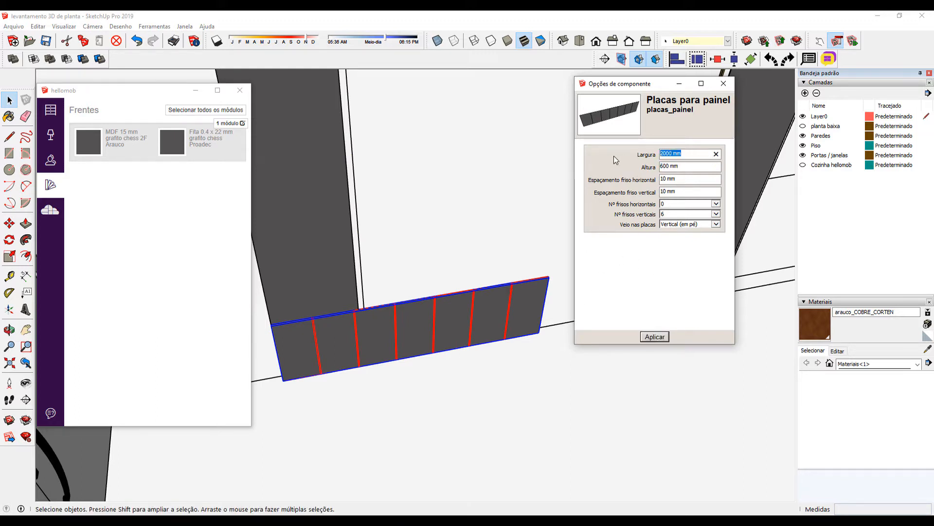
{"action": "type", "text": "600"}
{"action": "key", "text": "Tab"}
{"action": "left_click", "coordinate": [655, 336]}
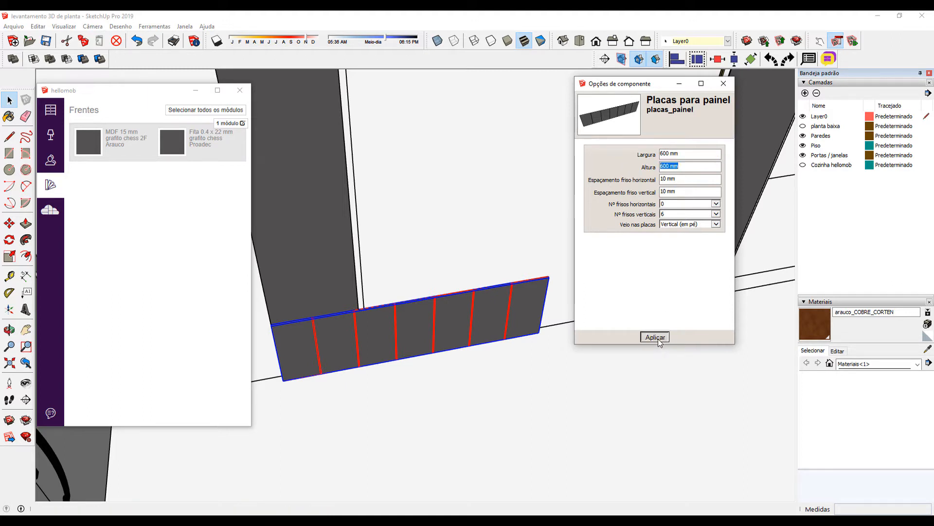
- Scale the Placas para painel module upward from its top to the Fundo panel's upper corner, making it 2705 mm high
{"action": "middle_click_drag", "start_coordinate": [300, 315], "coordinate": [300, 339]}
{"action": "key", "text": "s"}
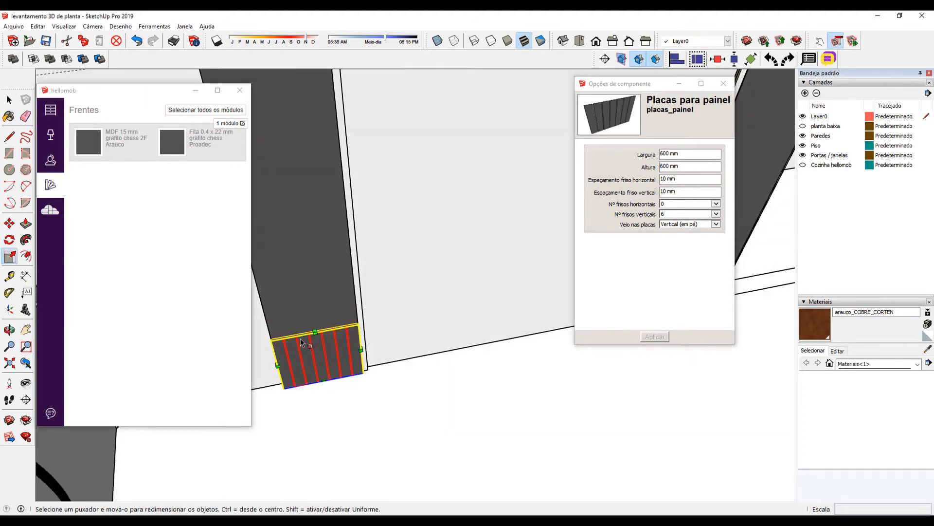
{"action": "left_click_drag", "start_coordinate": [315, 331], "coordinate": [288, 179]}
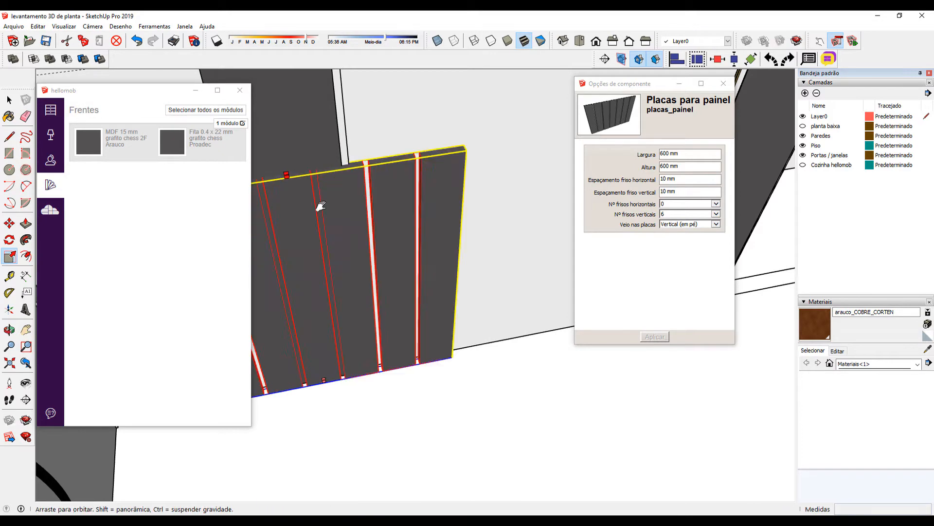
{"action": "middle_click_drag", "start_coordinate": [319, 206], "coordinate": [375, 329]}
{"action": "middle_click_drag", "start_coordinate": [392, 292], "coordinate": [410, 314]}
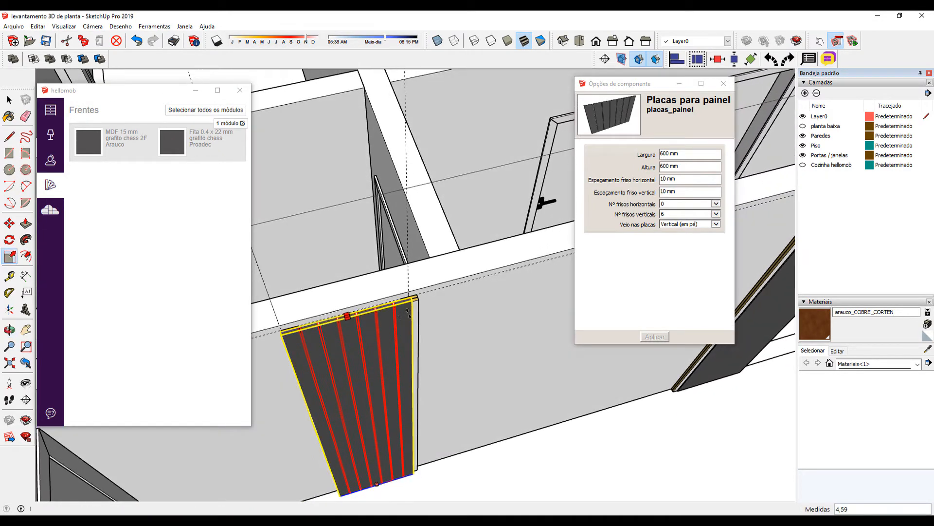
{"action": "scroll", "coordinate": [409, 311], "scroll_direction": "up", "scroll_amount": 4}
{"action": "scroll", "coordinate": [409, 311], "scroll_direction": "up", "scroll_amount": 3}
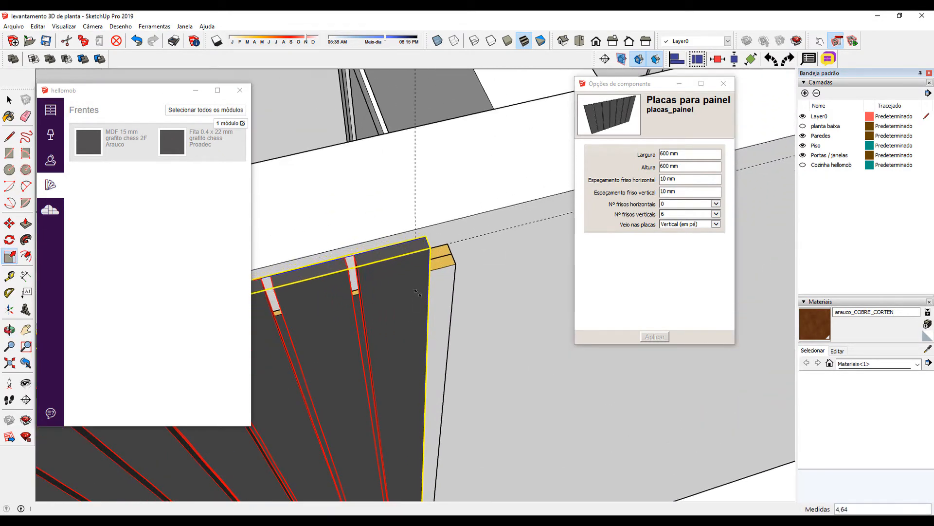
{"action": "left_click", "coordinate": [456, 263]}
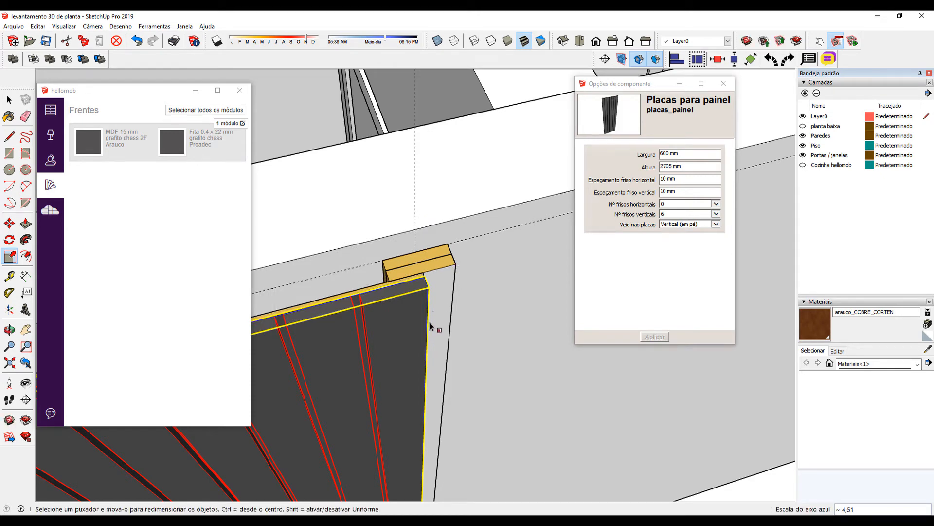
- Dimension the width of the first plate at the top of the grooved module, placing the dimension above the panel
{"action": "mouse_move", "coordinate": [415, 325]}
{"action": "middle_mouse_down"}
{"action": "mouse_move", "coordinate": [340, 313]}
{"action": "mouse_move", "coordinate": [448, 350]}
{"action": "mouse_move", "coordinate": [375, 365]}
{"action": "mouse_move", "coordinate": [452, 339]}
{"action": "mouse_move", "coordinate": [422, 342]}
{"action": "middle_mouse_up"}
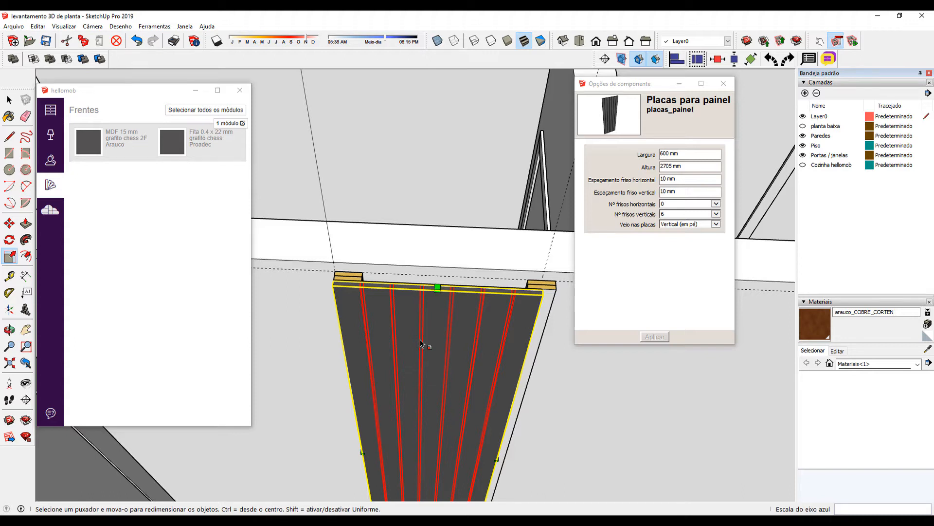
{"action": "middle_click_drag", "start_coordinate": [392, 346], "coordinate": [391, 351]}
{"action": "scroll", "coordinate": [343, 328], "scroll_direction": "up", "scroll_amount": 2}
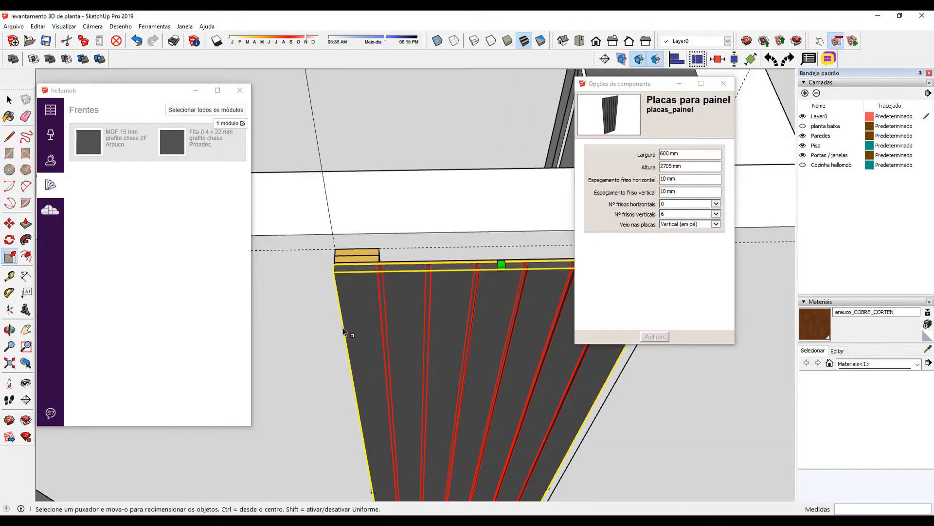
{"action": "scroll", "coordinate": [343, 331], "scroll_direction": "up", "scroll_amount": 3}
{"action": "key", "text": "d"}
{"action": "scroll", "coordinate": [355, 233], "scroll_direction": "up", "scroll_amount": 1}
{"action": "middle_click_drag", "start_coordinate": [320, 218], "coordinate": [322, 224]}
{"action": "left_click", "coordinate": [313, 214]}
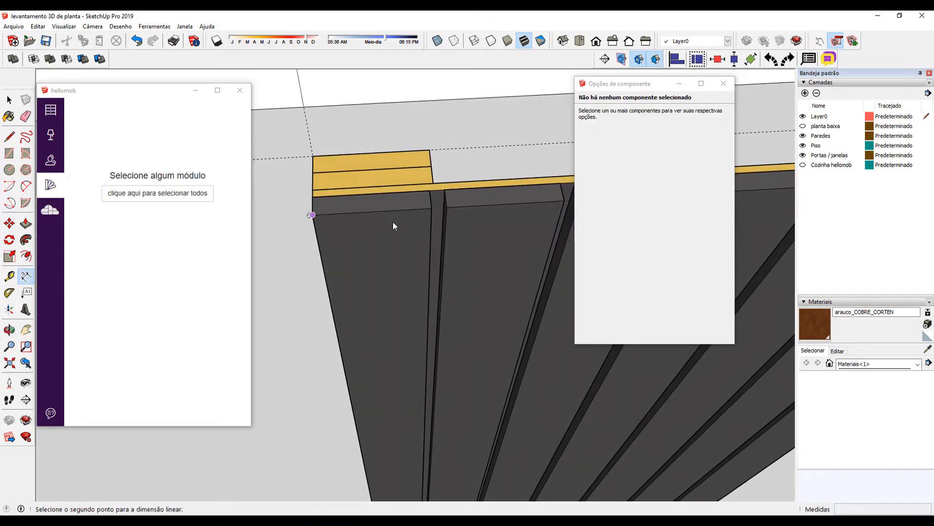
{"action": "left_click", "coordinate": [432, 208]}
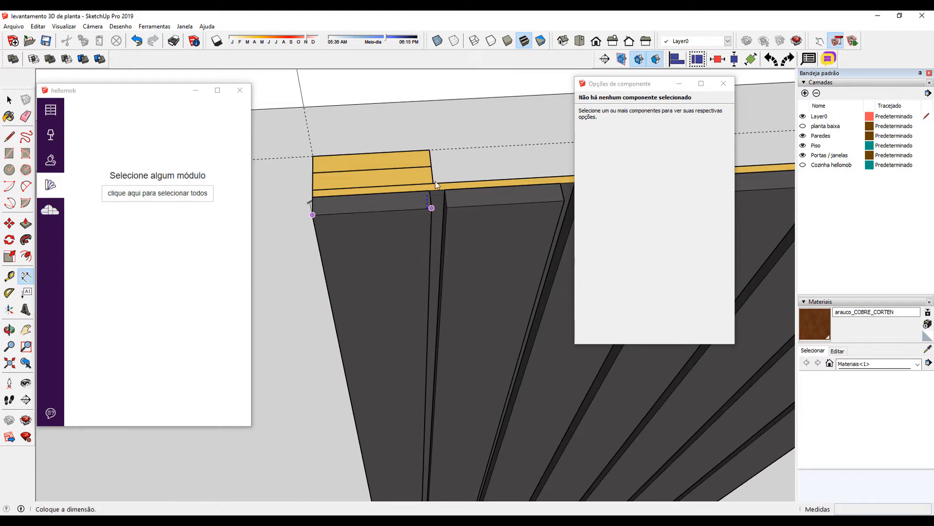
{"action": "left_click", "coordinate": [438, 90]}
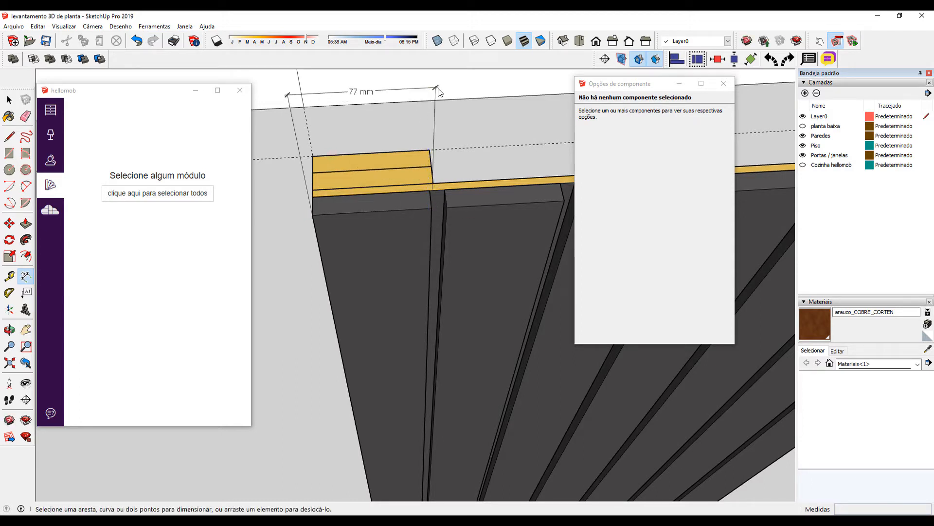
- Set the number of vertical grooves on the Placas para painel module to 7 and apply the change
{"action": "scroll", "coordinate": [399, 154], "scroll_direction": "down", "scroll_amount": 2}
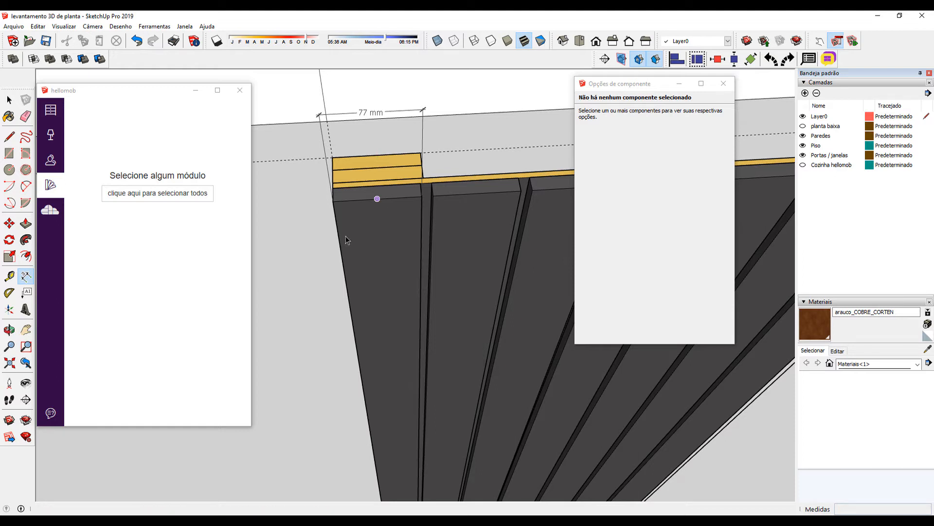
{"action": "key", "text": "space"}
{"action": "left_click", "coordinate": [370, 238]}
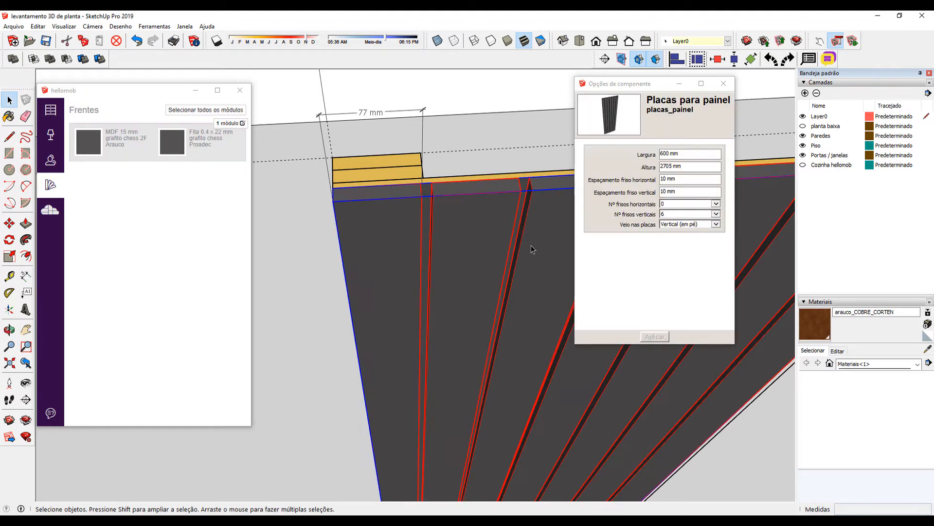
{"action": "left_click", "coordinate": [707, 213]}
{"action": "left_click", "coordinate": [674, 217]}
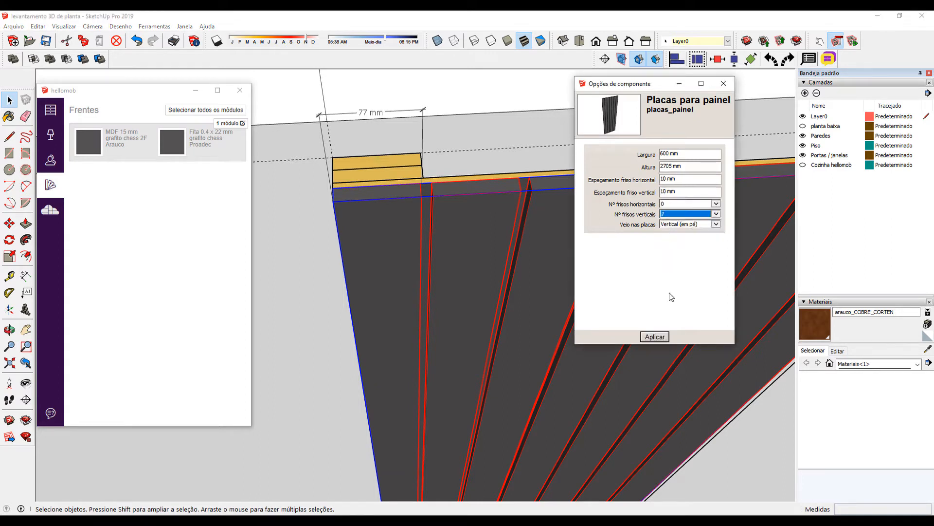
{"action": "left_click", "coordinate": [655, 336]}
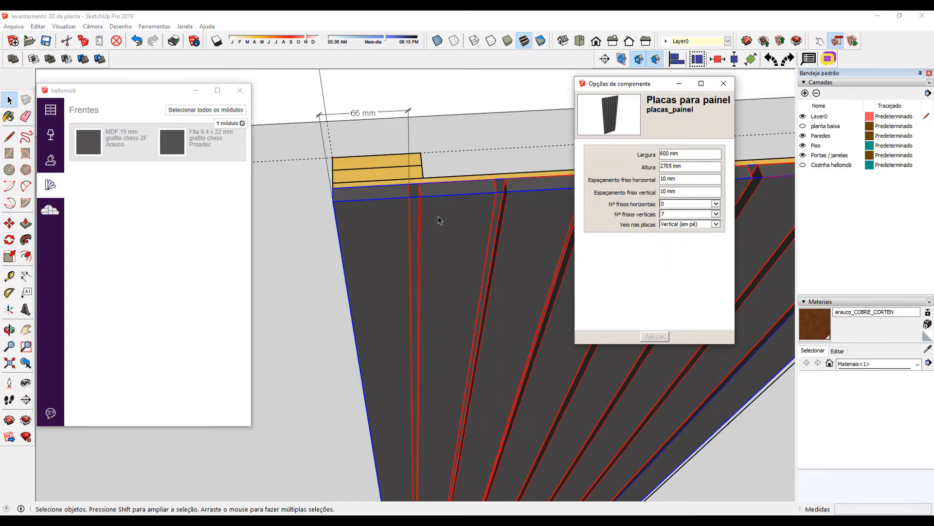
- Set the Placas para painel module to 6 vertical grooves with a 15 mm vertical groove spacing and apply the changes
{"action": "left_click", "coordinate": [676, 212]}
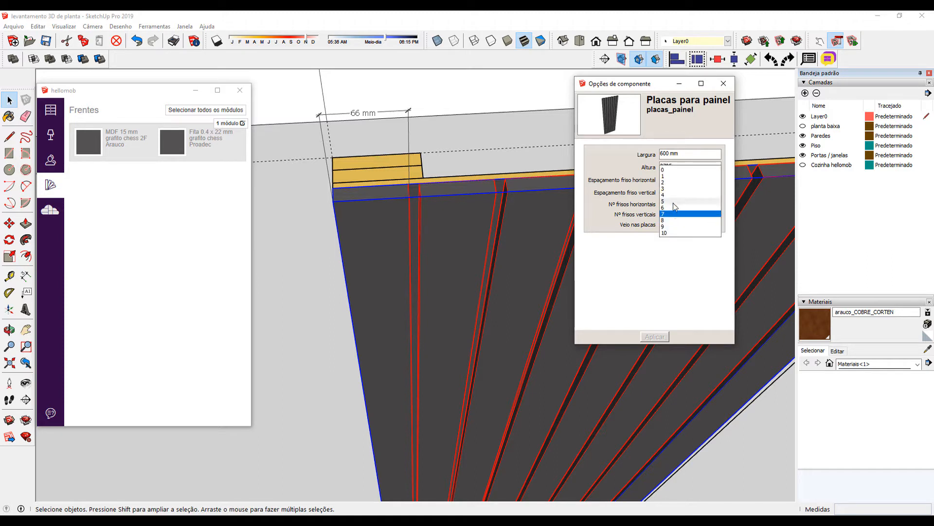
{"action": "left_click", "coordinate": [668, 208]}
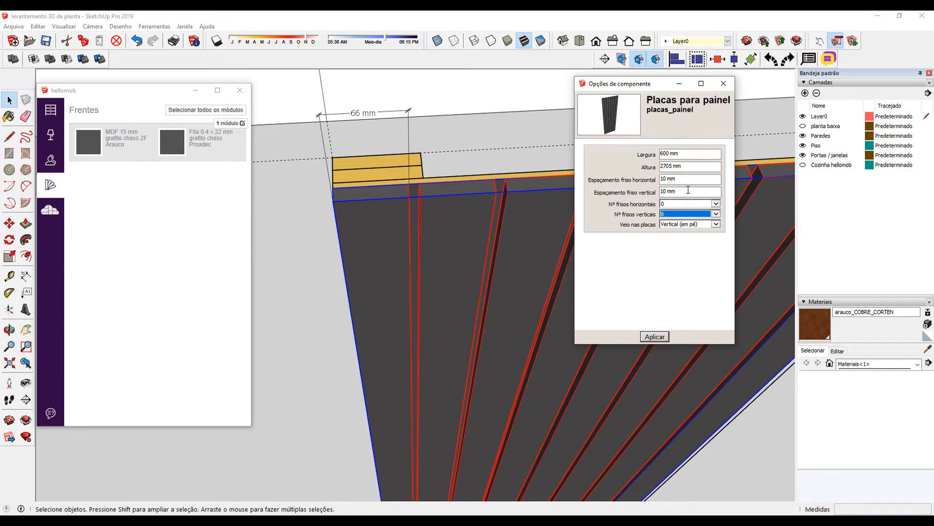
{"action": "left_click", "coordinate": [689, 190]}
{"action": "type", "text": "15"}
{"action": "key", "text": "Return"}
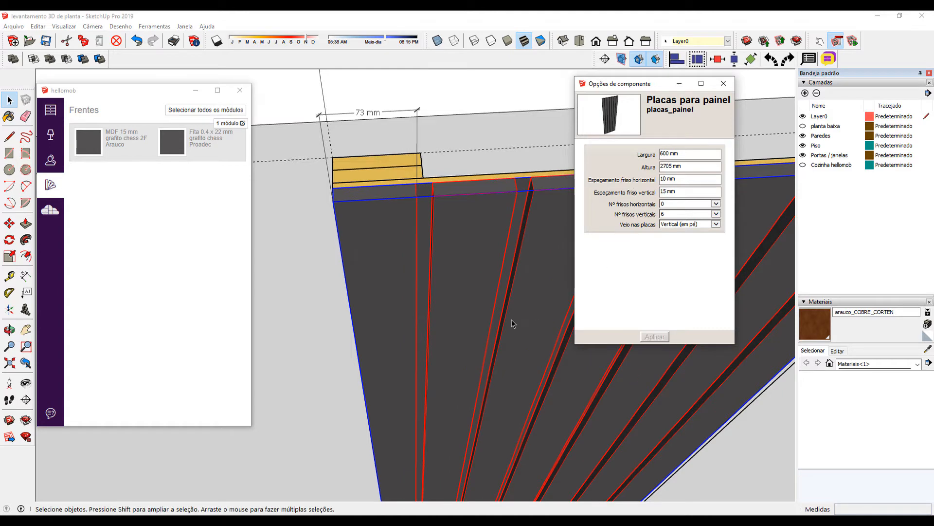
- Copy the Placas para painel module about 2954 mm along the wall onto the second Fundo panel, snapping to that panel's upper corner
{"action": "middle_click_drag", "start_coordinate": [518, 320], "coordinate": [468, 210]}
{"action": "left_click", "coordinate": [502, 139]}
{"action": "middle_click_drag", "start_coordinate": [503, 141], "coordinate": [538, 282]}
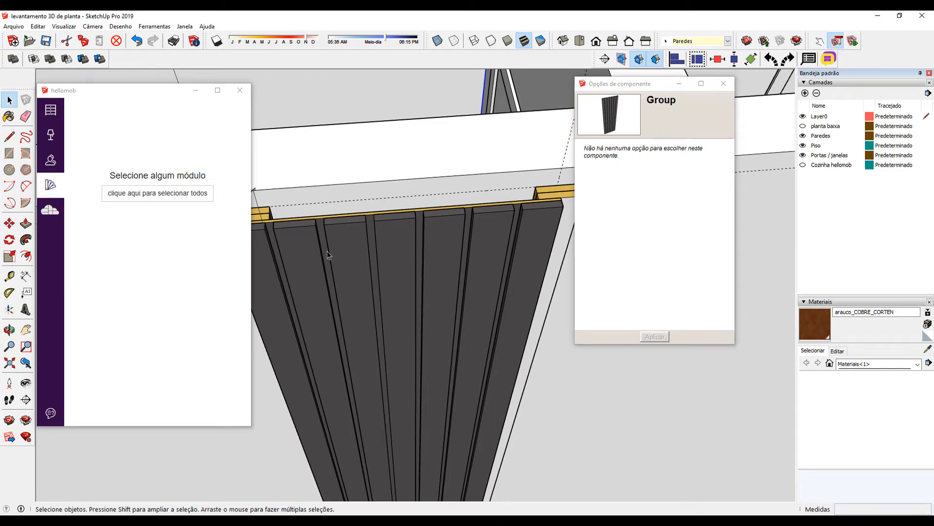
{"action": "middle_click_drag", "start_coordinate": [451, 265], "coordinate": [351, 307]}
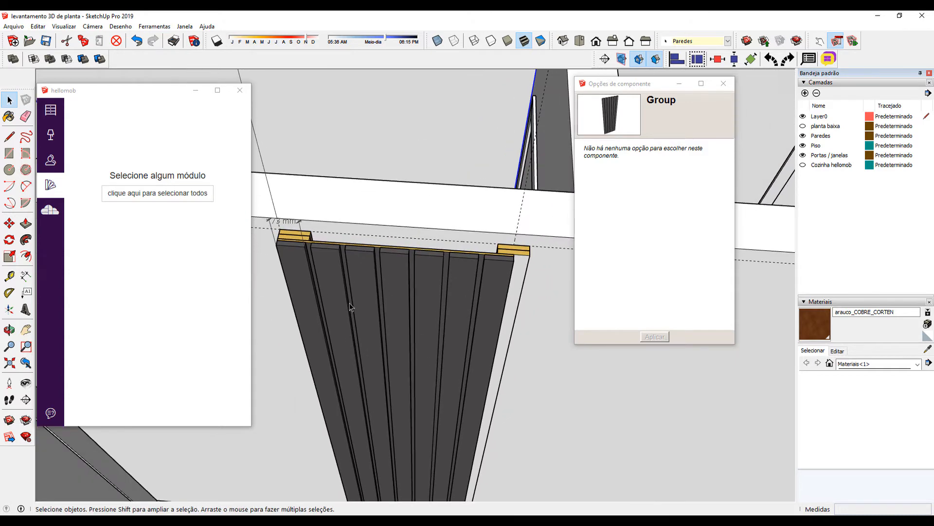
{"action": "left_click", "coordinate": [347, 301]}
{"action": "middle_click_drag", "start_coordinate": [271, 264], "coordinate": [434, 275]}
{"action": "scroll", "coordinate": [458, 239], "scroll_direction": "up", "scroll_amount": 2}
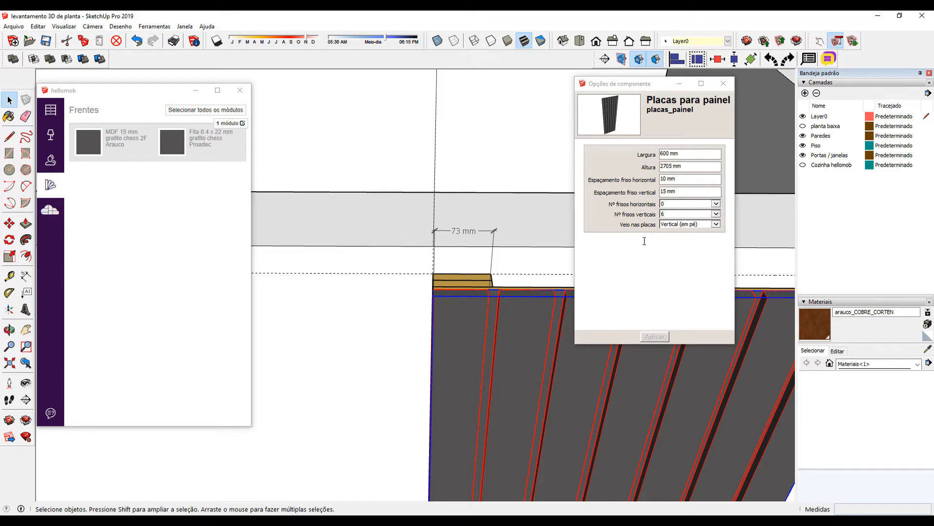
{"action": "middle_click_drag", "start_coordinate": [481, 369], "coordinate": [480, 330]}
{"action": "scroll", "coordinate": [480, 330], "scroll_direction": "up", "scroll_amount": 4}
{"action": "key", "text": "m"}
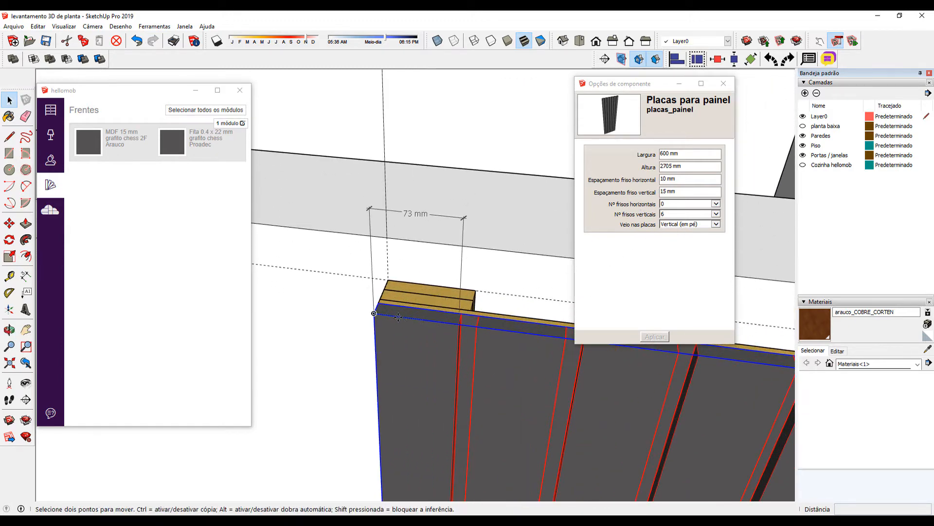
{"action": "middle_click_drag", "start_coordinate": [388, 310], "coordinate": [353, 340], "text": "shift"}
{"action": "scroll", "coordinate": [379, 345], "scroll_direction": "down", "scroll_amount": 7}
{"action": "middle_click_drag", "start_coordinate": [515, 388], "coordinate": [241, 332], "text": "shift"}
{"action": "middle_click_drag", "start_coordinate": [536, 402], "coordinate": [404, 355], "text": "shift"}
{"action": "scroll", "coordinate": [511, 382], "scroll_direction": "down", "scroll_amount": 5}
{"action": "middle_click_drag", "start_coordinate": [526, 391], "coordinate": [360, 362], "text": "shift"}
{"action": "scroll", "coordinate": [552, 384], "scroll_direction": "up", "scroll_amount": 6}
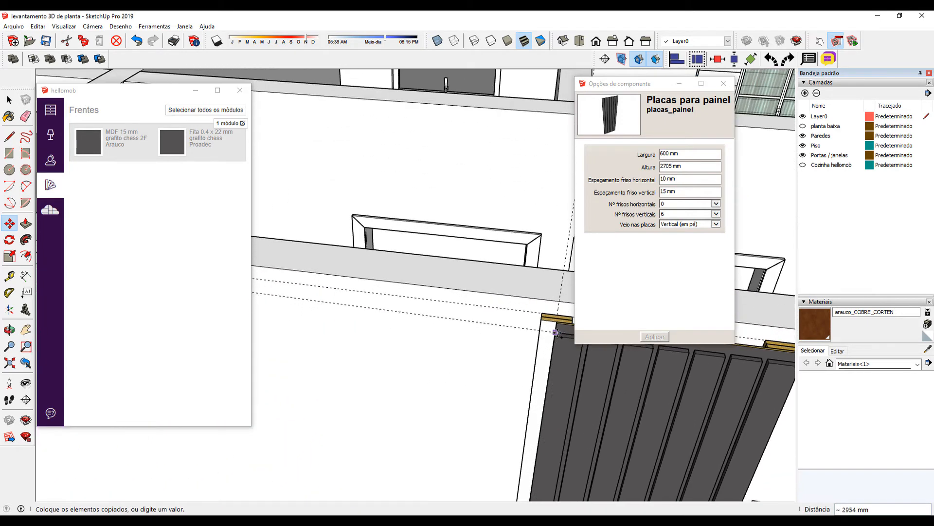
{"action": "left_click", "coordinate": [557, 319]}
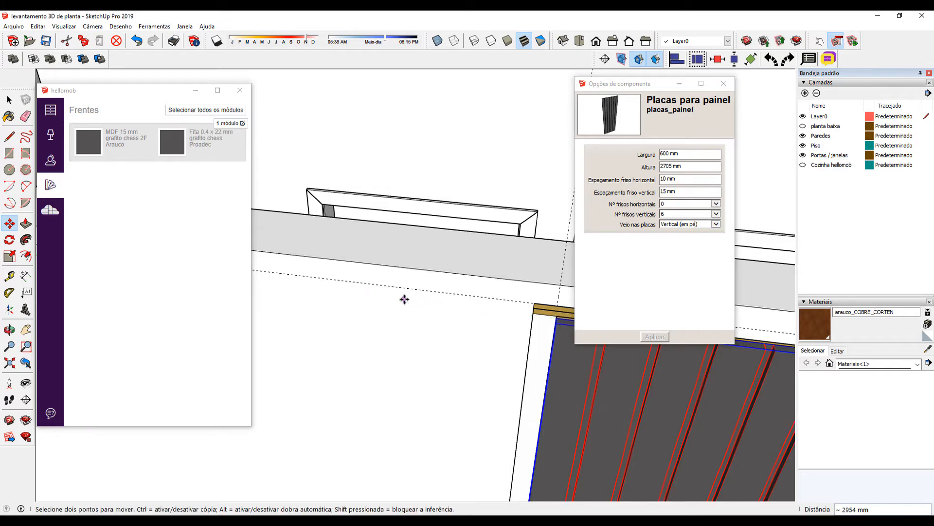
- Close the component options window, deselect the copied plates and review both grooved panels on the wall
{"action": "middle_click_drag", "start_coordinate": [404, 299], "coordinate": [452, 347]}
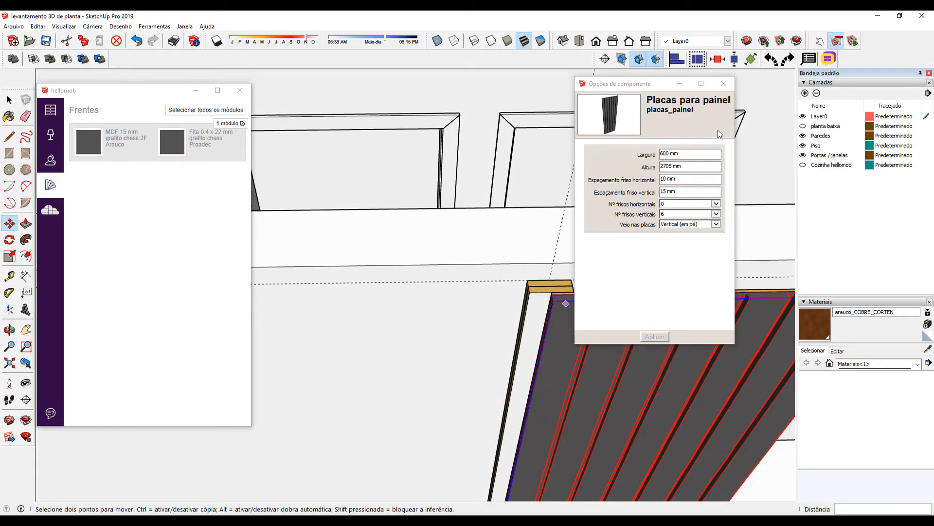
{"action": "left_click", "coordinate": [728, 90]}
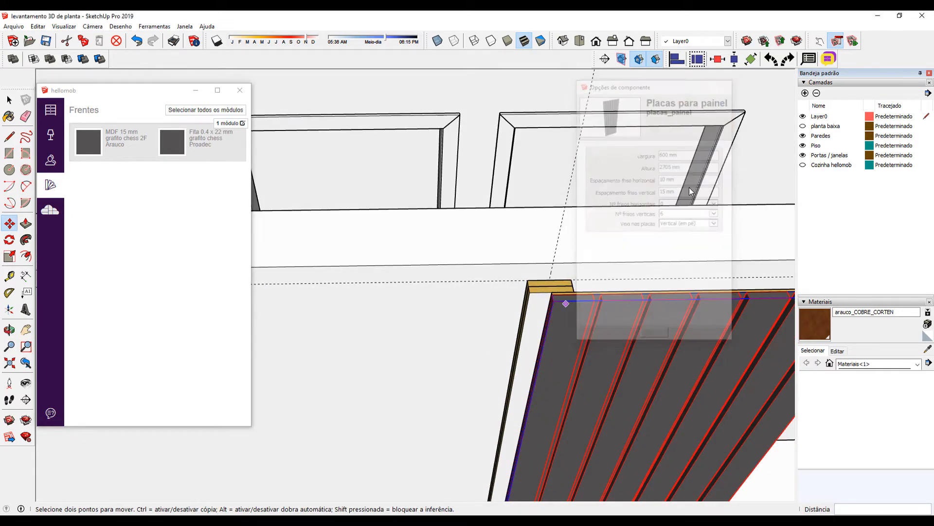
{"action": "scroll", "coordinate": [631, 355], "scroll_direction": "down", "scroll_amount": 5}
{"action": "middle_click_drag", "start_coordinate": [573, 388], "coordinate": [577, 342]}
{"action": "key", "text": "space"}
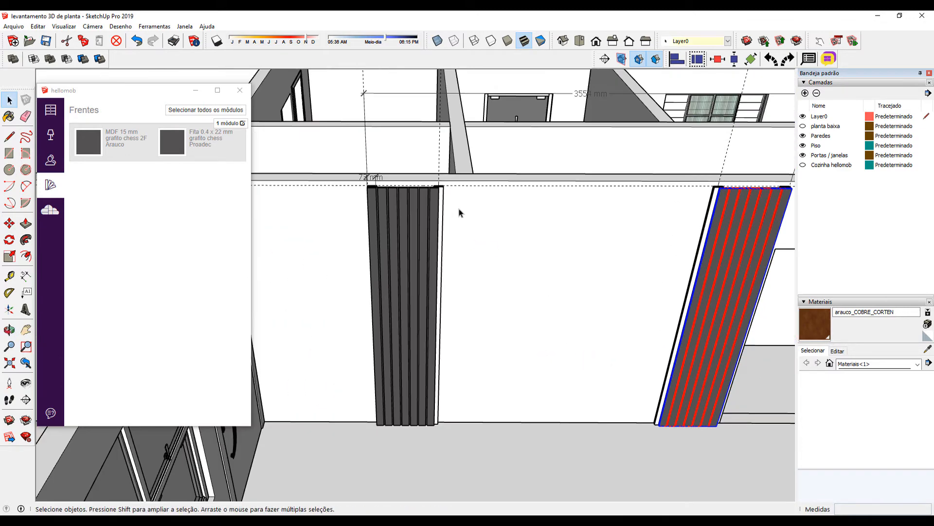
{"action": "left_click", "coordinate": [544, 171]}
{"action": "middle_click_drag", "start_coordinate": [503, 300], "coordinate": [397, 245]}
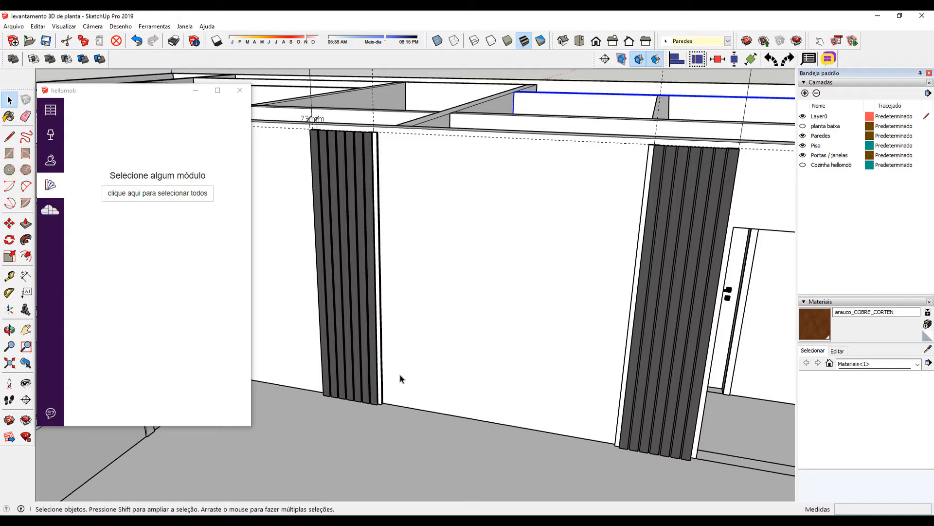
- Add a horizontal guide on the wall between the panels, 1000 mm above the floor edge
{"action": "key", "text": "t"}
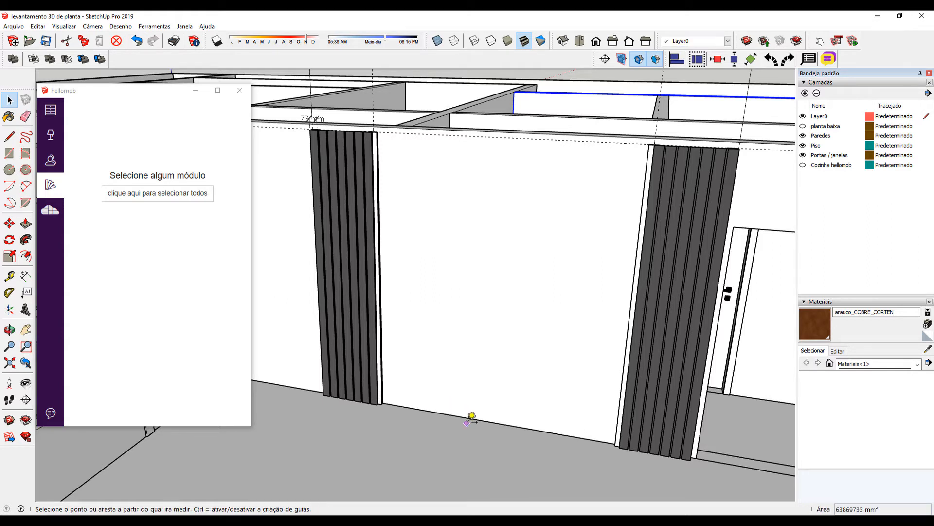
{"action": "left_click", "coordinate": [464, 417]}
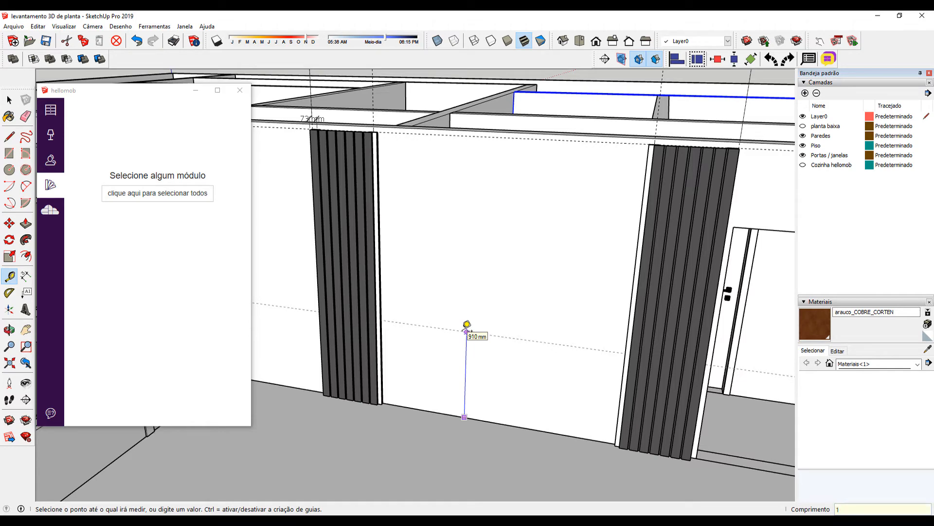
{"action": "key", "text": "Return"}
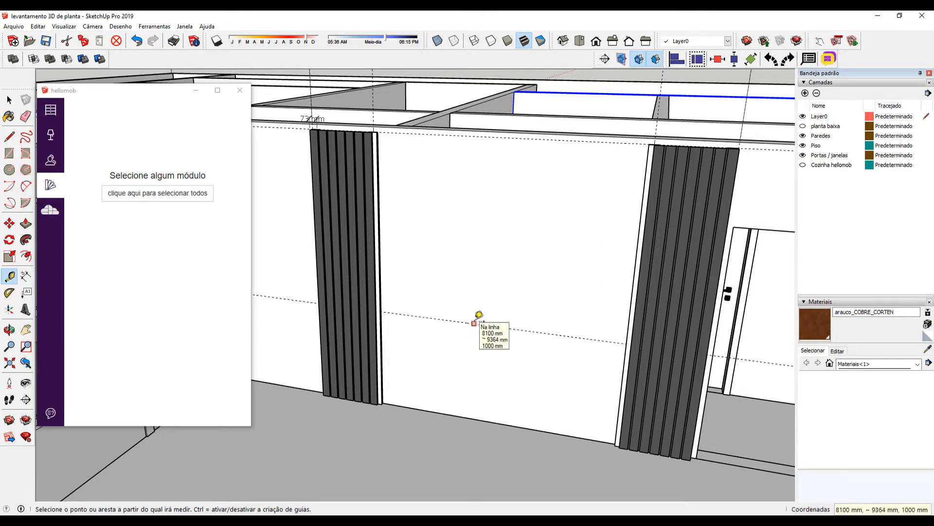
- Add another horizontal guide on the wall, 1000 mm below the guide at the top of the panels
{"action": "left_click", "coordinate": [474, 323]}
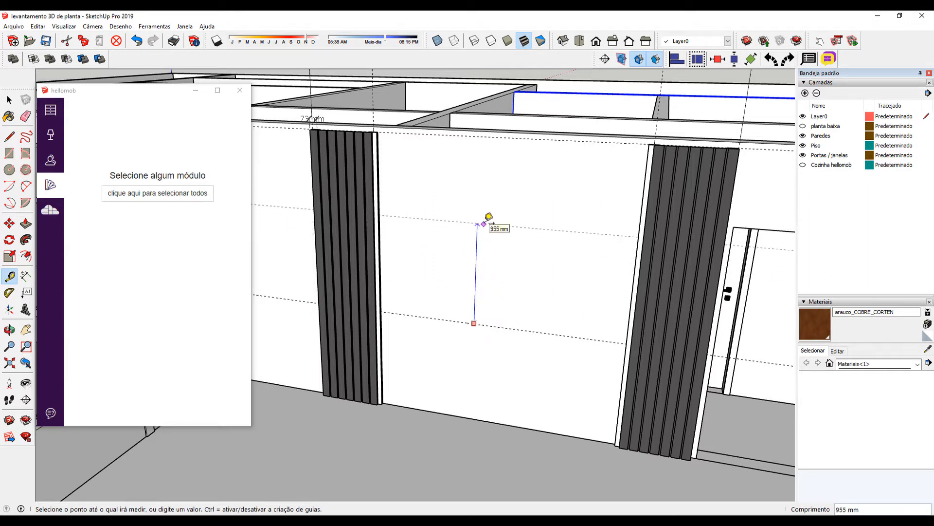
{"action": "key", "text": "space"}
{"action": "key", "text": "t"}
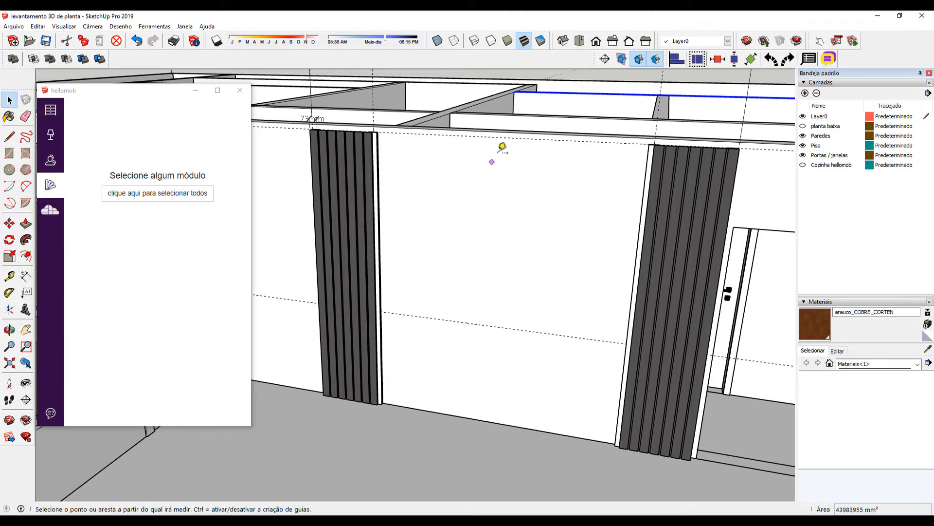
{"action": "left_click", "coordinate": [500, 137]}
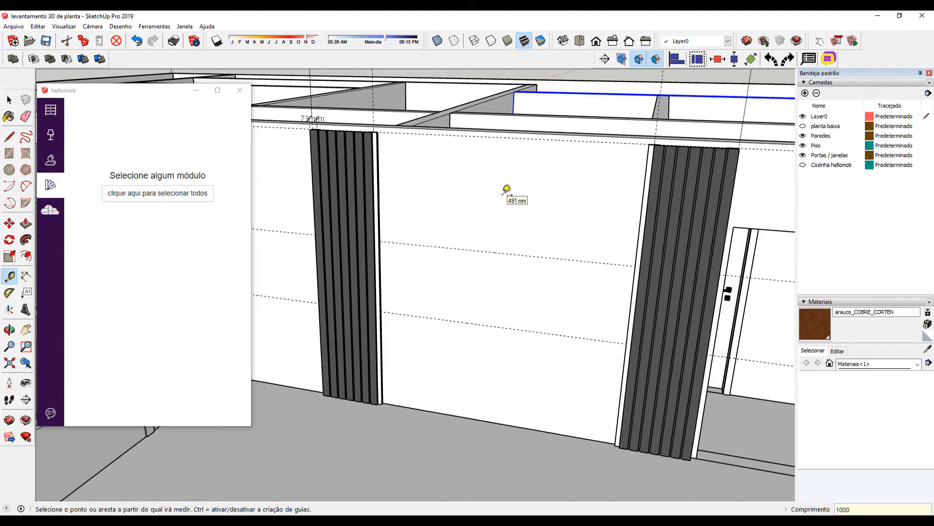
{"action": "key", "text": "Return"}
- Delete the upper horizontal guide between the panels and add a new one 1100 mm above the lower guide
{"action": "left_click", "coordinate": [446, 319]}
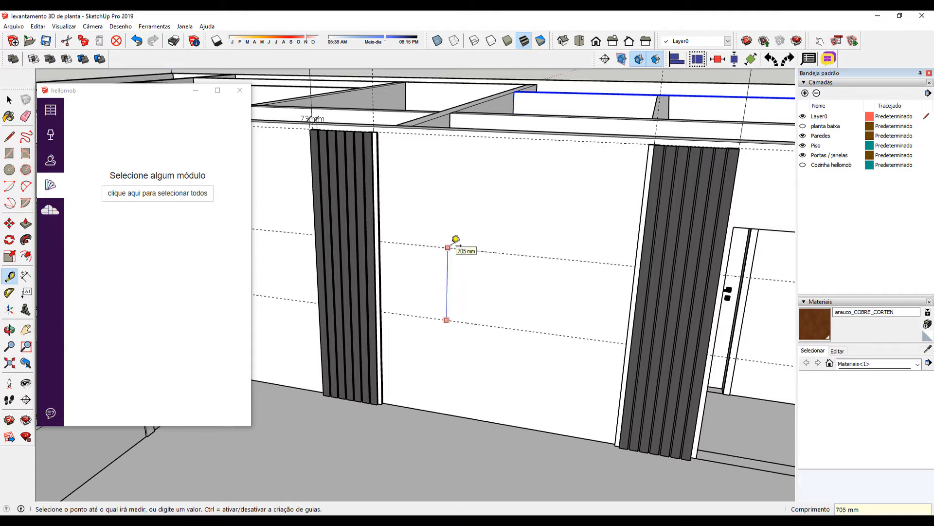
{"action": "key", "text": "space"}
{"action": "left_click", "coordinate": [462, 252]}
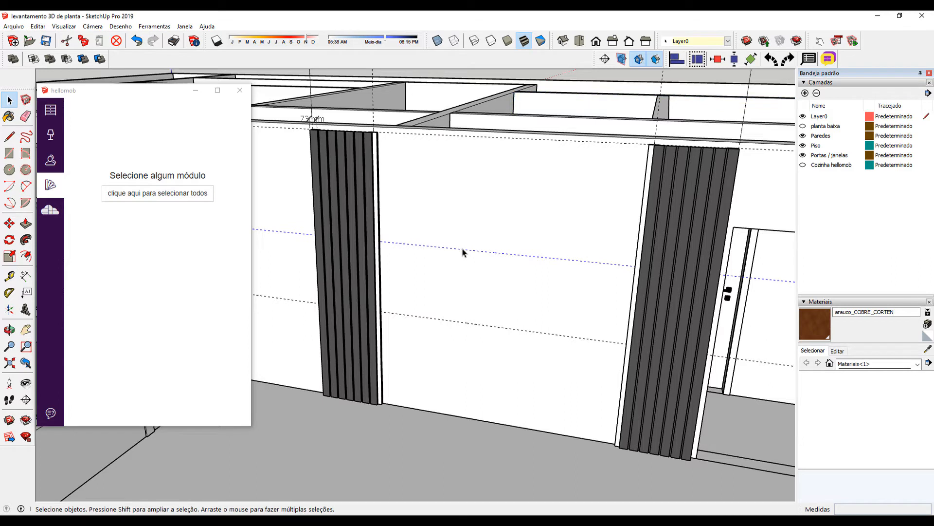
{"action": "key", "text": "Delete"}
{"action": "key", "text": "t"}
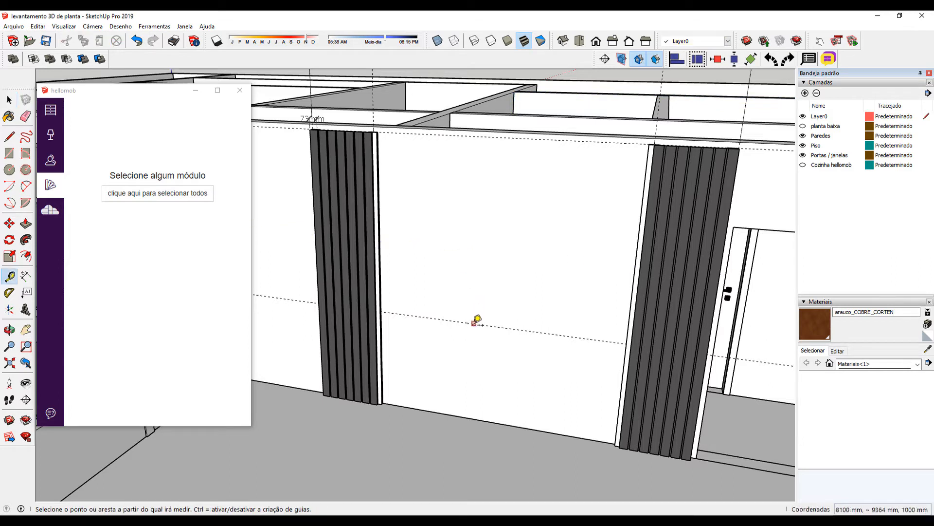
{"action": "left_click", "coordinate": [473, 323]}
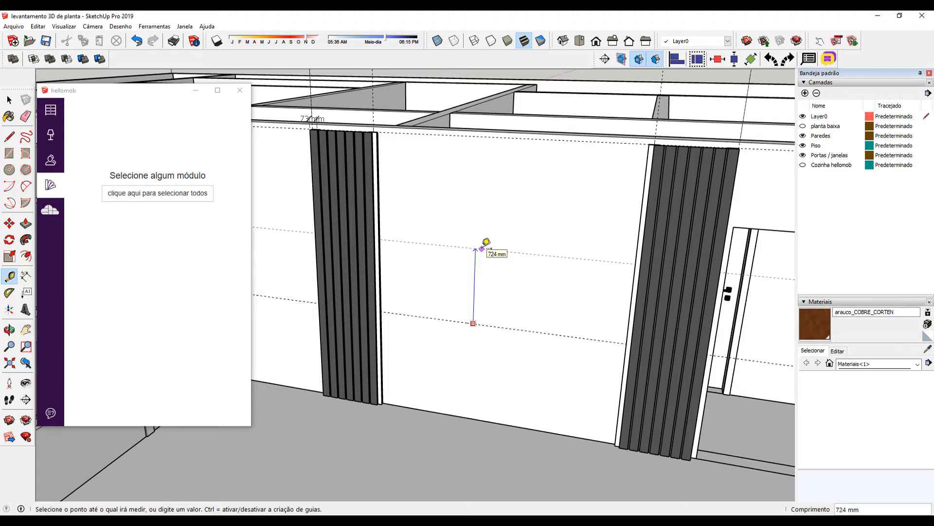
{"action": "key", "text": "Return"}
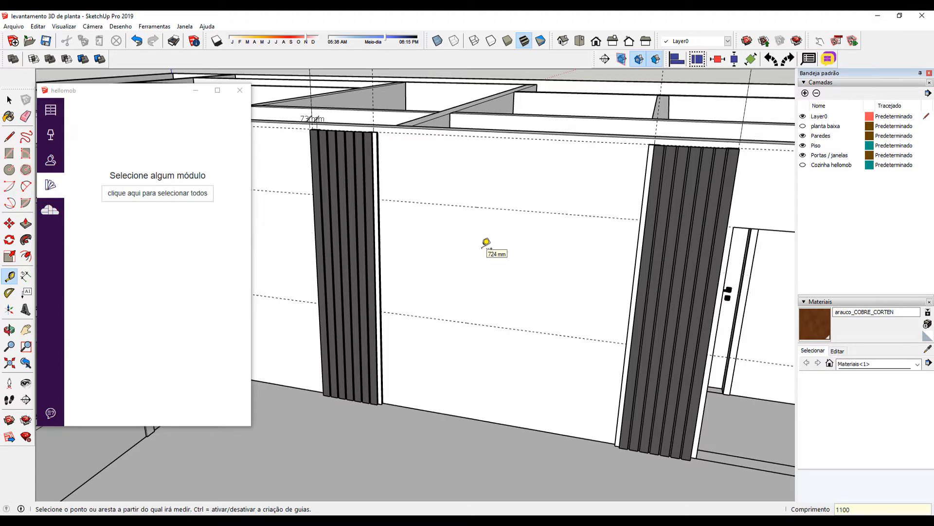
- Open the Módulos library in the hellomob window
{"action": "middle_click_drag", "start_coordinate": [536, 244], "coordinate": [417, 225]}
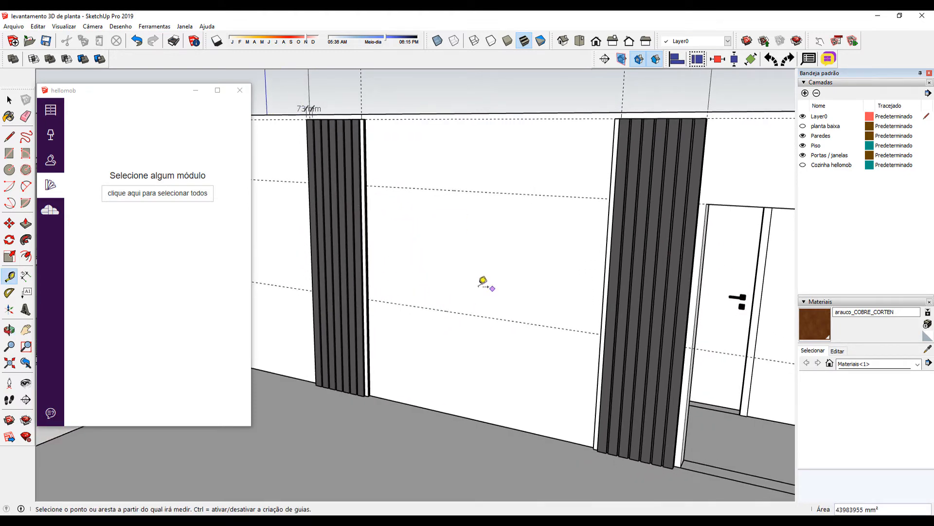
{"action": "middle_click_drag", "start_coordinate": [472, 285], "coordinate": [484, 293]}
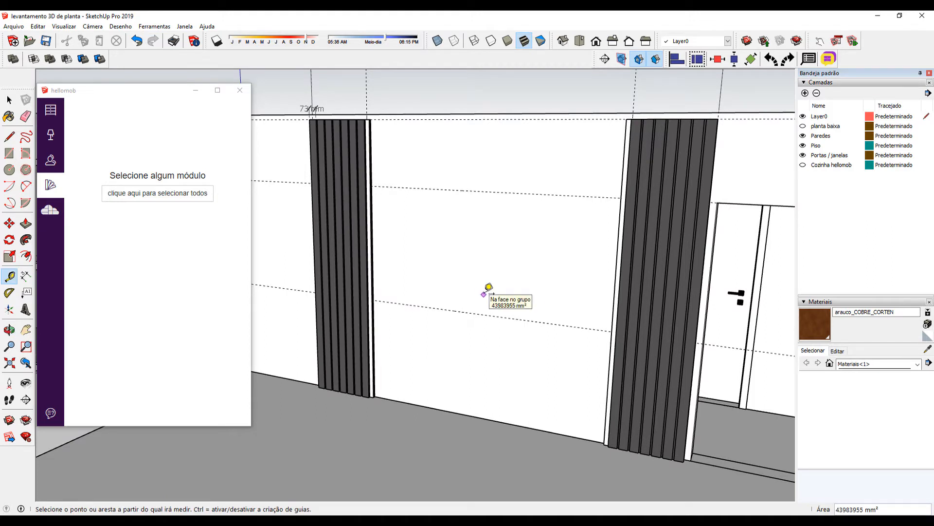
{"action": "middle_click_drag", "start_coordinate": [490, 268], "coordinate": [435, 259]}
{"action": "scroll", "coordinate": [435, 259], "scroll_direction": "up", "scroll_amount": 2}
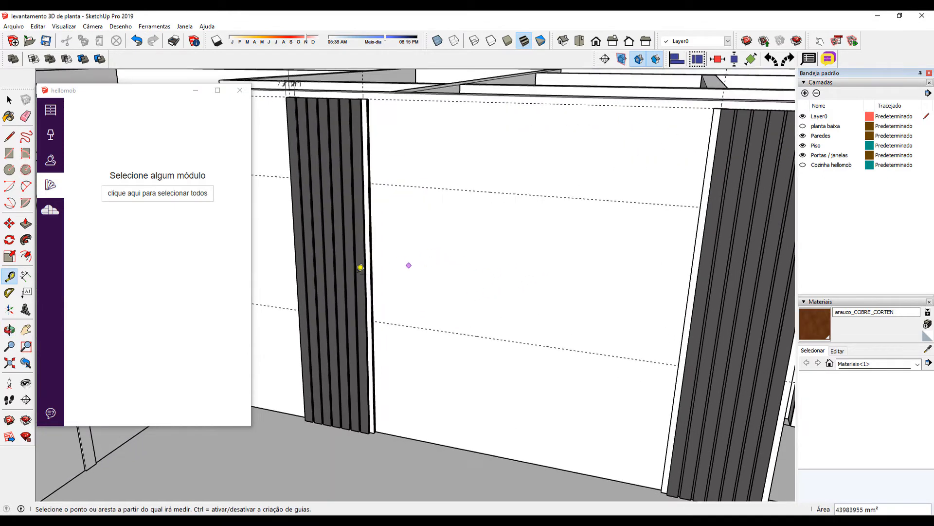
{"action": "left_click", "coordinate": [48, 111]}
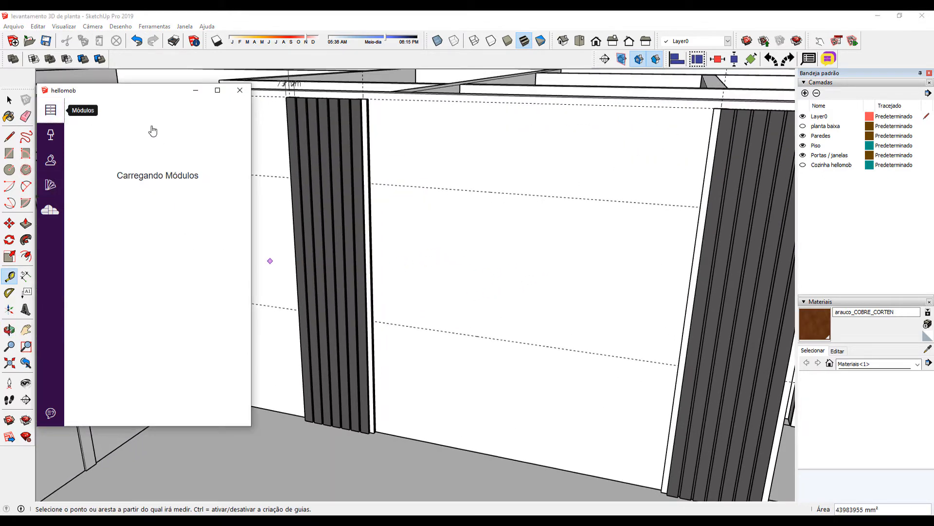
- Draw a line along the wall's upper edge between the two vertical guides at the panels' inner sides
{"action": "mouse_move", "coordinate": [400, 255]}
{"action": "middle_mouse_down"}
{"action": "mouse_move", "coordinate": [395, 291]}
{"action": "mouse_move", "coordinate": [401, 204]}
{"action": "mouse_move", "coordinate": [348, 206]}
{"action": "mouse_move", "coordinate": [501, 239]}
{"action": "mouse_move", "coordinate": [440, 247]}
{"action": "middle_mouse_up"}
{"action": "key", "text": "l"}
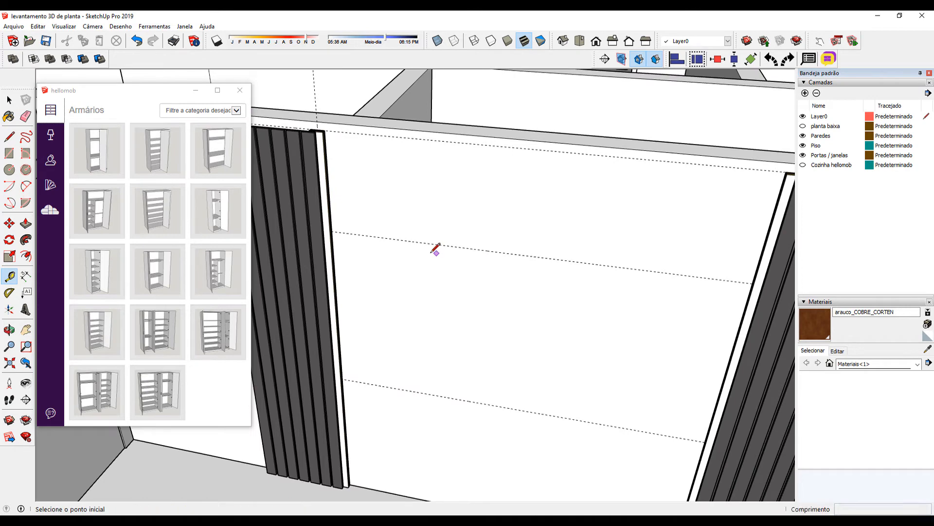
{"action": "scroll", "coordinate": [327, 128], "scroll_direction": "up", "scroll_amount": 3}
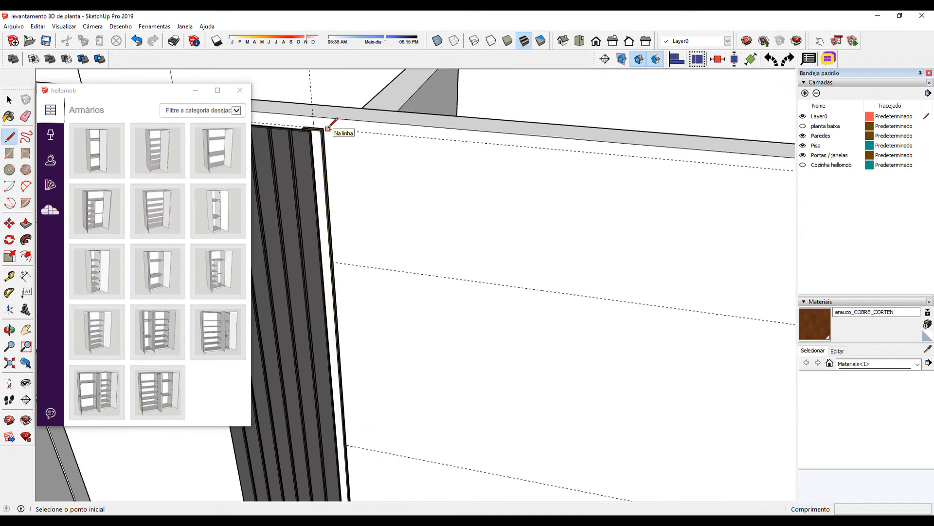
{"action": "scroll", "coordinate": [328, 128], "scroll_direction": "up", "scroll_amount": 1}
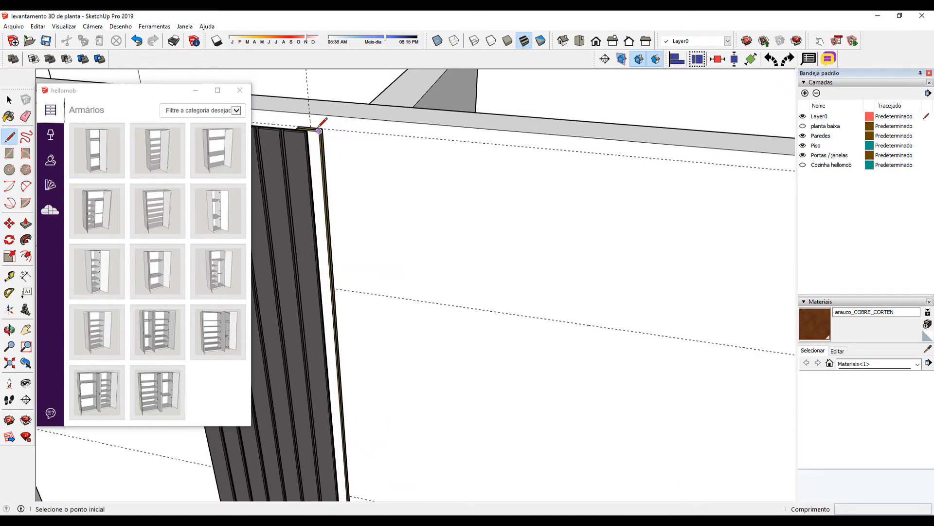
{"action": "scroll", "coordinate": [308, 128], "scroll_direction": "up", "scroll_amount": 1}
{"action": "scroll", "coordinate": [317, 119], "scroll_direction": "up", "scroll_amount": 1}
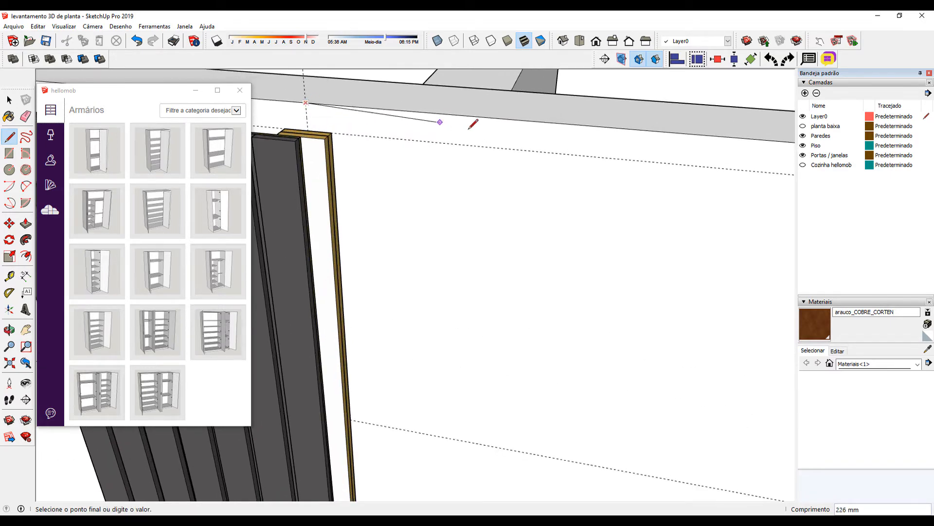
{"action": "middle_click_drag", "start_coordinate": [476, 121], "coordinate": [349, 174]}
{"action": "scroll", "coordinate": [550, 207], "scroll_direction": "down", "scroll_amount": 3}
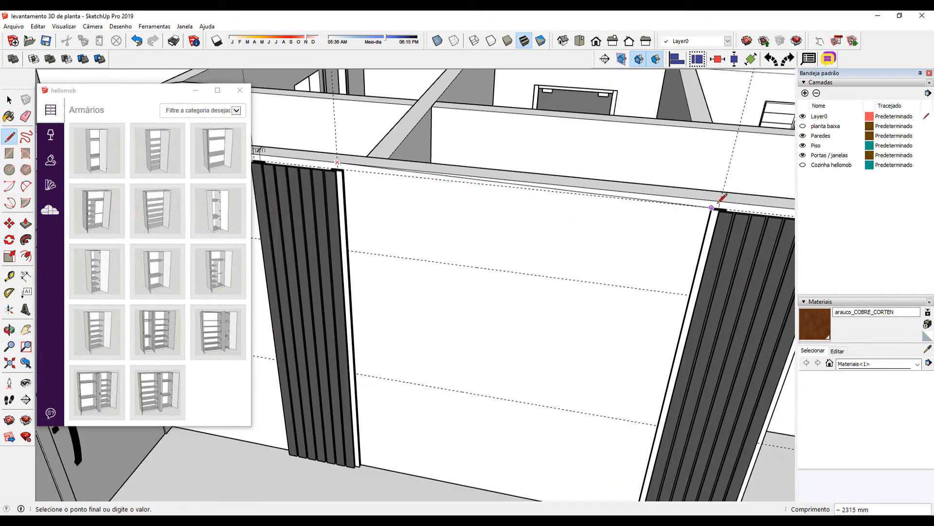
{"action": "scroll", "coordinate": [722, 198], "scroll_direction": "up", "scroll_amount": 2}
{"action": "key", "text": "Escape"}
{"action": "key", "text": "space"}
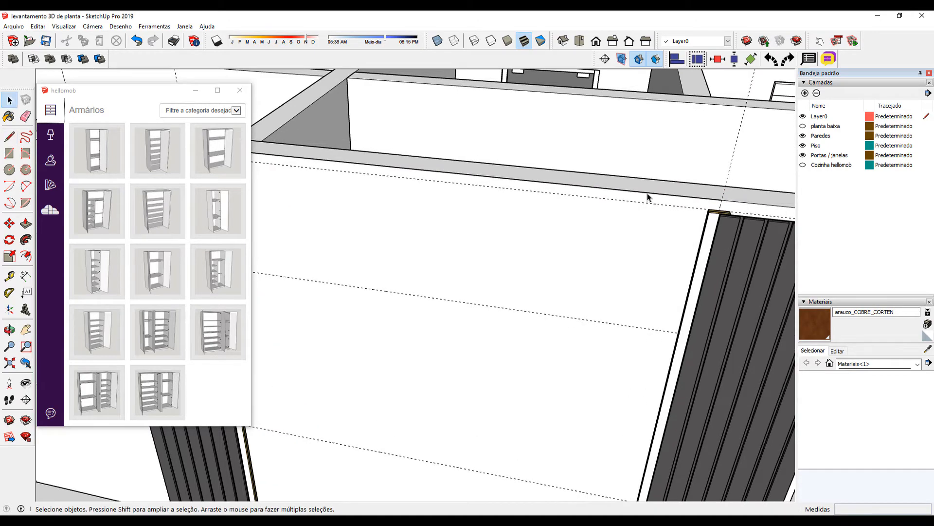
- Divide the line along the wall's upper edge into 3 equal segments
{"action": "left_click", "coordinate": [643, 195]}
{"action": "middle_click_drag", "start_coordinate": [641, 208], "coordinate": [612, 206]}
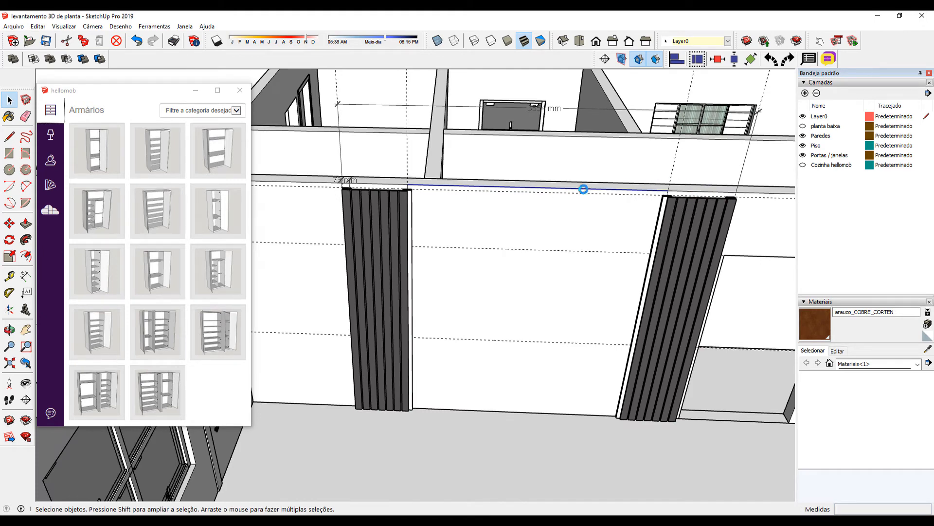
{"action": "scroll", "coordinate": [551, 193], "scroll_direction": "up", "scroll_amount": 1}
{"action": "scroll", "coordinate": [552, 193], "scroll_direction": "up", "scroll_amount": 2}
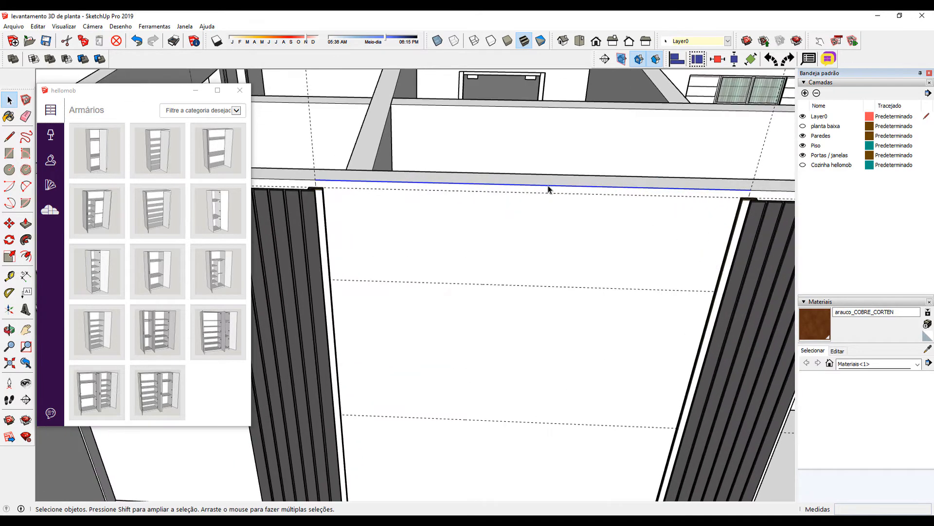
{"action": "right_click", "coordinate": [548, 189]}
{"action": "left_click", "coordinate": [579, 246]}
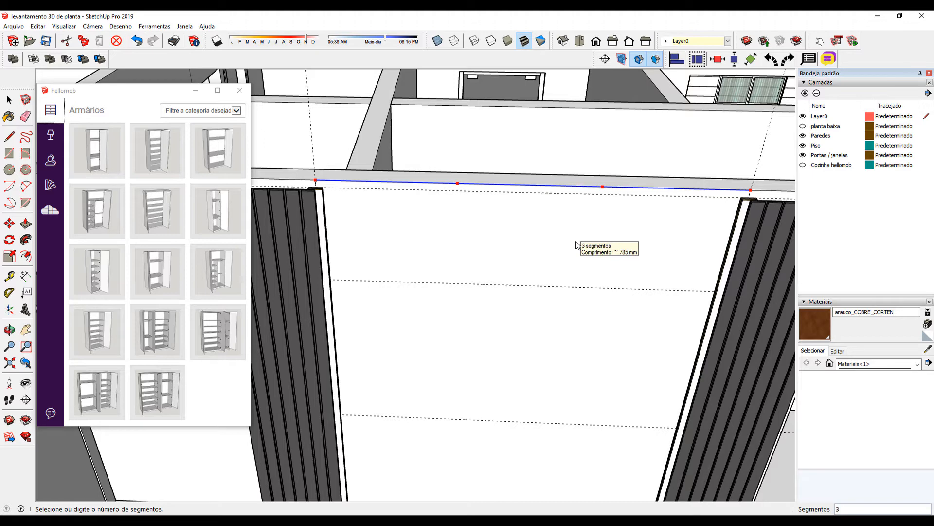
{"action": "left_click", "coordinate": [577, 245]}
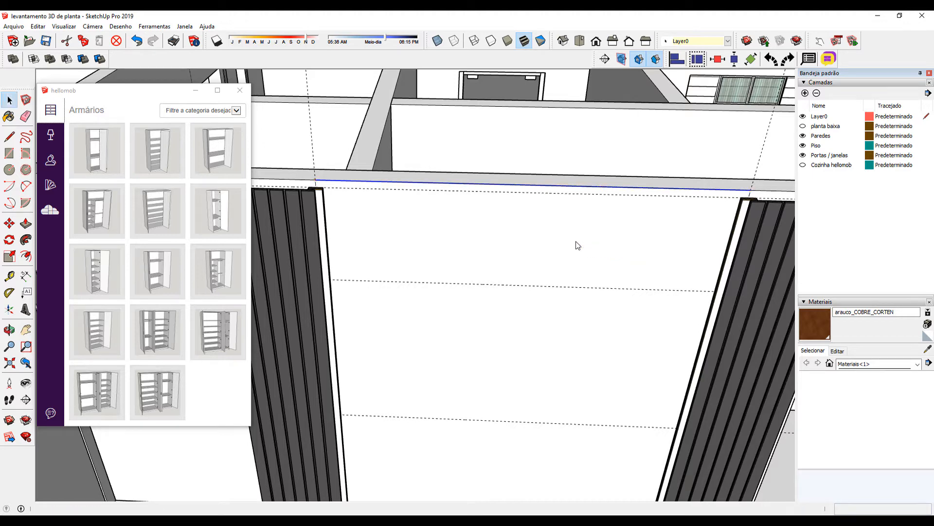
- Copy the vertical strip at the second panel's inner side to both division points of the line, spaced about 785 mm apart
{"action": "left_click", "coordinate": [569, 194]}
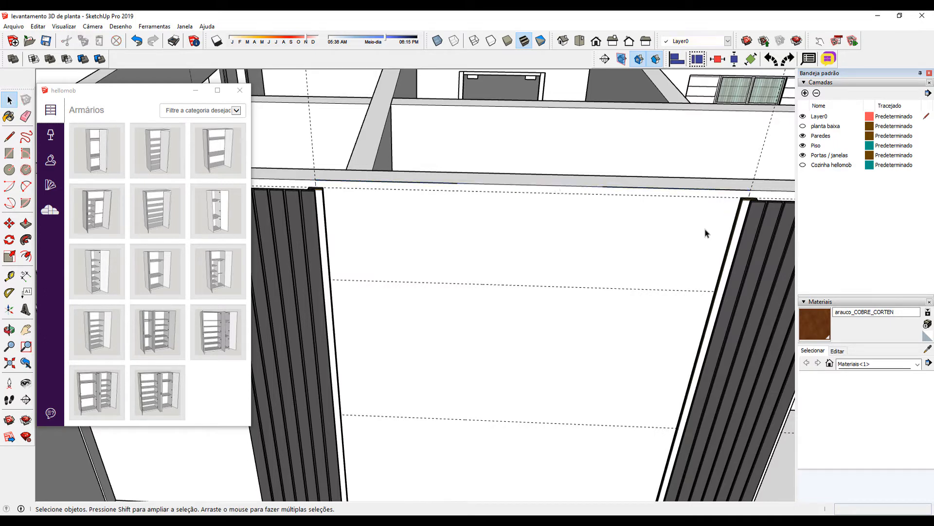
{"action": "left_click", "coordinate": [739, 228]}
{"action": "middle_click_drag", "start_coordinate": [738, 229], "coordinate": [727, 252]}
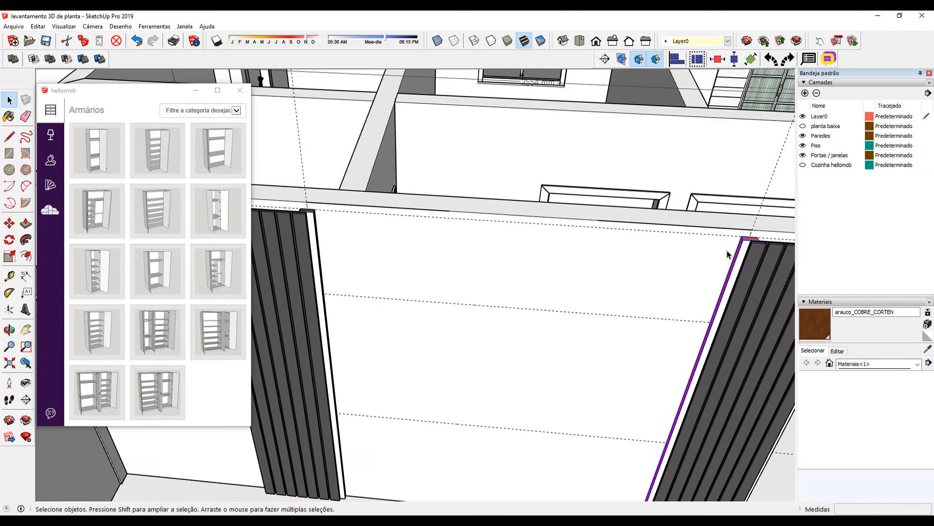
{"action": "scroll", "coordinate": [727, 252], "scroll_direction": "up", "scroll_amount": 1}
{"action": "key", "text": "m"}
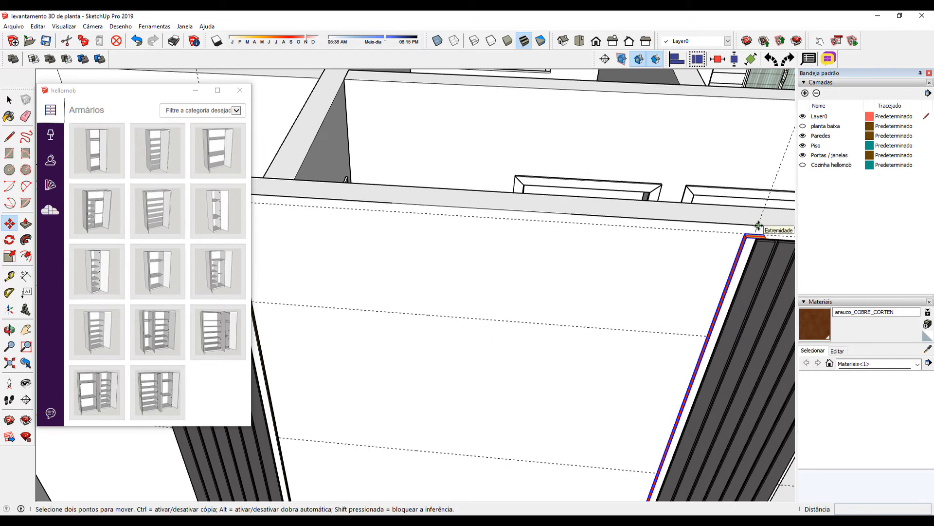
{"action": "left_click", "coordinate": [759, 226]}
{"action": "key", "text": "ctrl"}
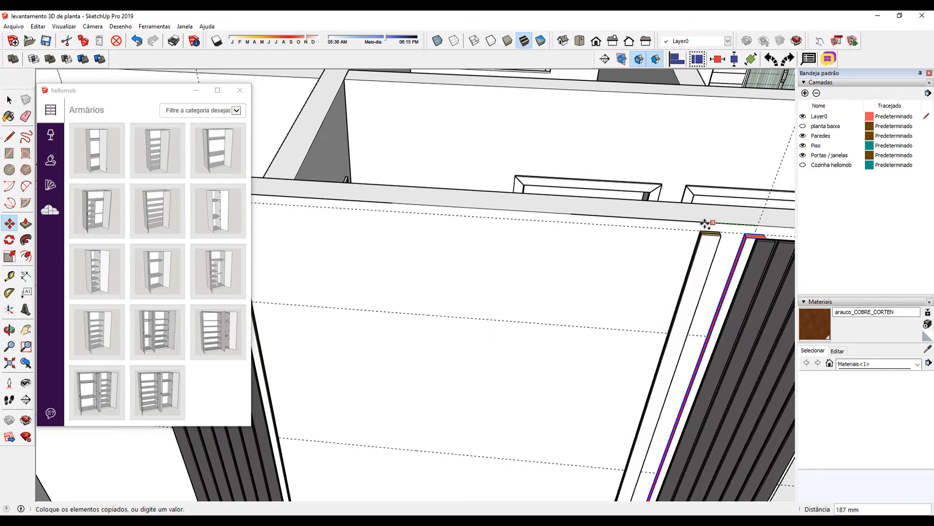
{"action": "left_click", "coordinate": [573, 216]}
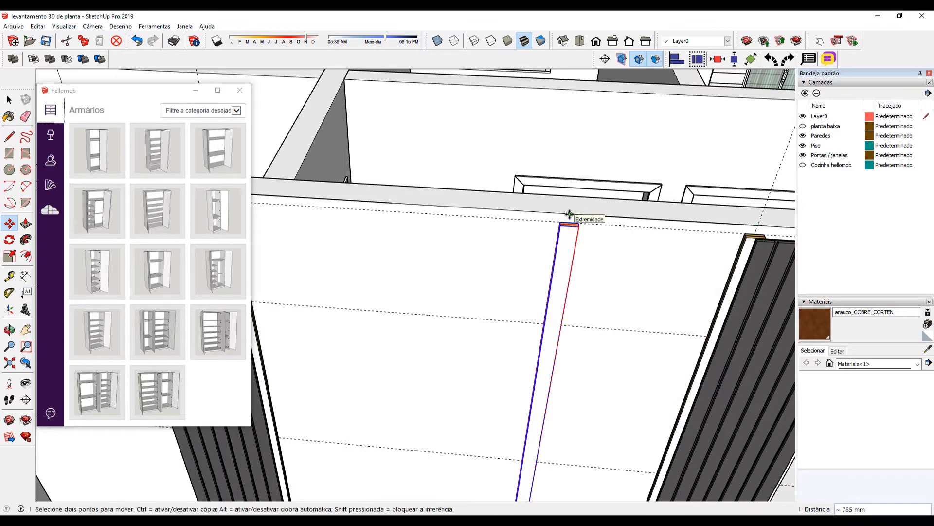
{"action": "left_click", "coordinate": [572, 216]}
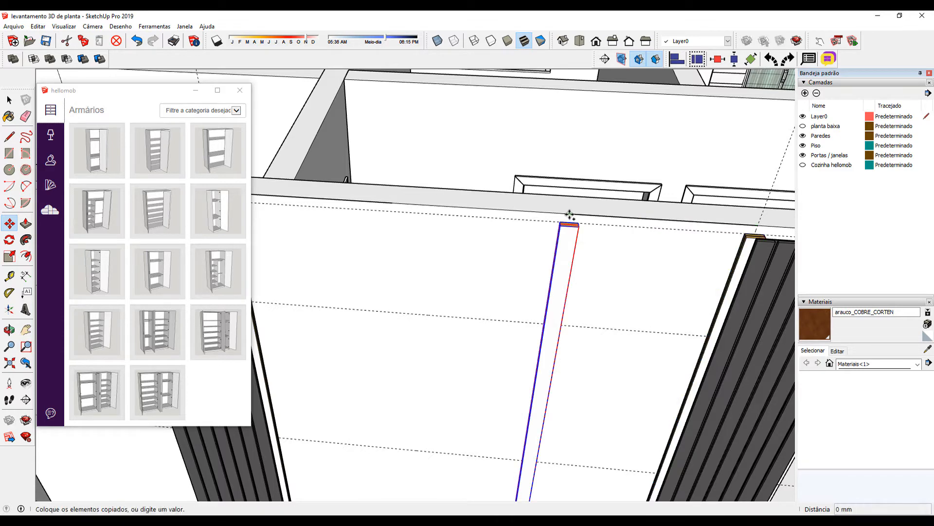
{"action": "left_click", "coordinate": [391, 203]}
{"action": "scroll", "coordinate": [541, 334], "scroll_direction": "down", "scroll_amount": 6}
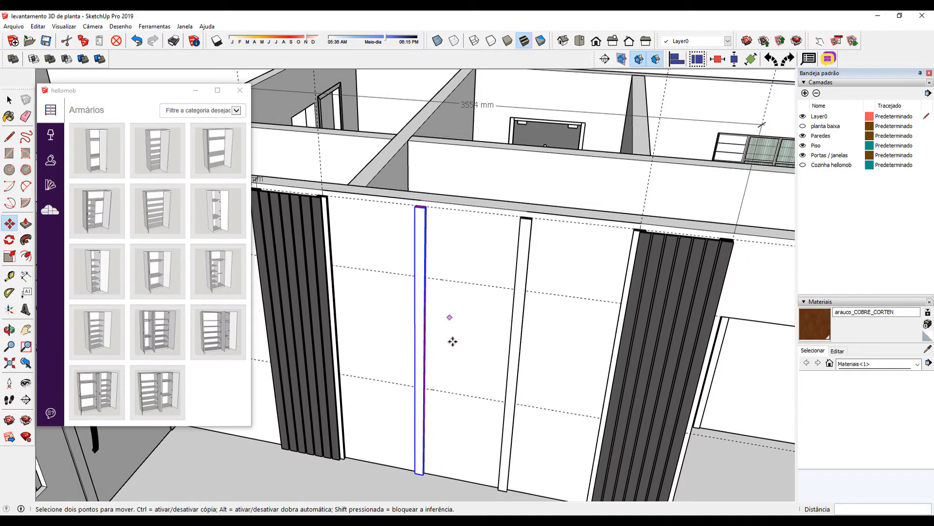
- Delete the leftover segments of the divided construction line along the wall's upper edge
{"action": "key", "text": "space"}
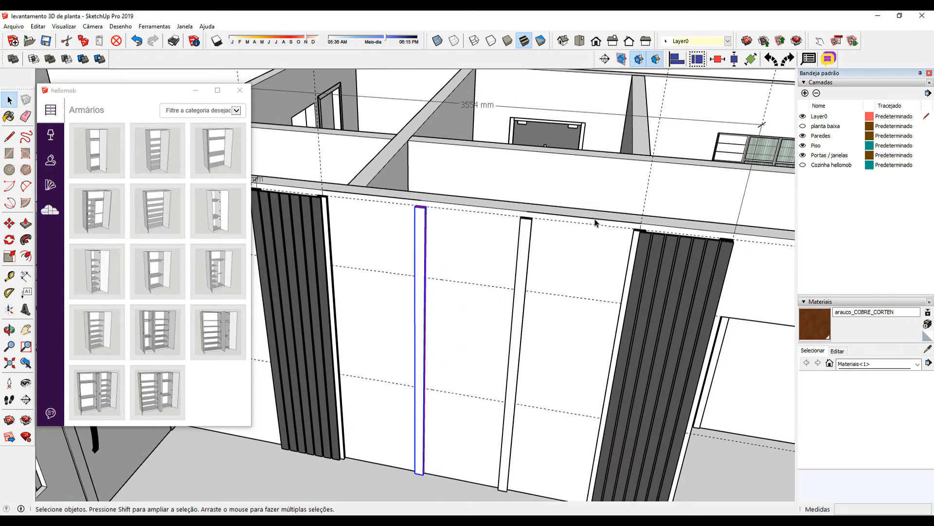
{"action": "left_click", "coordinate": [595, 222]}
{"action": "key", "text": "Delete"}
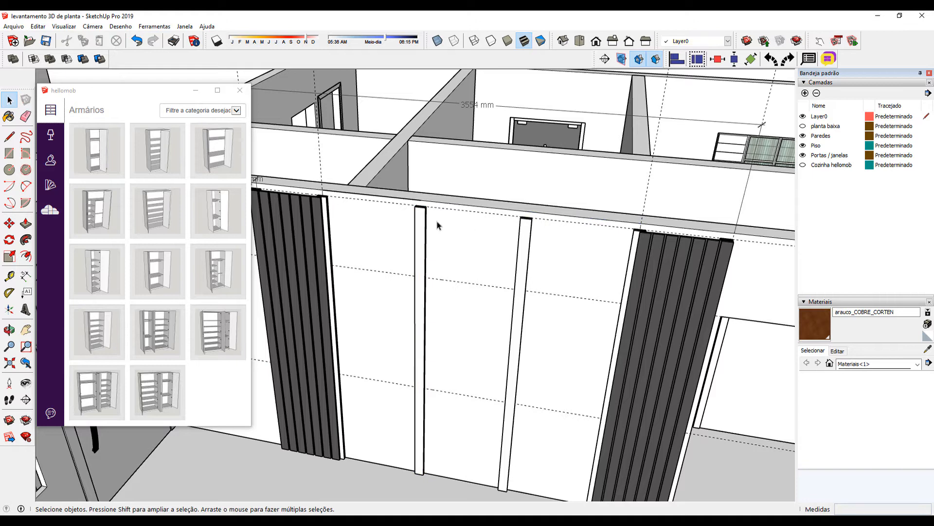
{"action": "left_click", "coordinate": [398, 197]}
{"action": "key", "text": "Delete"}
- Delete the grooved Placas para painel module from the first Fundo panel
{"action": "middle_click_drag", "start_coordinate": [376, 292], "coordinate": [524, 304]}
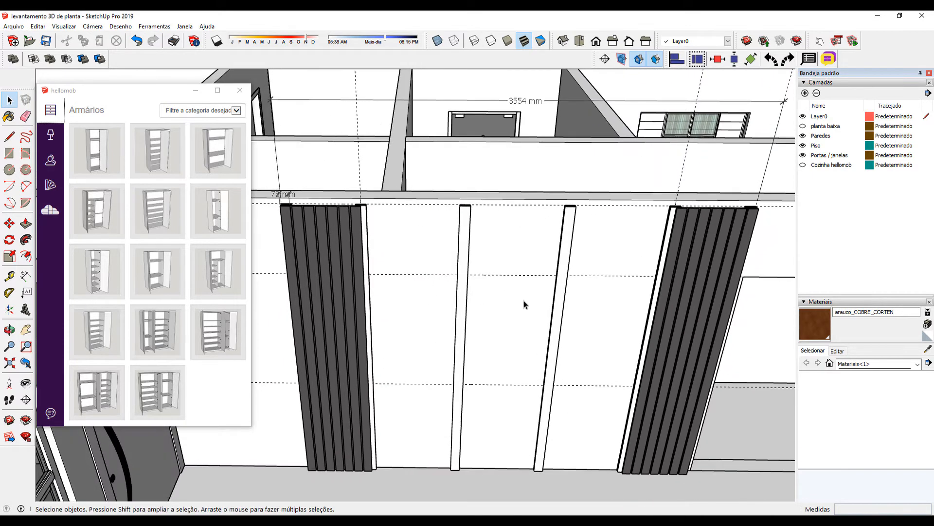
{"action": "left_click", "coordinate": [337, 279]}
{"action": "scroll", "coordinate": [361, 302], "scroll_direction": "up", "scroll_amount": 2}
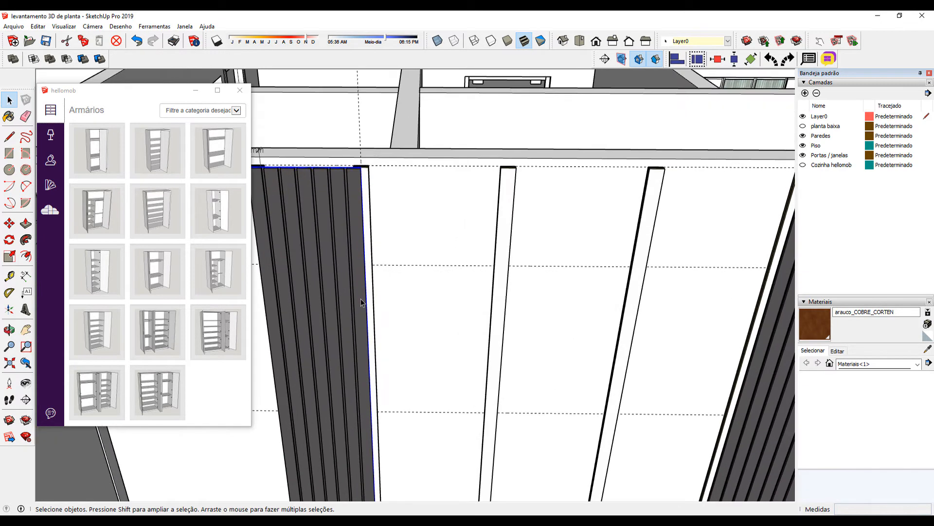
{"action": "middle_click_drag", "start_coordinate": [358, 296], "coordinate": [327, 279]}
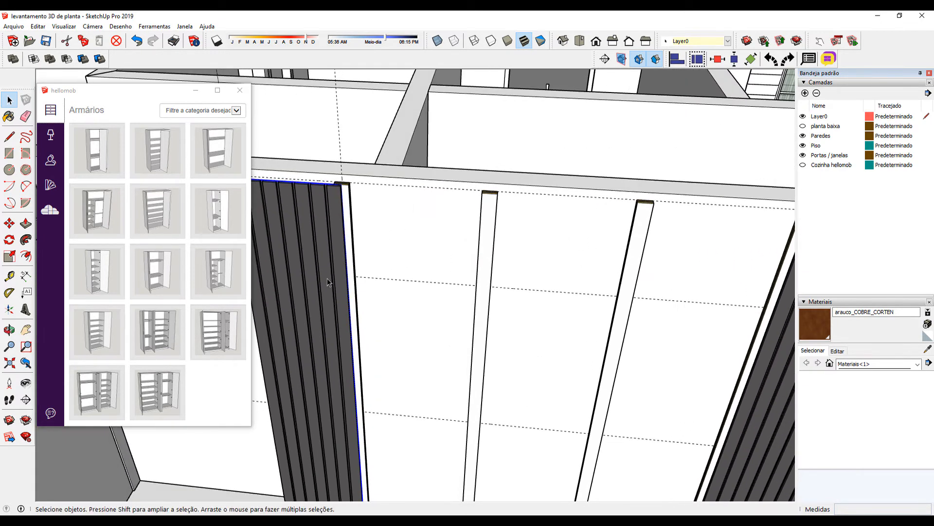
{"action": "scroll", "coordinate": [326, 279], "scroll_direction": "up", "scroll_amount": 2}
{"action": "scroll", "coordinate": [323, 291], "scroll_direction": "up", "scroll_amount": 3}
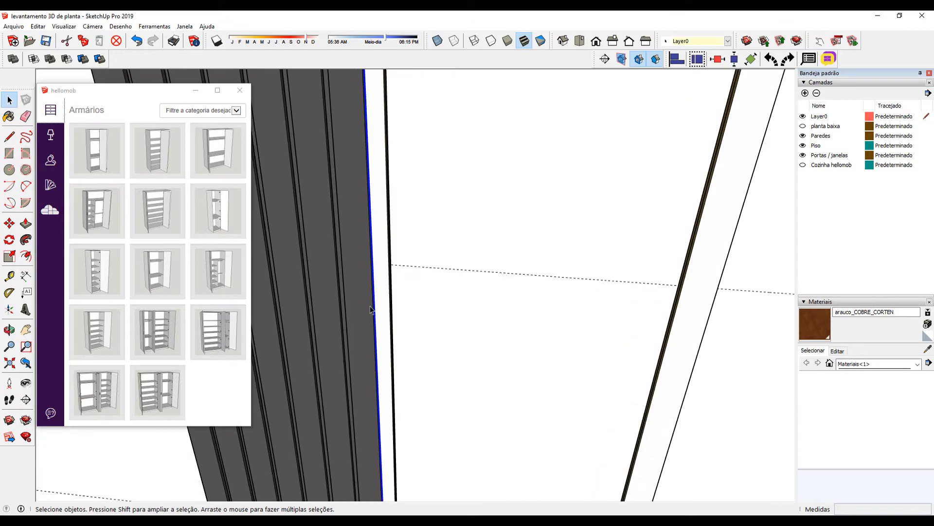
{"action": "middle_click_drag", "start_coordinate": [366, 310], "coordinate": [292, 371]}
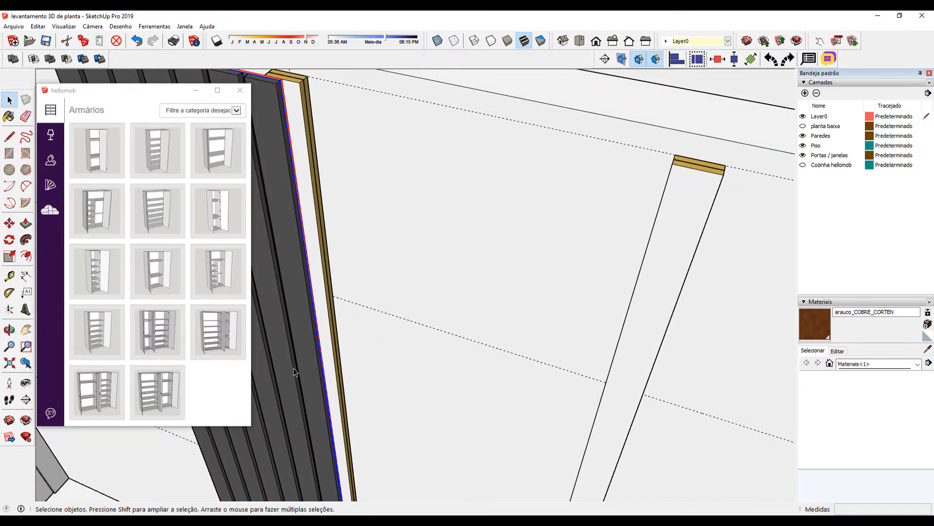
{"action": "left_click", "coordinate": [294, 372]}
{"action": "key", "text": "Delete"}
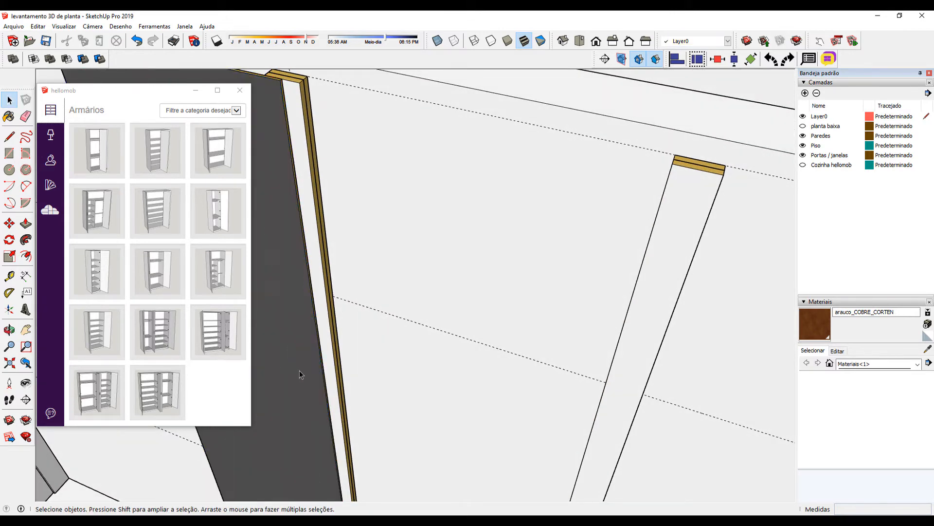
{"action": "middle_click_drag", "start_coordinate": [299, 369], "coordinate": [506, 329]}
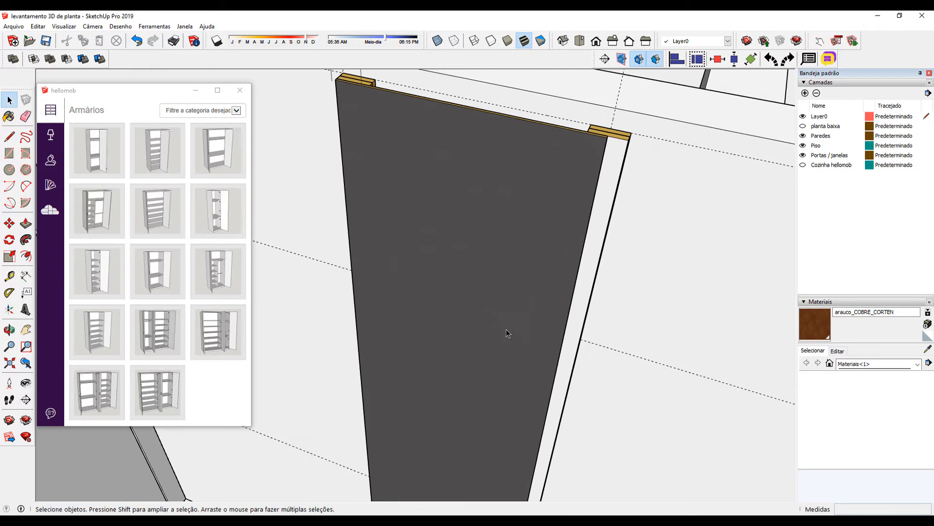
- Copy the first Fundo panel 600 mm along the wall so the copy sits directly beside the original
{"action": "left_click", "coordinate": [484, 259]}
{"action": "key", "text": "m"}
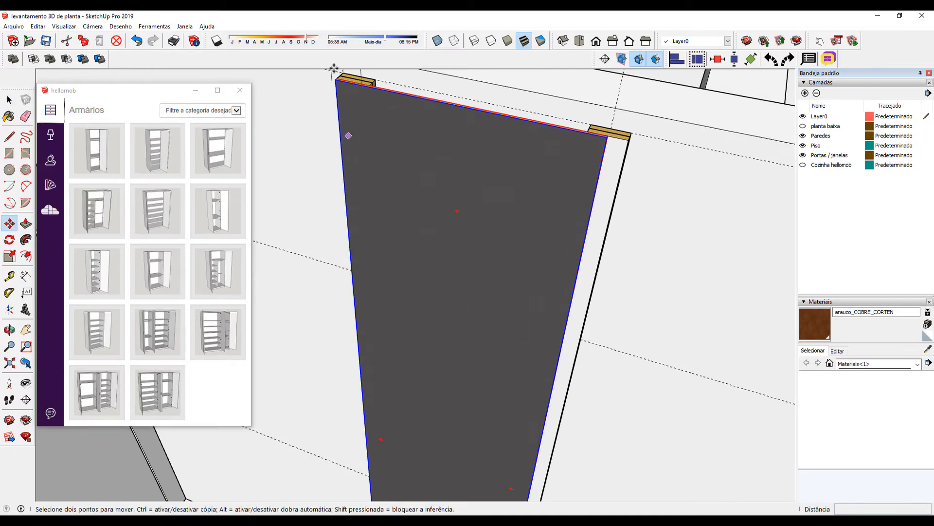
{"action": "scroll", "coordinate": [330, 82], "scroll_direction": "up", "scroll_amount": 1}
{"action": "scroll", "coordinate": [328, 81], "scroll_direction": "up", "scroll_amount": 2}
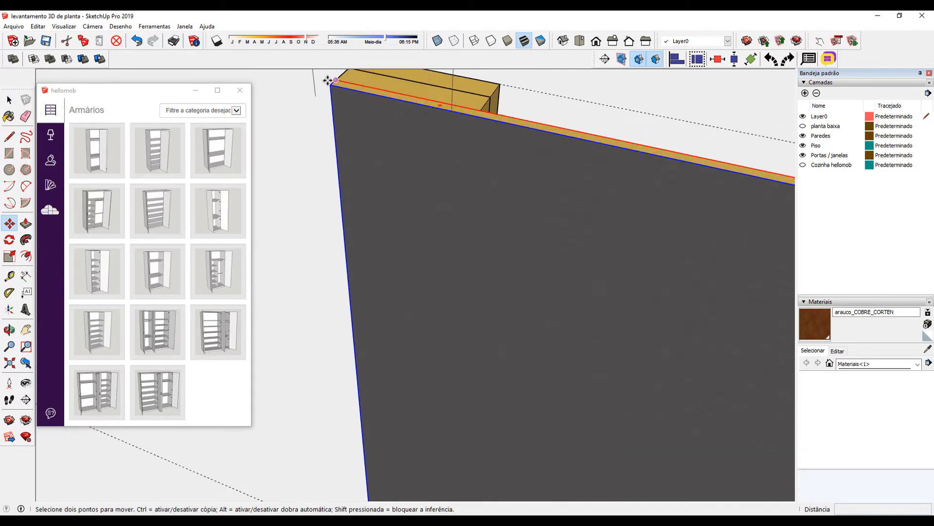
{"action": "middle_click_drag", "start_coordinate": [335, 83], "coordinate": [386, 238]}
{"action": "key", "text": "m"}
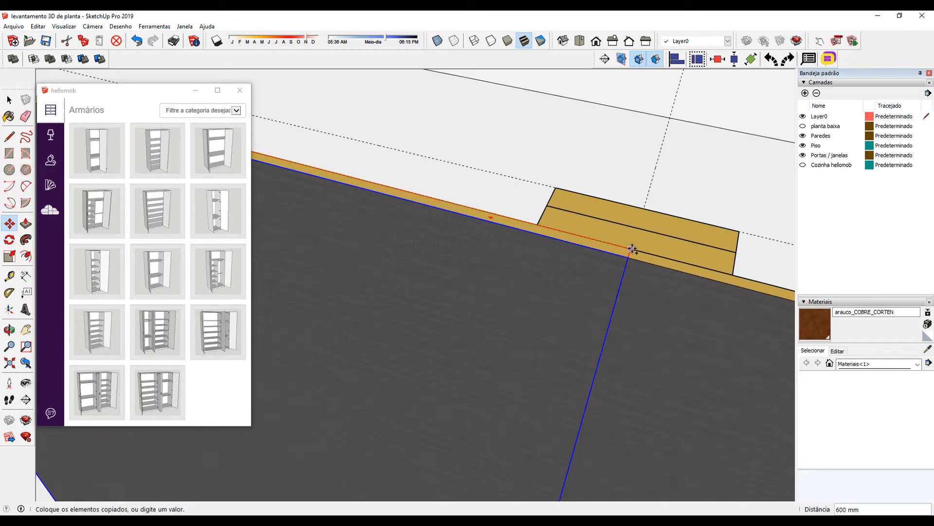
{"action": "scroll", "coordinate": [628, 292], "scroll_direction": "down", "scroll_amount": 5}
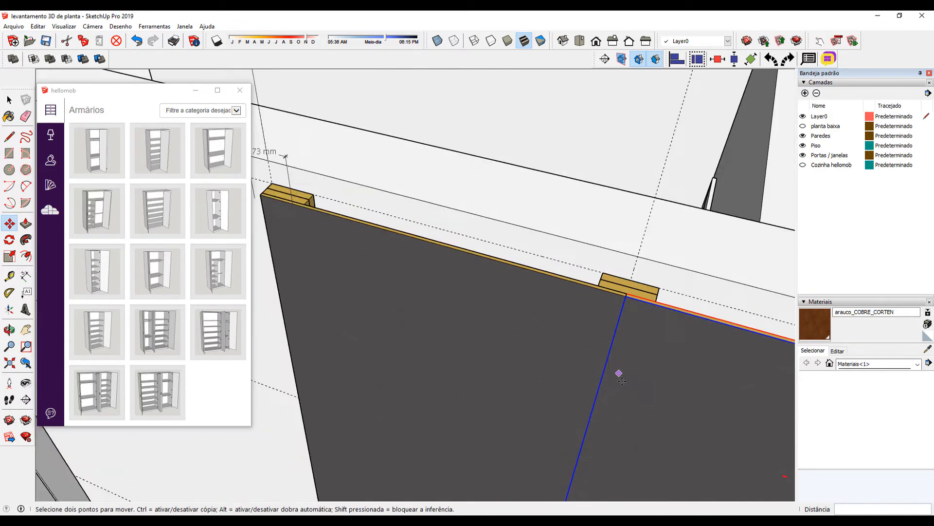
- Scale the copied Fundo panel's height by about 0.37, lowering its upper edge to the guide at 1000 mm
{"action": "middle_click_drag", "start_coordinate": [620, 373], "coordinate": [465, 98], "text": "shift"}
{"action": "scroll", "coordinate": [513, 239], "scroll_direction": "down", "scroll_amount": 3}
{"action": "middle_click_drag", "start_coordinate": [543, 288], "coordinate": [511, 142]}
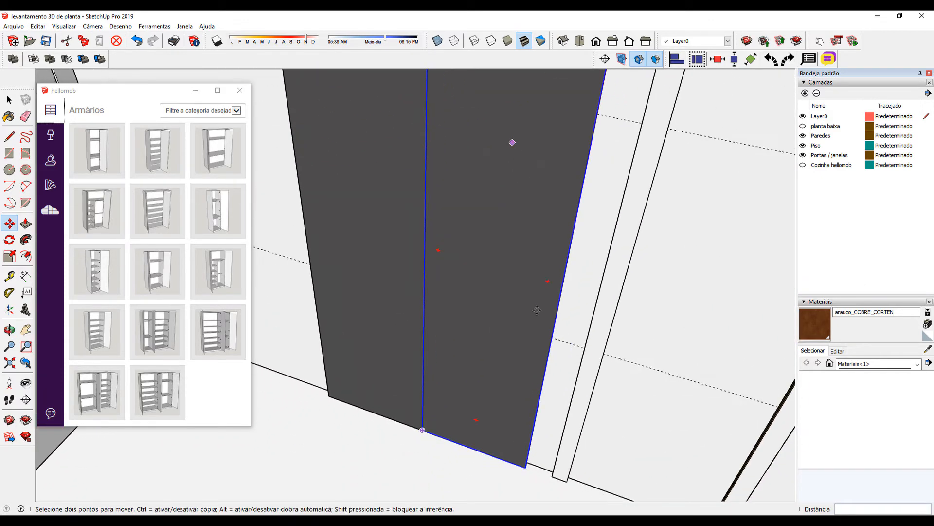
{"action": "middle_click_drag", "start_coordinate": [518, 284], "coordinate": [476, 329]}
{"action": "key", "text": "s"}
{"action": "left_click_drag", "start_coordinate": [500, 81], "coordinate": [625, 418]}
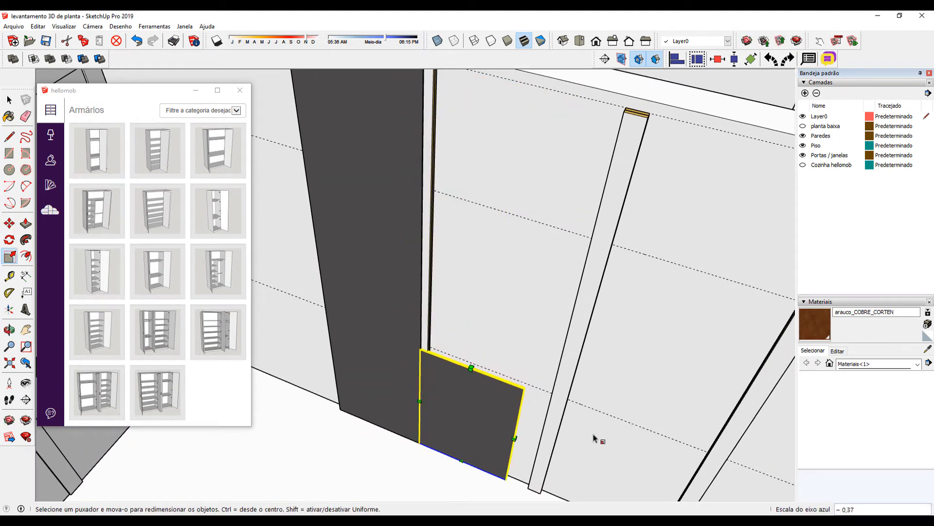
- Stretch the low Fundo panel along the wall by about 3.92 to reach the grooved panel, about 2354 mm wide
{"action": "left_click", "coordinate": [515, 437]}
{"action": "middle_click_drag", "start_coordinate": [667, 474], "coordinate": [453, 345], "text": "shift"}
{"action": "middle_click_drag", "start_coordinate": [680, 356], "coordinate": [659, 323]}
{"action": "left_click", "coordinate": [669, 311]}
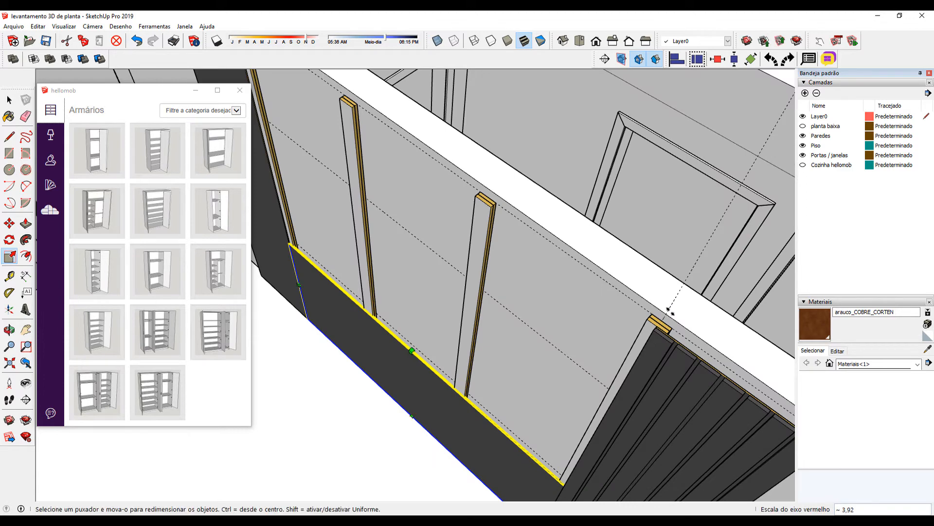
{"action": "middle_click_drag", "start_coordinate": [517, 392], "coordinate": [586, 353]}
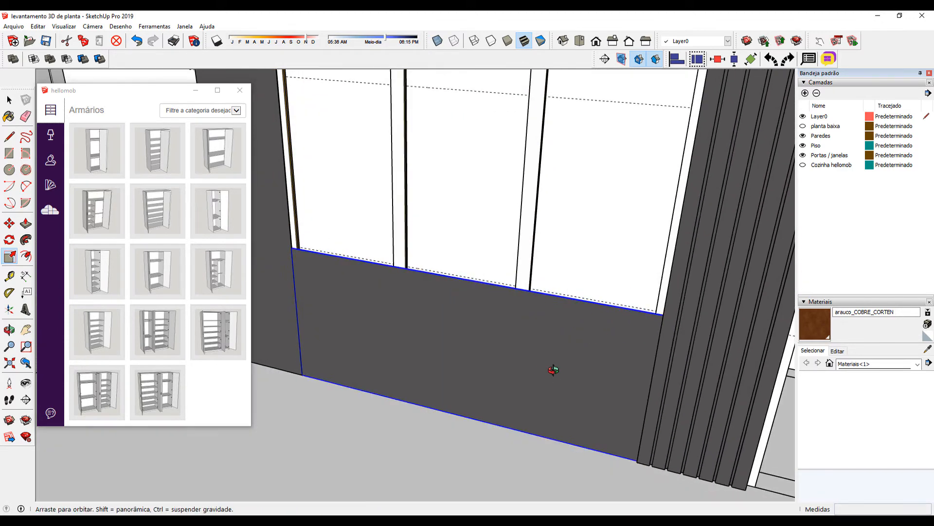
- Set the low Fundo panel's grain direction (Sentido do veio) to Horizontal in its component options and apply it
{"action": "key", "text": "o"}
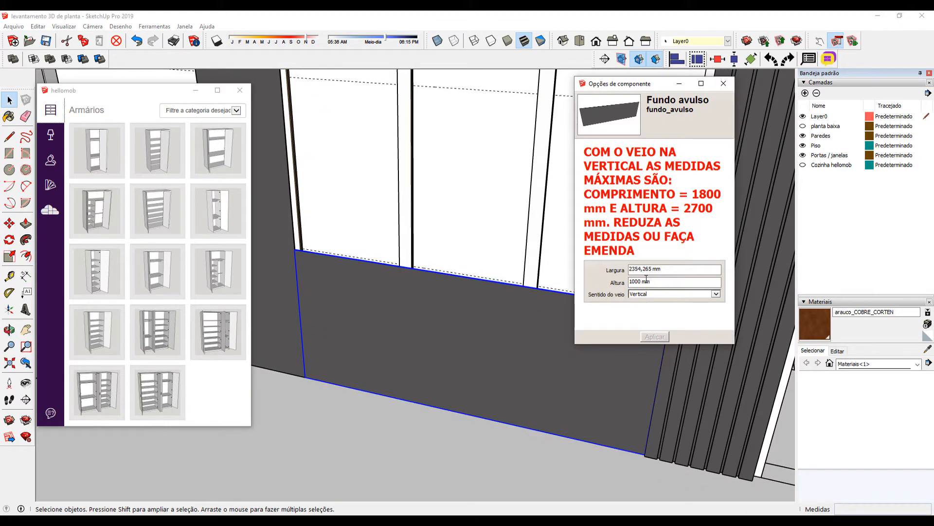
{"action": "left_click", "coordinate": [659, 293]}
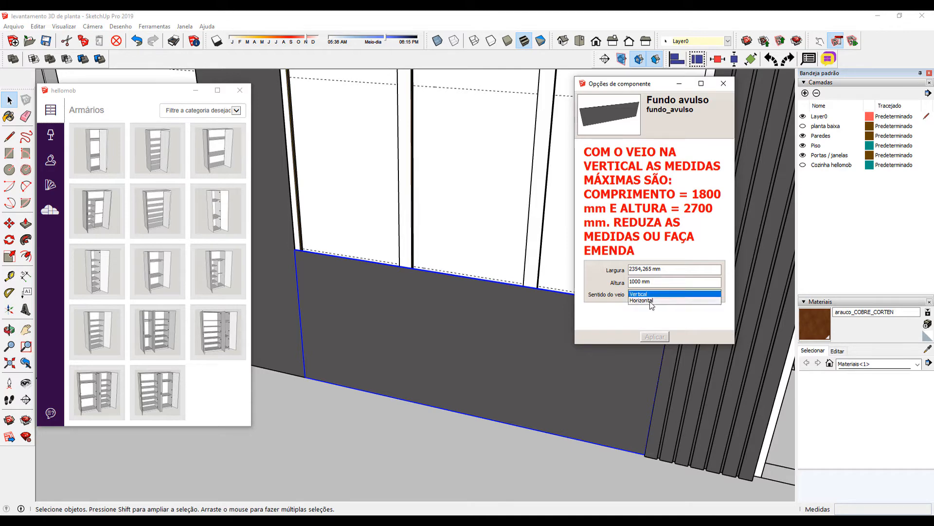
{"action": "left_click", "coordinate": [649, 301]}
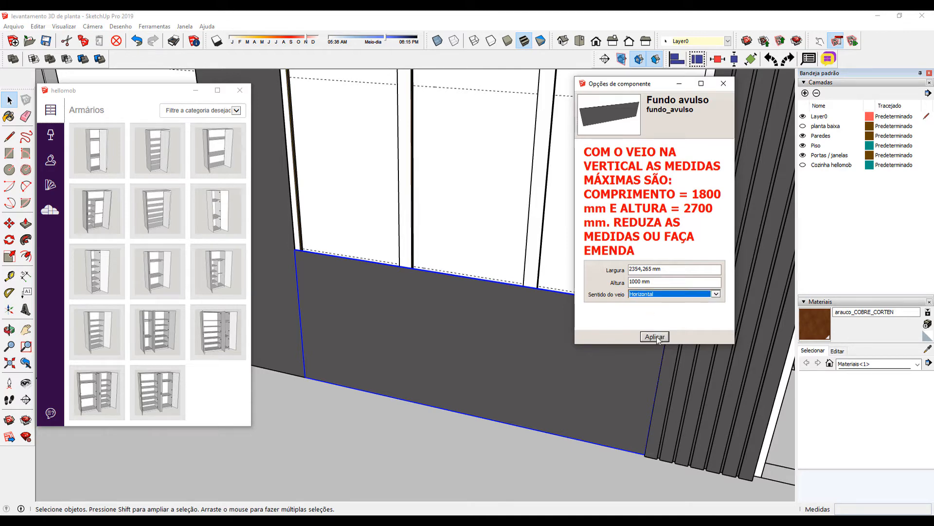
{"action": "left_click", "coordinate": [656, 337]}
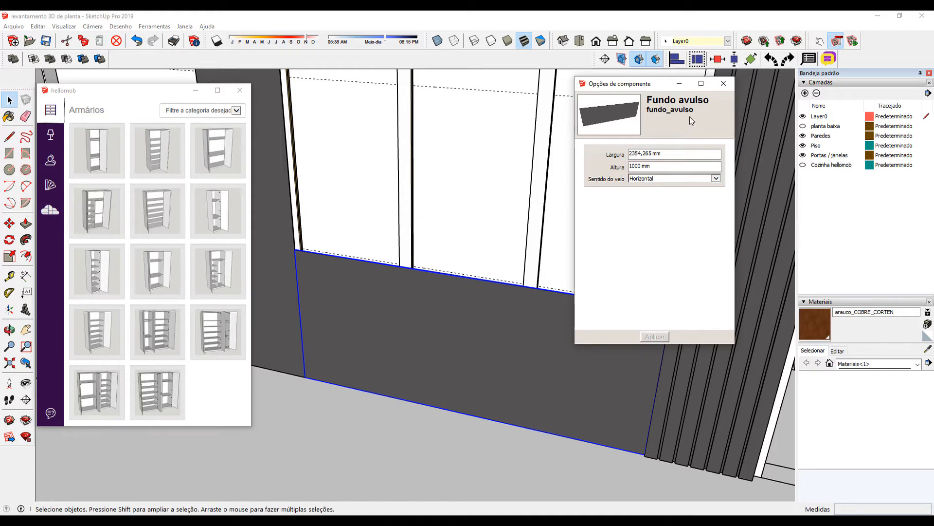
{"action": "left_click", "coordinate": [725, 83]}
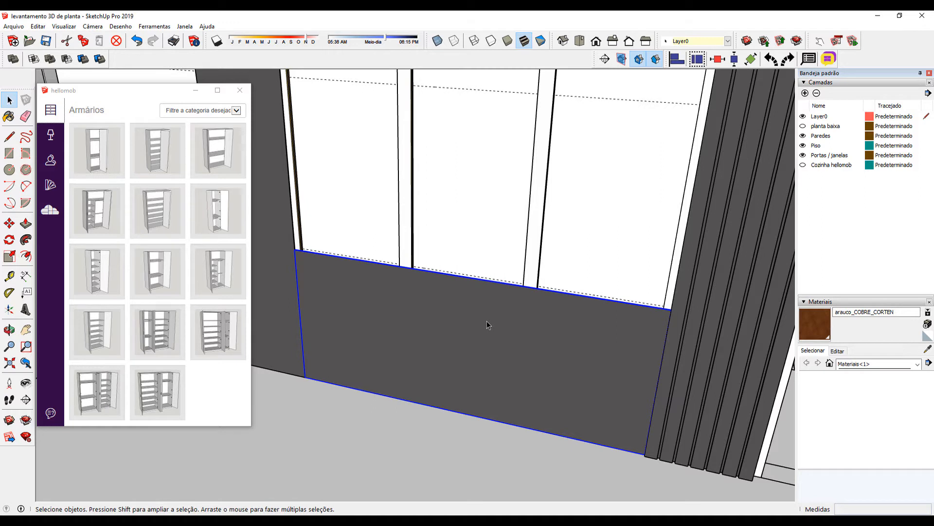
- Switch the low Fundo panel's Sentido do veio to Vertical in its component options and apply it
{"action": "middle_click_drag", "start_coordinate": [443, 275], "coordinate": [502, 351]}
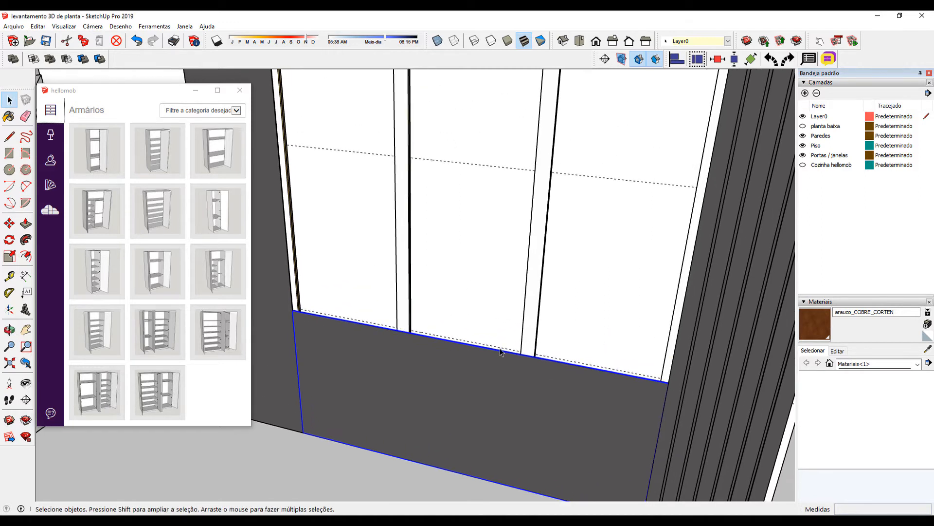
{"action": "left_click", "coordinate": [684, 178]}
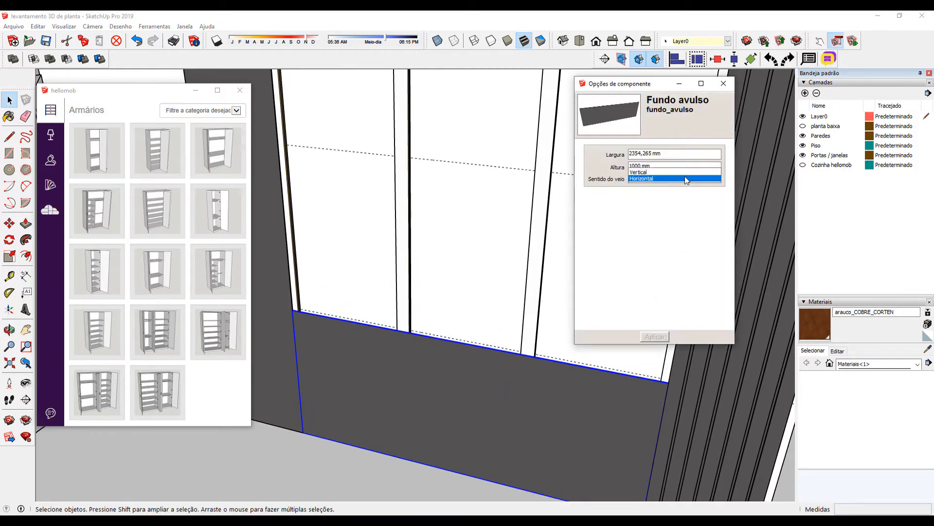
{"action": "left_click", "coordinate": [641, 172]}
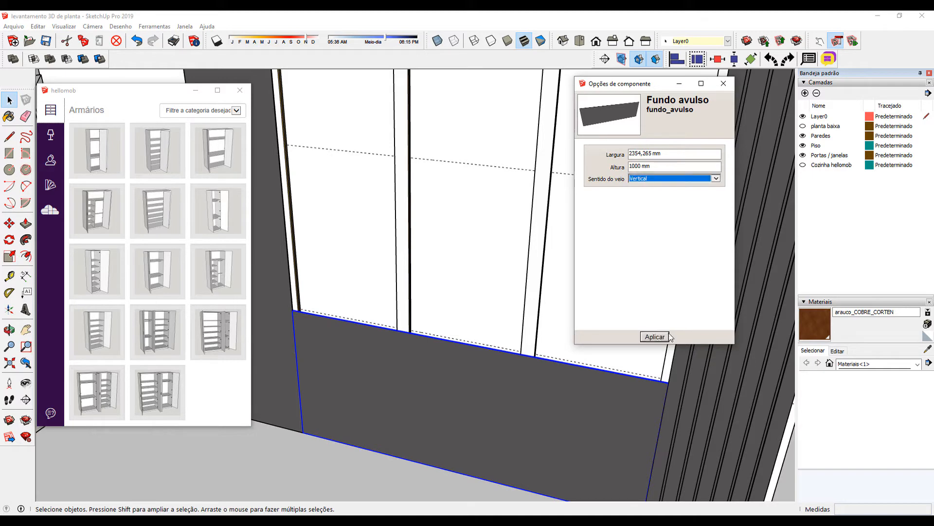
{"action": "left_click", "coordinate": [665, 337]}
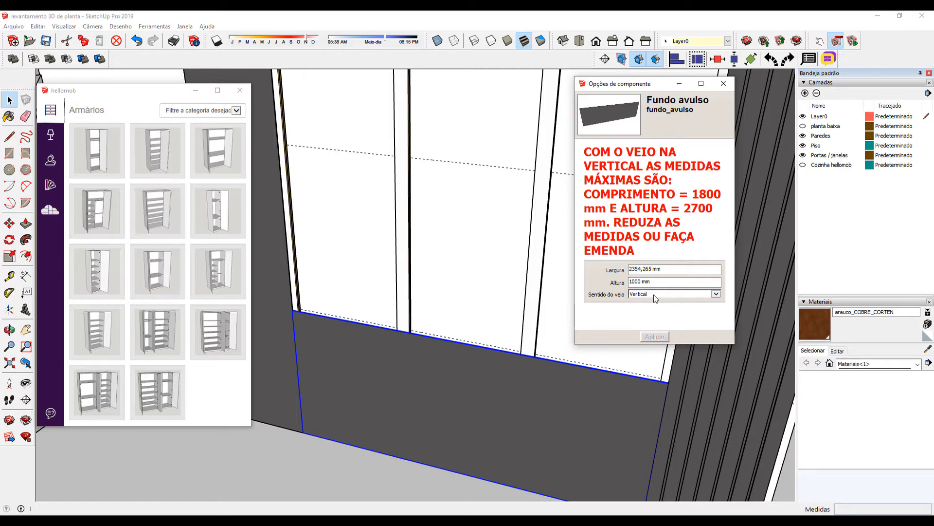
- Return the low Fundo panel's Sentido do veio to Horizontal
{"action": "left_click", "coordinate": [655, 294]}
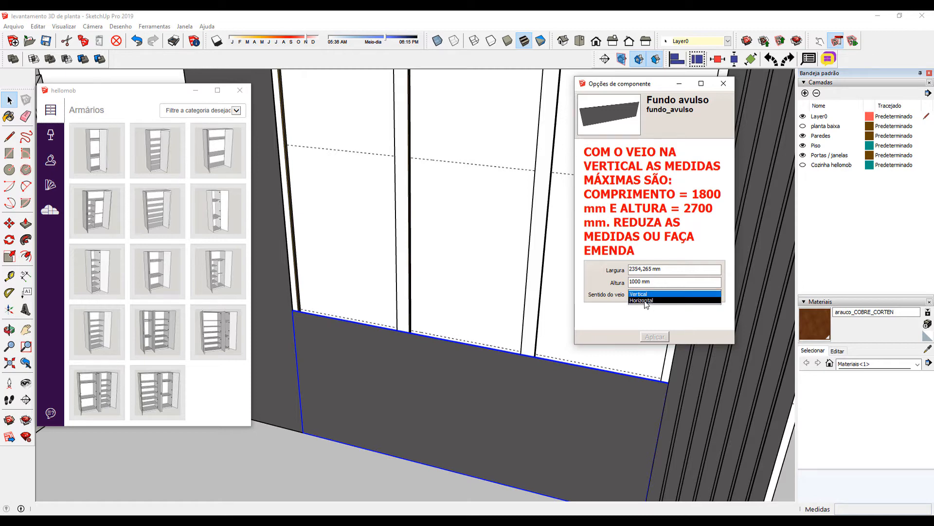
- Set the grain direction of the lower loose back panel to Horizontal and apply it
{"action": "left_click", "coordinate": [644, 300]}
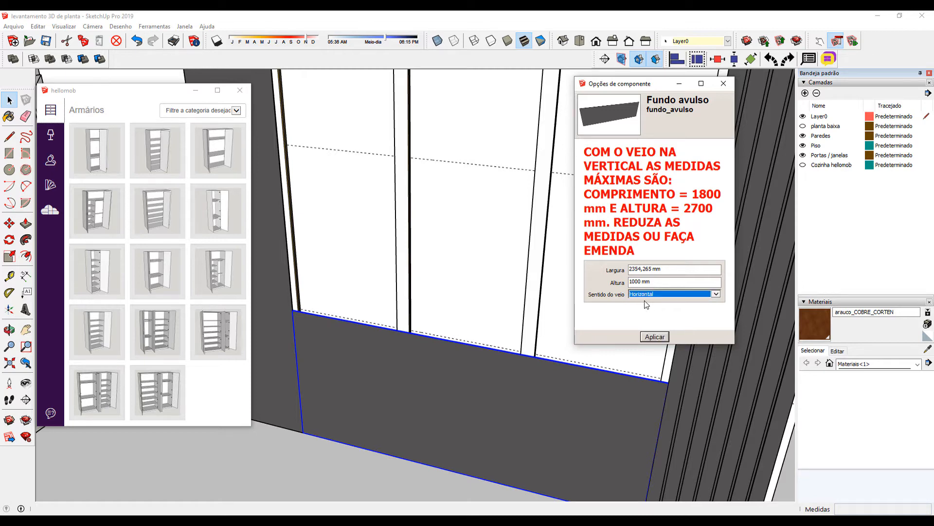
{"action": "left_click", "coordinate": [654, 341]}
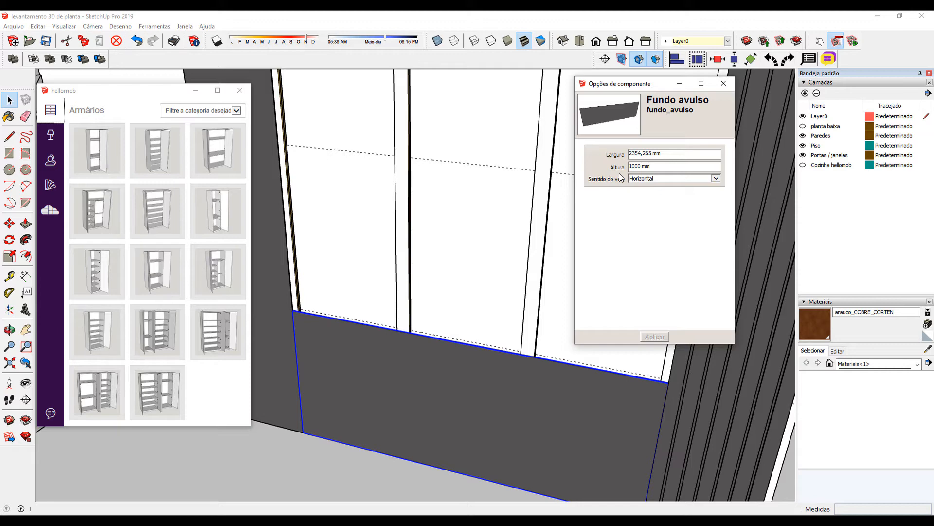
{"action": "middle_click_drag", "start_coordinate": [403, 367], "coordinate": [419, 376]}
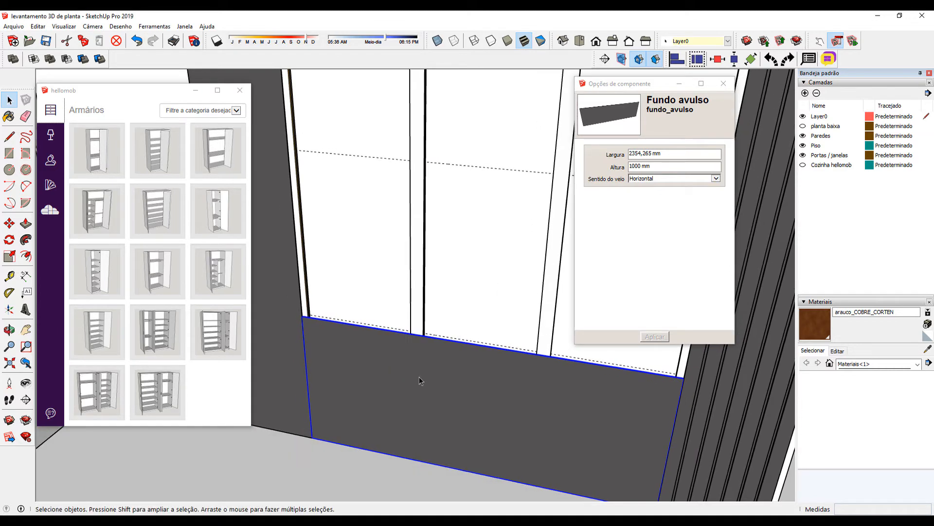
- Copy the lower back panel 1705 mm straight up, aligning it with the top corner of the side panel
{"action": "scroll", "coordinate": [419, 376], "scroll_direction": "up", "scroll_amount": 3}
{"action": "key", "text": "m"}
{"action": "middle_click_drag", "start_coordinate": [363, 350], "coordinate": [335, 301]}
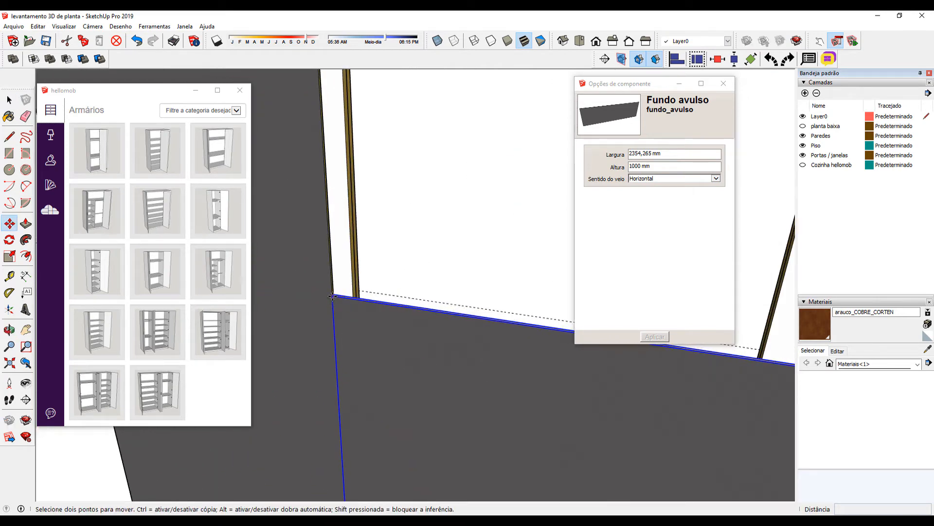
{"action": "left_click", "coordinate": [333, 296]}
{"action": "key", "text": "ctrl"}
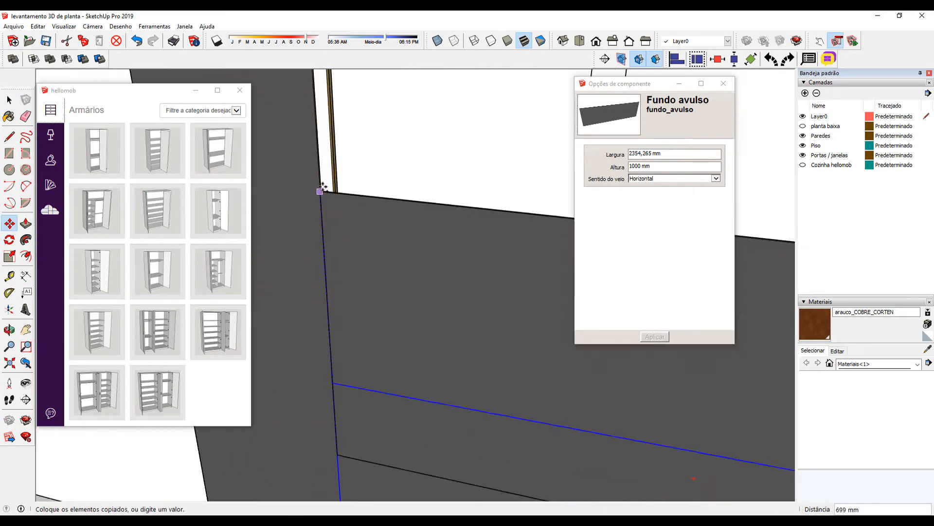
{"action": "middle_click_drag", "start_coordinate": [322, 188], "coordinate": [359, 222]}
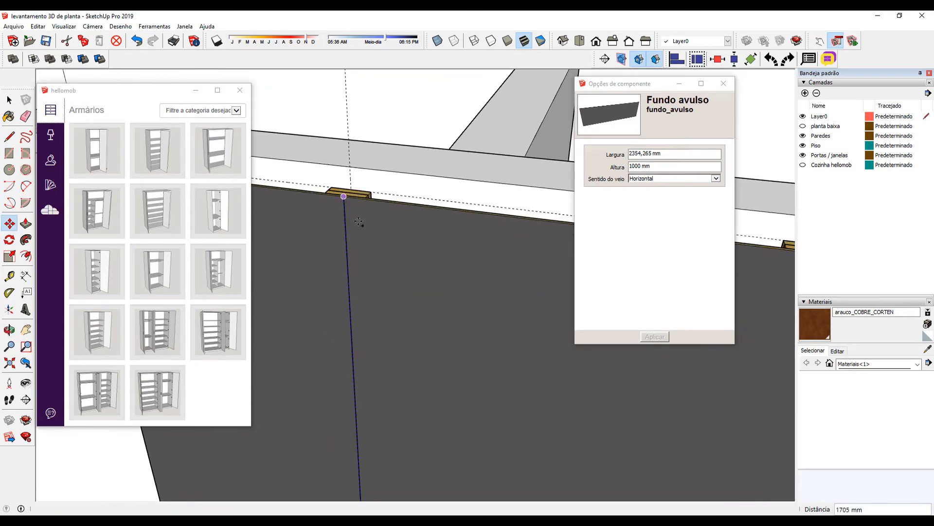
{"action": "left_click", "coordinate": [376, 306]}
- Scale the upper panel's height to about 0.60 along the blue axis, ending at the horizontal guide, and deselect it
{"action": "scroll", "coordinate": [376, 306], "scroll_direction": "down", "scroll_amount": 4}
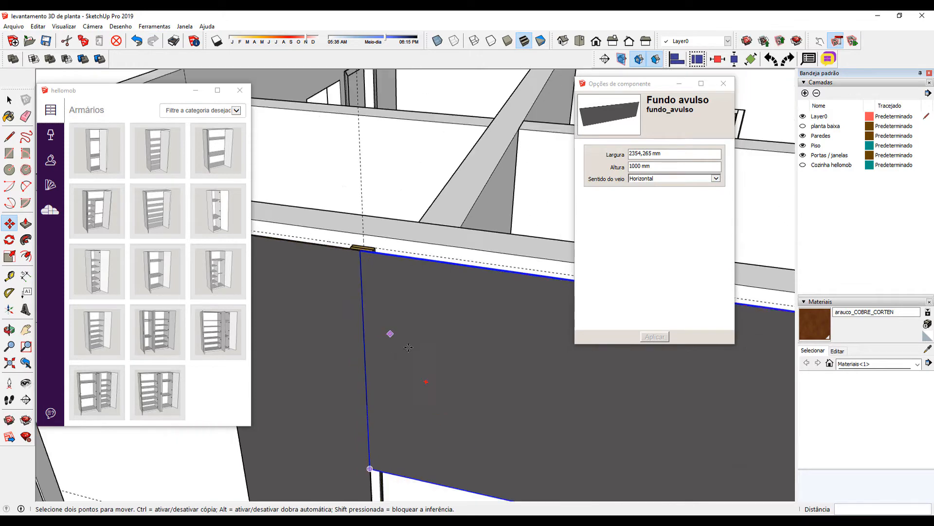
{"action": "scroll", "coordinate": [408, 347], "scroll_direction": "down", "scroll_amount": 1}
{"action": "middle_click_drag", "start_coordinate": [408, 347], "coordinate": [363, 264], "text": "shift"}
{"action": "key", "text": "s"}
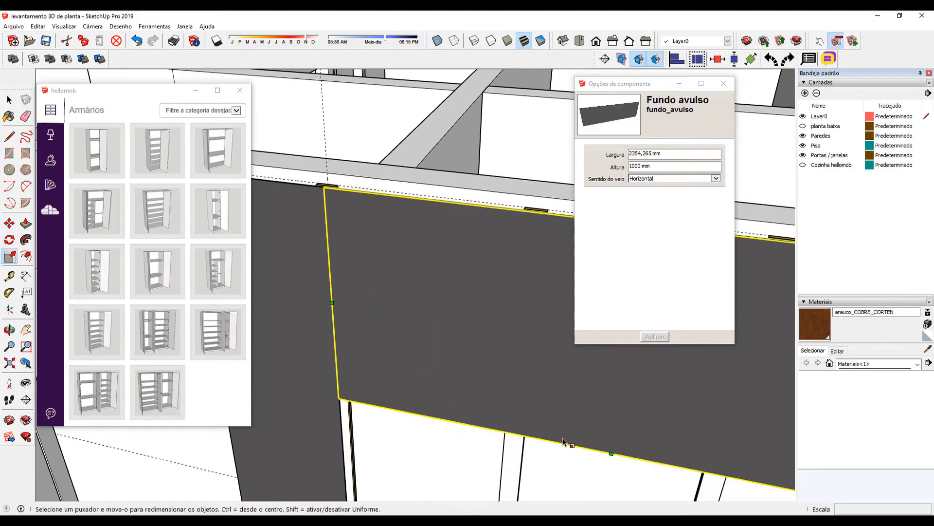
{"action": "left_click", "coordinate": [612, 454]}
{"action": "middle_click_drag", "start_coordinate": [450, 323], "coordinate": [394, 180]}
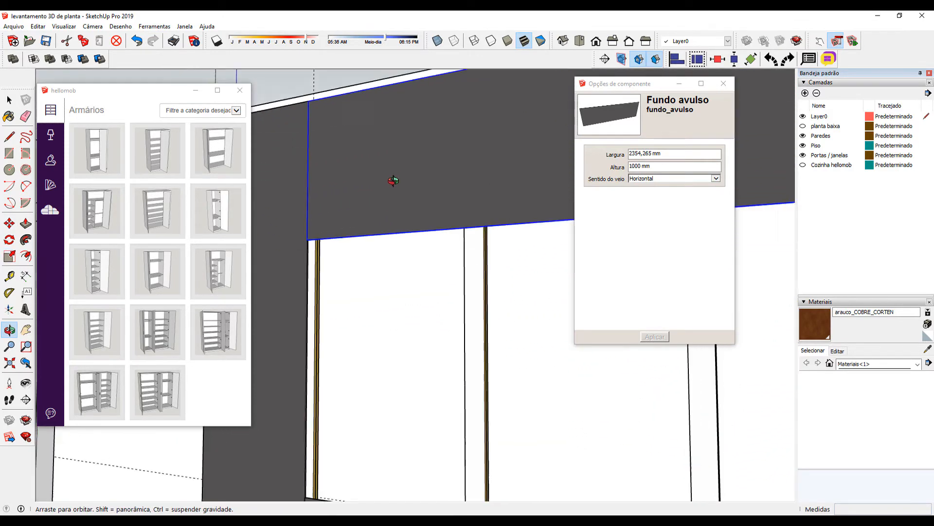
{"action": "key", "text": "s"}
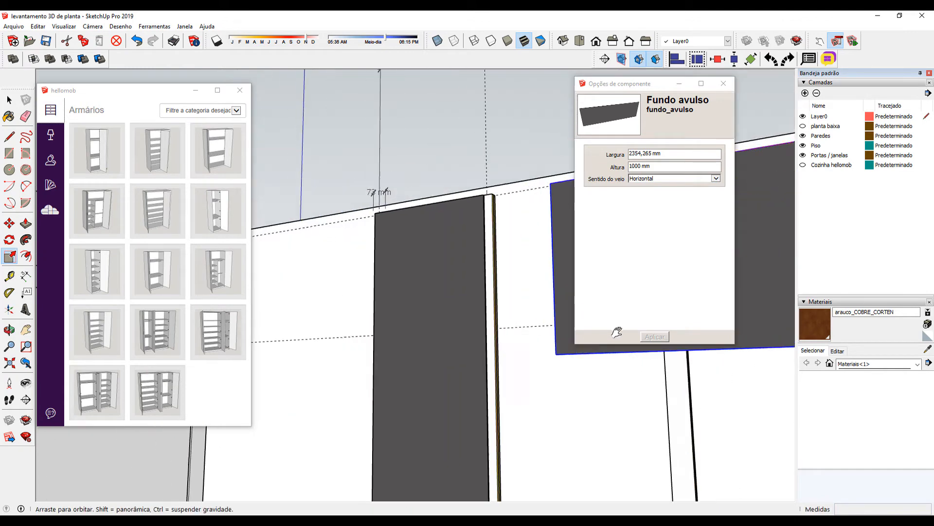
{"action": "middle_click_drag", "start_coordinate": [617, 332], "coordinate": [638, 337], "text": "shift"}
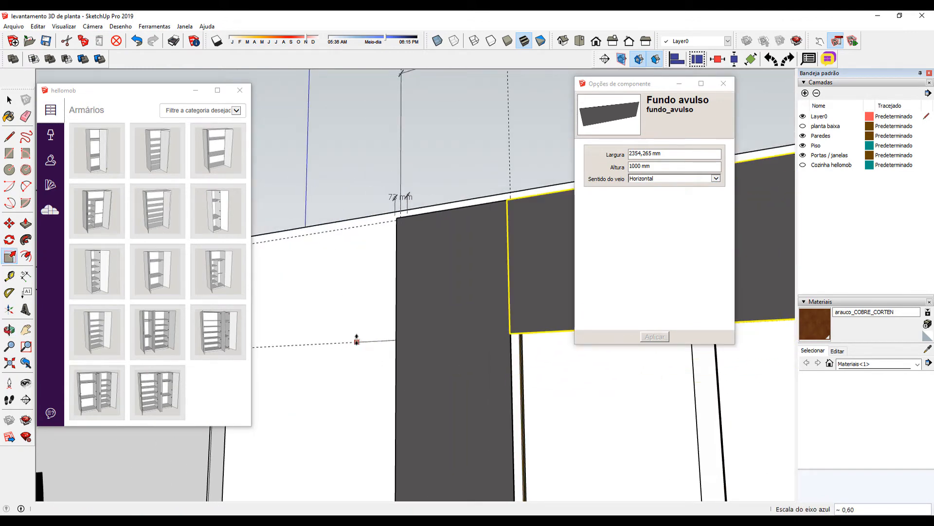
{"action": "left_click", "coordinate": [357, 339]}
{"action": "middle_click_drag", "start_coordinate": [357, 339], "coordinate": [312, 262]}
{"action": "scroll", "coordinate": [411, 351], "scroll_direction": "down", "scroll_amount": 1}
{"action": "middle_click_drag", "start_coordinate": [411, 350], "coordinate": [424, 395]}
{"action": "key", "text": "space"}
{"action": "left_click", "coordinate": [443, 184]}
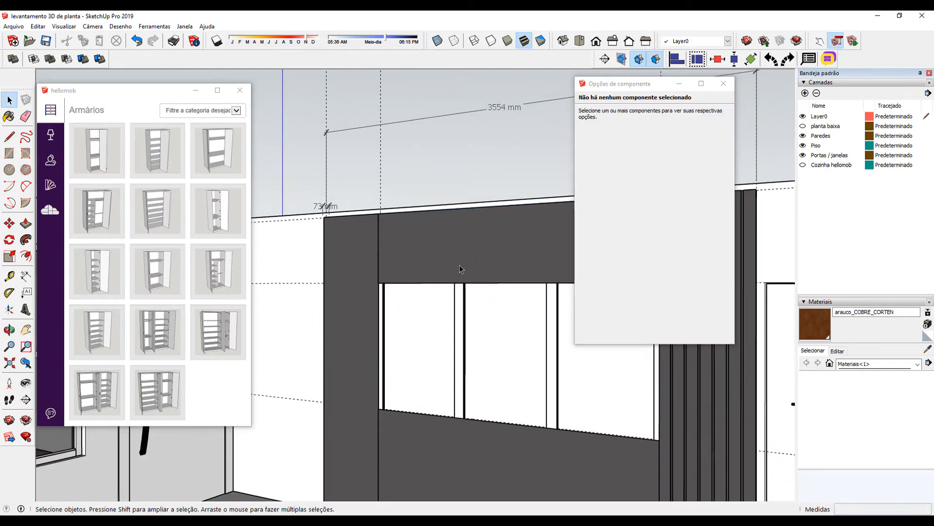
- Examine the complete wall panelling from several angles, including how the lower back panel meets the slatted side panels
{"action": "middle_click_drag", "start_coordinate": [460, 340], "coordinate": [590, 180]}
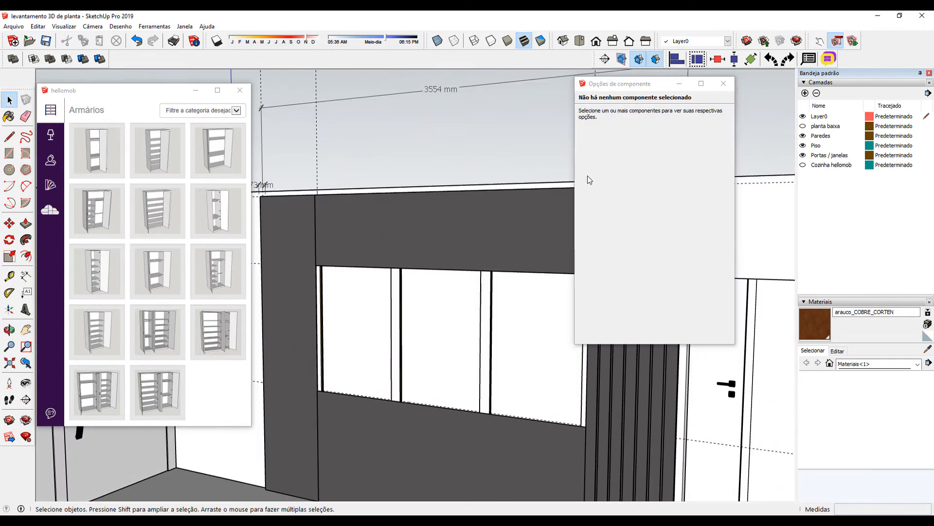
{"action": "left_click_drag", "start_coordinate": [655, 84], "coordinate": [830, 147]}
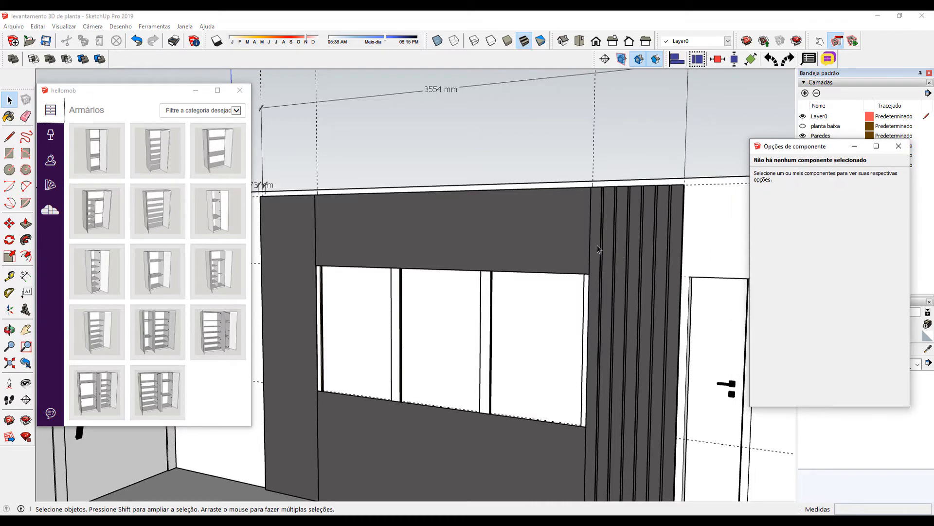
{"action": "middle_click_drag", "start_coordinate": [597, 249], "coordinate": [487, 309]}
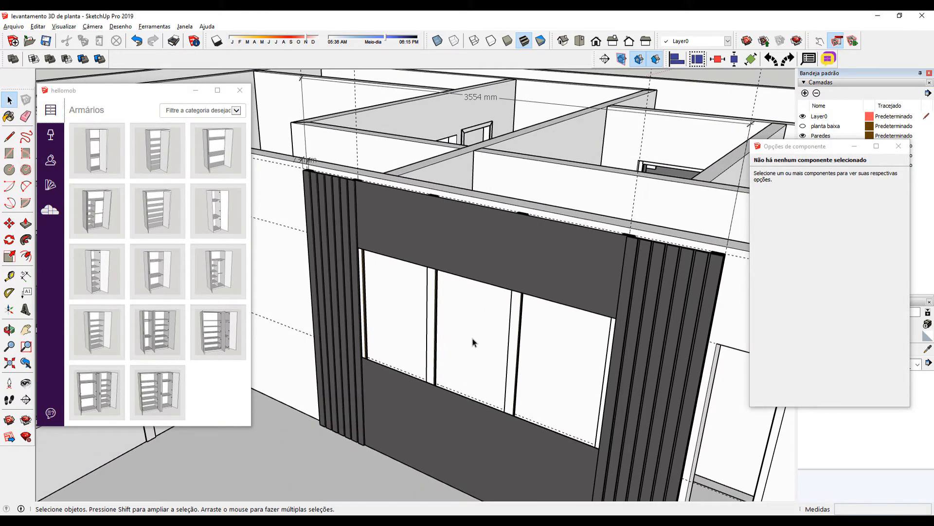
{"action": "middle_click_drag", "start_coordinate": [413, 292], "coordinate": [524, 341]}
{"action": "scroll", "coordinate": [414, 252], "scroll_direction": "up", "scroll_amount": 5}
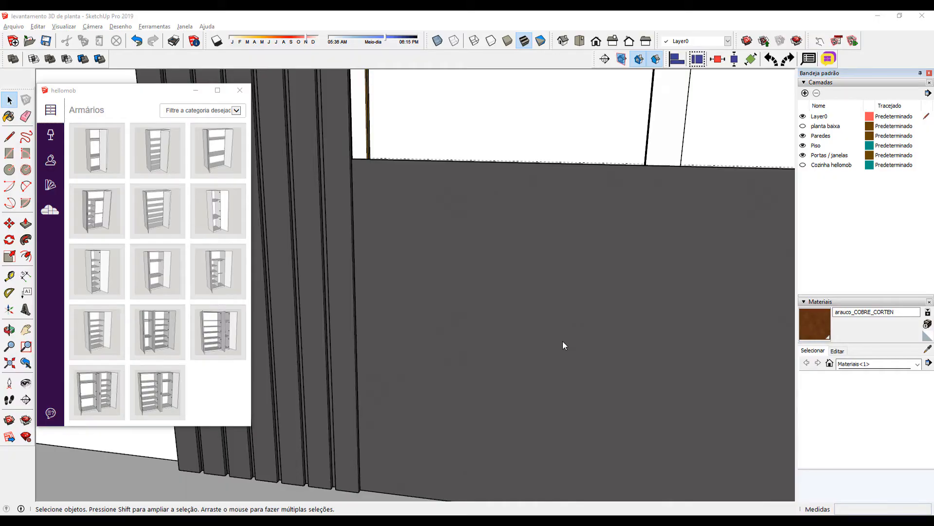
{"action": "middle_click_drag", "start_coordinate": [472, 329], "coordinate": [423, 334]}
{"action": "scroll", "coordinate": [520, 367], "scroll_direction": "down", "scroll_amount": 3}
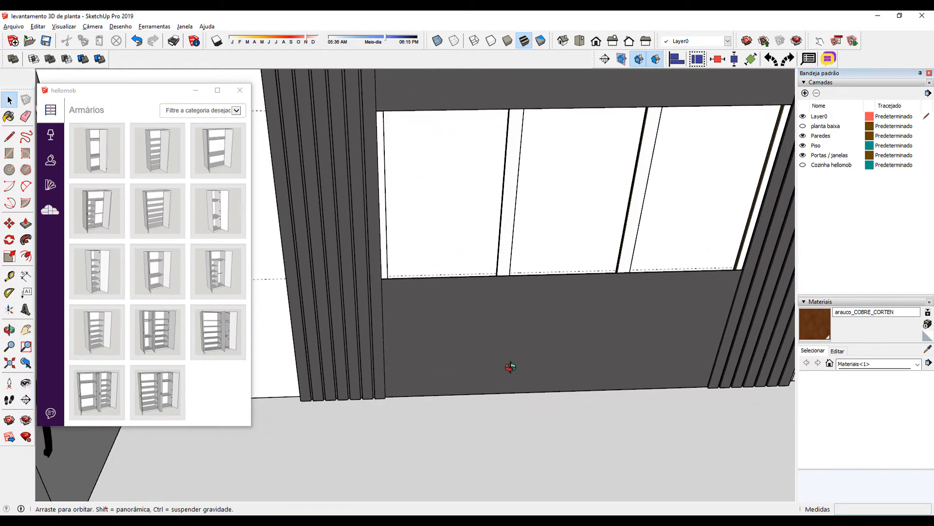
{"action": "middle_click_drag", "start_coordinate": [511, 367], "coordinate": [445, 306]}
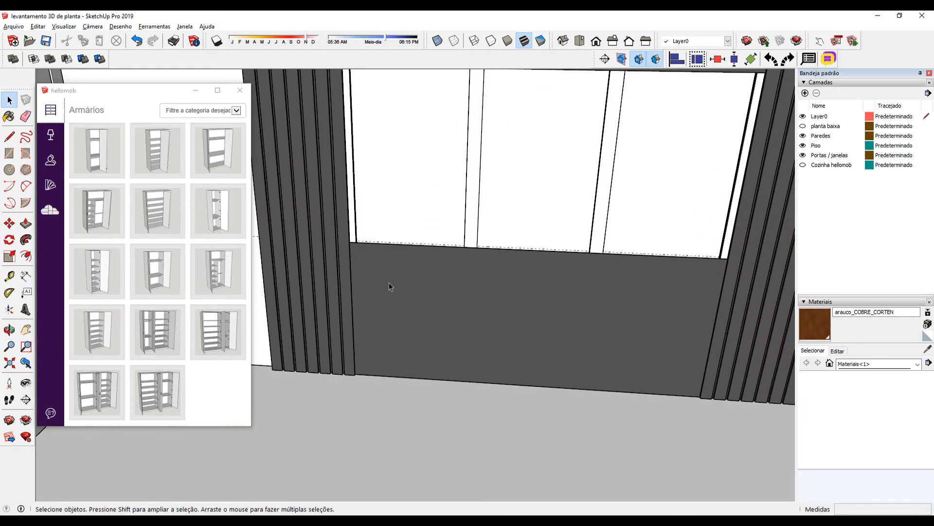
{"action": "middle_click_drag", "start_coordinate": [676, 334], "coordinate": [491, 312]}
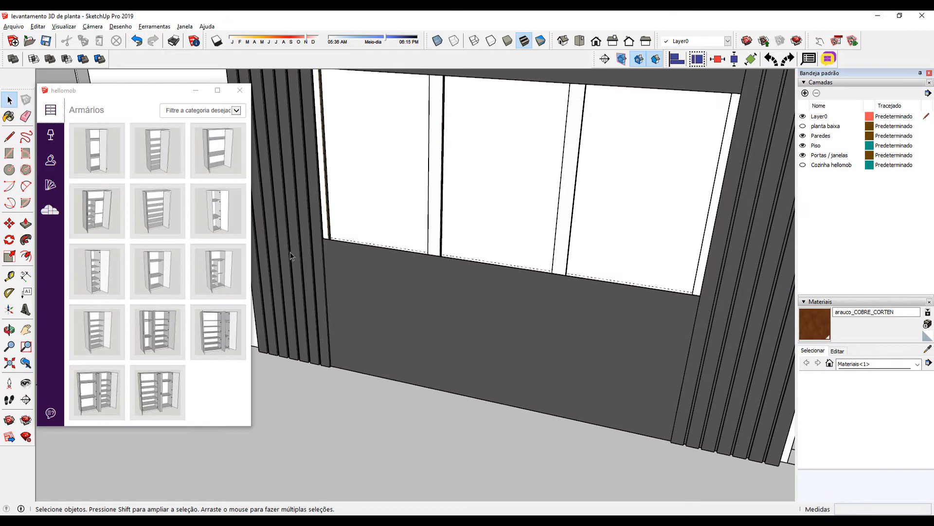
- Select the left slatted panel and show its component options to review its dimensions and groove settings
{"action": "scroll", "coordinate": [305, 257], "scroll_direction": "up", "scroll_amount": 3}
{"action": "middle_click_drag", "start_coordinate": [306, 258], "coordinate": [338, 279]}
{"action": "left_click", "coordinate": [336, 278]}
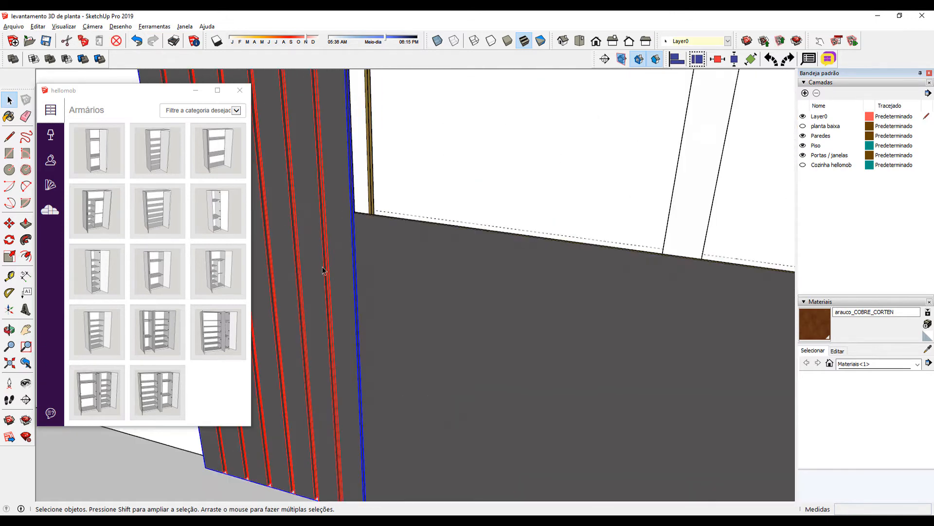
{"action": "left_click", "coordinate": [837, 41]}
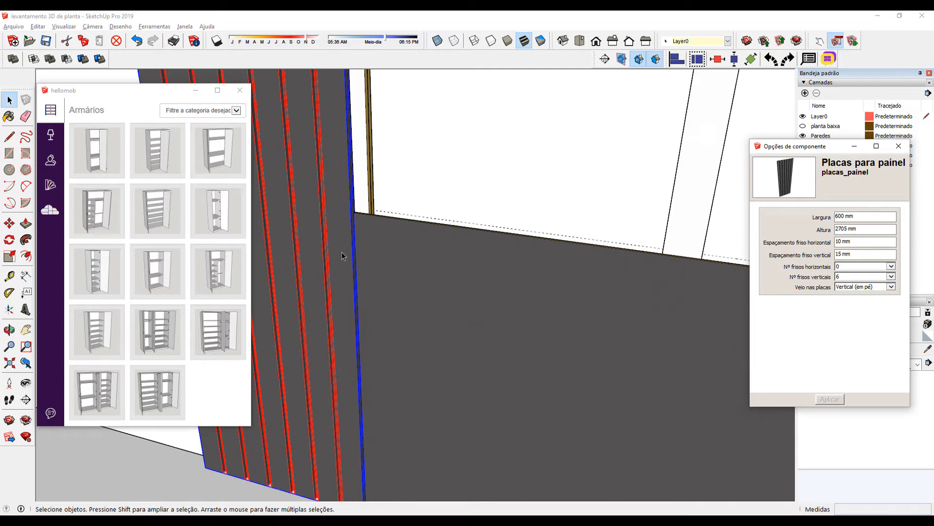
{"action": "scroll", "coordinate": [346, 260], "scroll_direction": "down", "scroll_amount": 3}
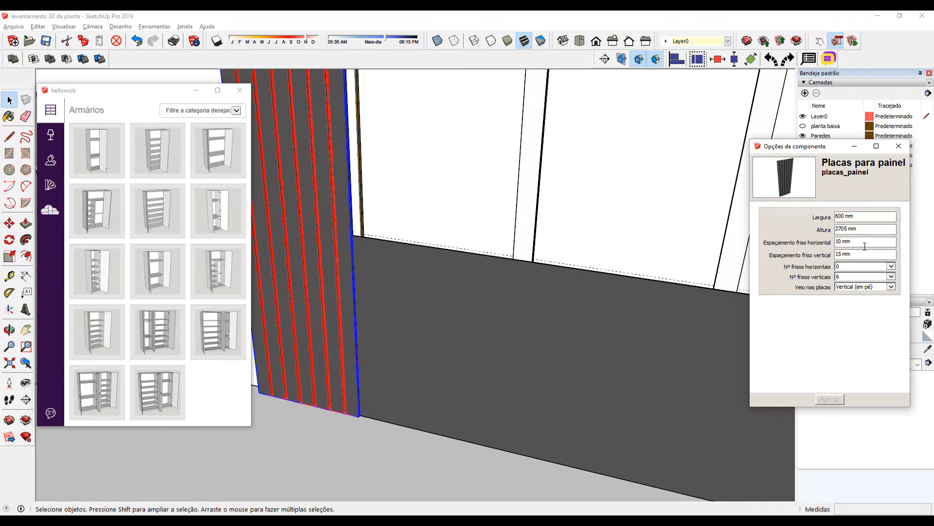
- Filter the furniture library to the Tamponamento / Envoltório category
{"action": "left_click", "coordinate": [213, 112]}
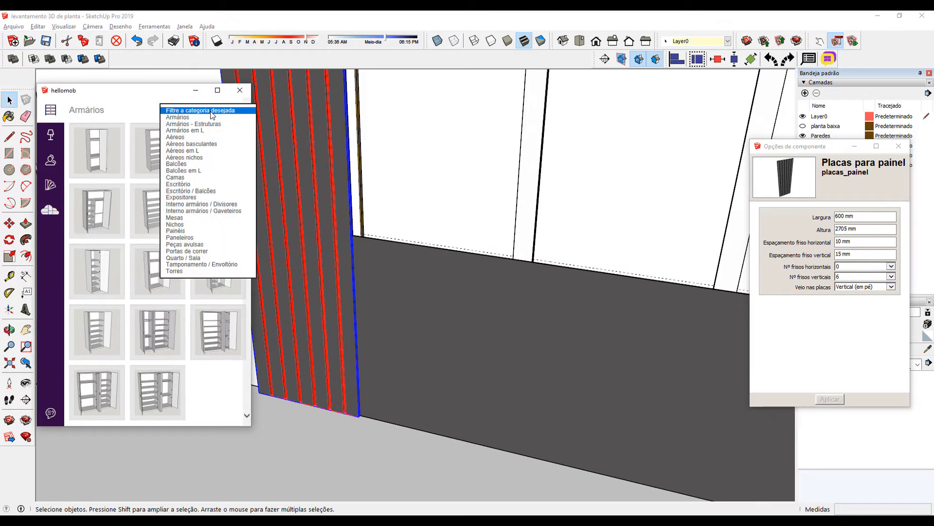
{"action": "left_click", "coordinate": [197, 266]}
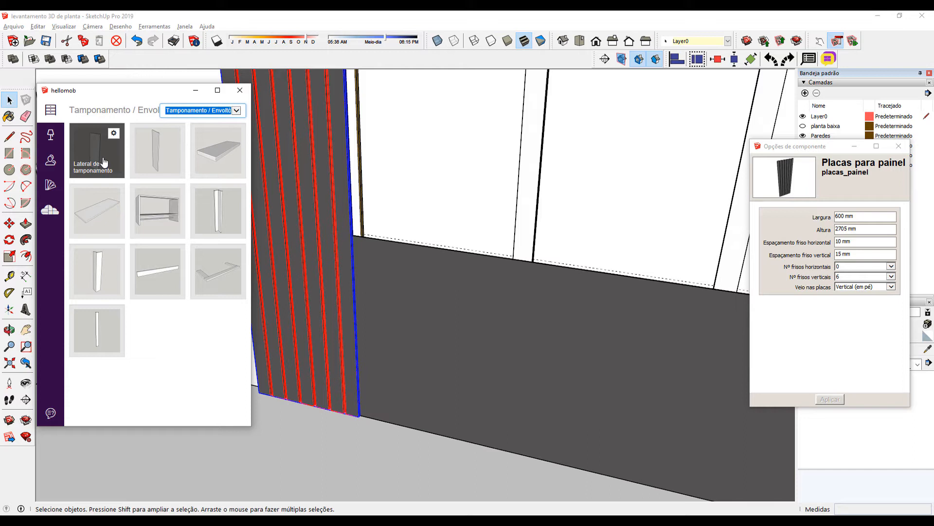
- Select the lower back panel and place a vertical guide 15 mm inside its left edge
{"action": "left_click", "coordinate": [482, 340]}
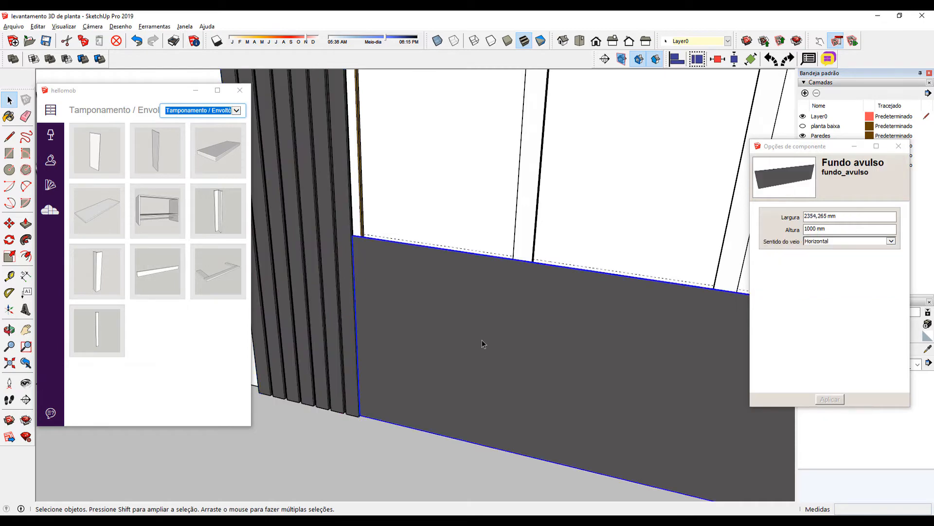
{"action": "middle_click_drag", "start_coordinate": [474, 341], "coordinate": [278, 289]}
{"action": "key", "text": "t"}
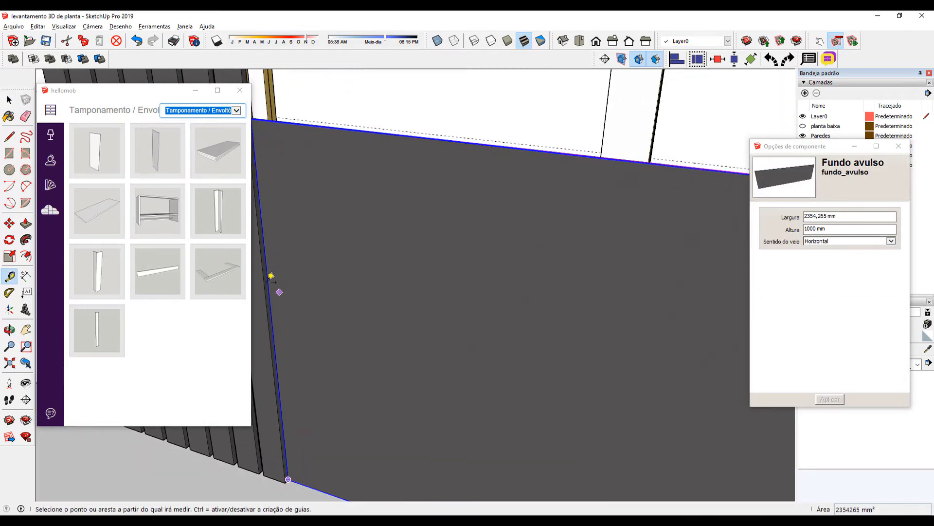
{"action": "left_click", "coordinate": [268, 284]}
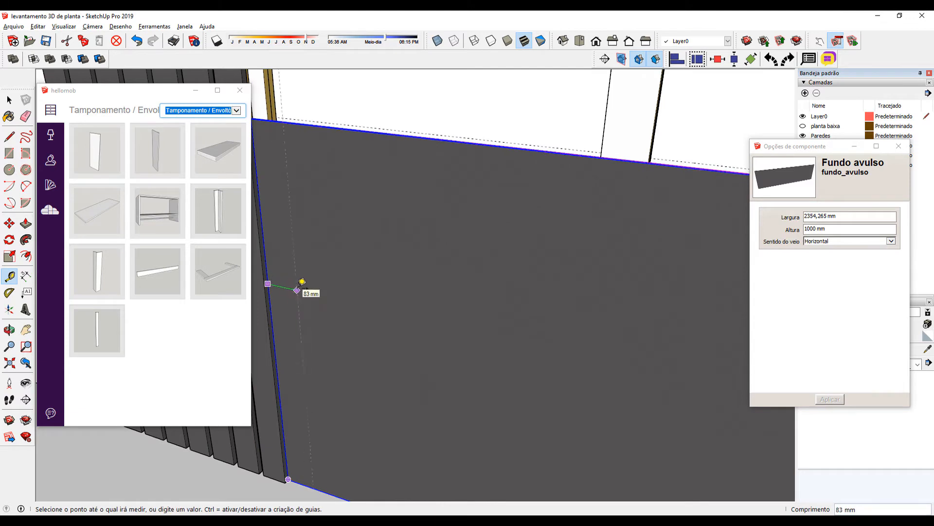
{"action": "type", "text": "15"}
{"action": "key", "text": "Return"}
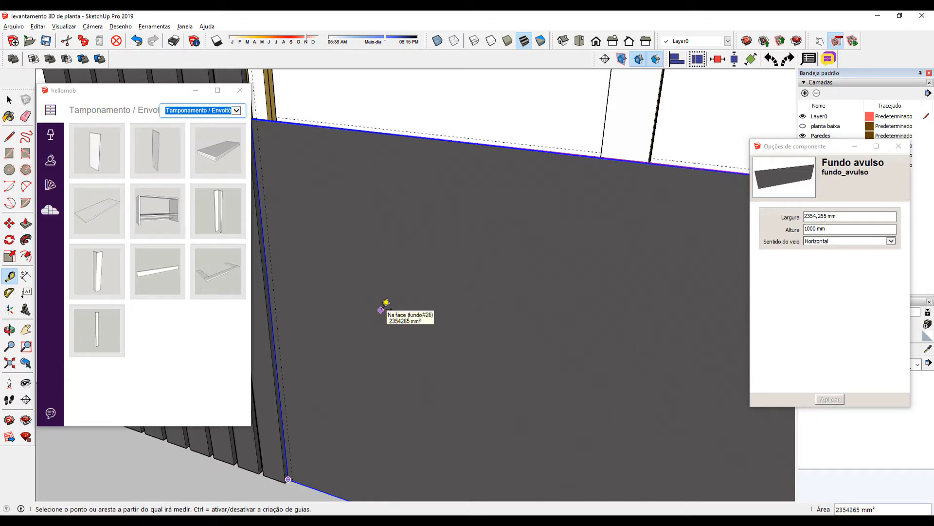
- Draw a horizontal line about 2339 mm long across the lower panel, from the vertical guide to its right edge
{"action": "middle_click_drag", "start_coordinate": [382, 308], "coordinate": [404, 307]}
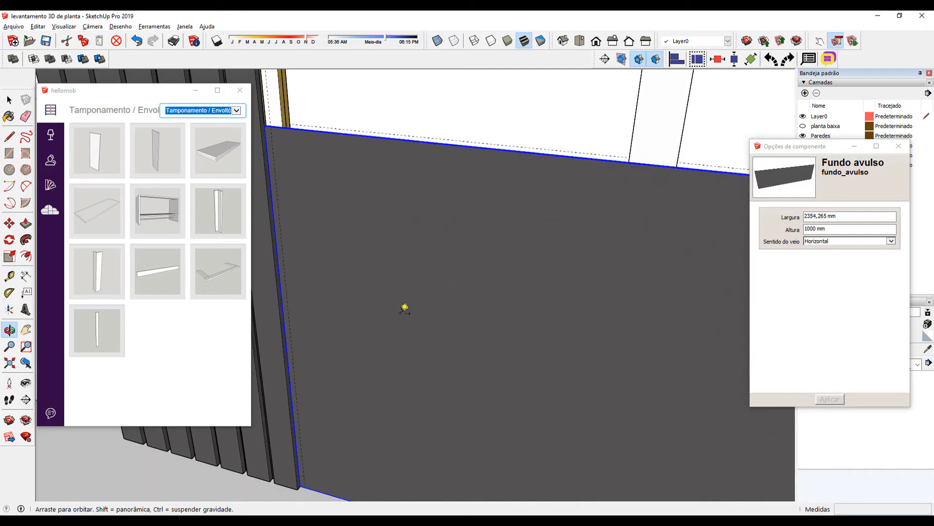
{"action": "key", "text": "l"}
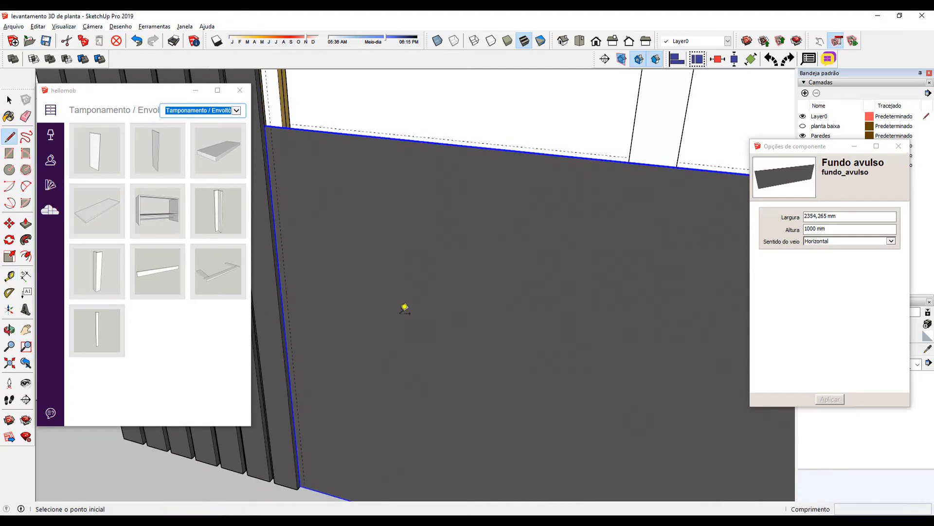
{"action": "left_click", "coordinate": [286, 287]}
{"action": "scroll", "coordinate": [350, 293], "scroll_direction": "down", "scroll_amount": 3}
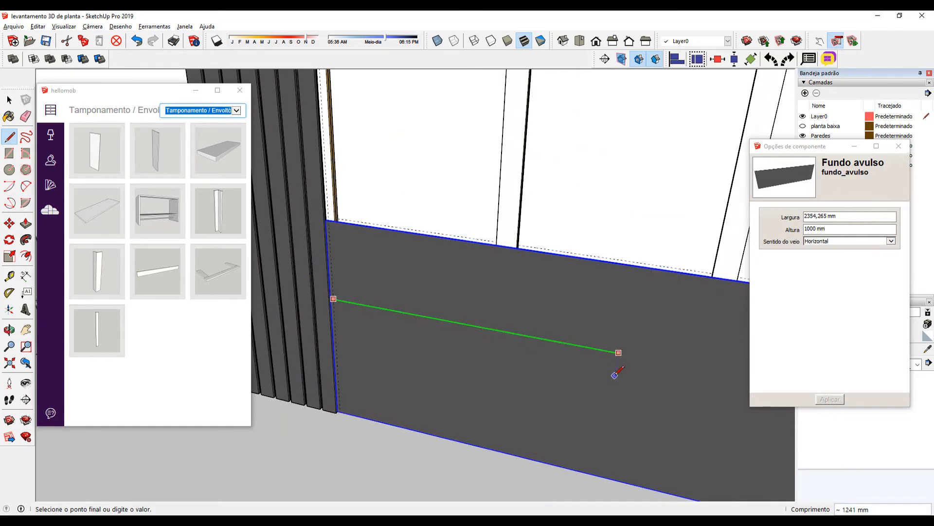
{"action": "middle_click_drag", "start_coordinate": [616, 375], "coordinate": [593, 235]}
{"action": "scroll", "coordinate": [625, 215], "scroll_direction": "up", "scroll_amount": 4}
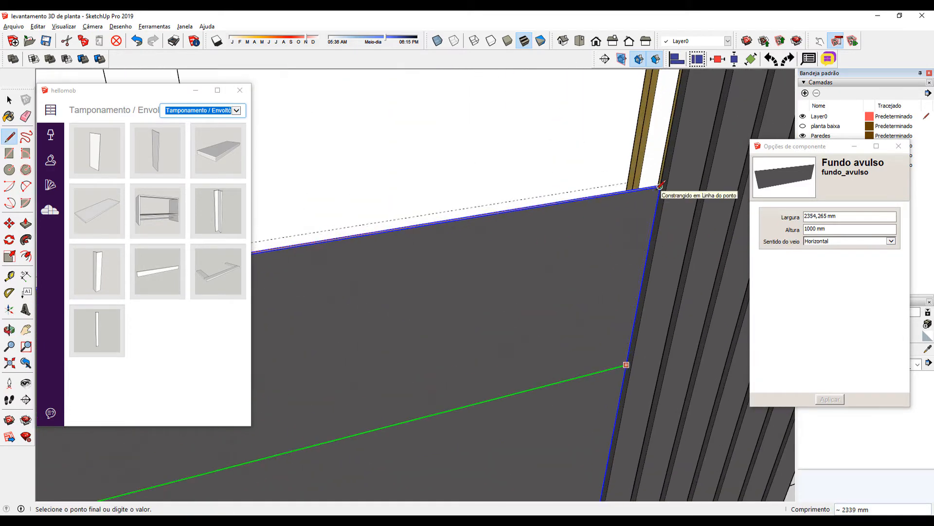
{"action": "key", "text": "space"}
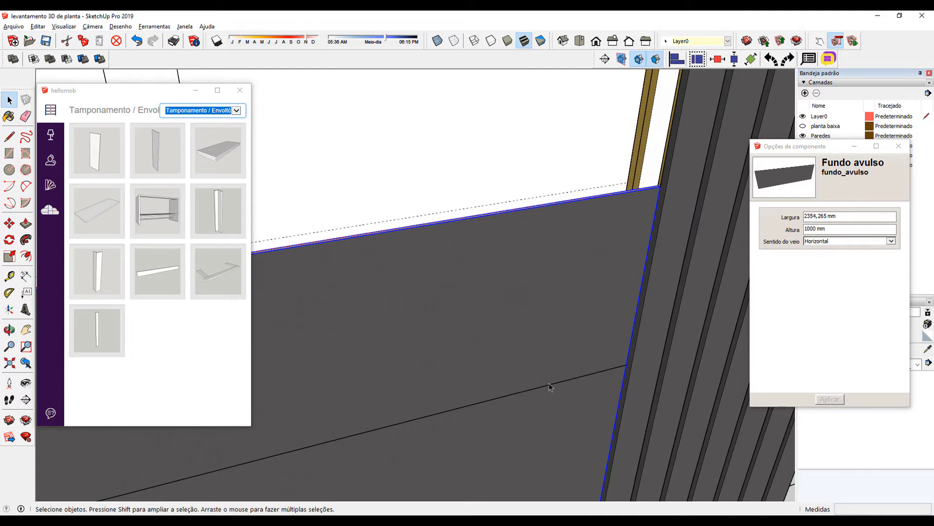
- Select the horizontal line on the lower panel and close the component options
{"action": "left_click", "coordinate": [549, 386]}
{"action": "middle_click_drag", "start_coordinate": [549, 387], "coordinate": [613, 374]}
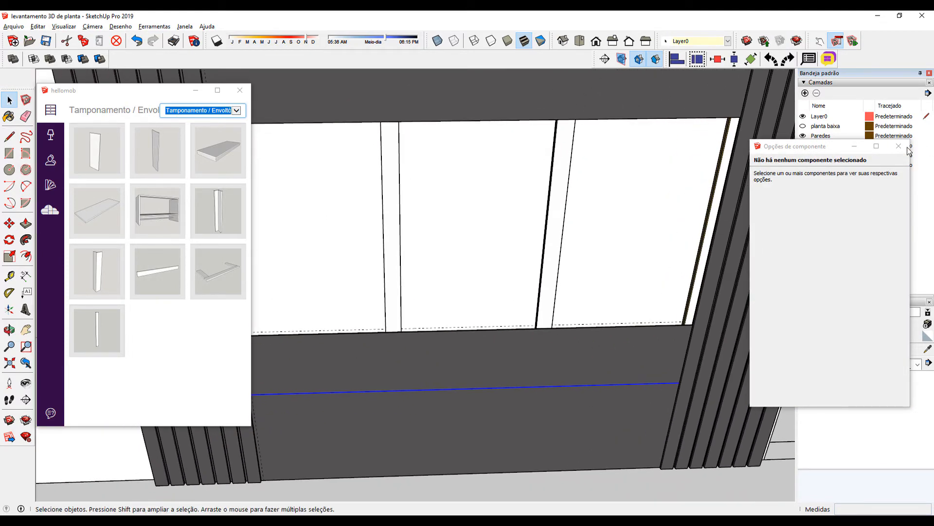
{"action": "left_click", "coordinate": [899, 148]}
{"action": "middle_click_drag", "start_coordinate": [574, 340], "coordinate": [630, 323]}
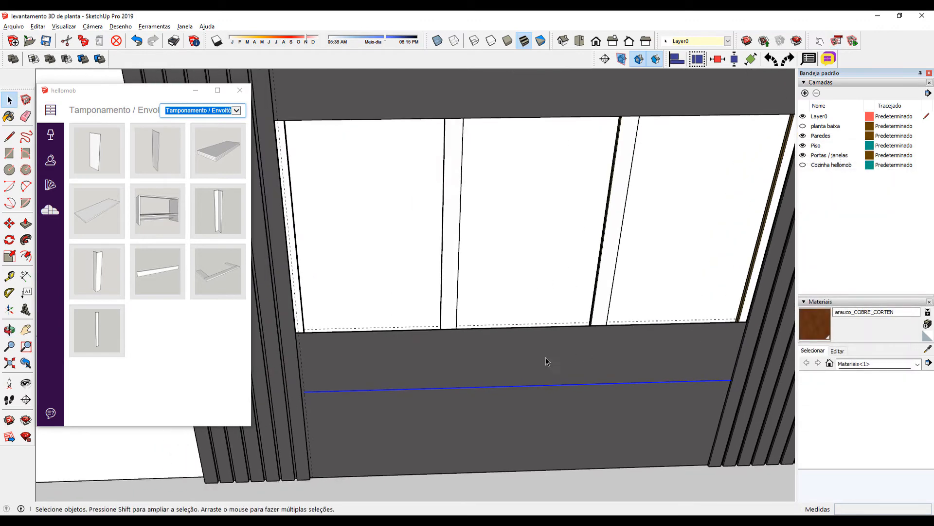
- Divide the horizontal line on the lower panel into equal segments
{"action": "right_click", "coordinate": [366, 392]}
{"action": "left_click", "coordinate": [361, 391]}
{"action": "right_click", "coordinate": [360, 391]}
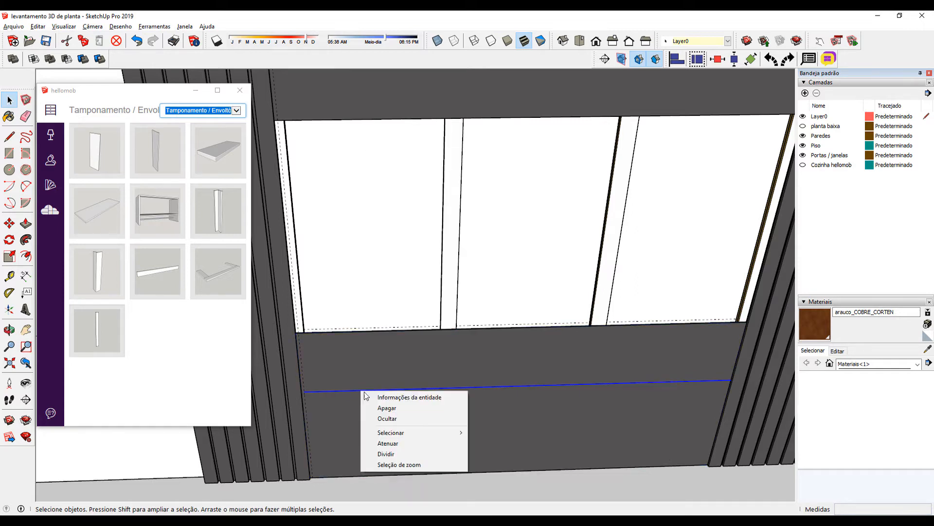
{"action": "left_click", "coordinate": [413, 454]}
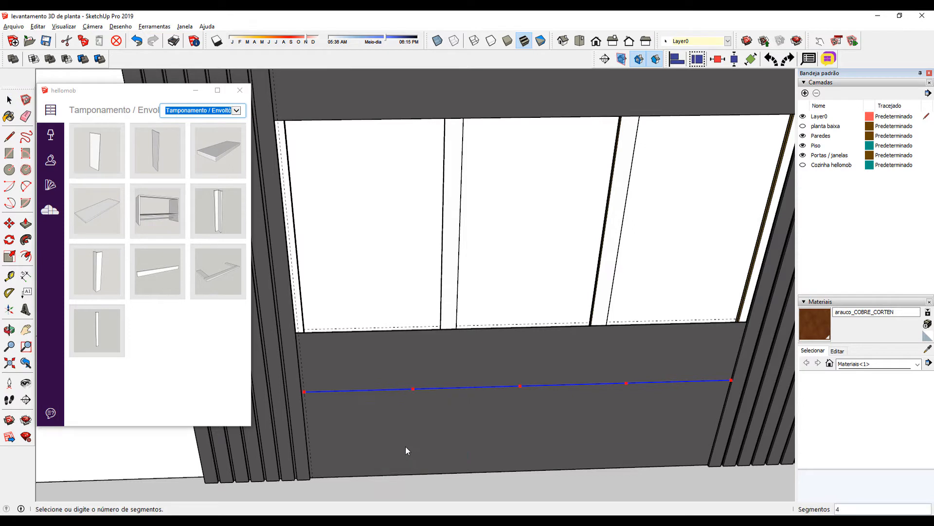
{"action": "left_click", "coordinate": [321, 397]}
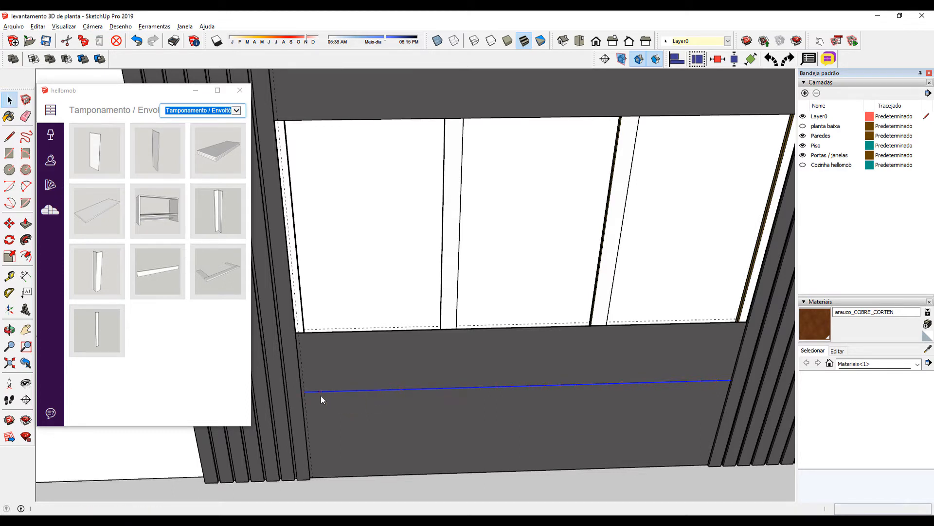
- Delete the divided line's segments on the lower panel, keeping only the first one beside the vertical guide
{"action": "left_click", "coordinate": [331, 397]}
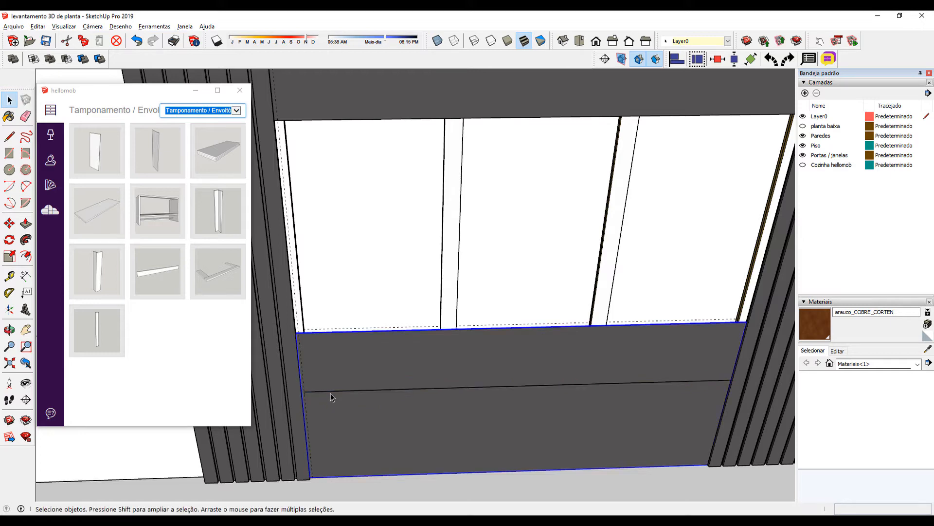
{"action": "left_click", "coordinate": [334, 390]}
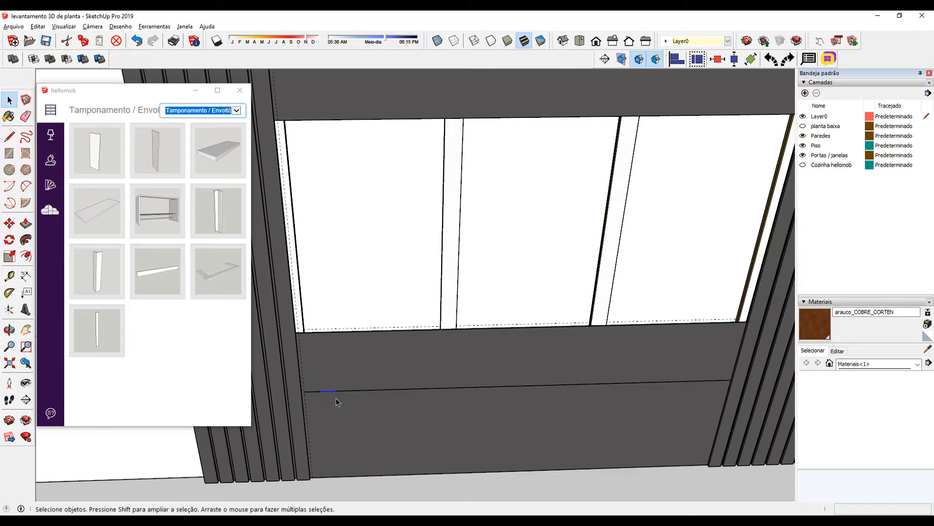
{"action": "key", "text": "Delete"}
{"action": "scroll", "coordinate": [336, 398], "scroll_direction": "up", "scroll_amount": 4}
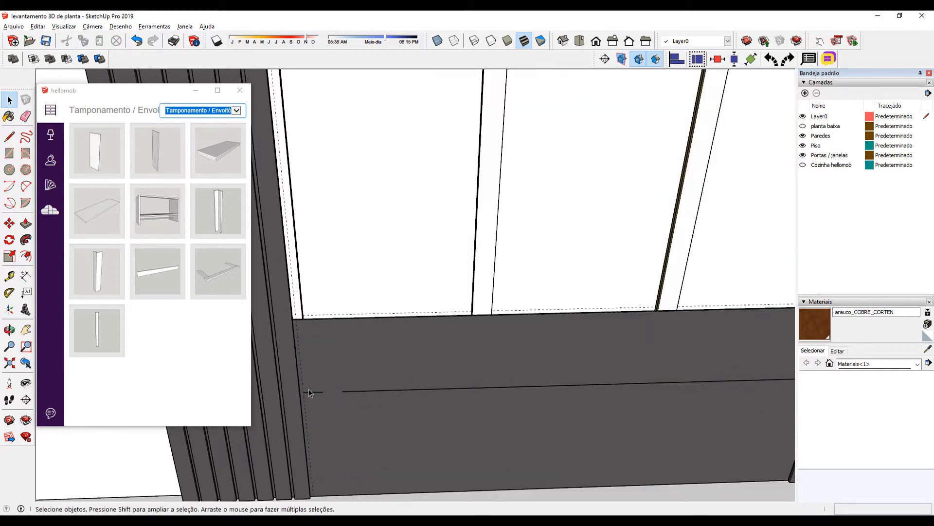
{"action": "left_click", "coordinate": [378, 393]}
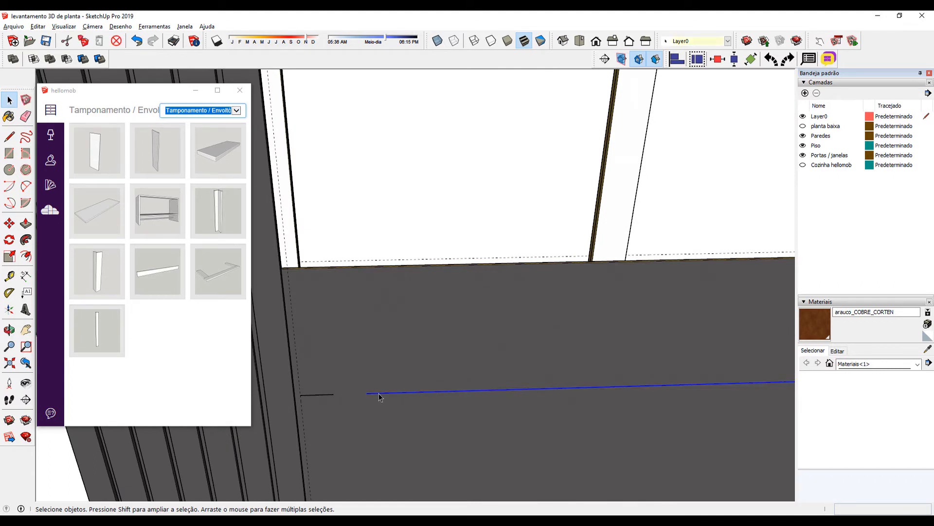
{"action": "key", "text": "Delete"}
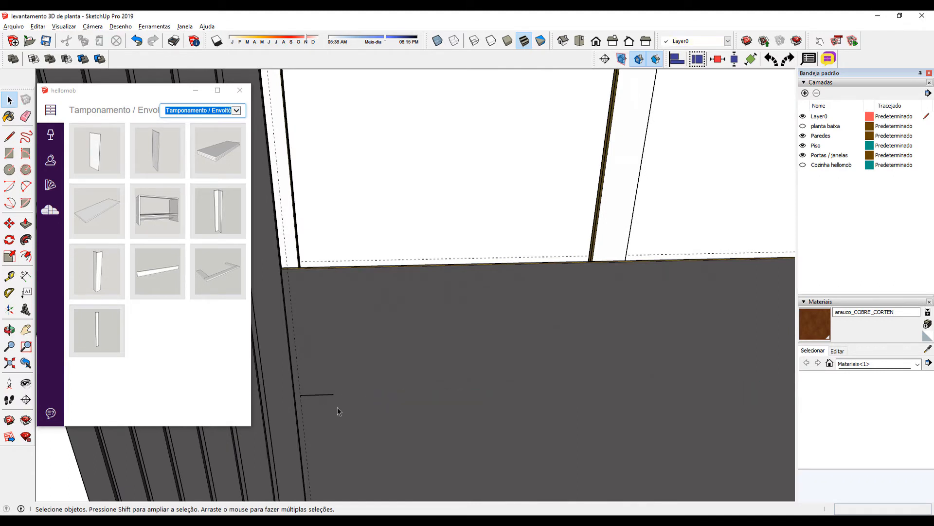
- Place a vertical guide at the free end of the remaining segment and another 15 mm inside it
{"action": "key", "text": "t"}
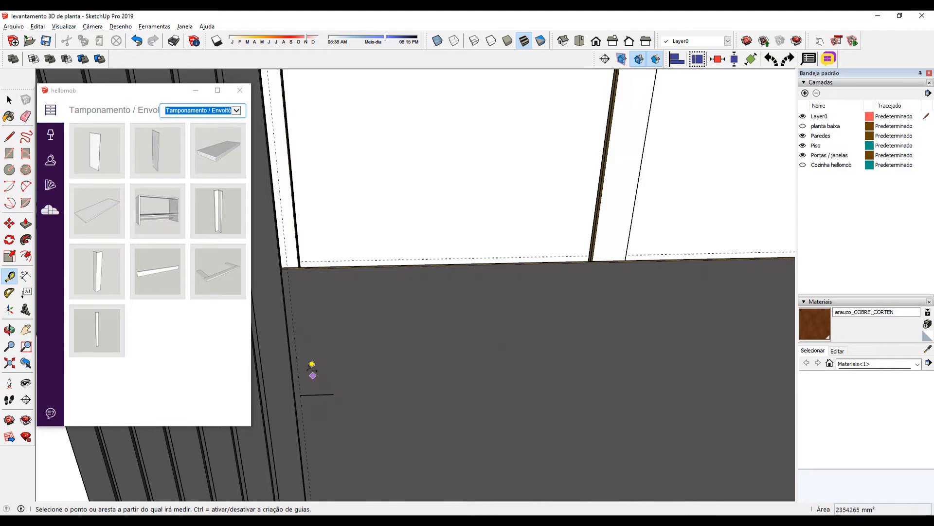
{"action": "left_click", "coordinate": [297, 367]}
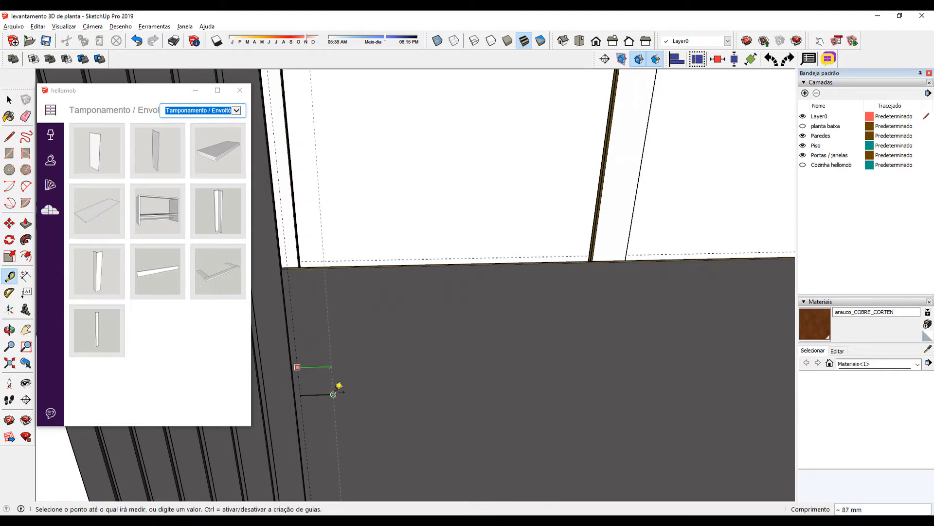
{"action": "left_click", "coordinate": [336, 384]}
{"action": "left_click", "coordinate": [332, 373]}
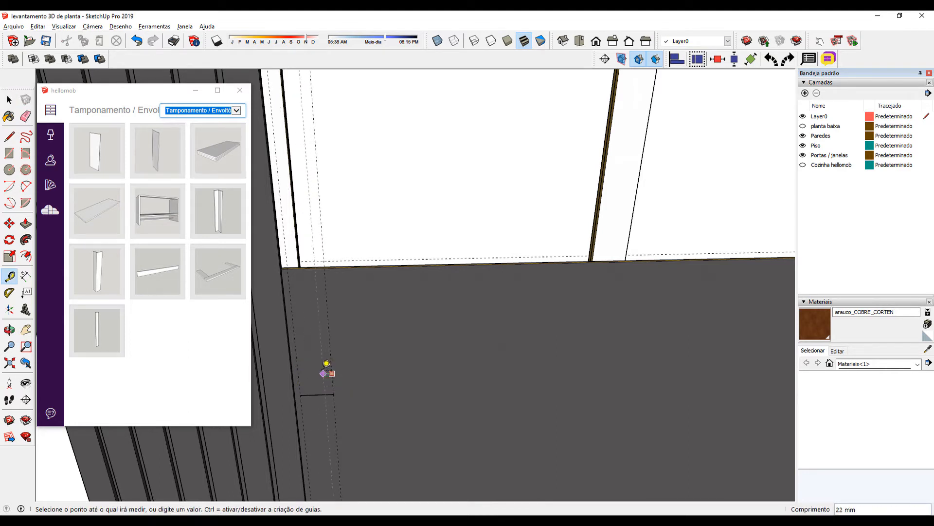
{"action": "left_click", "coordinate": [322, 373]}
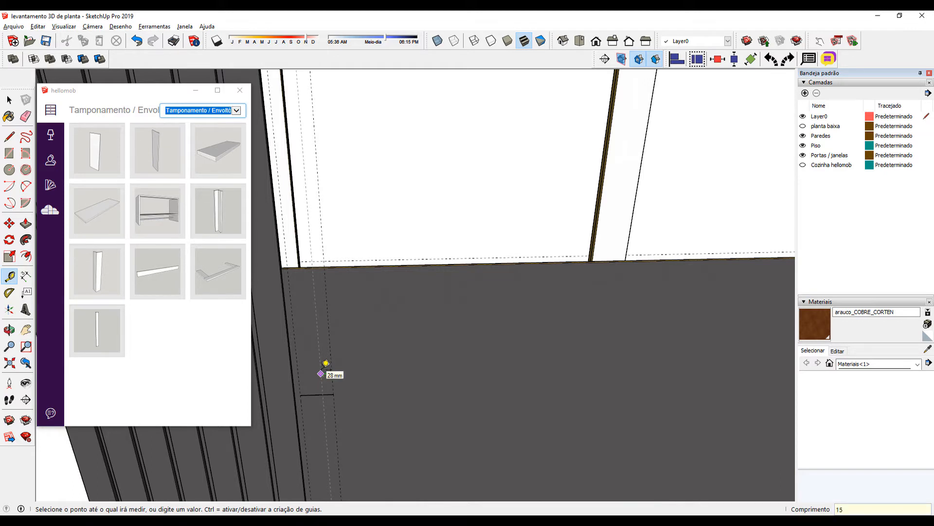
{"action": "left_click", "coordinate": [325, 363]}
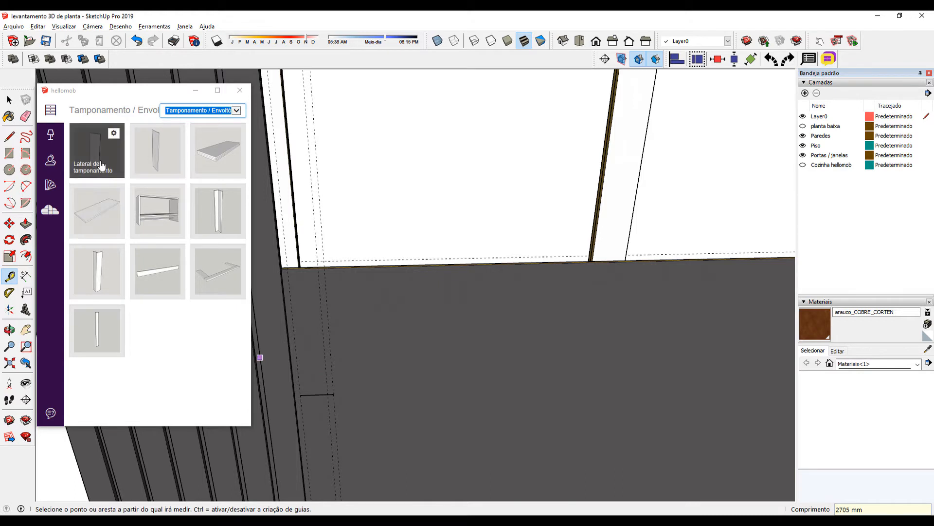
- Filter the furniture library to the Peças avulsas category
{"action": "left_click", "coordinate": [210, 114]}
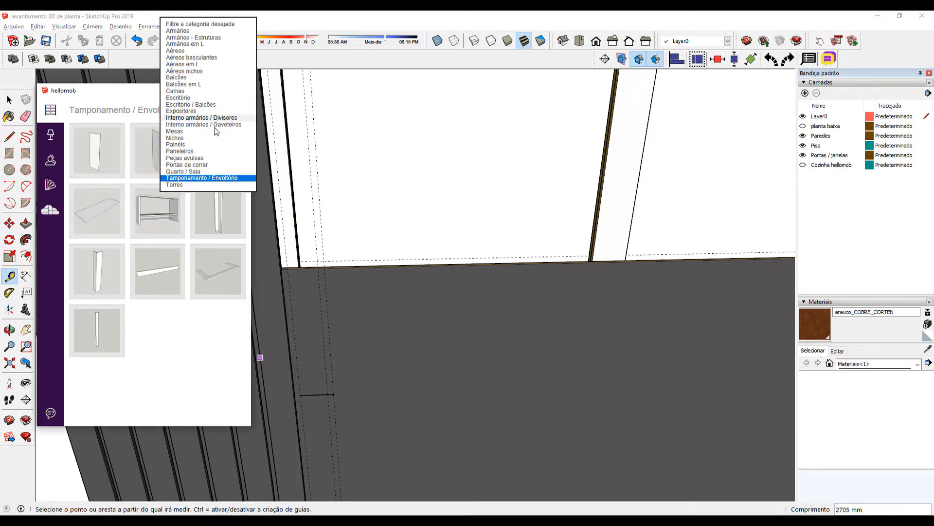
{"action": "left_click", "coordinate": [187, 159]}
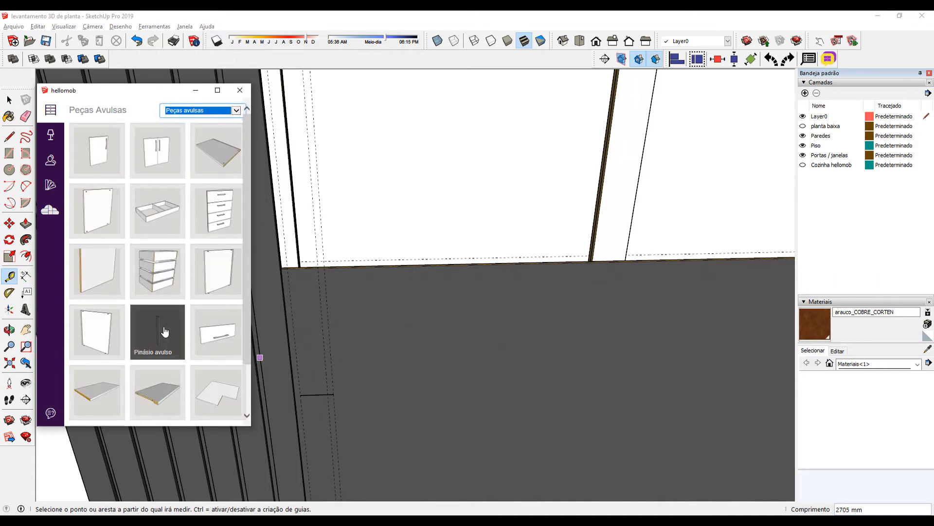
{"action": "scroll", "coordinate": [164, 331], "scroll_direction": "down", "scroll_amount": 2}
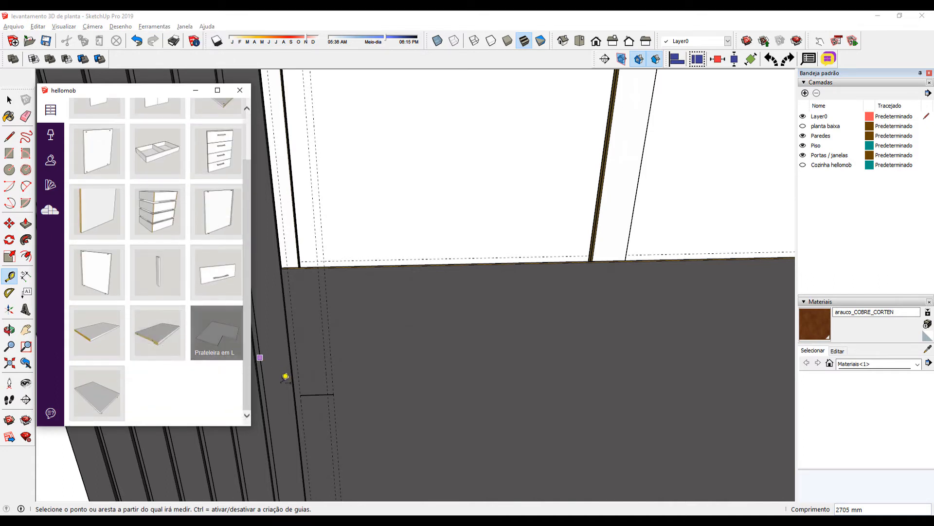
- Try inserting a Pinásio avulso beside the slatted side panel, check its component options and remove it
{"action": "middle_click_drag", "start_coordinate": [268, 355], "coordinate": [341, 359]}
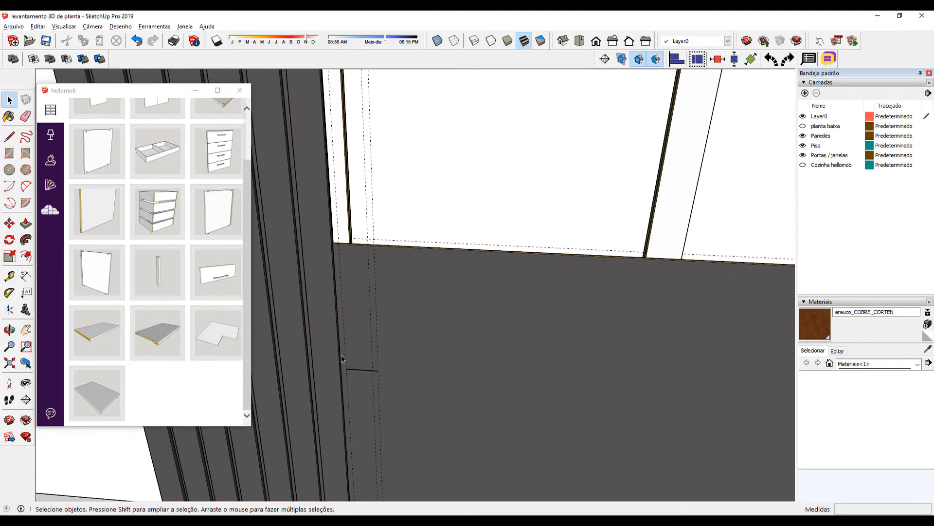
{"action": "left_click", "coordinate": [158, 272]}
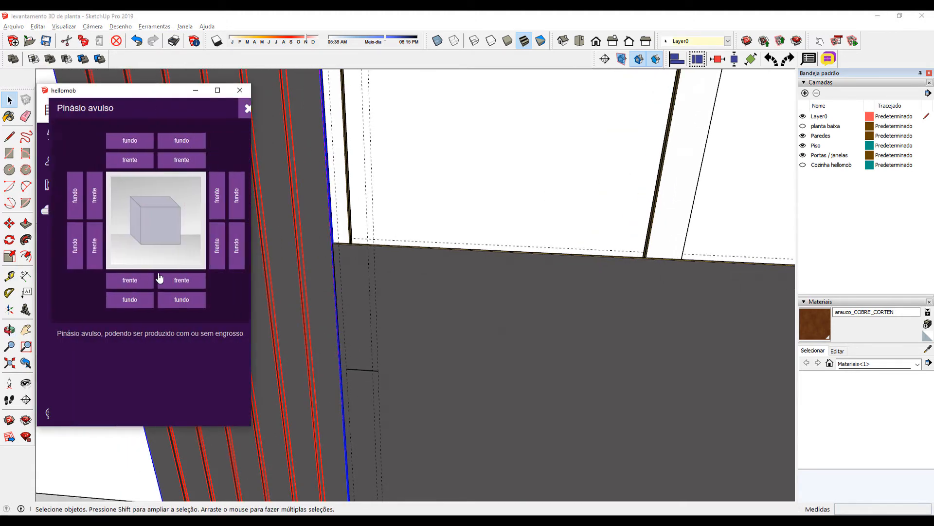
{"action": "left_click", "coordinate": [228, 251]}
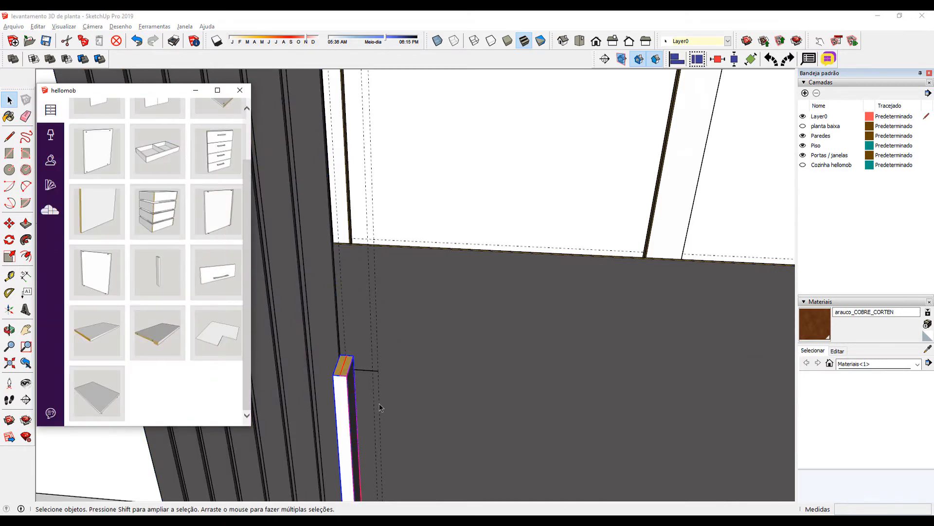
{"action": "middle_click_drag", "start_coordinate": [356, 397], "coordinate": [417, 340]}
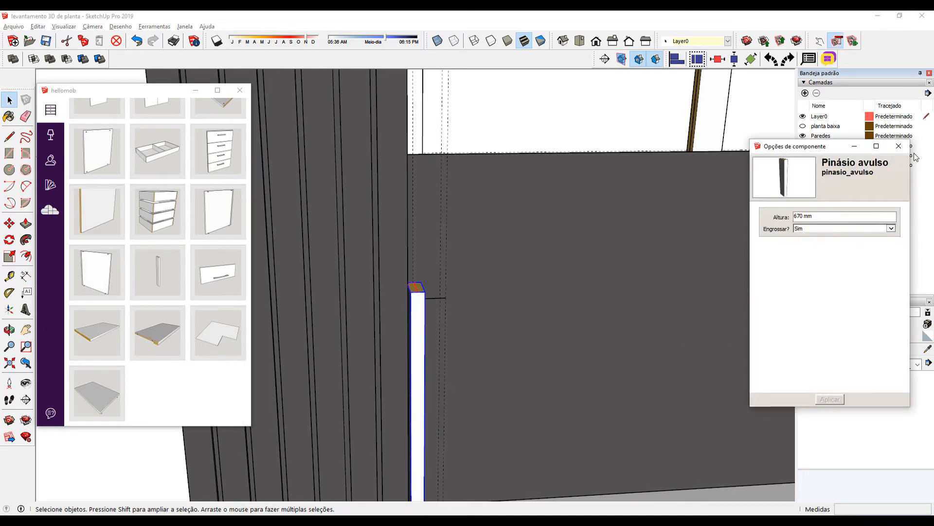
{"action": "left_click", "coordinate": [898, 146]}
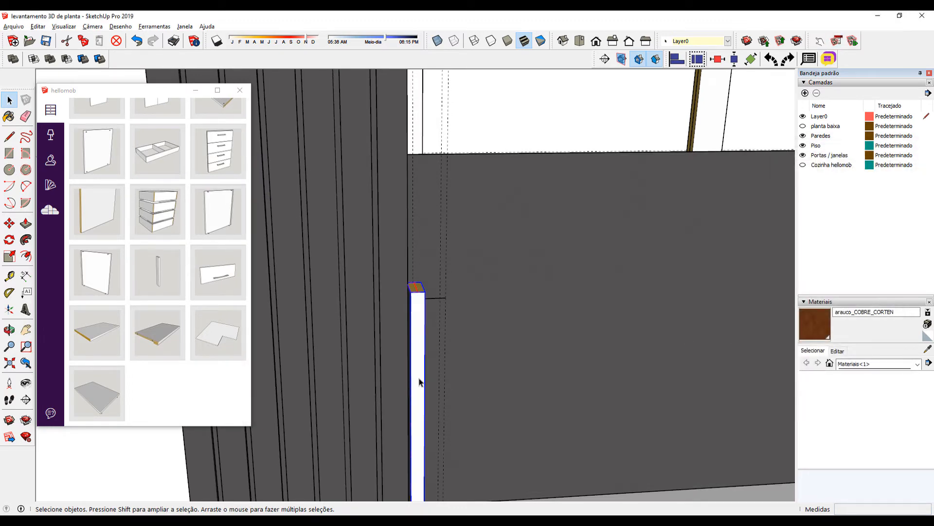
{"action": "middle_click_drag", "start_coordinate": [420, 382], "coordinate": [331, 340]}
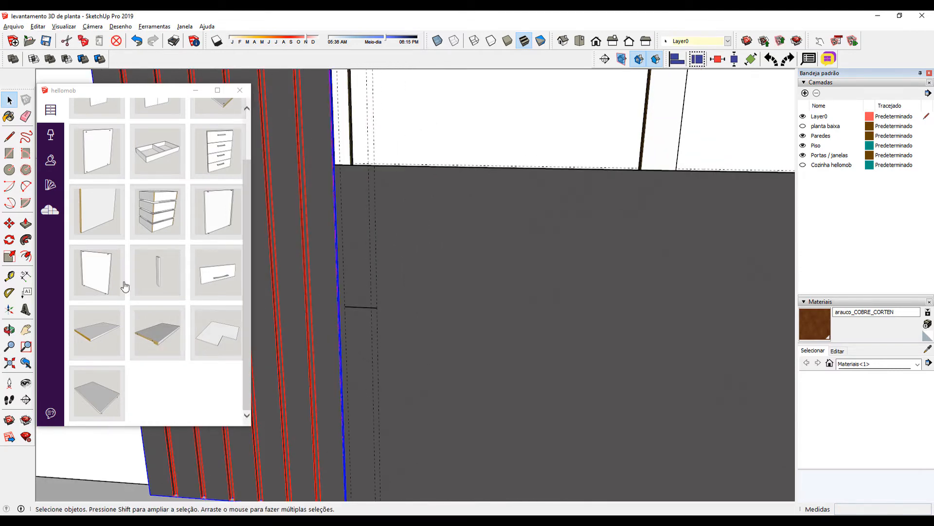
- Filter the library to Tamponamento / Envoltório and insert a Vista horizontal at the slatted side panel's lower back corner
{"action": "scroll", "coordinate": [214, 111], "scroll_direction": "up", "scroll_amount": 2}
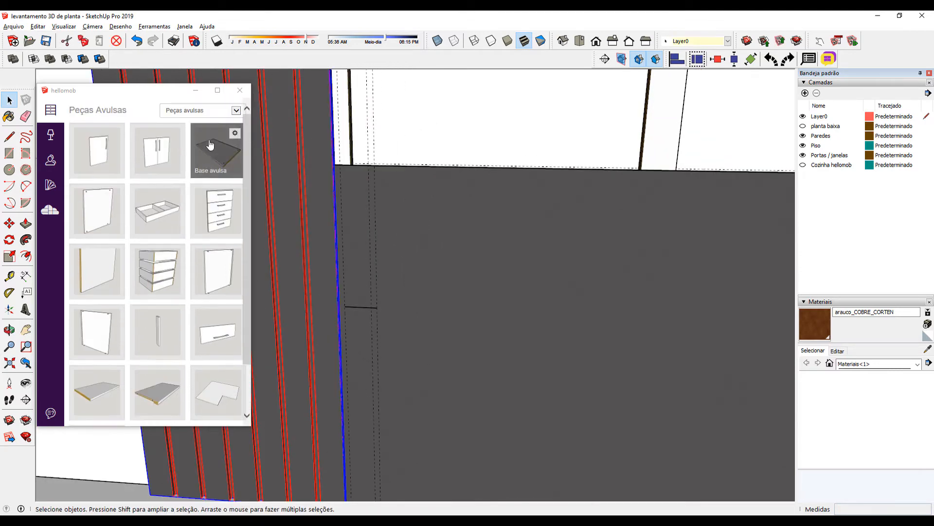
{"action": "left_click", "coordinate": [208, 113]}
{"action": "left_click", "coordinate": [196, 178]}
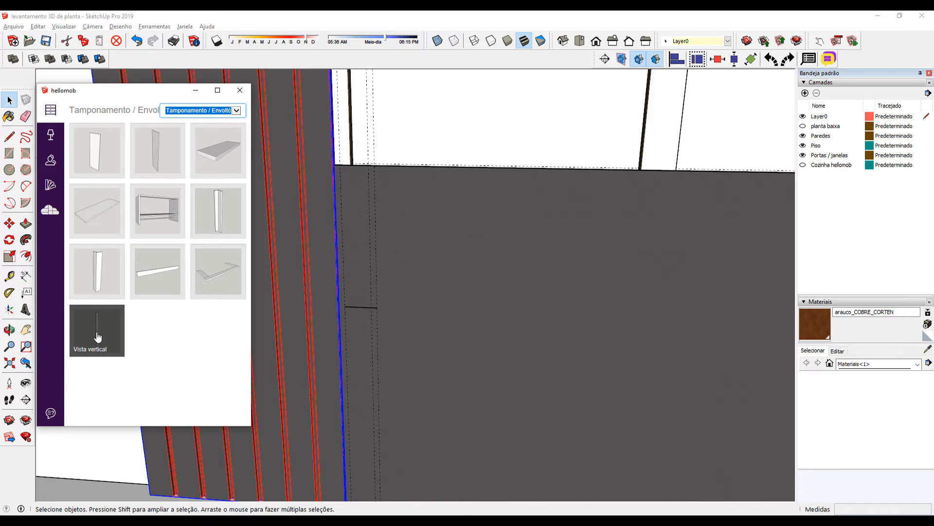
{"action": "left_click", "coordinate": [163, 277]}
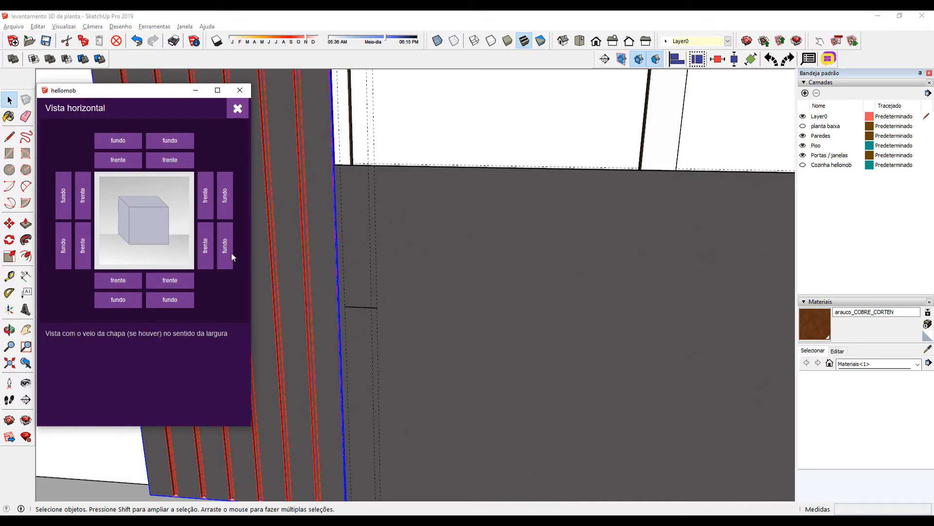
{"action": "left_click", "coordinate": [224, 255]}
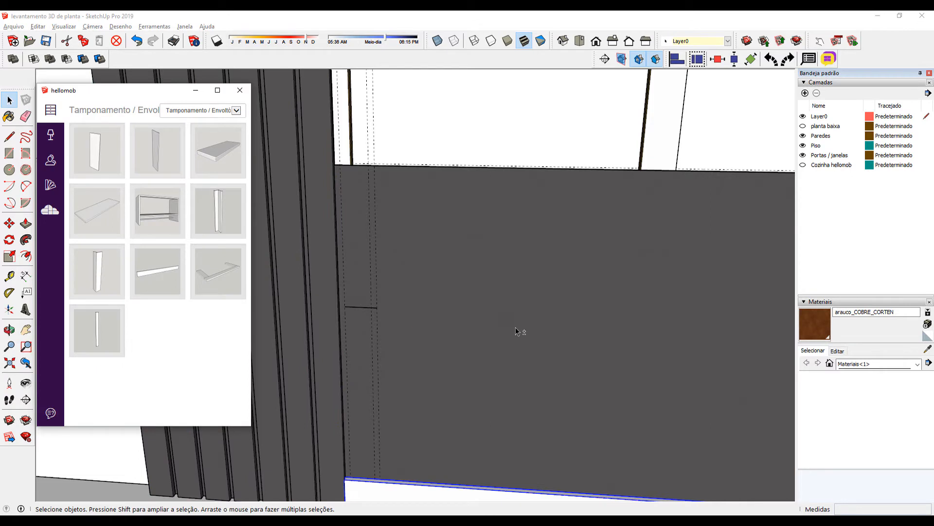
- Rotate the inserted Vista horizontal 90° about its upper corner beside the slatted panel so it stands upright
{"action": "scroll", "coordinate": [516, 331], "scroll_direction": "down", "scroll_amount": 4}
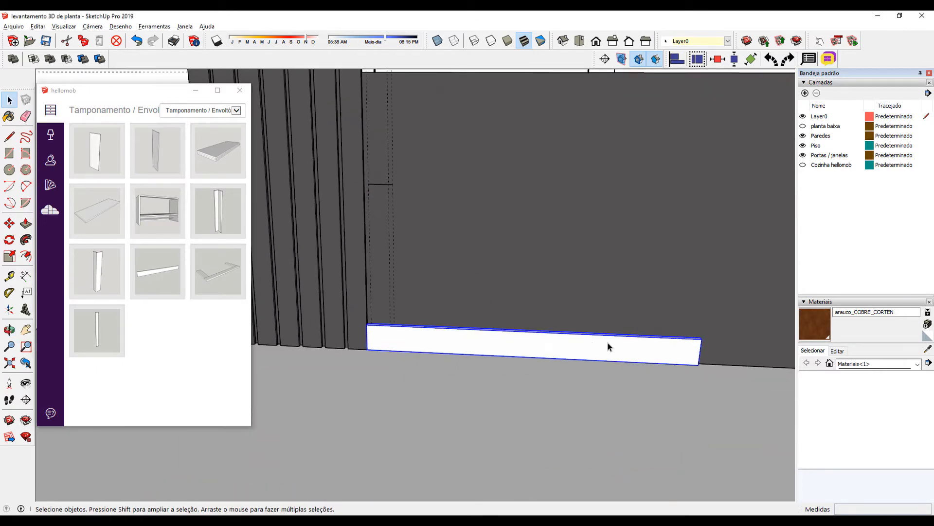
{"action": "key", "text": "m"}
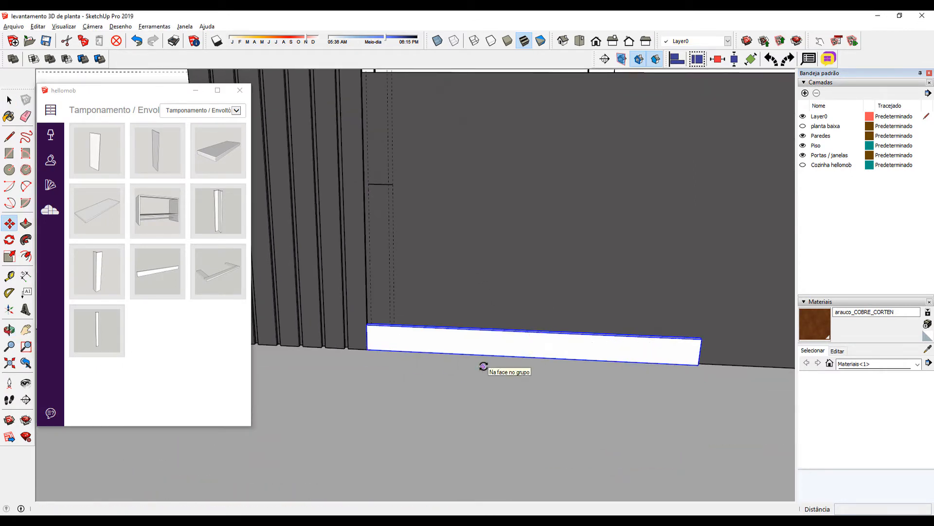
{"action": "key", "text": "q"}
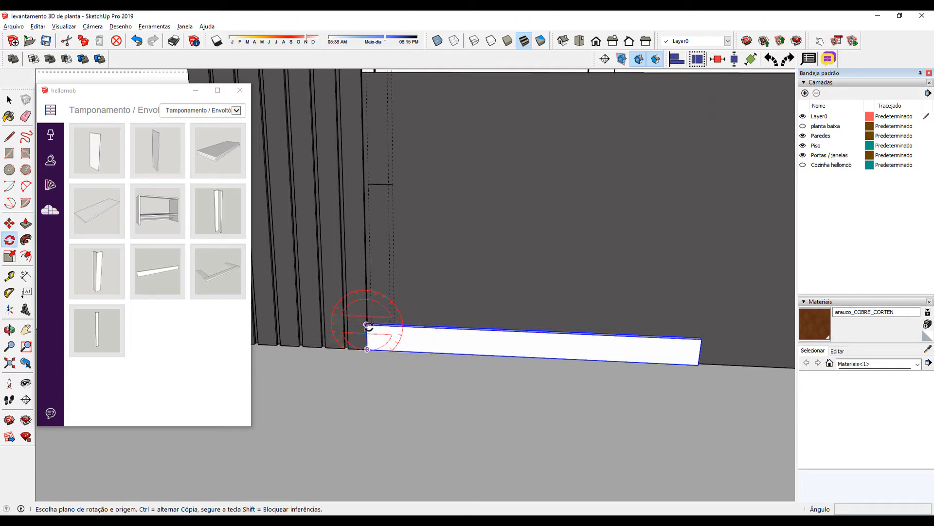
{"action": "left_click", "coordinate": [367, 325]}
{"action": "left_click", "coordinate": [477, 329]}
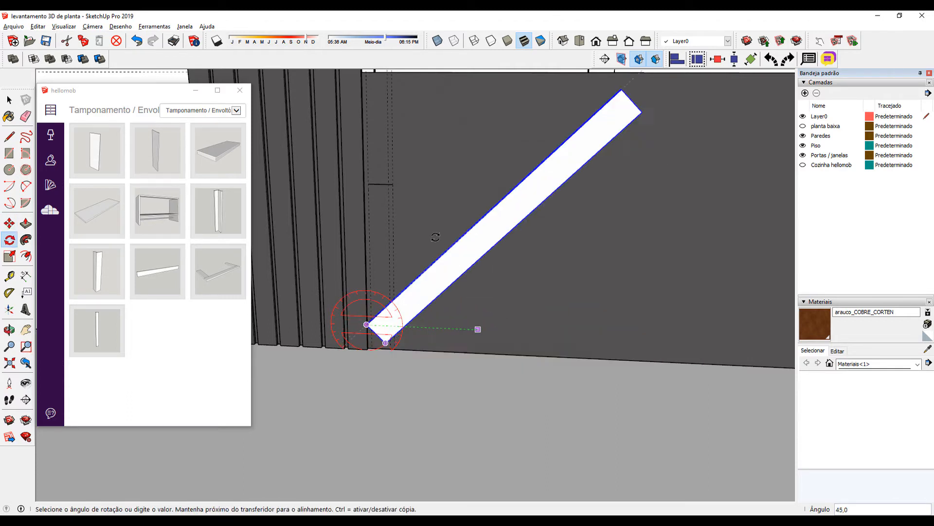
{"action": "type", "text": "90"}
{"action": "key", "text": "Return"}
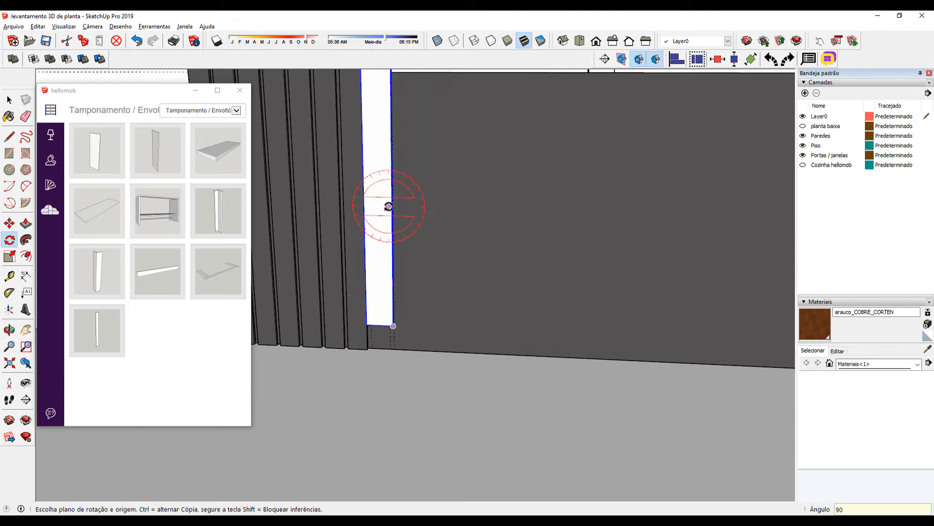
- Turn on X-ray view and move the upright piece by its lower back corner onto the first vertical guide
{"action": "middle_click_drag", "start_coordinate": [397, 209], "coordinate": [321, 236]}
{"action": "scroll", "coordinate": [383, 333], "scroll_direction": "up", "scroll_amount": 3}
{"action": "middle_click_drag", "start_coordinate": [326, 299], "coordinate": [311, 270]}
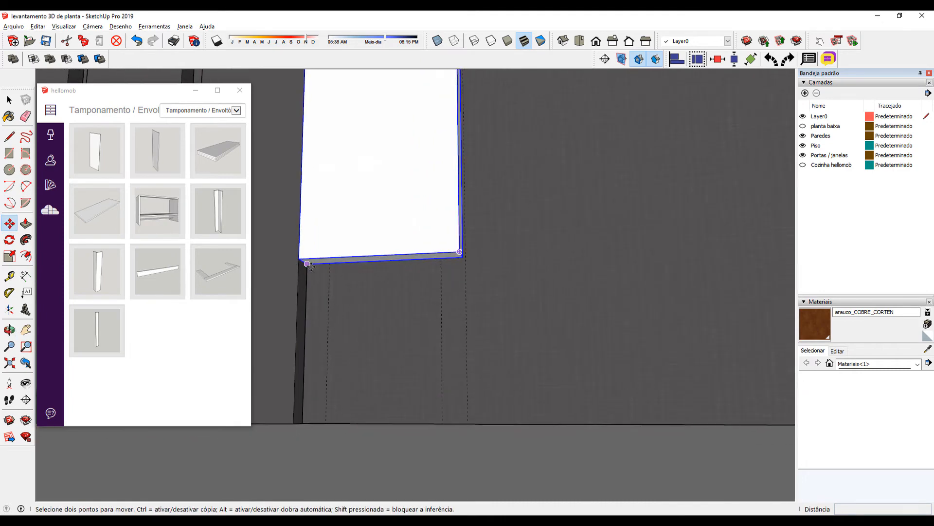
{"action": "left_click", "coordinate": [307, 264]}
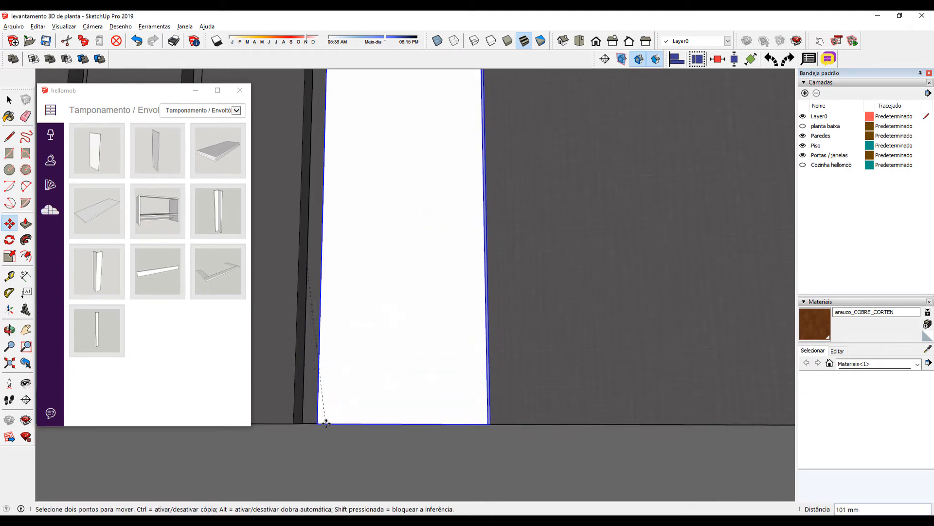
{"action": "key", "text": "x"}
{"action": "scroll", "coordinate": [325, 413], "scroll_direction": "up", "scroll_amount": 4}
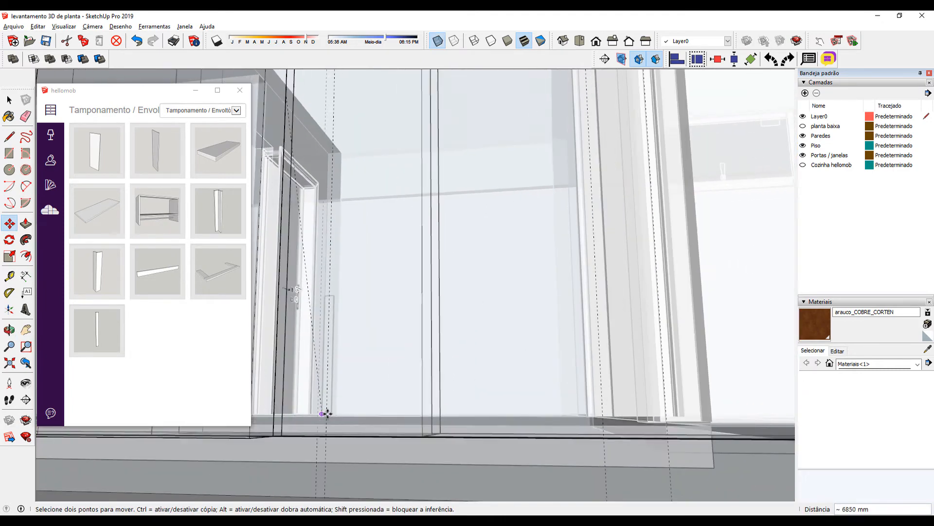
{"action": "middle_click_drag", "start_coordinate": [327, 414], "coordinate": [315, 387]}
{"action": "left_click", "coordinate": [355, 455]}
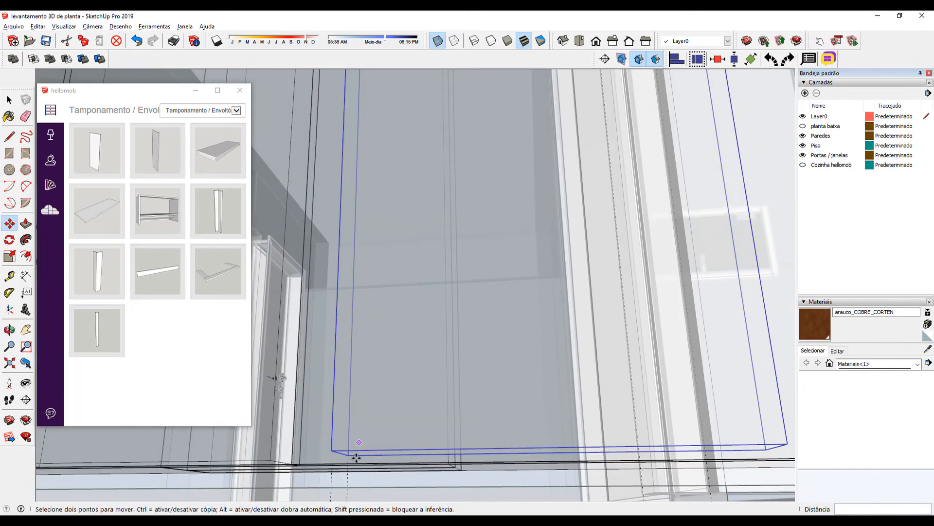
- Move the upright piece about 2 mm by its lower corner onto the back panel's lower edge and turn off X-ray view
{"action": "left_click", "coordinate": [348, 455]}
{"action": "left_click", "coordinate": [348, 464]}
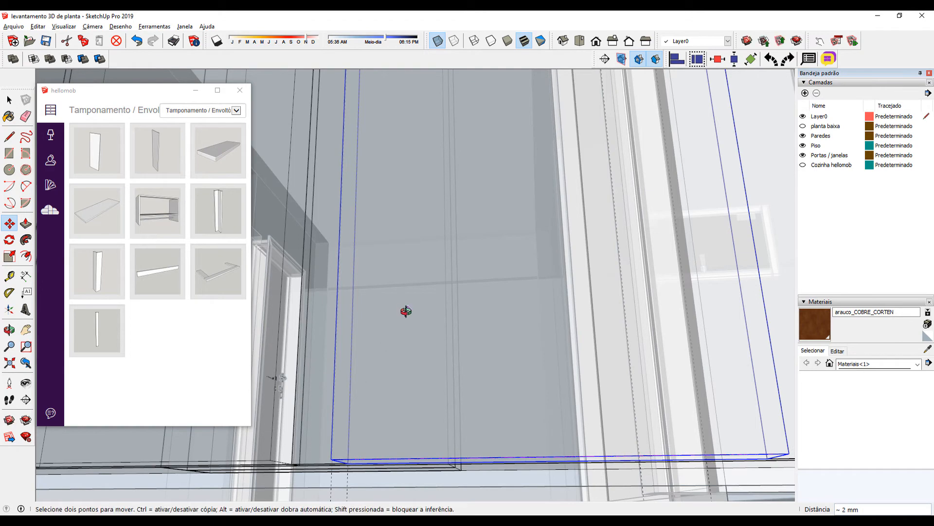
{"action": "middle_click_drag", "start_coordinate": [406, 310], "coordinate": [459, 346]}
{"action": "key", "text": "x"}
{"action": "middle_click_drag", "start_coordinate": [550, 251], "coordinate": [515, 312], "text": "shift"}
{"action": "scroll", "coordinate": [515, 311], "scroll_direction": "down", "scroll_amount": 5}
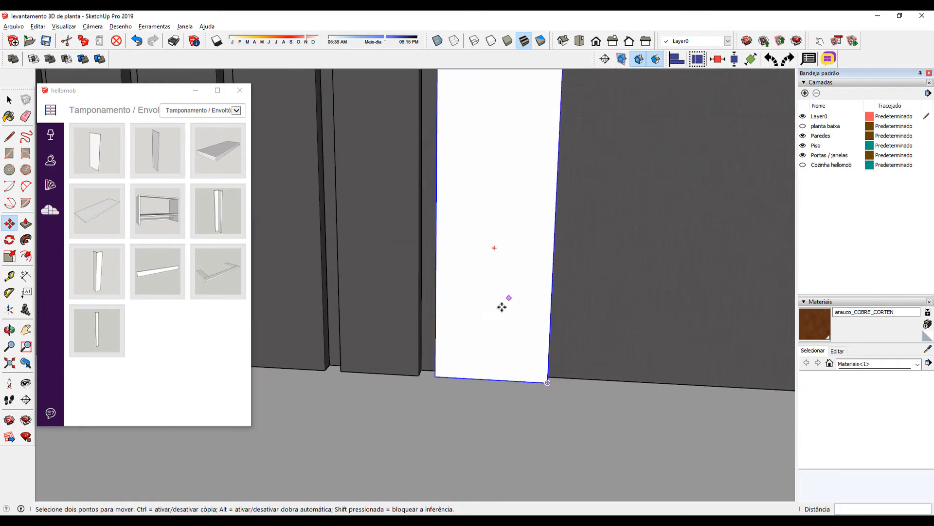
- Scale the upright piece's width so its free side edge ends on the second vertical guide
{"action": "scroll", "coordinate": [506, 282], "scroll_direction": "down", "scroll_amount": 3}
{"action": "middle_click_drag", "start_coordinate": [513, 259], "coordinate": [459, 326]}
{"action": "key", "text": "s"}
{"action": "left_click_drag", "start_coordinate": [478, 255], "coordinate": [504, 191]}
{"action": "scroll", "coordinate": [475, 110], "scroll_direction": "up", "scroll_amount": 3}
{"action": "middle_click_drag", "start_coordinate": [494, 313], "coordinate": [611, 346]}
{"action": "scroll", "coordinate": [610, 346], "scroll_direction": "down", "scroll_amount": 2}
{"action": "middle_click_drag", "start_coordinate": [598, 294], "coordinate": [511, 276]}
{"action": "scroll", "coordinate": [553, 315], "scroll_direction": "up", "scroll_amount": 5}
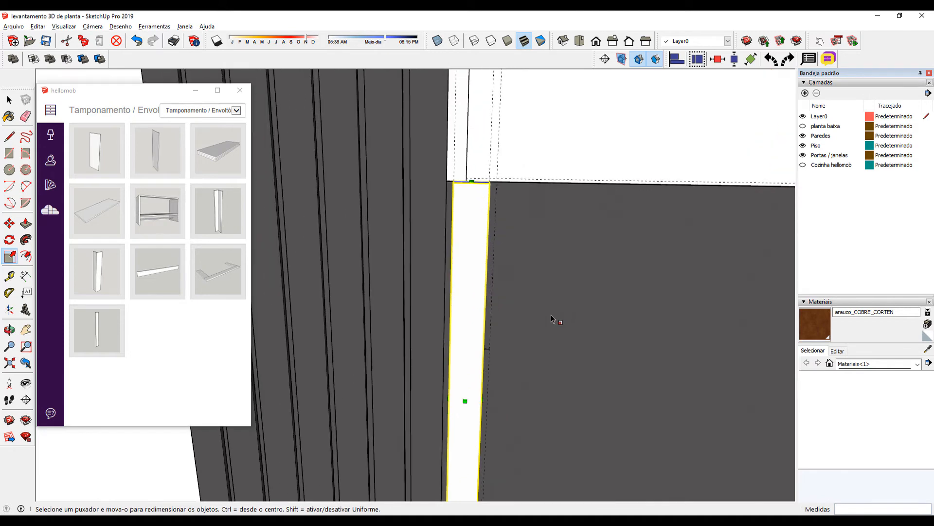
- Open the upright piece's component options and set Lados fitados na altura to Nenhum
{"action": "key", "text": "o"}
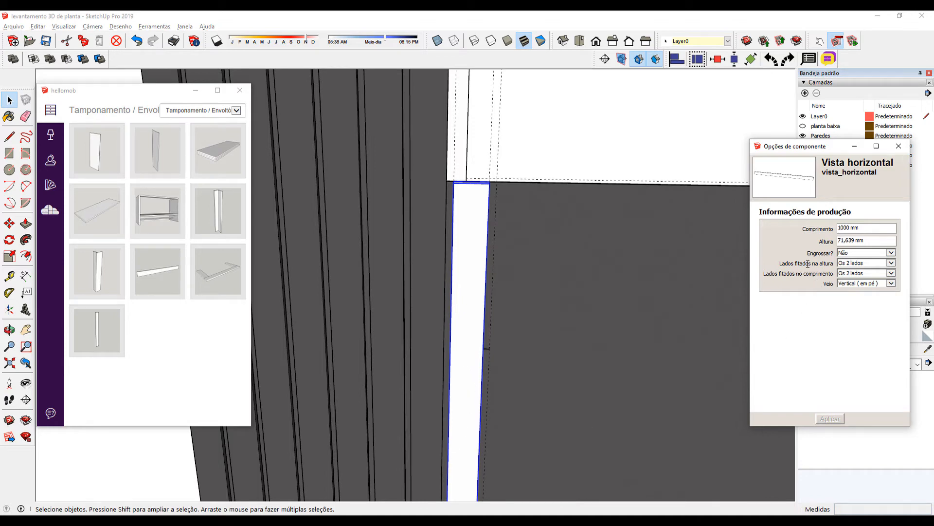
{"action": "left_click", "coordinate": [859, 264]}
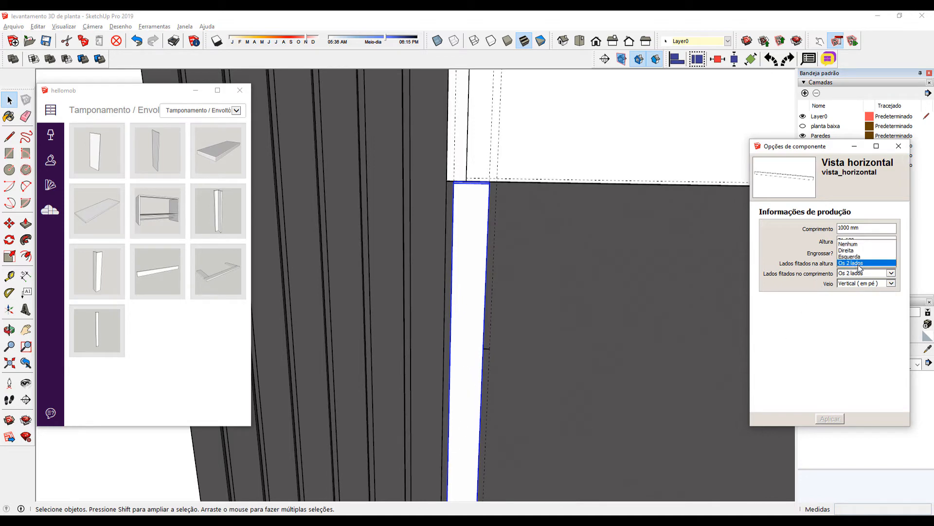
{"action": "left_click", "coordinate": [850, 244]}
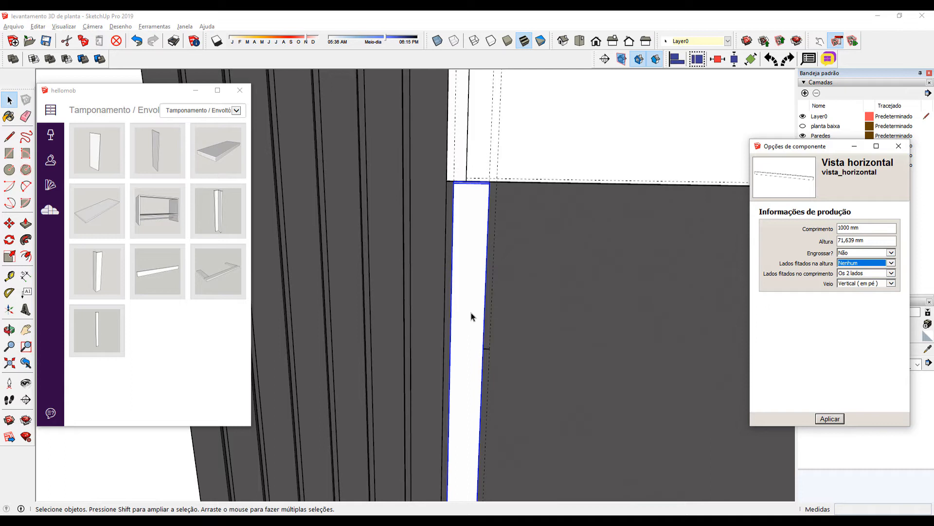
- Search the hellomob materials for grafito and set the upright piece's board to MDF 15 mm grafito chess 2F Arauco
{"action": "left_click", "coordinate": [45, 192]}
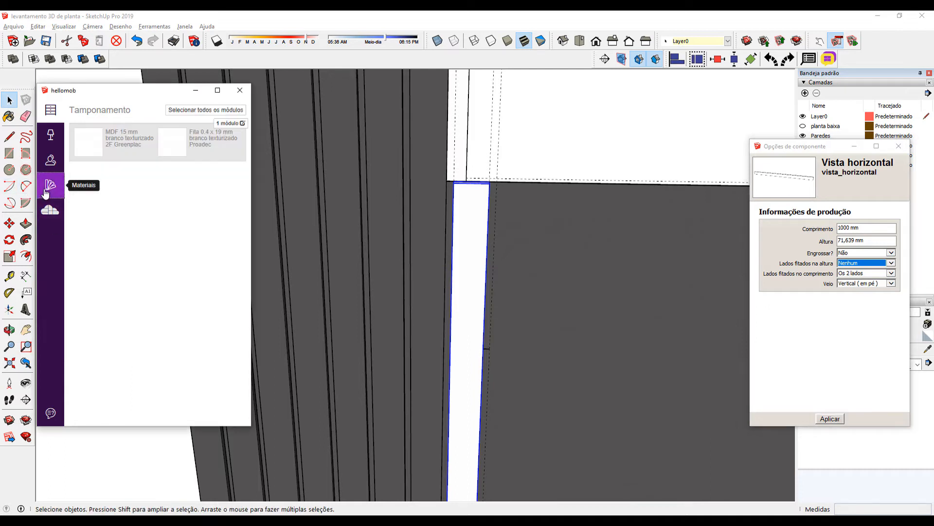
{"action": "left_click", "coordinate": [98, 142]}
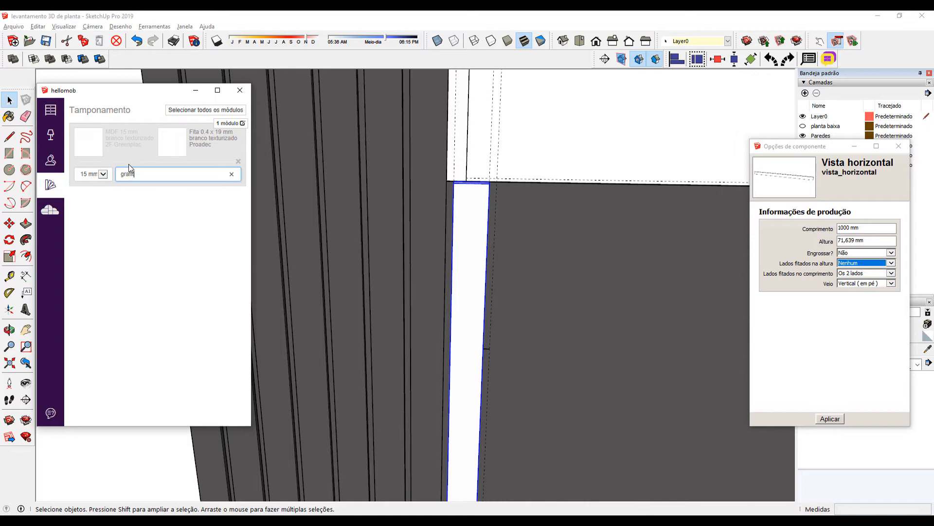
{"action": "left_click", "coordinate": [141, 203]}
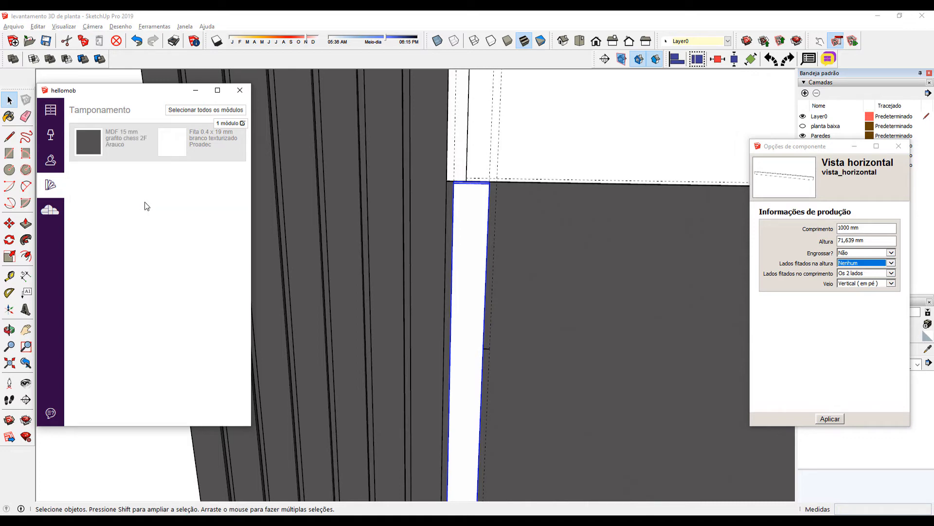
- Apply the component options and set the upright piece's edge band to Grafito chess 22 x 0.4 mm Proadec
{"action": "left_click", "coordinate": [181, 142]}
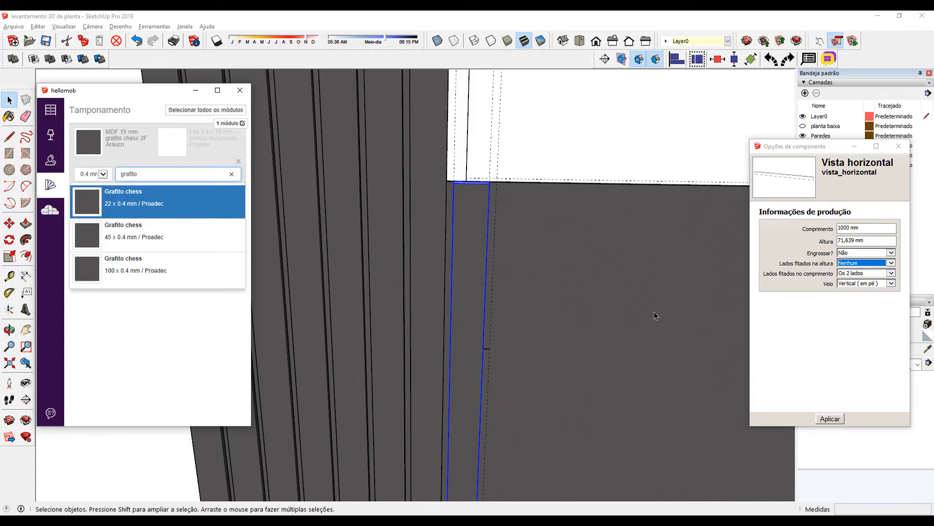
{"action": "left_click", "coordinate": [831, 419]}
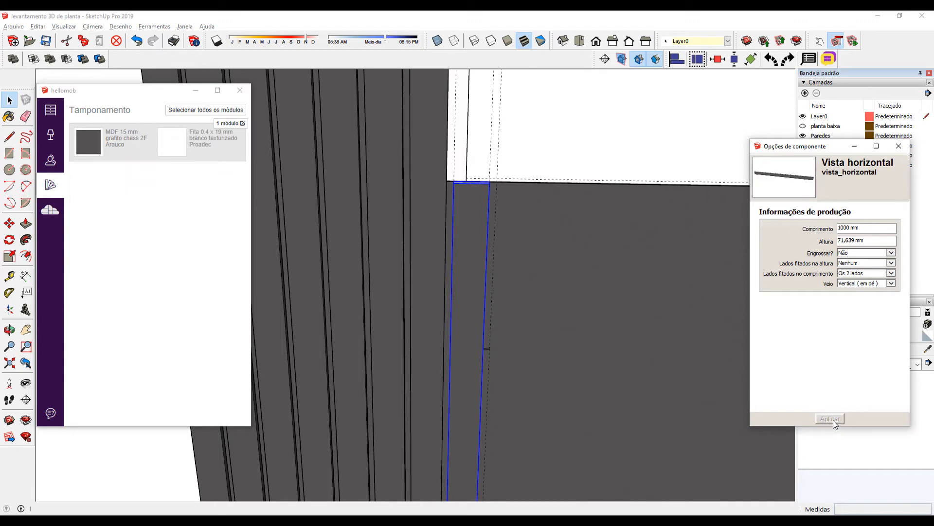
{"action": "left_click", "coordinate": [181, 150]}
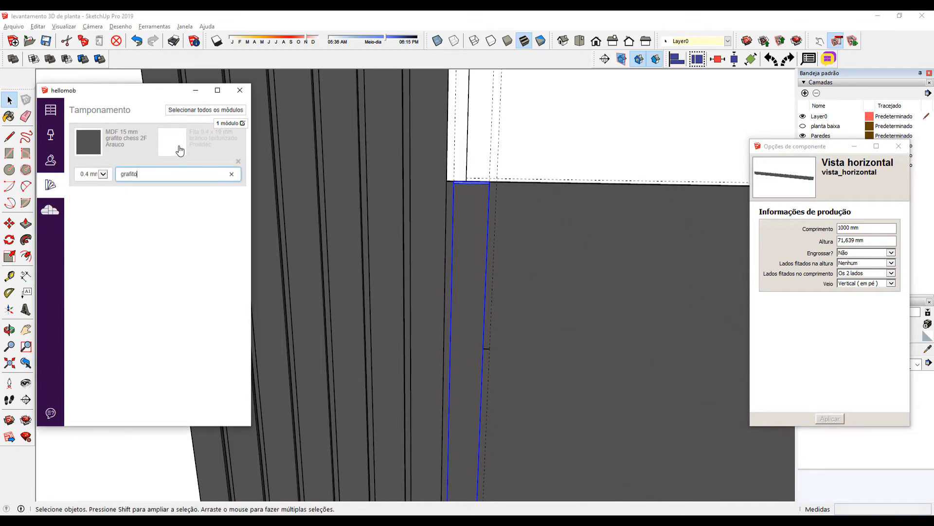
{"action": "left_click", "coordinate": [119, 210]}
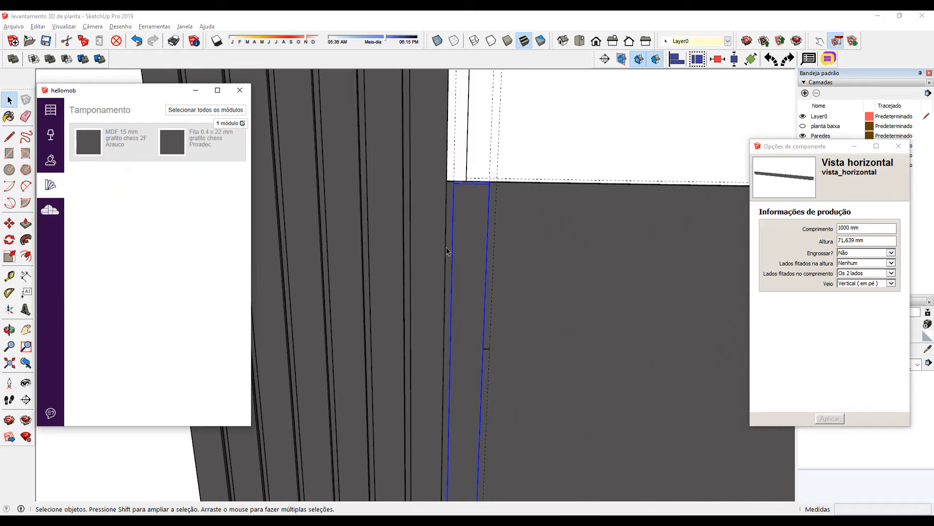
- Copy the upright piece by its upper back corner about 87 mm onto the third guide and repeat the copy 26x across the back panel
{"action": "middle_click_drag", "start_coordinate": [448, 251], "coordinate": [487, 323]}
{"action": "scroll", "coordinate": [448, 265], "scroll_direction": "up", "scroll_amount": 3}
{"action": "scroll", "coordinate": [476, 299], "scroll_direction": "up", "scroll_amount": 2}
{"action": "scroll", "coordinate": [467, 290], "scroll_direction": "up", "scroll_amount": 2}
{"action": "middle_click_drag", "start_coordinate": [461, 277], "coordinate": [368, 220]}
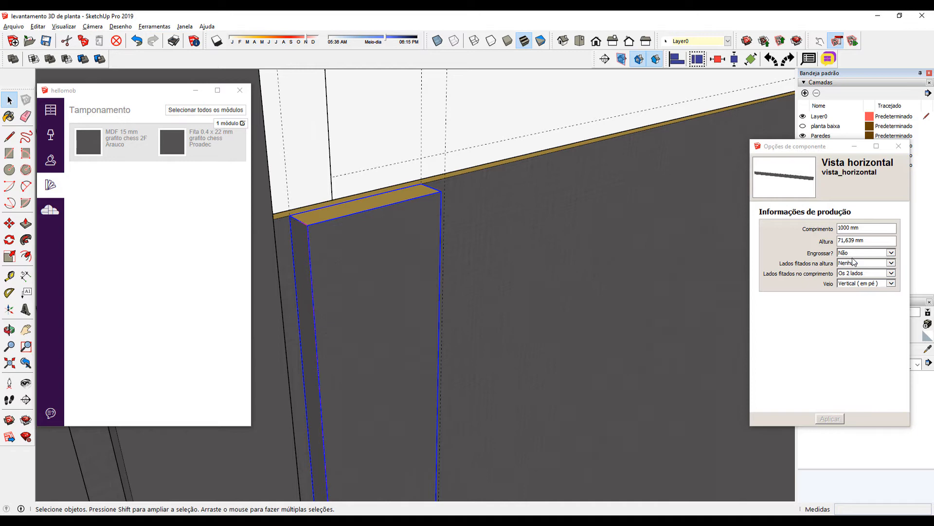
{"action": "middle_click_drag", "start_coordinate": [556, 244], "coordinate": [431, 288]}
{"action": "key", "text": "m"}
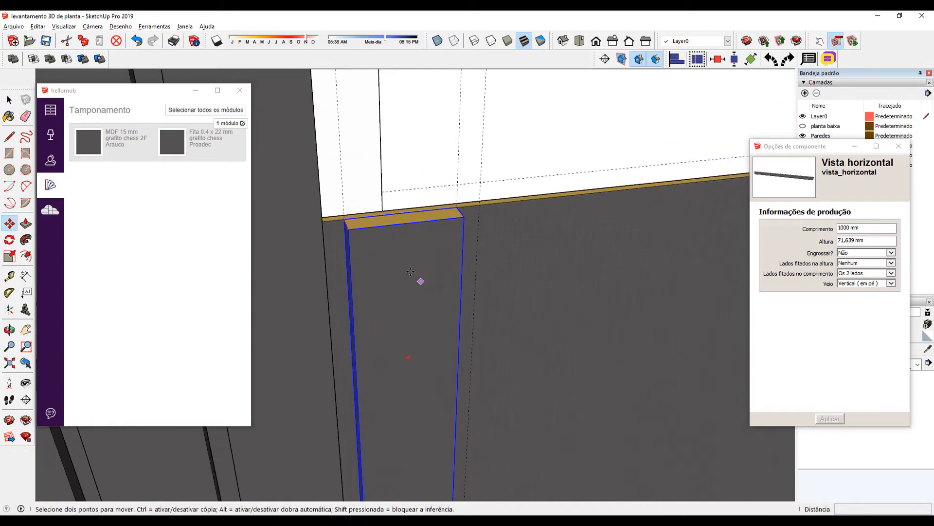
{"action": "left_click", "coordinate": [344, 220]}
{"action": "key", "text": "ctrl"}
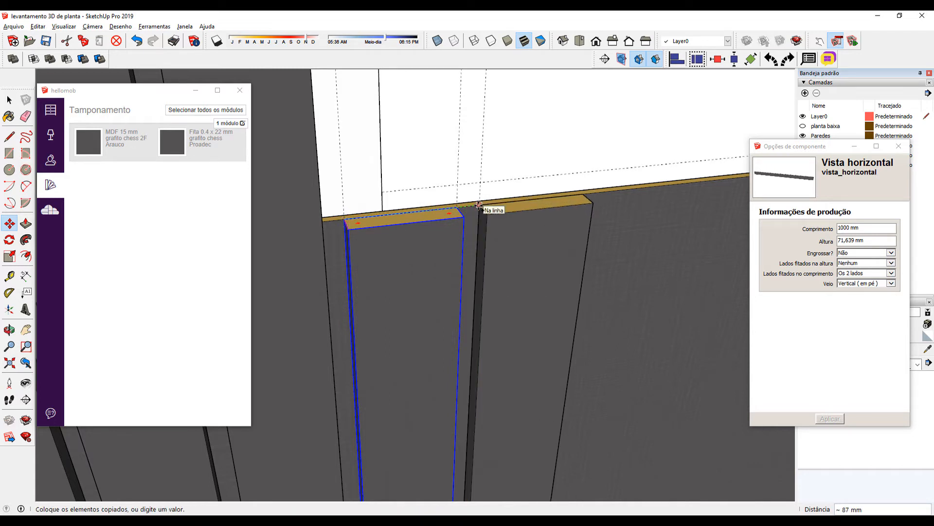
{"action": "left_click", "coordinate": [479, 205]}
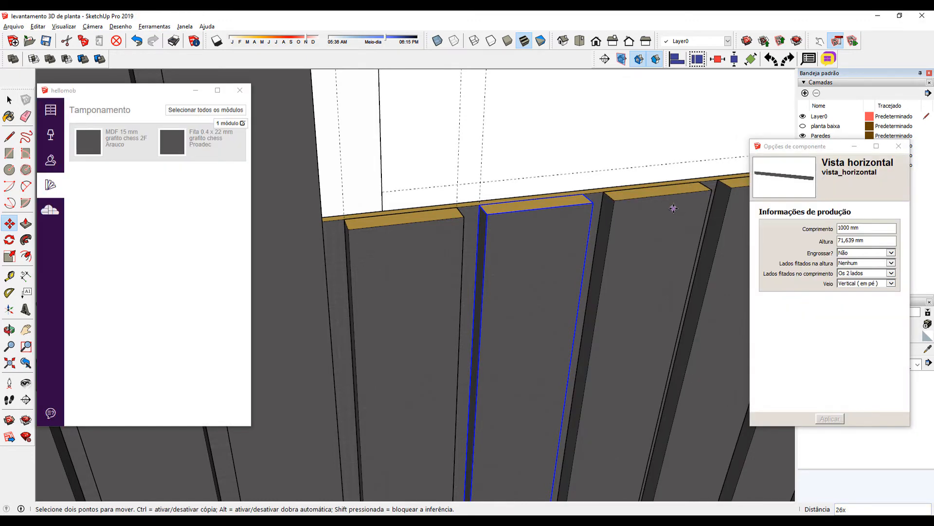
- Dimension the gap between the last trim piece and the far slatted side panel, and delete the dimension after checking it
{"action": "scroll", "coordinate": [674, 207], "scroll_direction": "down", "scroll_amount": 10}
{"action": "scroll", "coordinate": [574, 330], "scroll_direction": "down", "scroll_amount": 10}
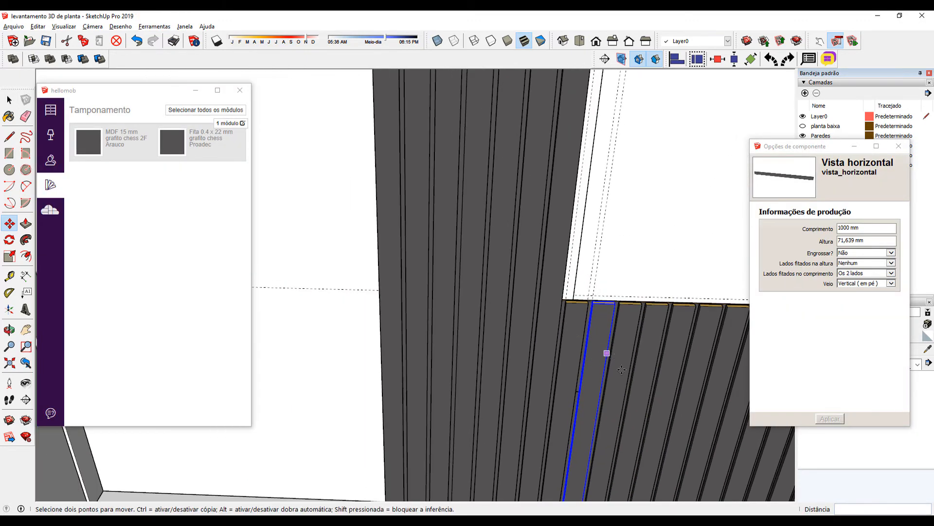
{"action": "scroll", "coordinate": [486, 348], "scroll_direction": "up", "scroll_amount": 8}
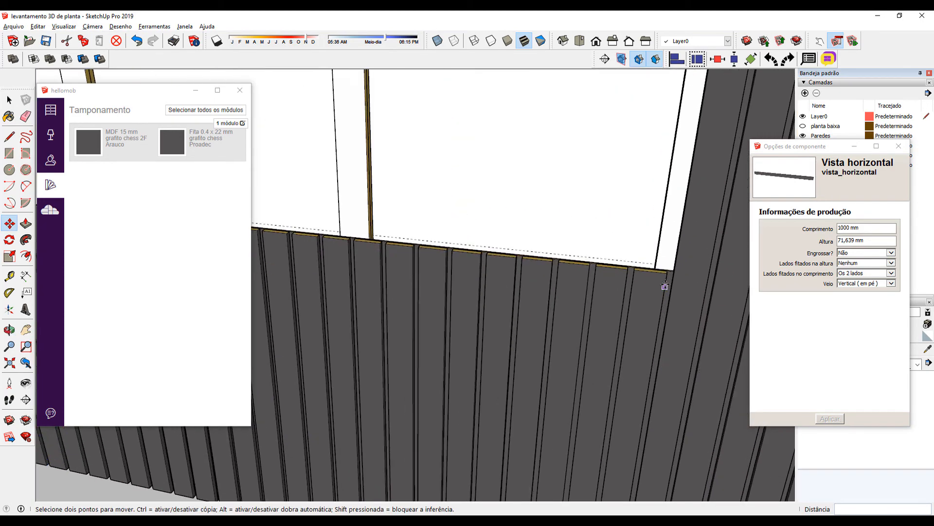
{"action": "scroll", "coordinate": [664, 286], "scroll_direction": "up", "scroll_amount": 4}
{"action": "middle_click_drag", "start_coordinate": [664, 267], "coordinate": [662, 242]}
{"action": "scroll", "coordinate": [664, 263], "scroll_direction": "up", "scroll_amount": 6}
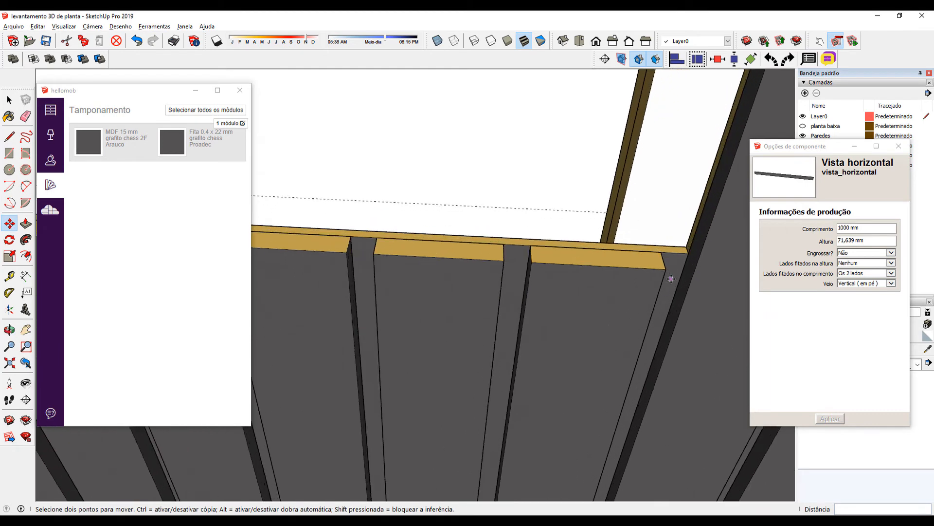
{"action": "key", "text": "d"}
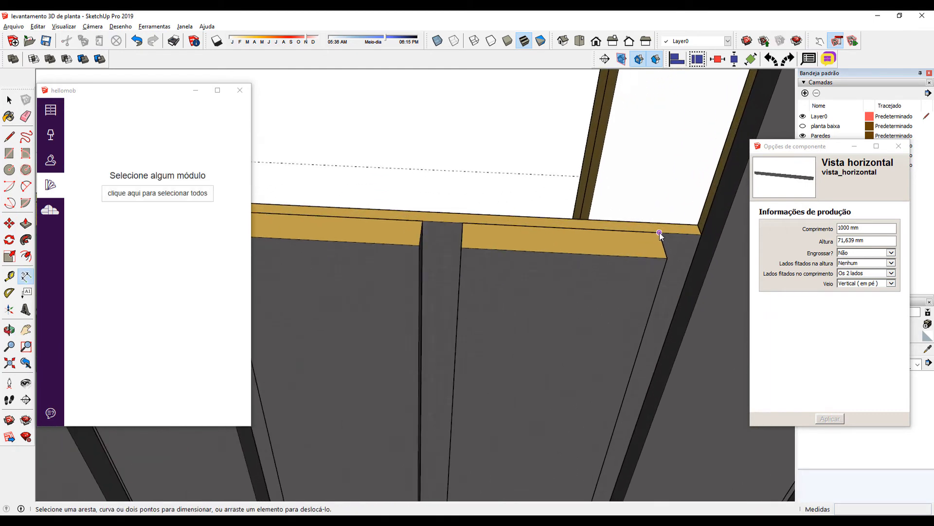
{"action": "left_click", "coordinate": [659, 232]}
{"action": "left_click", "coordinate": [701, 234]}
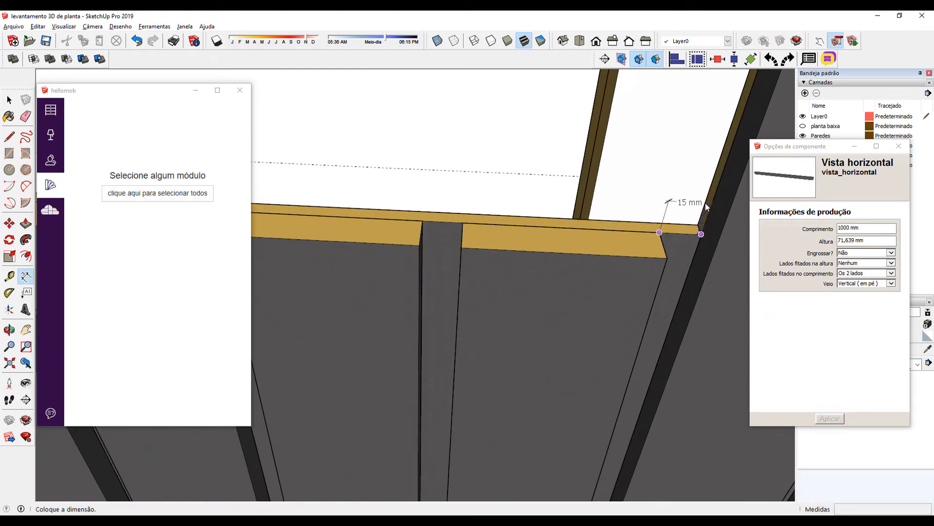
{"action": "left_click", "coordinate": [706, 206]}
{"action": "scroll", "coordinate": [688, 236], "scroll_direction": "down", "scroll_amount": 2}
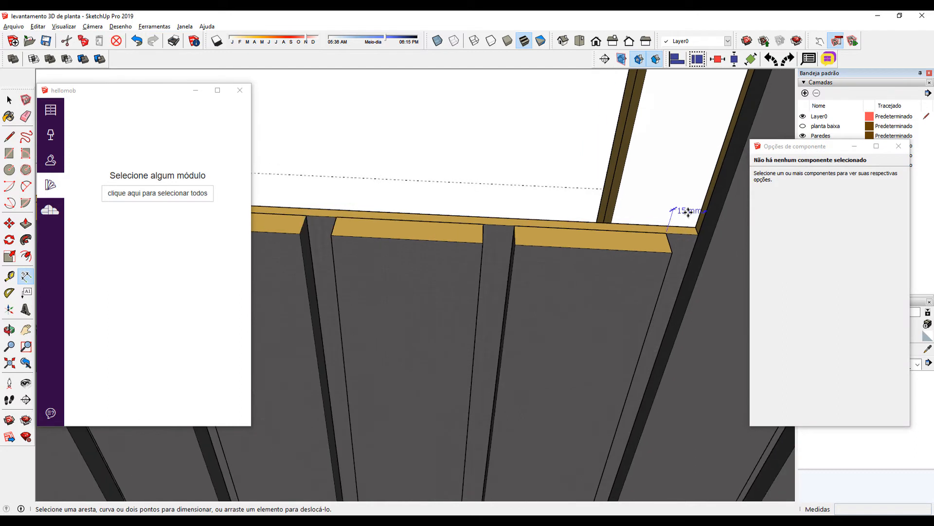
{"action": "left_click_drag", "start_coordinate": [688, 212], "coordinate": [690, 211]}
{"action": "key", "text": "space"}
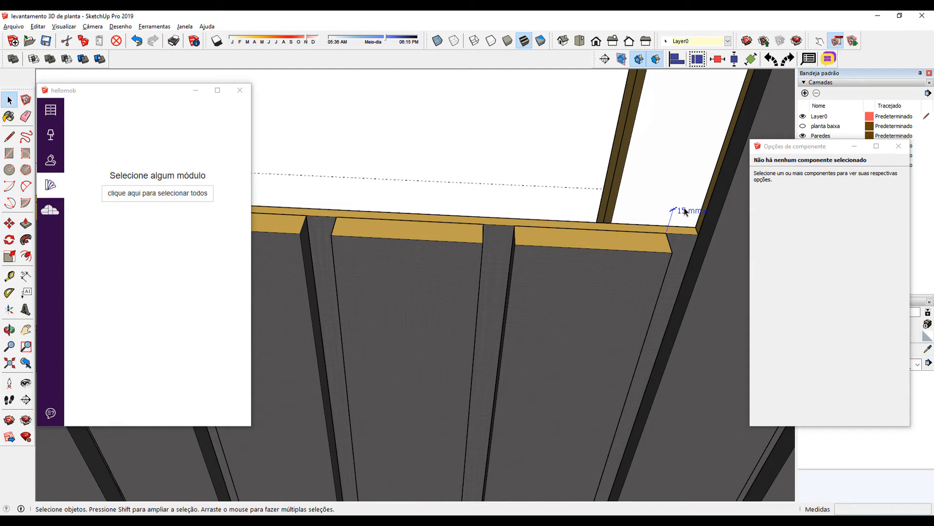
{"action": "key", "text": "Delete"}
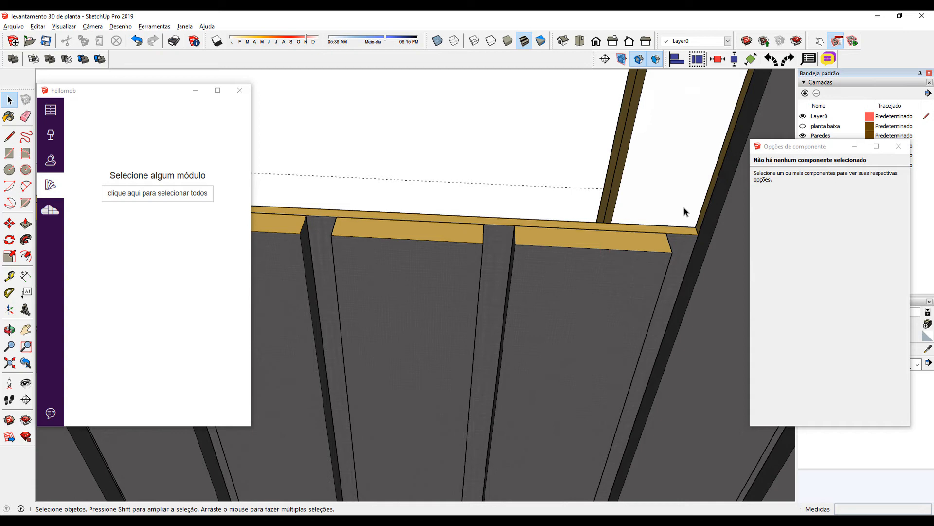
- Minimise the hellomob window and close the component options to clear the view of the panelling below the window
{"action": "scroll", "coordinate": [618, 292], "scroll_direction": "down", "scroll_amount": 4}
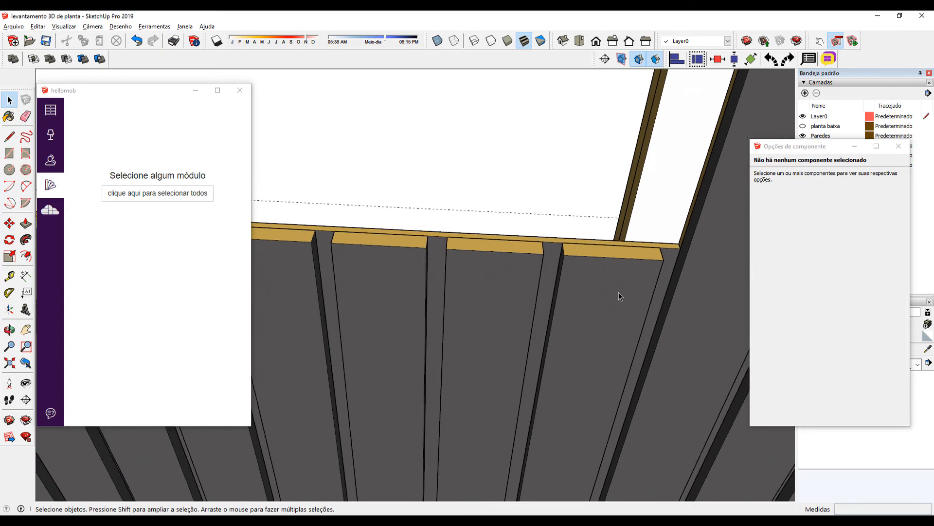
{"action": "left_click", "coordinate": [192, 97]}
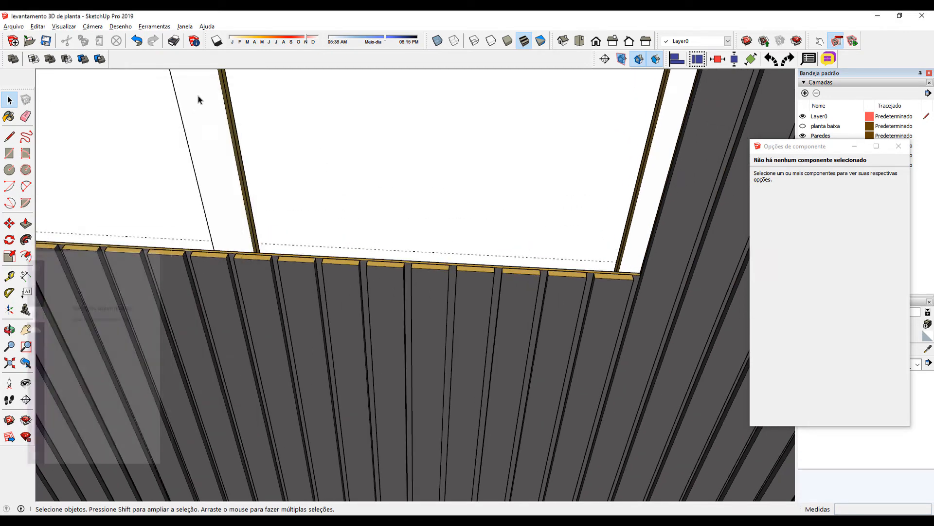
{"action": "left_click", "coordinate": [898, 146]}
{"action": "scroll", "coordinate": [558, 311], "scroll_direction": "down", "scroll_amount": 6}
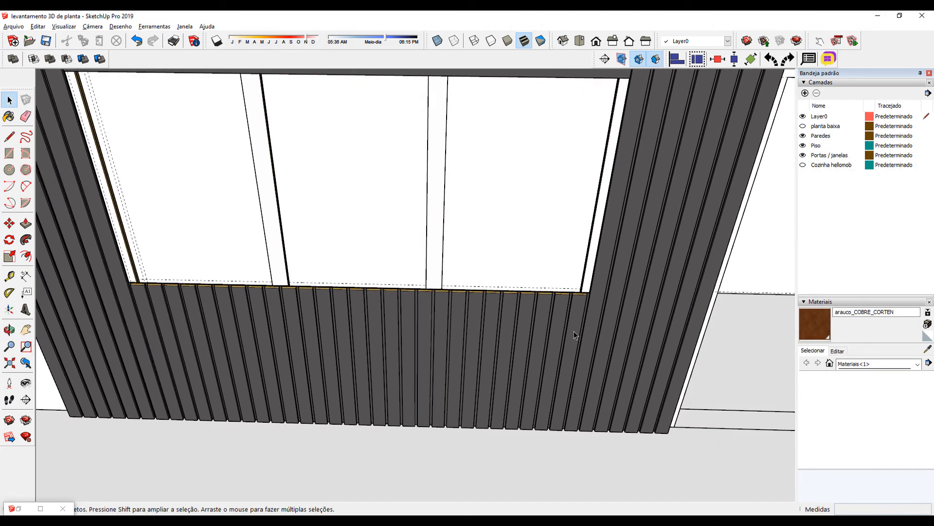
- Copy all the upright trim pieces below the window from the lower back panel's upper corner to the upper back panel's matching corner, about 1705 mm up
{"action": "left_click", "coordinate": [575, 330]}
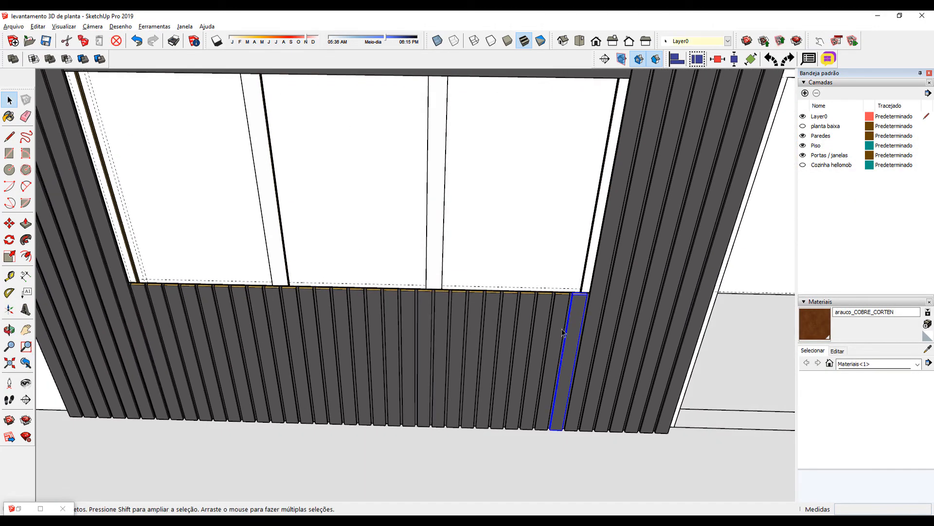
{"action": "left_click", "coordinate": [558, 326], "text": "shift"}
{"action": "left_click", "coordinate": [539, 325], "text": "shift"}
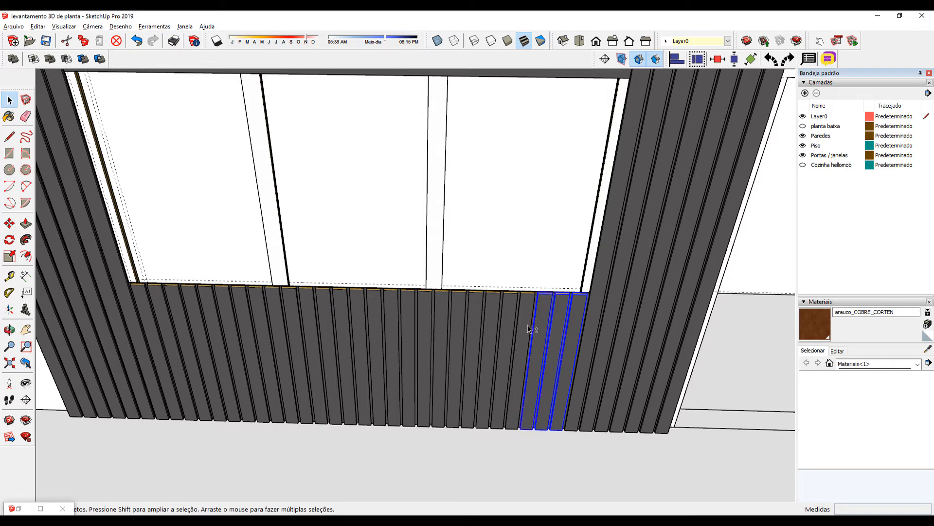
{"action": "left_click", "coordinate": [523, 326], "text": "shift"}
{"action": "left_click", "coordinate": [508, 330], "text": "shift"}
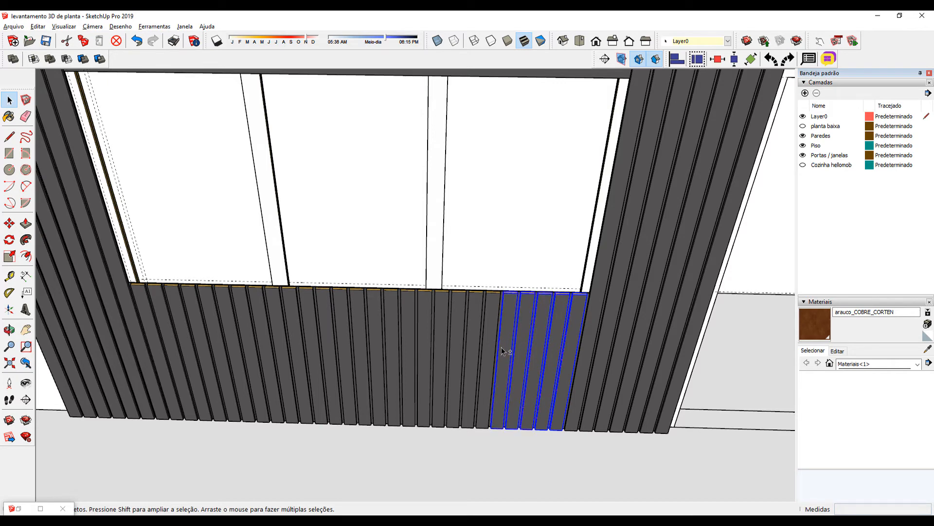
{"action": "left_click", "coordinate": [486, 339], "text": "shift"}
{"action": "left_click", "coordinate": [476, 334], "text": "shift"}
{"action": "left_click", "coordinate": [459, 334], "text": "shift"}
{"action": "left_click", "coordinate": [436, 343], "text": "shift"}
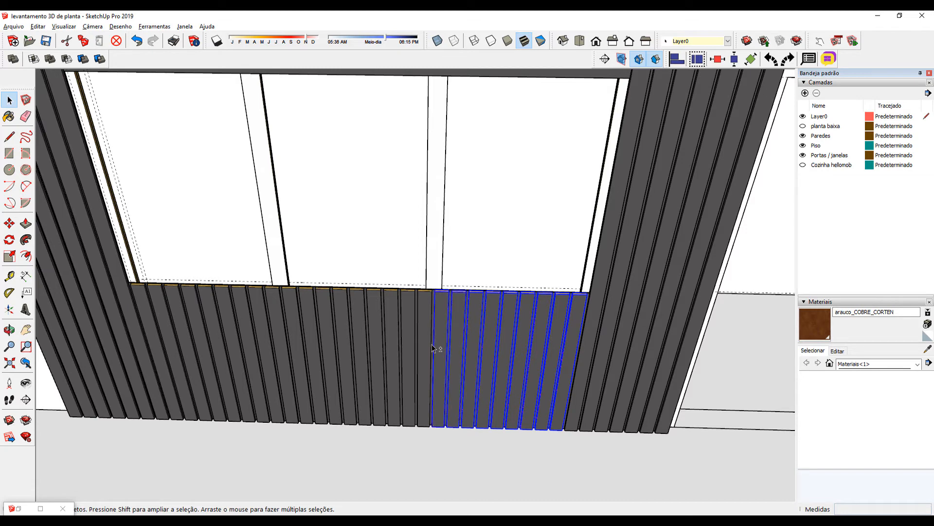
{"action": "left_click", "coordinate": [423, 348], "text": "shift"}
{"action": "left_click", "coordinate": [409, 350], "text": "shift"}
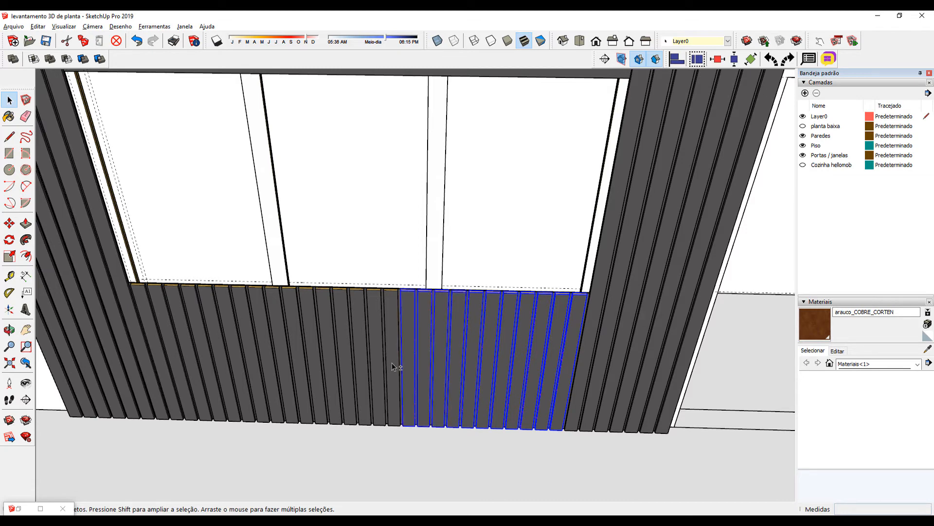
{"action": "left_click", "coordinate": [392, 363], "text": "shift"}
{"action": "left_click", "coordinate": [374, 364], "text": "shift"}
{"action": "left_click", "coordinate": [359, 366], "text": "shift"}
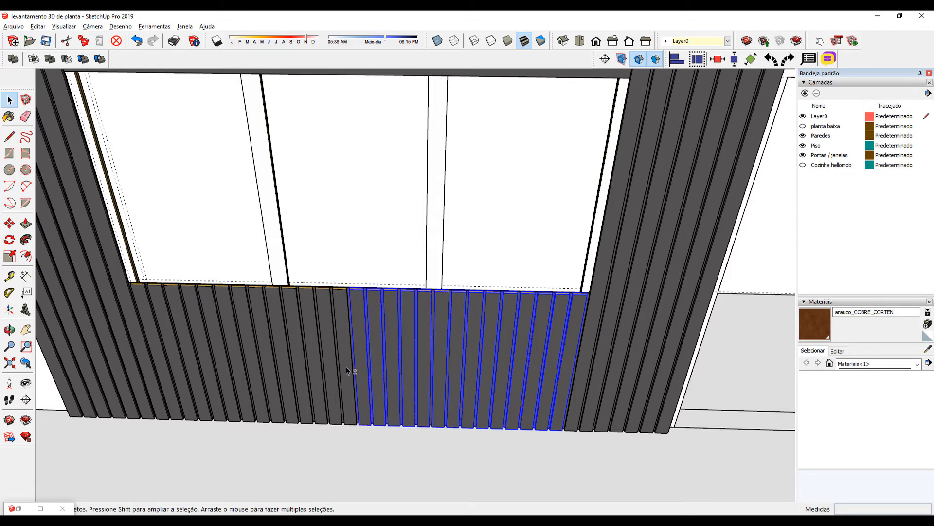
{"action": "left_click", "coordinate": [340, 368], "text": "shift"}
{"action": "left_click", "coordinate": [325, 376], "text": "shift"}
{"action": "left_click", "coordinate": [298, 386], "text": "shift"}
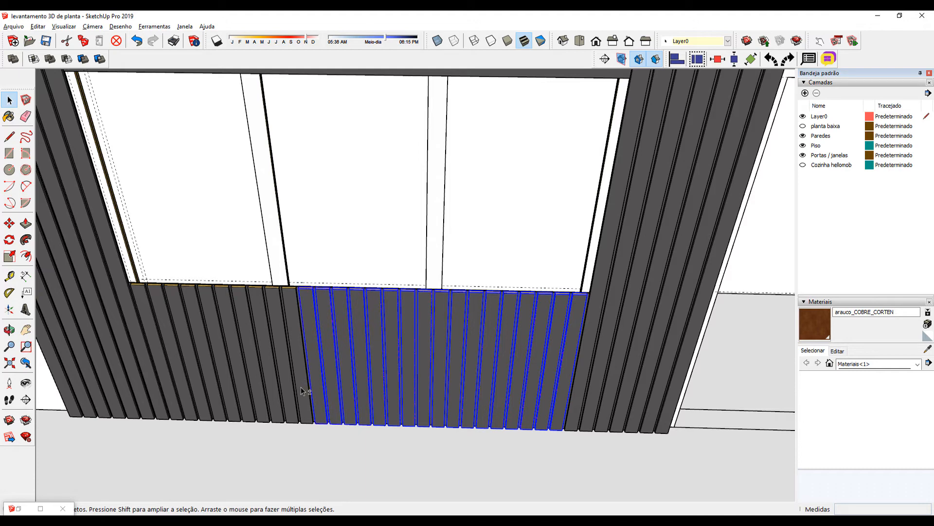
{"action": "left_click", "coordinate": [296, 387], "text": "shift"}
{"action": "left_click", "coordinate": [286, 390], "text": "shift"}
{"action": "left_click", "coordinate": [276, 391], "text": "shift"}
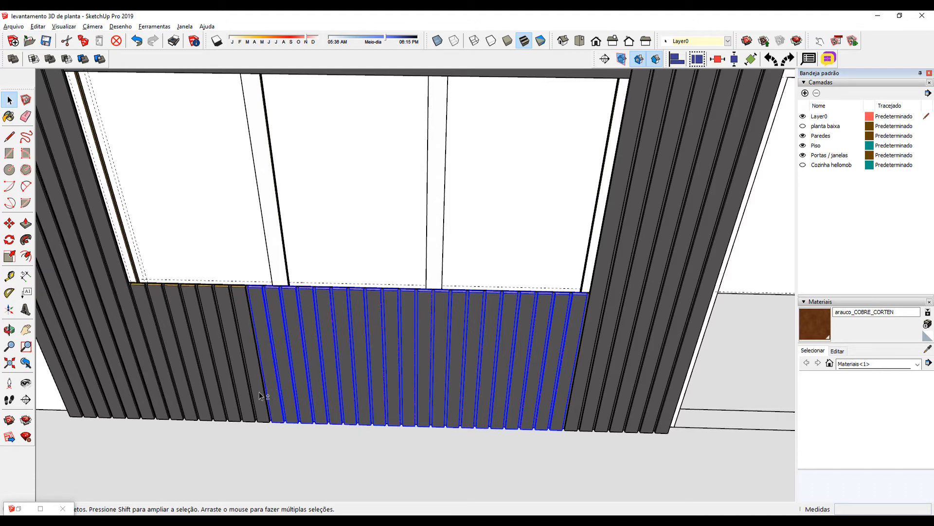
{"action": "left_click", "coordinate": [258, 395], "text": "shift"}
{"action": "left_click", "coordinate": [243, 400], "text": "shift"}
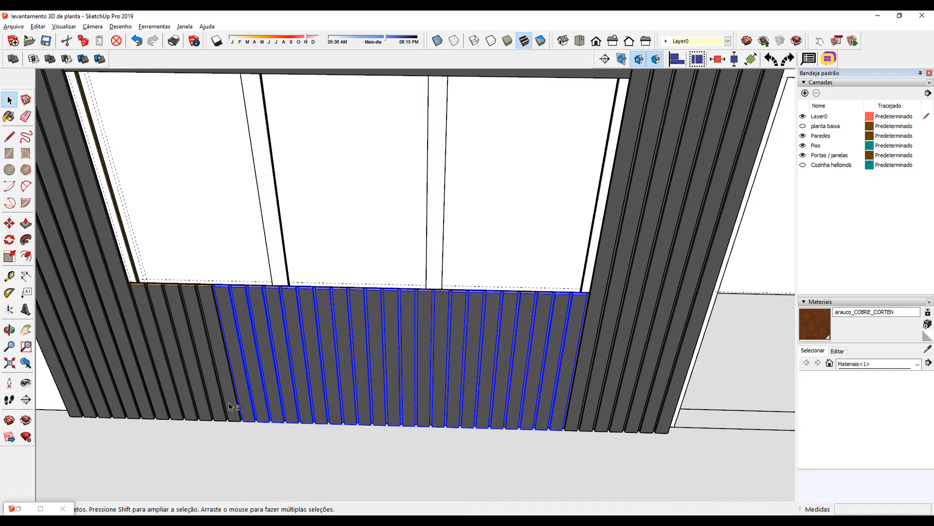
{"action": "left_click", "coordinate": [229, 405], "text": "shift"}
{"action": "left_click", "coordinate": [216, 406], "text": "shift"}
{"action": "left_click", "coordinate": [204, 405], "text": "shift"}
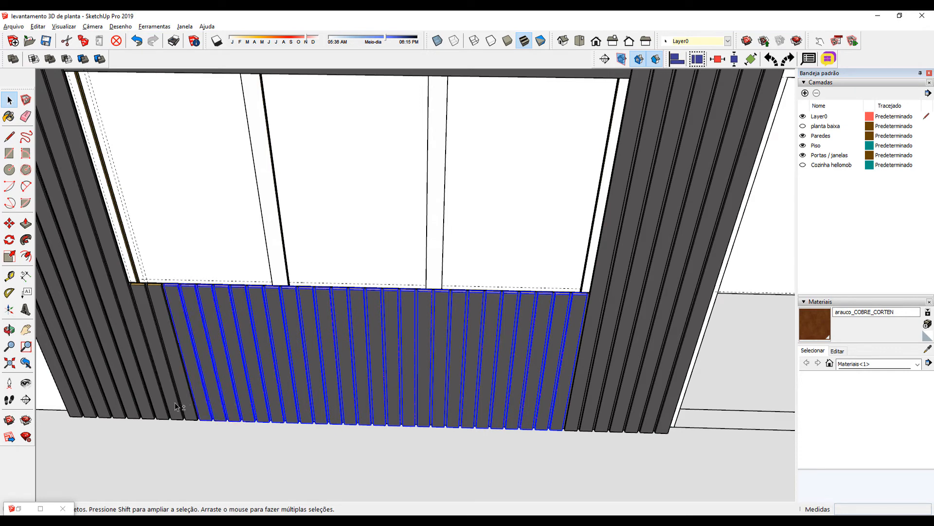
{"action": "left_click", "coordinate": [167, 394], "text": "shift"}
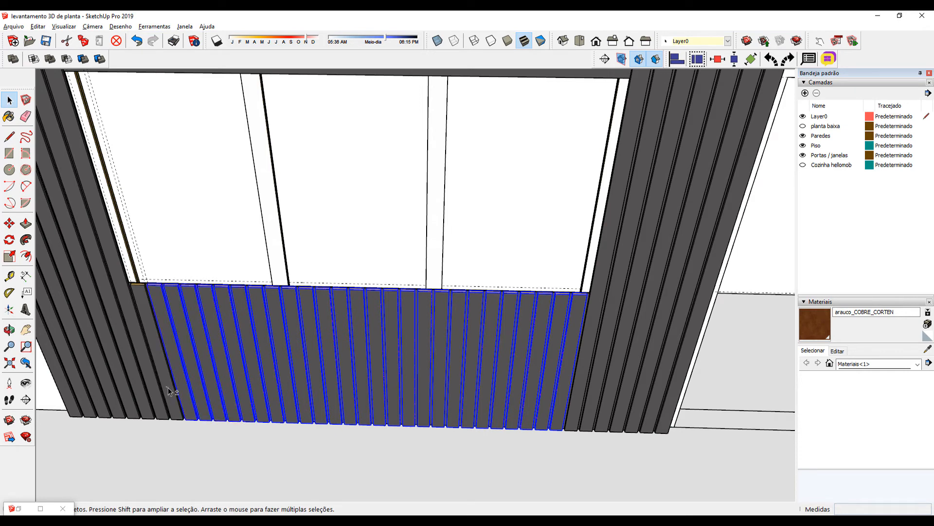
{"action": "left_click", "coordinate": [169, 392], "text": "shift"}
{"action": "middle_click_drag", "start_coordinate": [253, 343], "coordinate": [179, 338]}
{"action": "scroll", "coordinate": [127, 284], "scroll_direction": "up", "scroll_amount": 8}
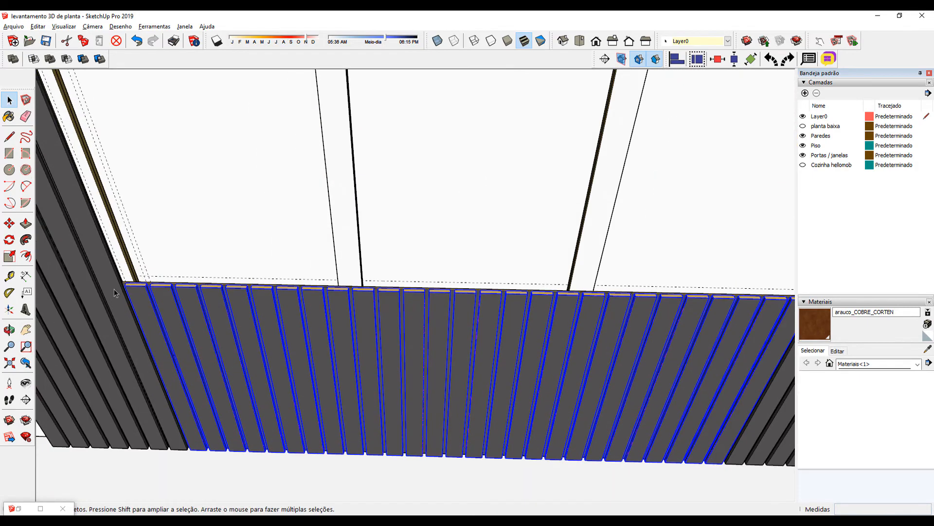
{"action": "key", "text": "m"}
{"action": "scroll", "coordinate": [130, 282], "scroll_direction": "up", "scroll_amount": 5}
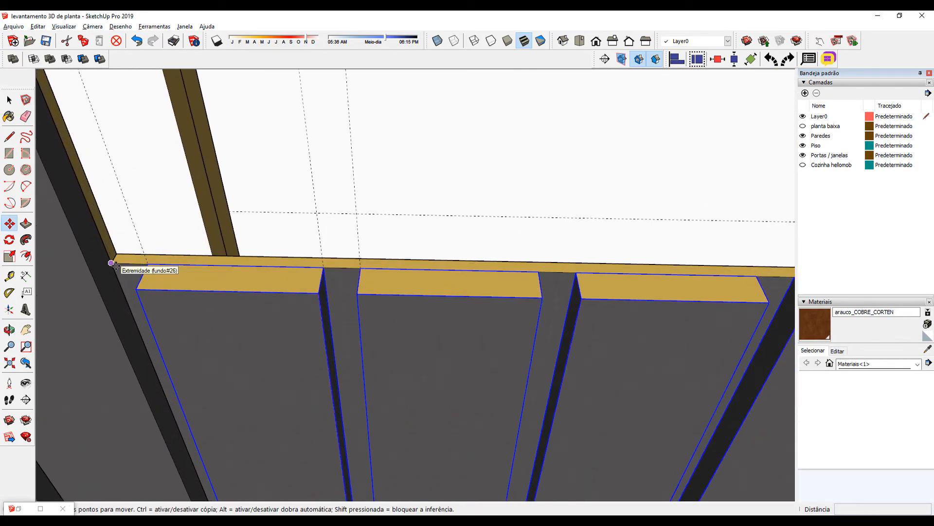
{"action": "left_click", "coordinate": [112, 263]}
{"action": "key", "text": "ctrl"}
{"action": "scroll", "coordinate": [125, 233], "scroll_direction": "down", "scroll_amount": 3}
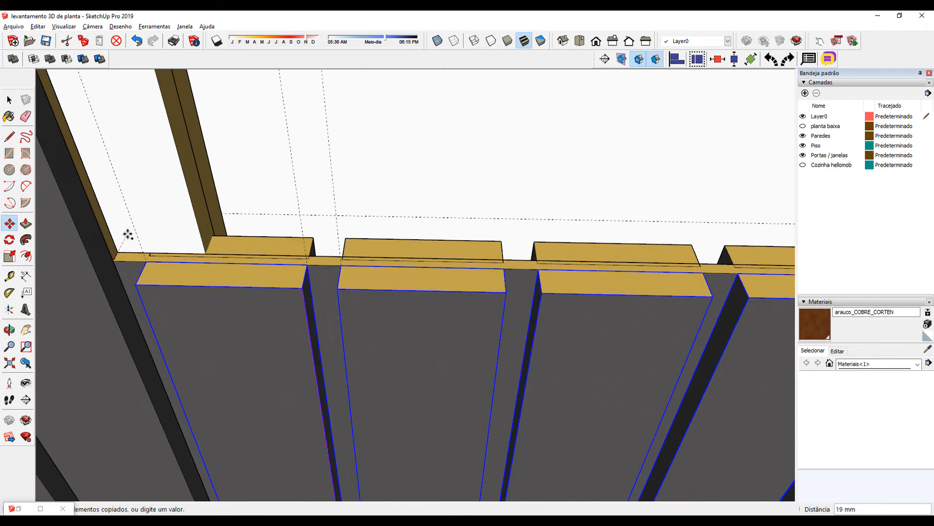
{"action": "scroll", "coordinate": [125, 219], "scroll_direction": "down", "scroll_amount": 5}
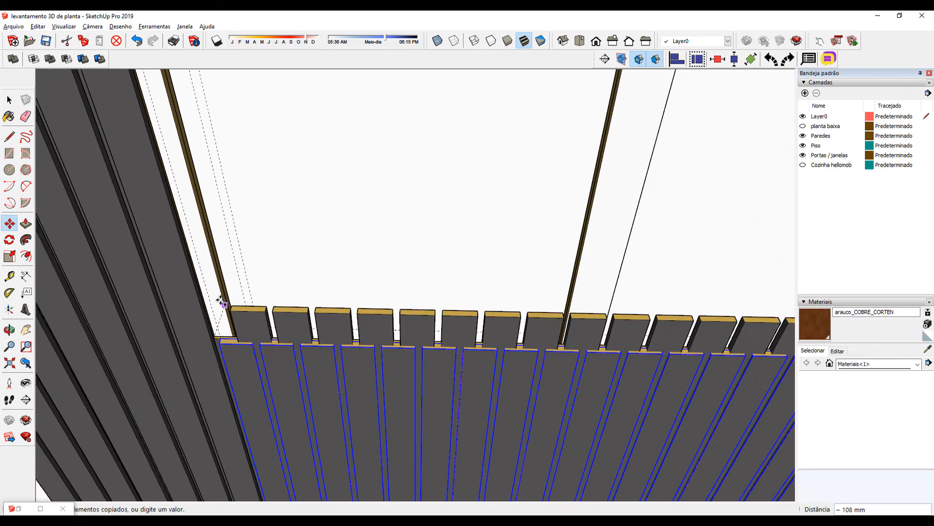
{"action": "scroll", "coordinate": [211, 257], "scroll_direction": "down", "scroll_amount": 5}
{"action": "scroll", "coordinate": [271, 251], "scroll_direction": "up", "scroll_amount": 4}
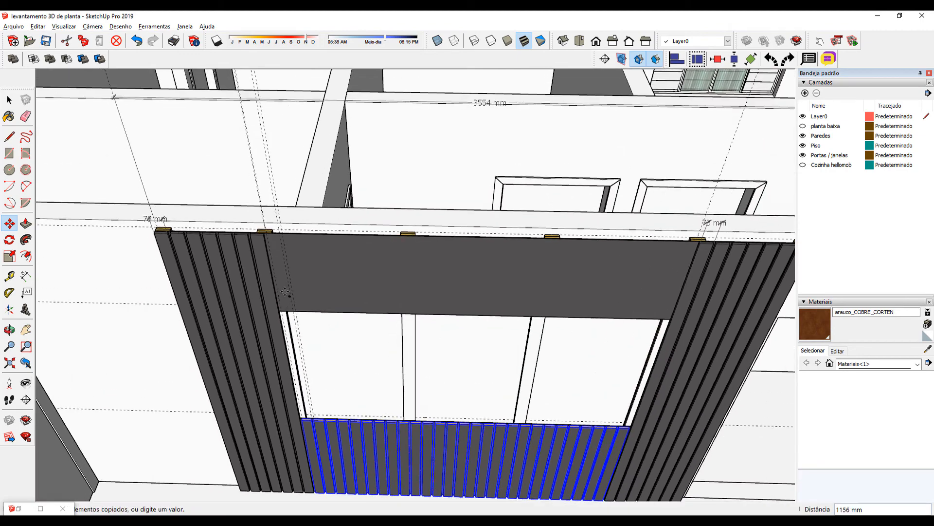
{"action": "scroll", "coordinate": [272, 251], "scroll_direction": "up", "scroll_amount": 5}
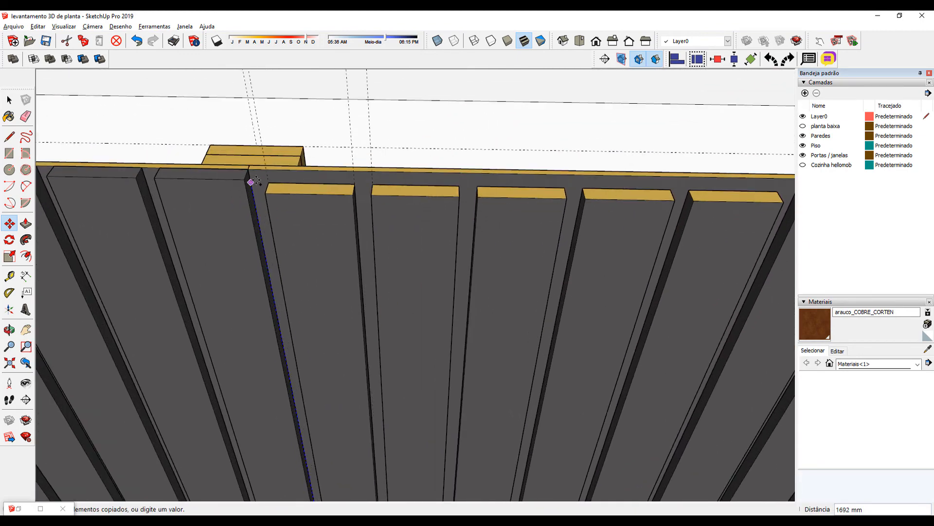
{"action": "left_click", "coordinate": [248, 170]}
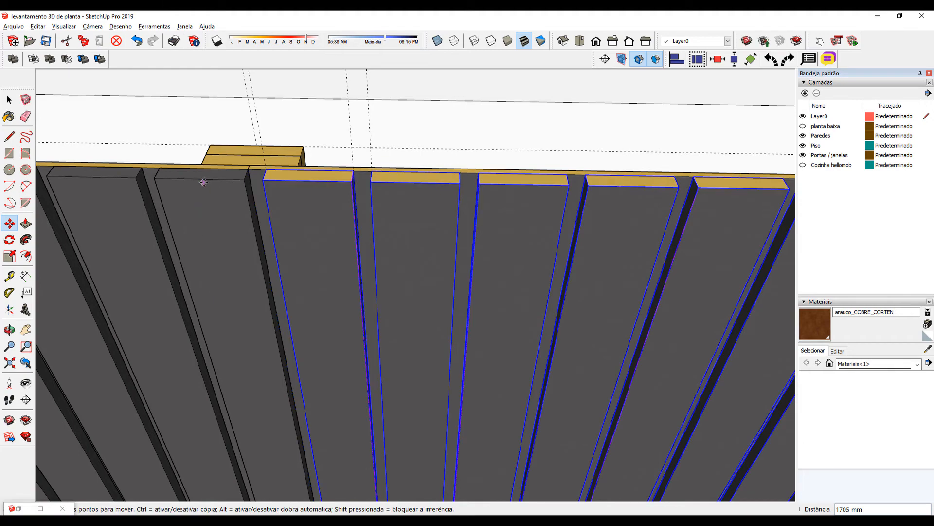
- Scale the copied trim pieces above the window along the blue axis from their lower face to about 0.60, ending at the window's upper edge
{"action": "scroll", "coordinate": [207, 186], "scroll_direction": "down", "scroll_amount": 6}
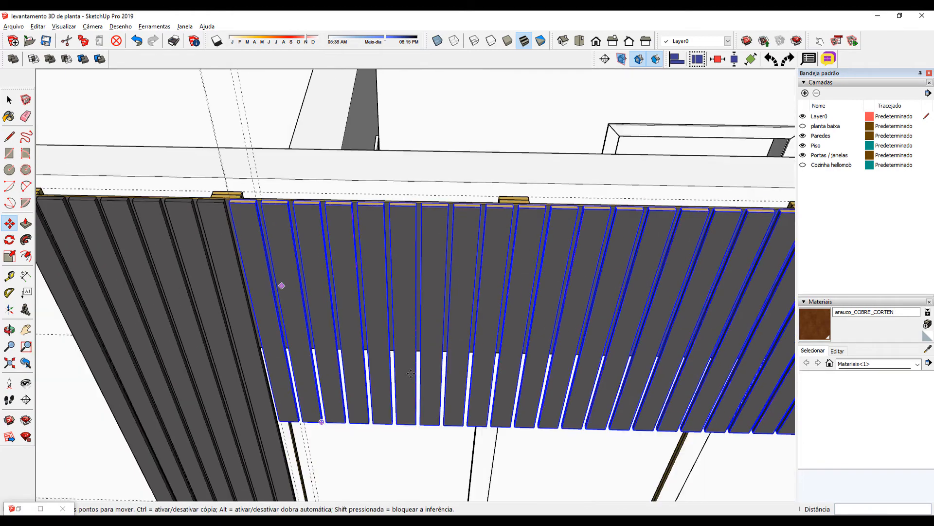
{"action": "middle_click_drag", "start_coordinate": [501, 399], "coordinate": [458, 351]}
{"action": "key", "text": "s"}
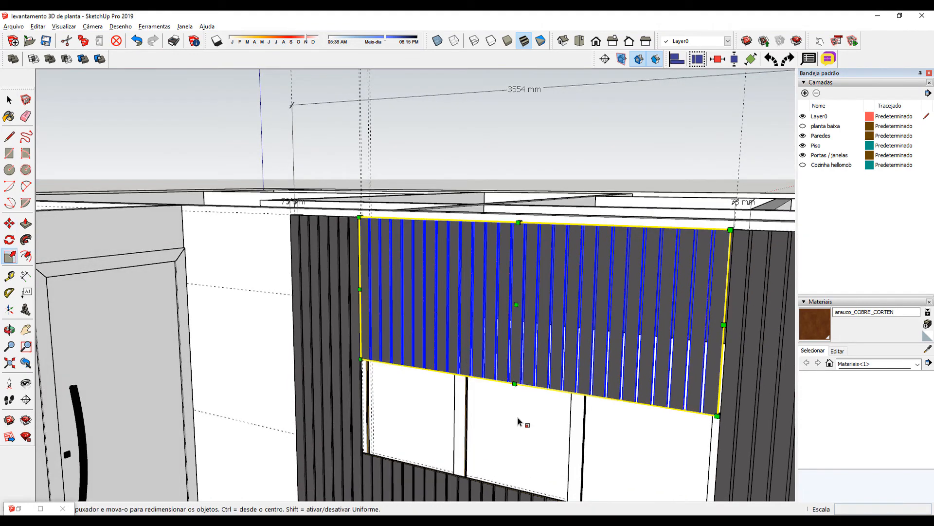
{"action": "scroll", "coordinate": [526, 409], "scroll_direction": "up", "scroll_amount": 4}
{"action": "scroll", "coordinate": [527, 393], "scroll_direction": "up", "scroll_amount": 8}
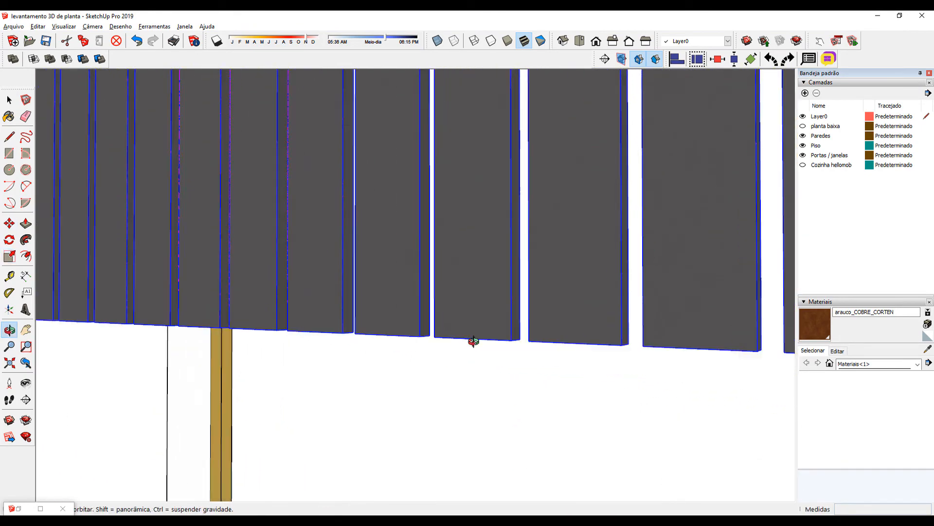
{"action": "middle_click_drag", "start_coordinate": [475, 325], "coordinate": [458, 294]}
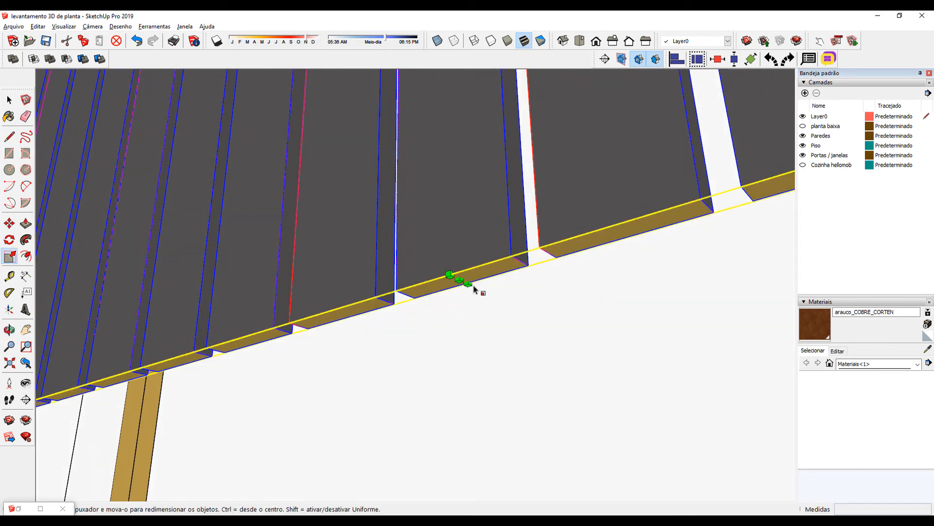
{"action": "scroll", "coordinate": [474, 288], "scroll_direction": "up", "scroll_amount": 2}
{"action": "scroll", "coordinate": [473, 287], "scroll_direction": "up", "scroll_amount": 2}
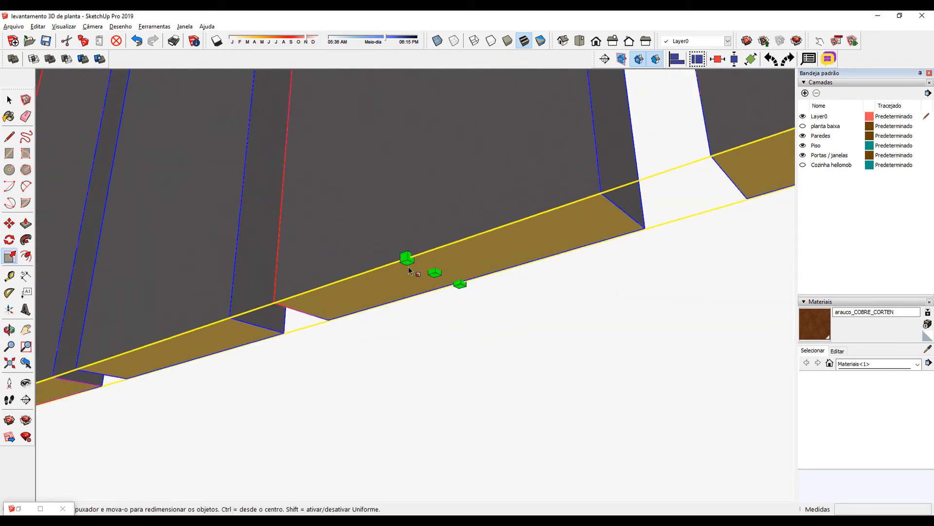
{"action": "left_click", "coordinate": [439, 274]}
{"action": "scroll", "coordinate": [441, 269], "scroll_direction": "down", "scroll_amount": 3}
{"action": "middle_click_drag", "start_coordinate": [492, 198], "coordinate": [544, 185]}
{"action": "scroll", "coordinate": [548, 317], "scroll_direction": "down", "scroll_amount": 3}
{"action": "scroll", "coordinate": [548, 317], "scroll_direction": "down", "scroll_amount": 4}
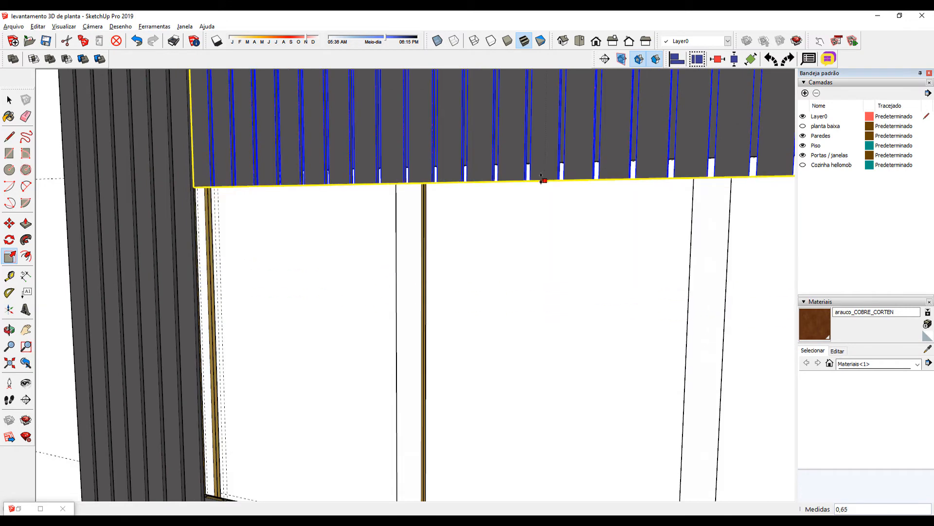
{"action": "scroll", "coordinate": [561, 197], "scroll_direction": "up", "scroll_amount": 2}
{"action": "middle_click_drag", "start_coordinate": [559, 228], "coordinate": [574, 215]}
{"action": "scroll", "coordinate": [580, 225], "scroll_direction": "down", "scroll_amount": 5}
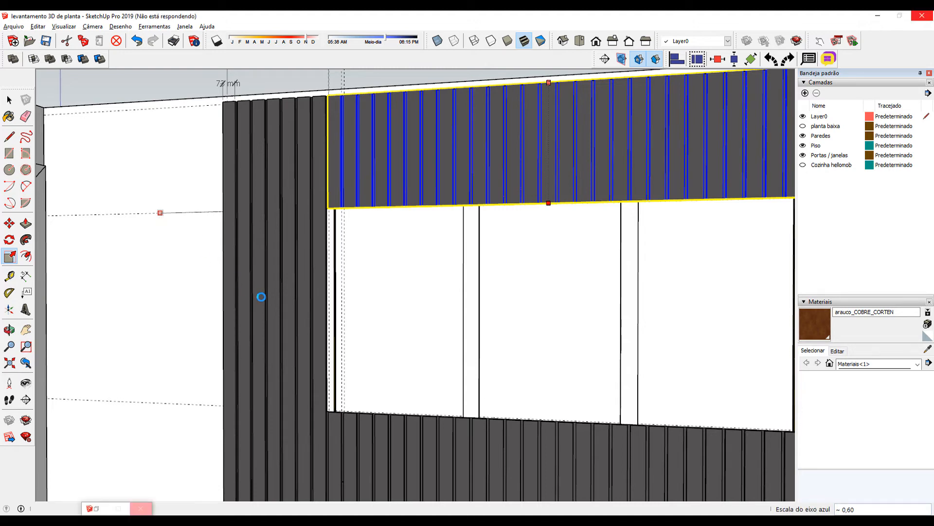
{"action": "scroll", "coordinate": [435, 334], "scroll_direction": "down", "scroll_amount": 3}
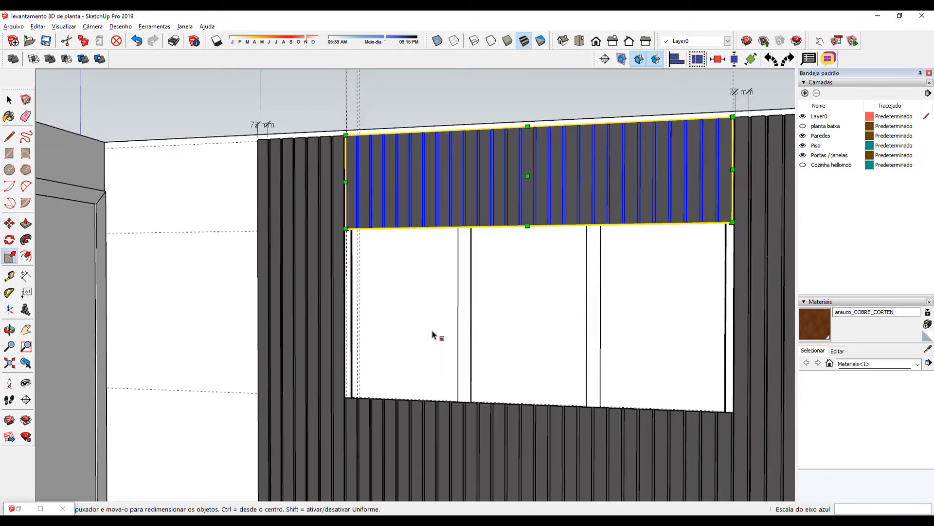
{"action": "middle_click_drag", "start_coordinate": [467, 343], "coordinate": [364, 252]}
{"action": "key", "text": "space"}
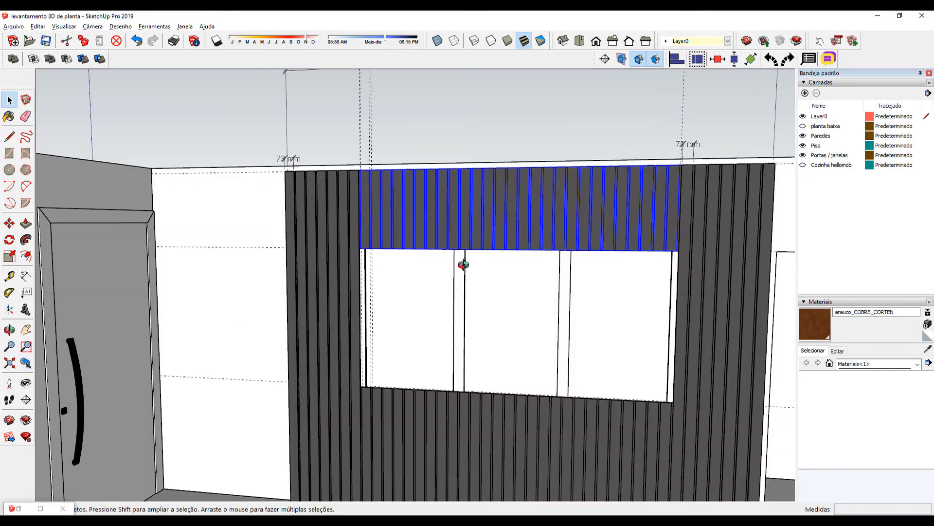
- Clear the selection and examine the slatted panelling around the window from several angles
{"action": "middle_click_drag", "start_coordinate": [463, 264], "coordinate": [409, 311]}
{"action": "scroll", "coordinate": [234, 168], "scroll_direction": "down", "scroll_amount": 5}
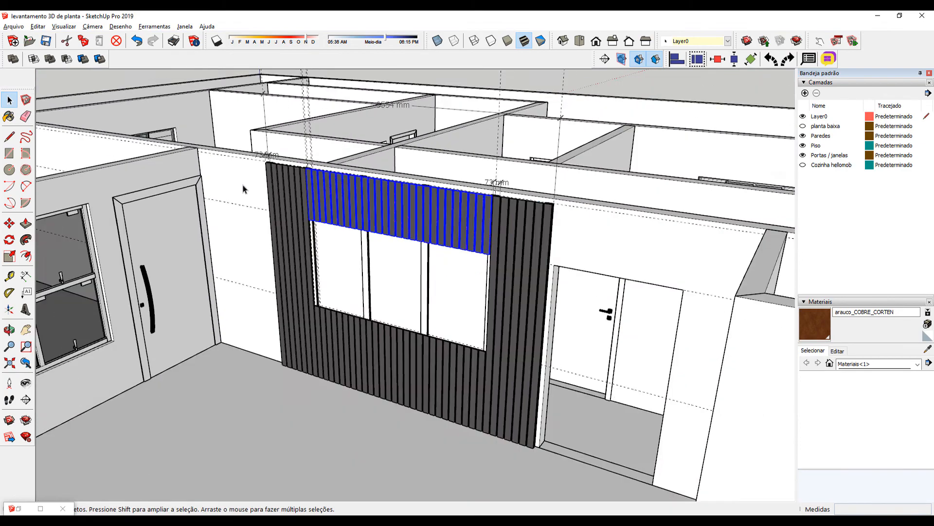
{"action": "middle_click_drag", "start_coordinate": [301, 219], "coordinate": [346, 249]}
{"action": "left_click", "coordinate": [584, 85]}
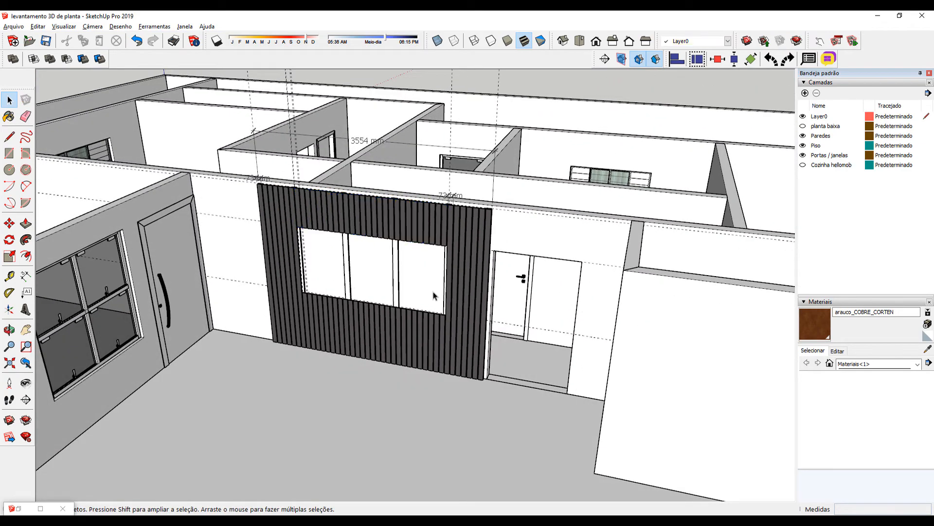
{"action": "middle_click_drag", "start_coordinate": [434, 294], "coordinate": [641, 316]}
{"action": "scroll", "coordinate": [466, 264], "scroll_direction": "up", "scroll_amount": 3}
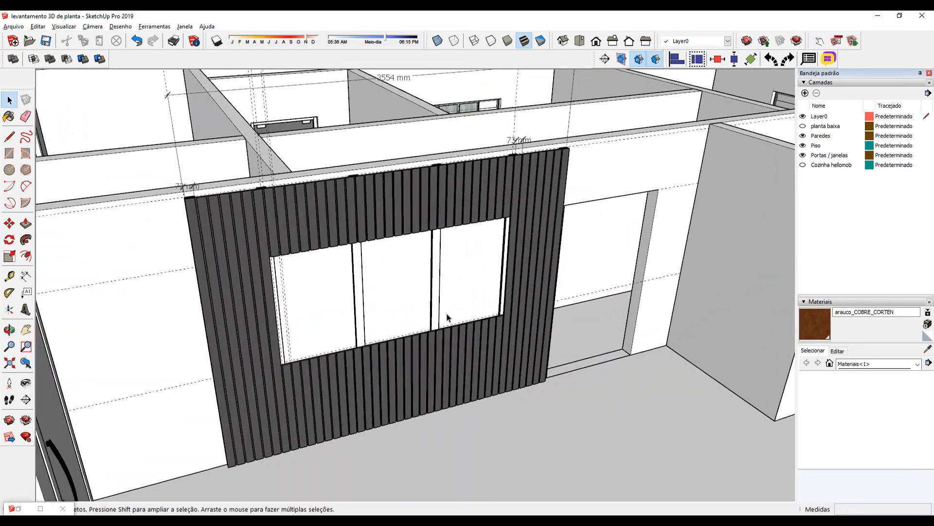
{"action": "middle_click_drag", "start_coordinate": [424, 318], "coordinate": [533, 348]}
{"action": "scroll", "coordinate": [409, 316], "scroll_direction": "up", "scroll_amount": 4}
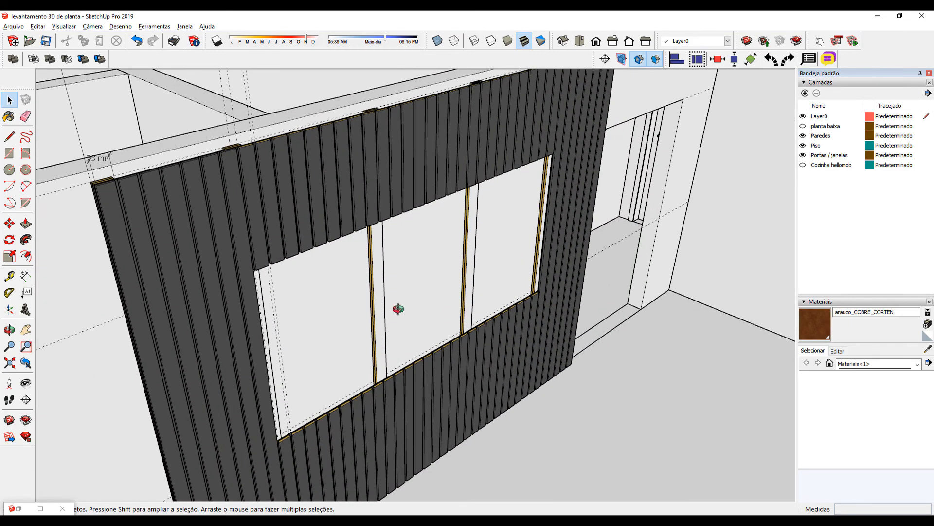
{"action": "middle_click_drag", "start_coordinate": [398, 308], "coordinate": [208, 244]}
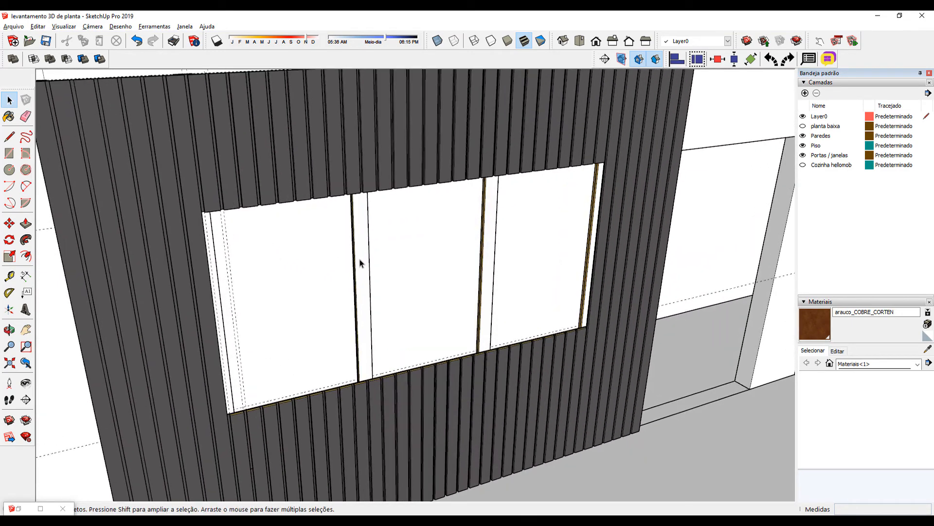
{"action": "middle_click_drag", "start_coordinate": [524, 282], "coordinate": [464, 271]}
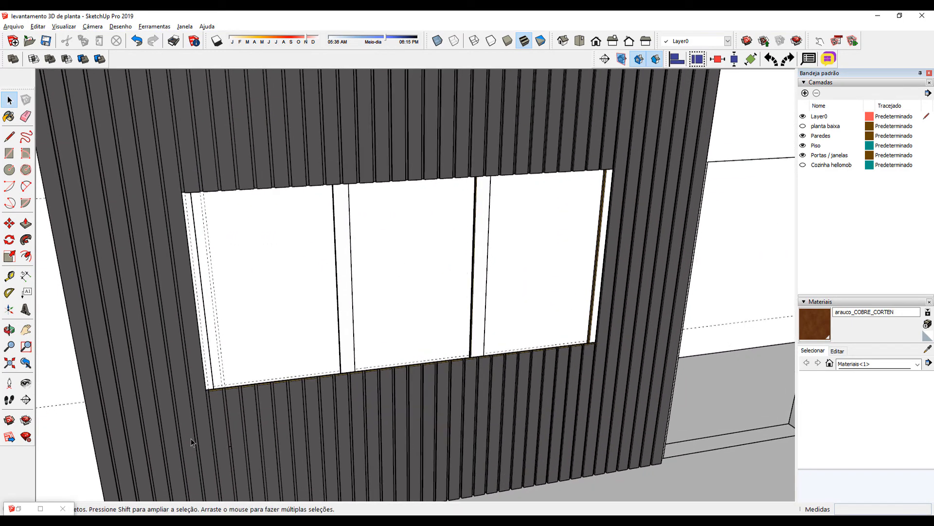
{"action": "scroll", "coordinate": [268, 277], "scroll_direction": "down", "scroll_amount": 3}
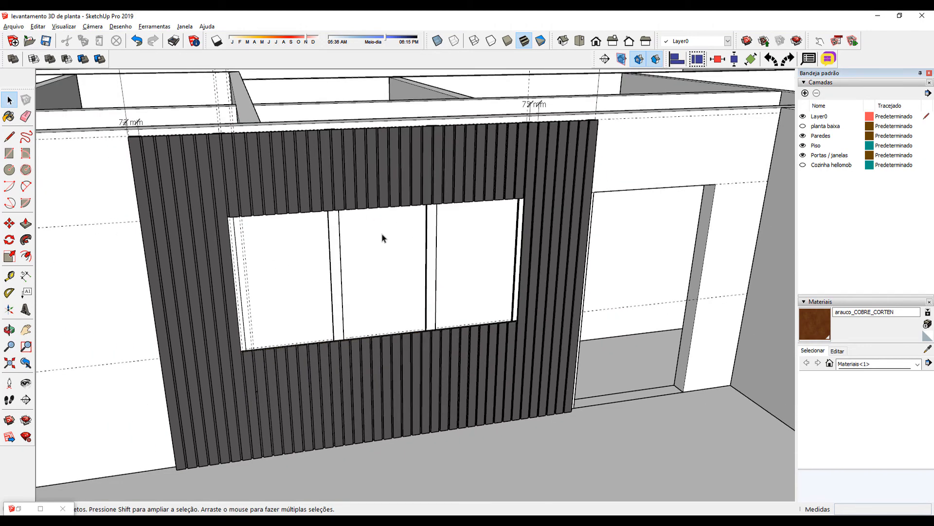
{"action": "scroll", "coordinate": [382, 235], "scroll_direction": "down", "scroll_amount": 1}
- Restore the hellomob window with its module library and select the lower back panel at the window opening's lower corner
{"action": "left_click", "coordinate": [20, 509]}
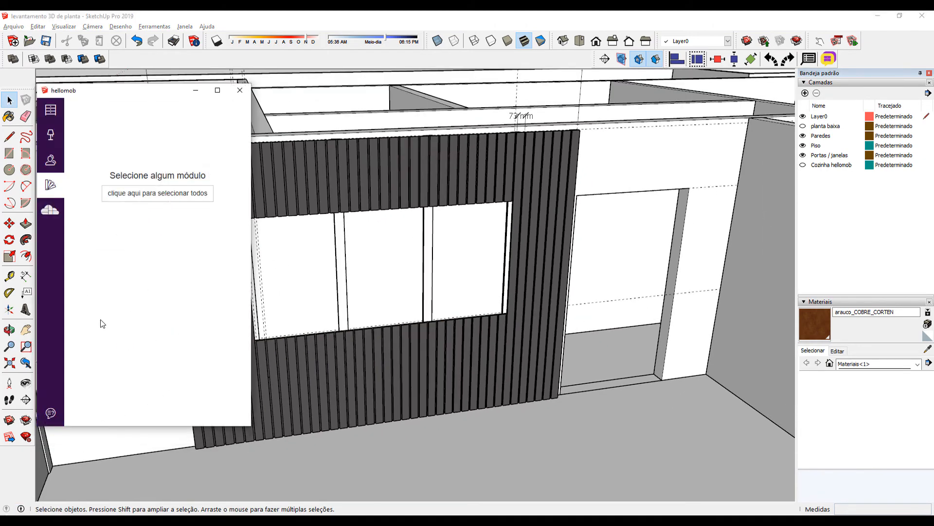
{"action": "left_click", "coordinate": [53, 112]}
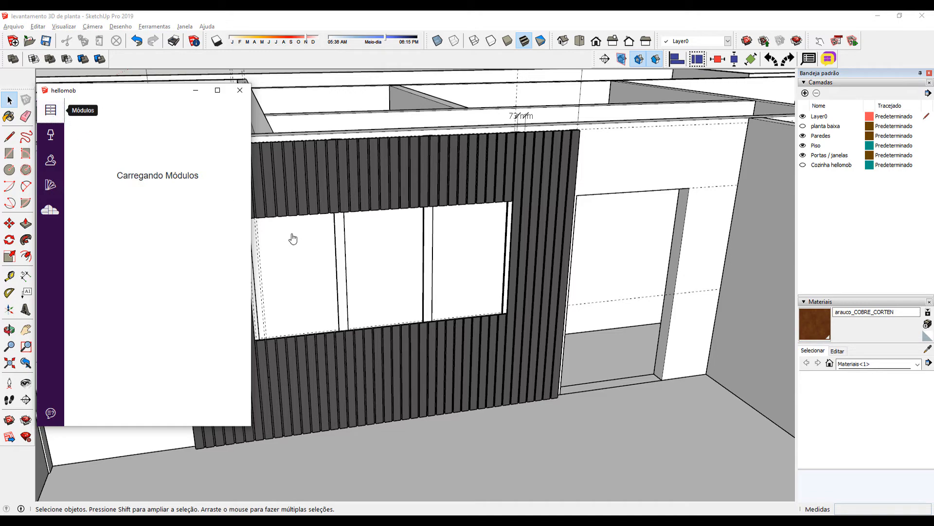
{"action": "scroll", "coordinate": [257, 357], "scroll_direction": "up", "scroll_amount": 1}
{"action": "scroll", "coordinate": [258, 351], "scroll_direction": "up", "scroll_amount": 1}
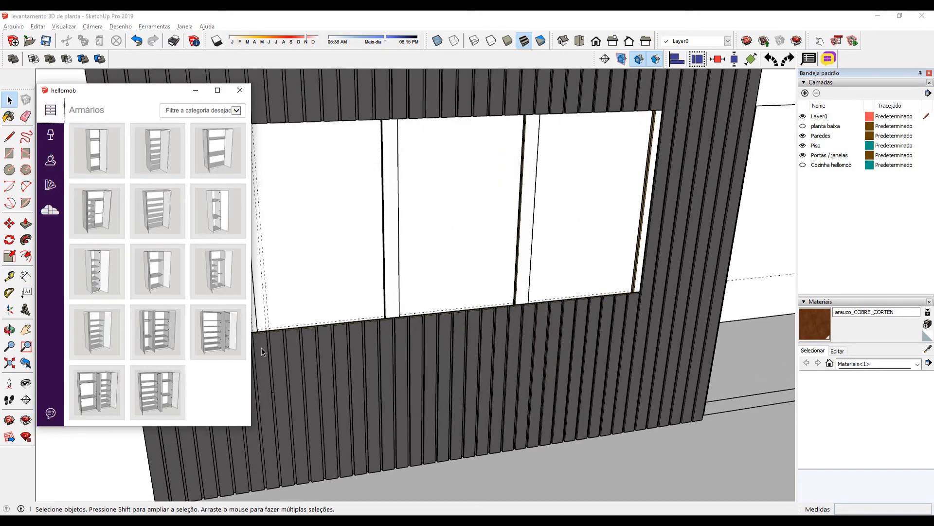
{"action": "scroll", "coordinate": [263, 347], "scroll_direction": "up", "scroll_amount": 4}
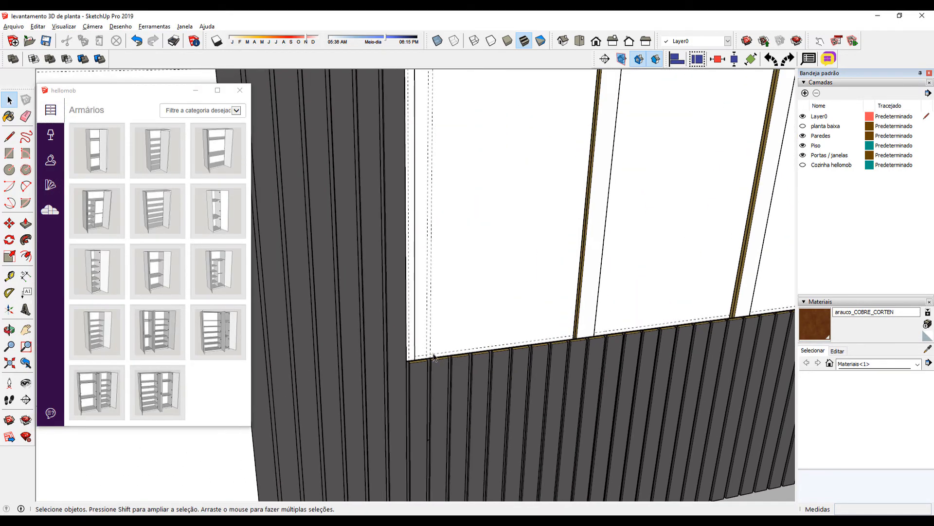
{"action": "scroll", "coordinate": [415, 363], "scroll_direction": "up", "scroll_amount": 4}
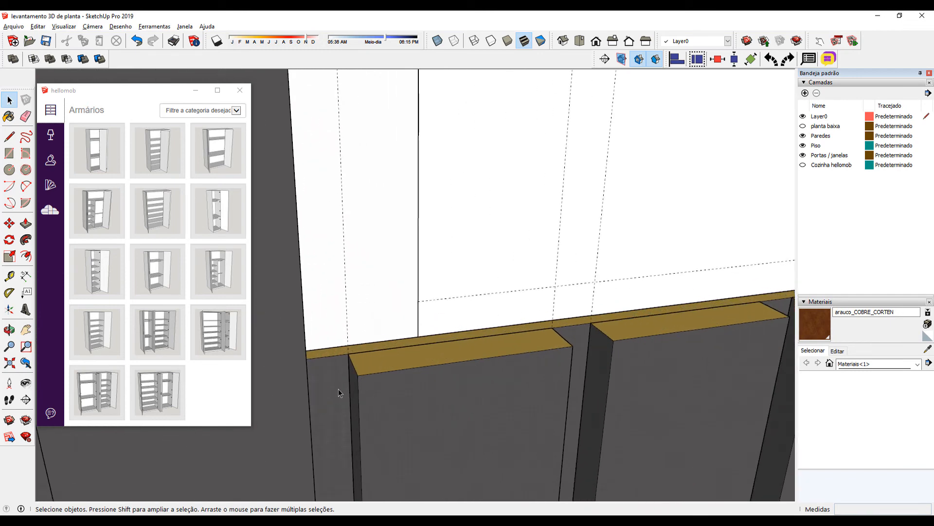
{"action": "scroll", "coordinate": [338, 390], "scroll_direction": "down", "scroll_amount": 3}
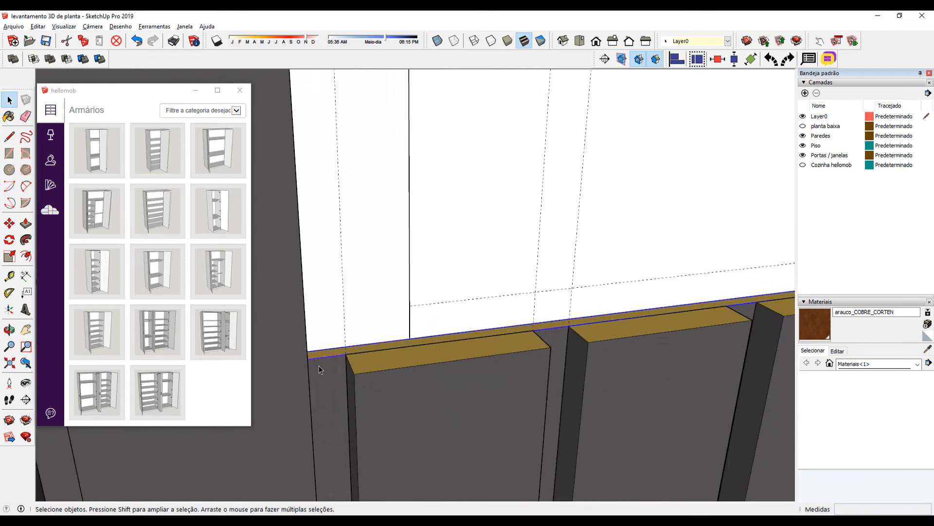
- Insert the Painel com ranhuras ou apliques module from the Painéis category on top of the lower back panel, aligned to its corner and back
{"action": "left_click", "coordinate": [220, 111]}
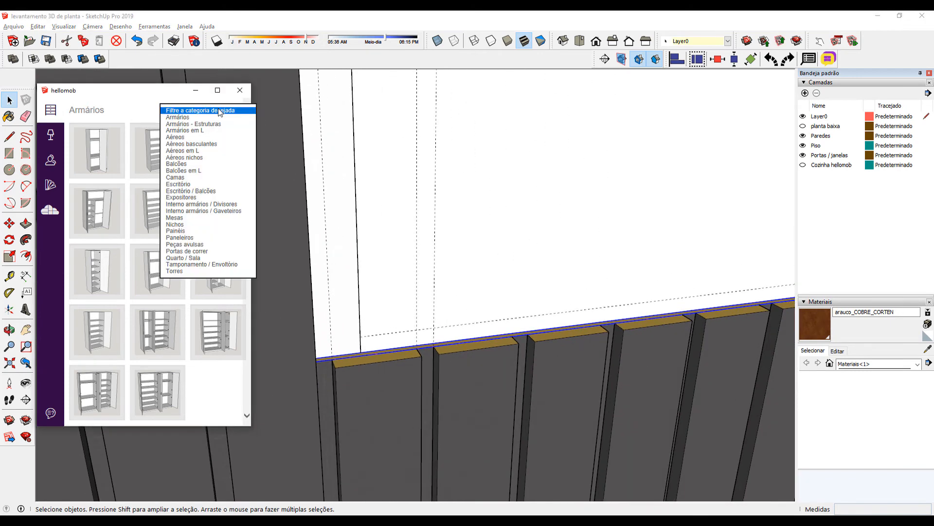
{"action": "left_click", "coordinate": [181, 231]}
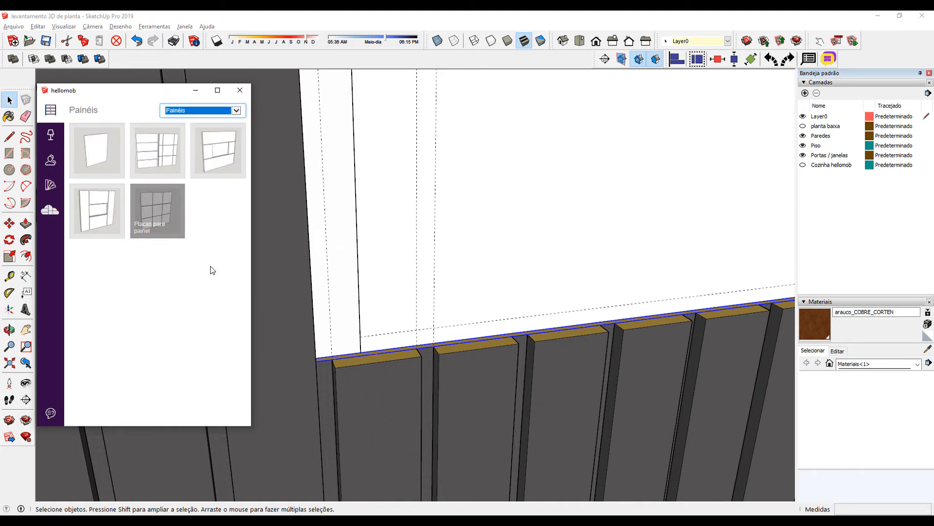
{"action": "left_click", "coordinate": [166, 171]}
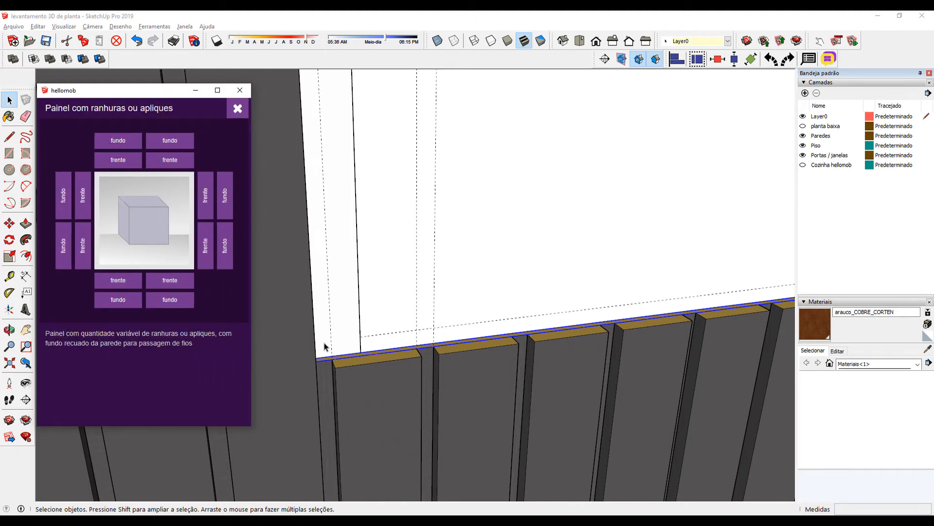
{"action": "left_click_drag", "start_coordinate": [124, 143], "coordinate": [404, 284]}
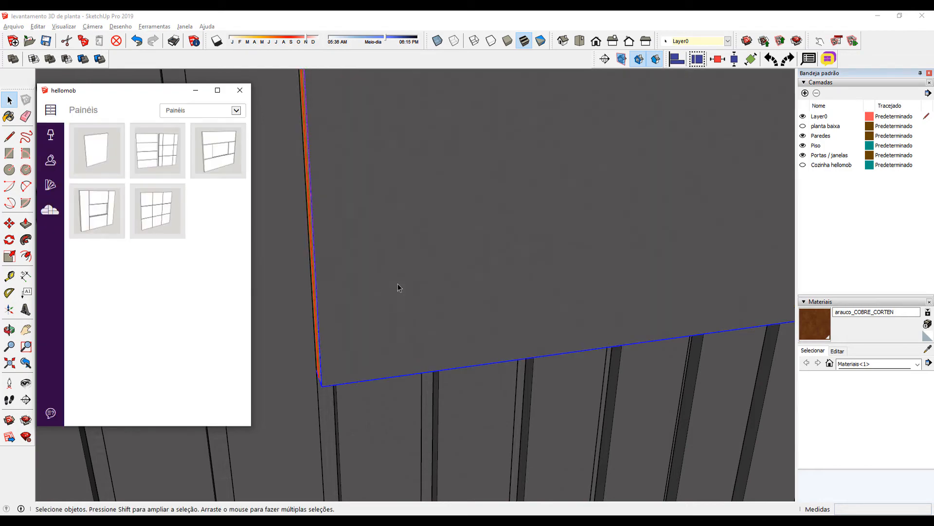
{"action": "middle_click_drag", "start_coordinate": [398, 287], "coordinate": [370, 214]}
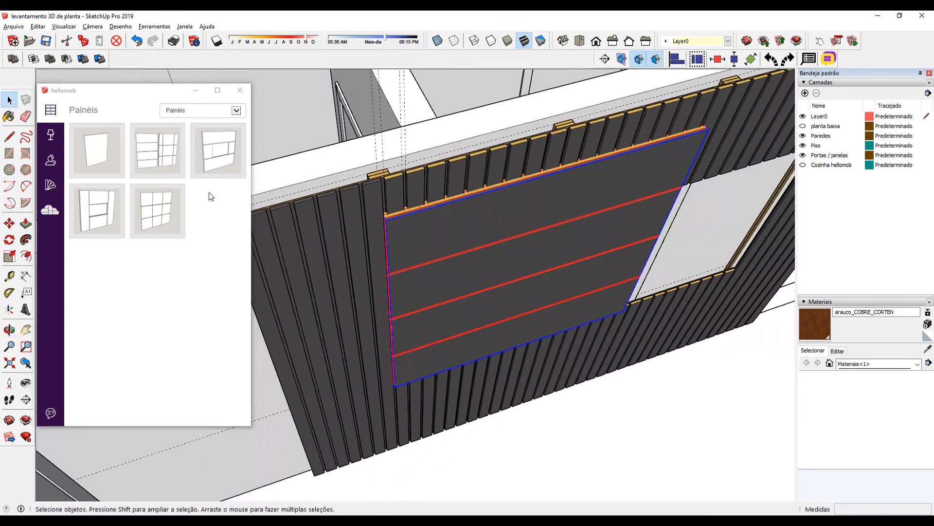
- Change the new panel's body material to 18 mm MDF Branco texturizado 2F from Greenplac
{"action": "left_click", "coordinate": [53, 187]}
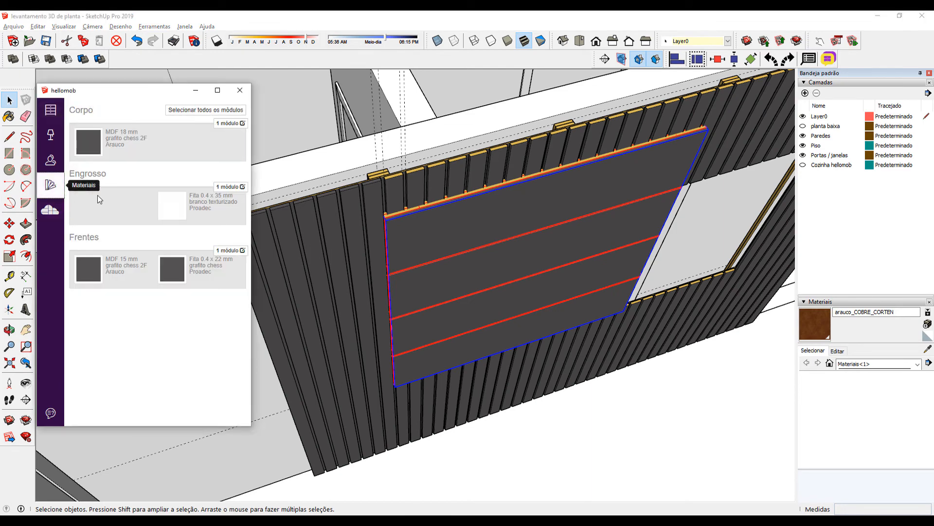
{"action": "left_click", "coordinate": [90, 148]}
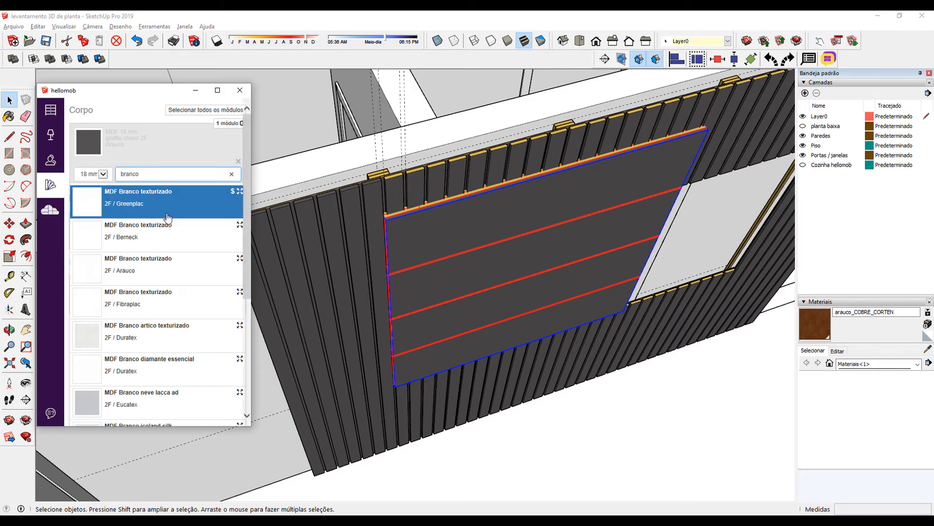
{"action": "left_click", "coordinate": [157, 201]}
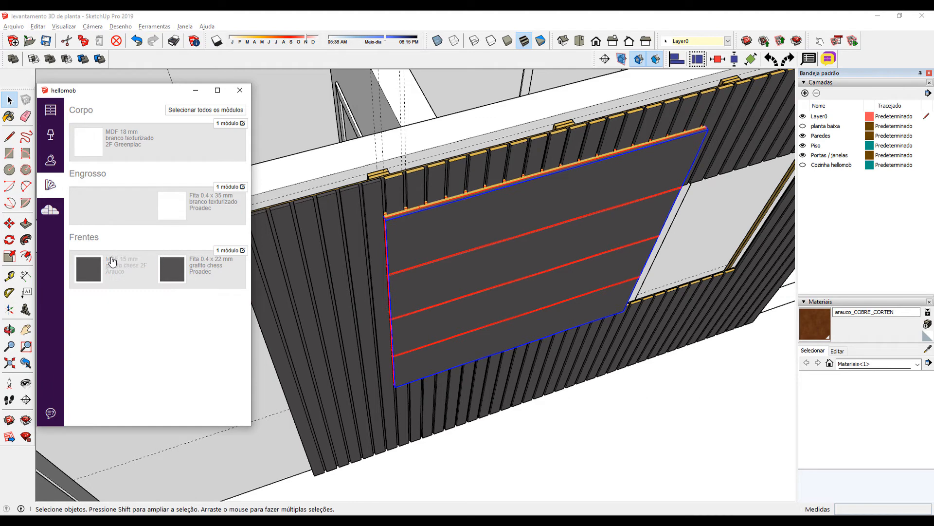
- Set the panel's fronts to 15 mm MDF Branco texturizado 2F Greenplac with Branco texturizado 22 x 0.4 mm Proadec edge tape
{"action": "left_click", "coordinate": [89, 276]}
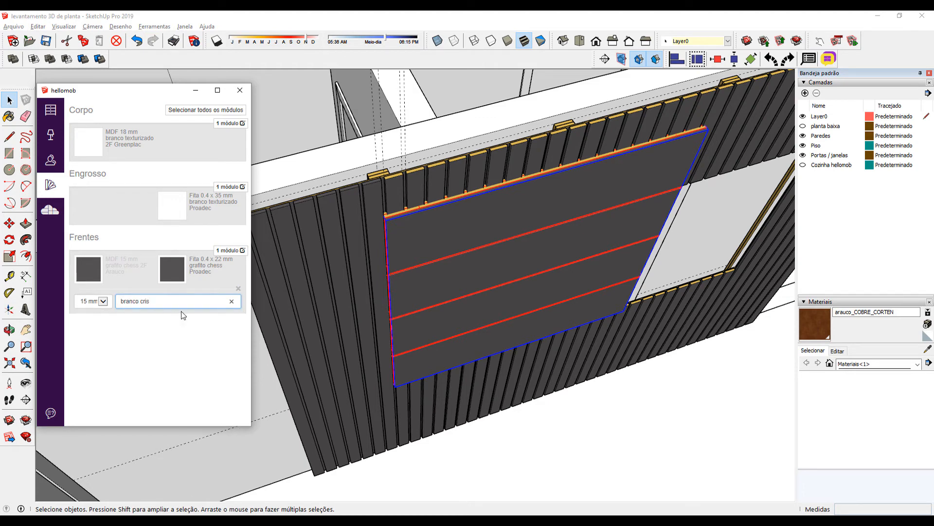
{"action": "key", "text": "BackSpace"}
{"action": "key", "text": "BackSpace"}
{"action": "key", "text": "BackSpace"}
{"action": "key", "text": "BackSpace"}
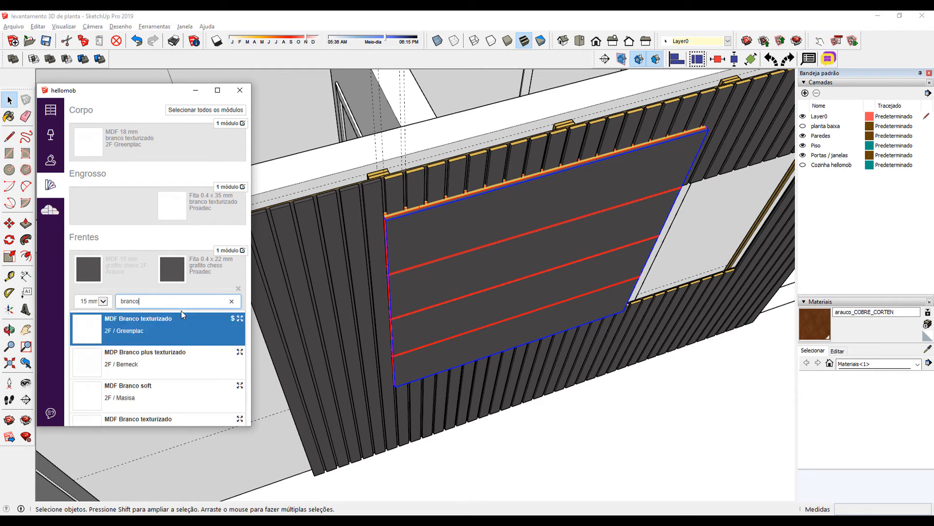
{"action": "left_click", "coordinate": [144, 330]}
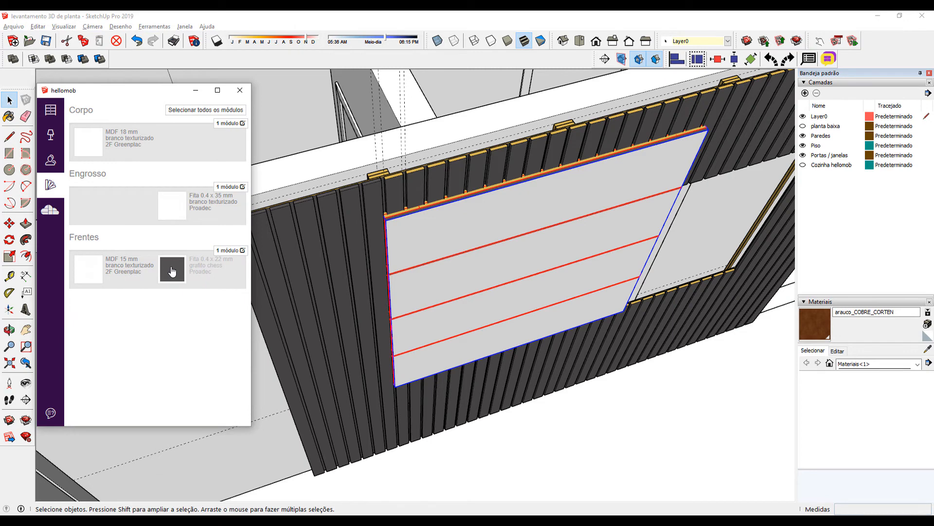
{"action": "left_click", "coordinate": [171, 271]}
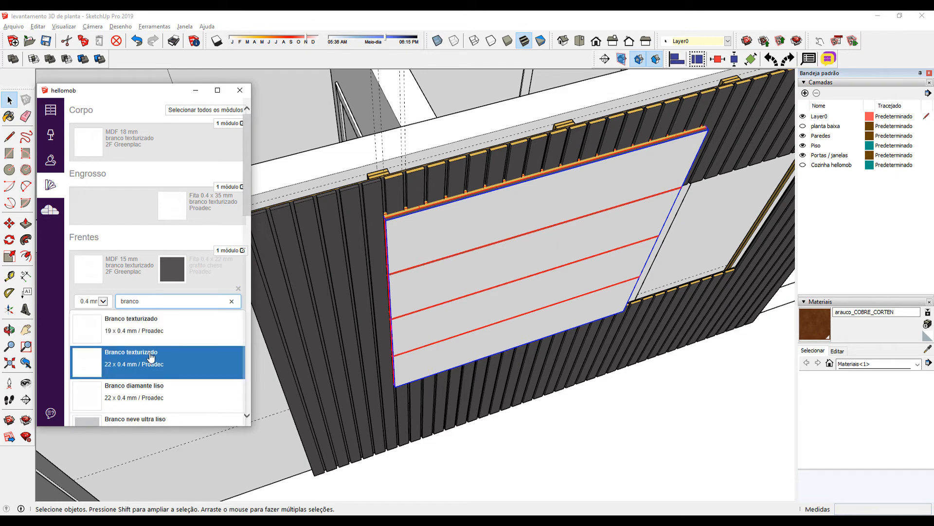
{"action": "left_click", "coordinate": [151, 358]}
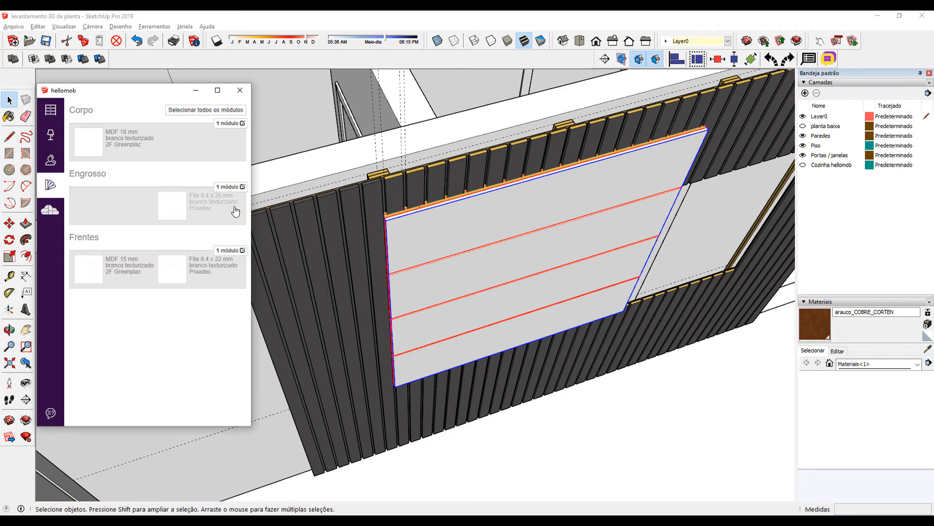
- Check the thickening edge tape setting and examine the white panel's upper corner and edges against the slats
{"action": "left_click", "coordinate": [179, 207]}
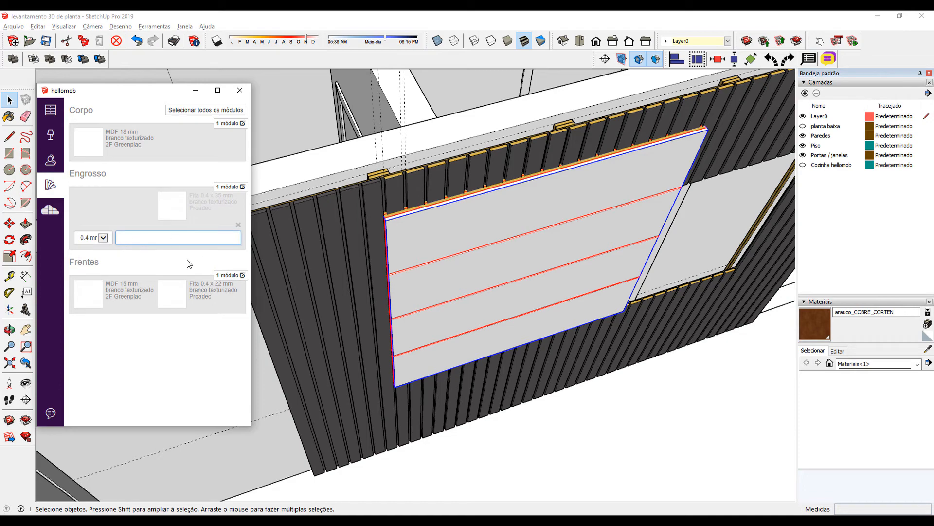
{"action": "middle_click_drag", "start_coordinate": [525, 299], "coordinate": [483, 273]}
{"action": "middle_click_drag", "start_coordinate": [530, 256], "coordinate": [446, 238]}
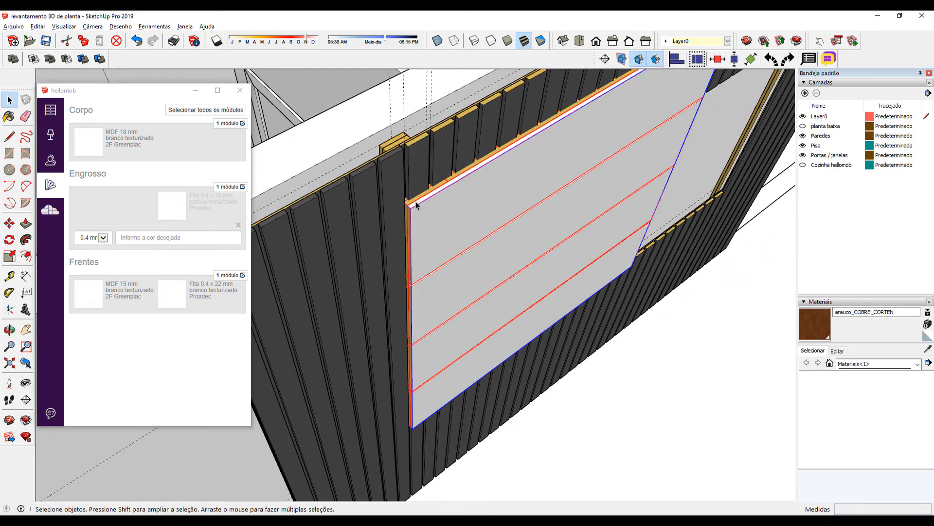
{"action": "scroll", "coordinate": [417, 204], "scroll_direction": "up", "scroll_amount": 3}
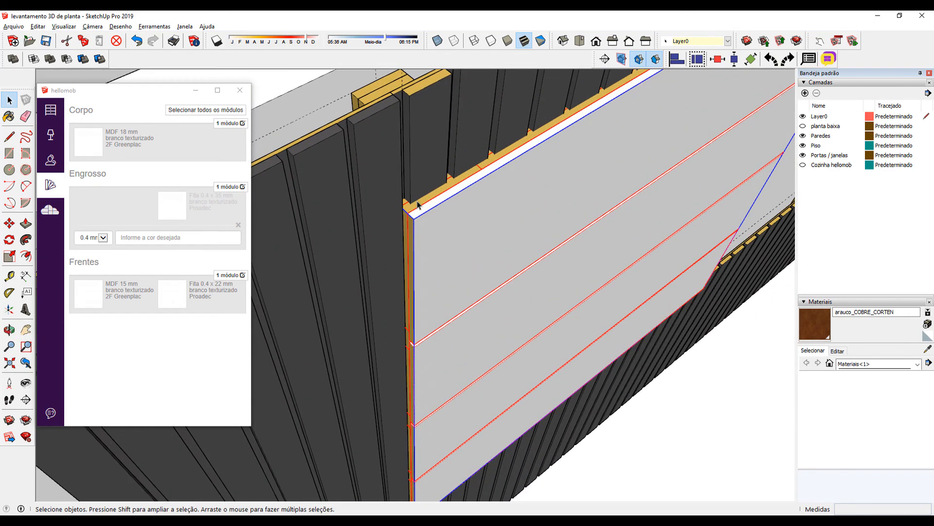
{"action": "scroll", "coordinate": [417, 204], "scroll_direction": "up", "scroll_amount": 1}
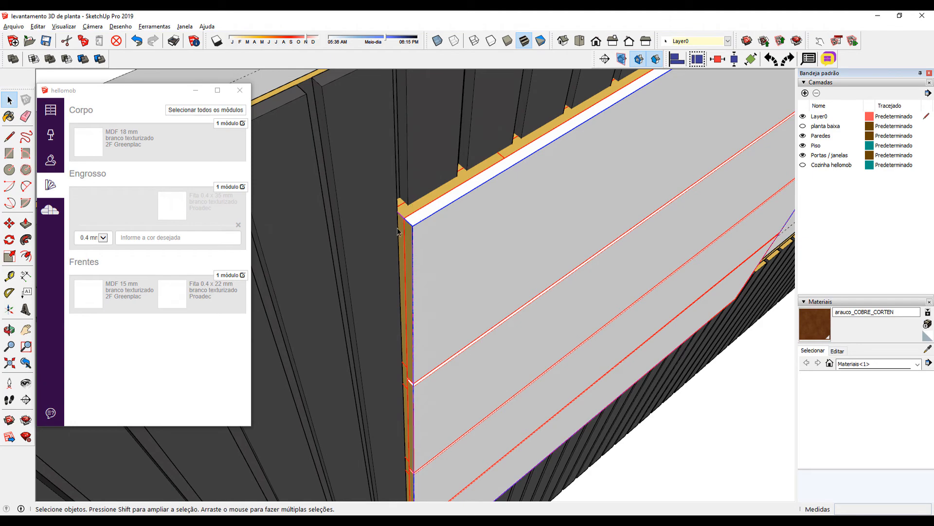
{"action": "scroll", "coordinate": [468, 226], "scroll_direction": "down", "scroll_amount": 2}
{"action": "middle_click_drag", "start_coordinate": [471, 237], "coordinate": [490, 273]}
{"action": "scroll", "coordinate": [579, 297], "scroll_direction": "down", "scroll_amount": 2}
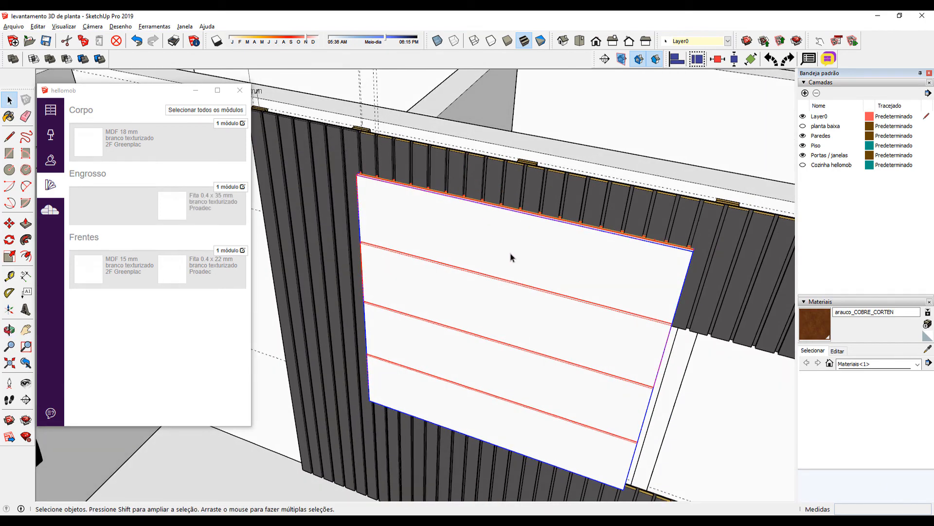
- Scale the white panel along the blue axis to about 0.73, ending at the lower edge of the slats above the window
{"action": "key", "text": "s"}
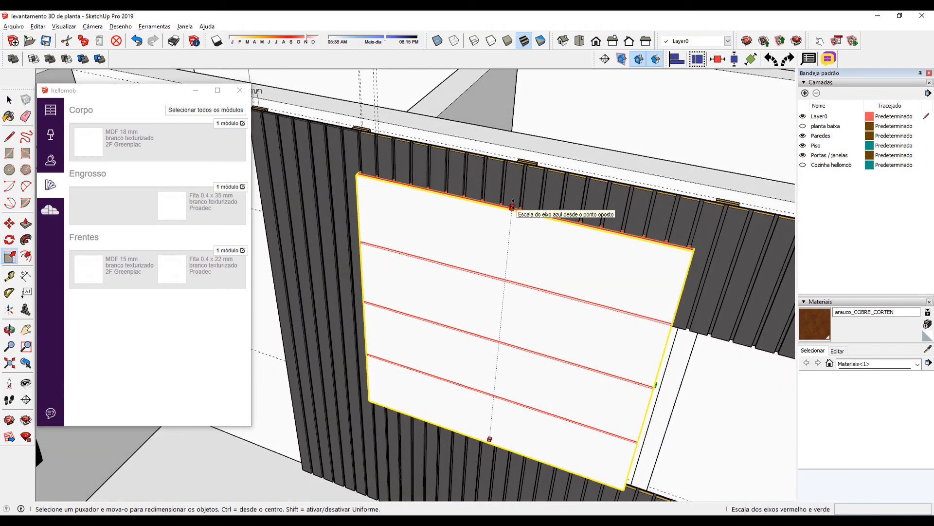
{"action": "middle_click_drag", "start_coordinate": [607, 284], "coordinate": [608, 312]}
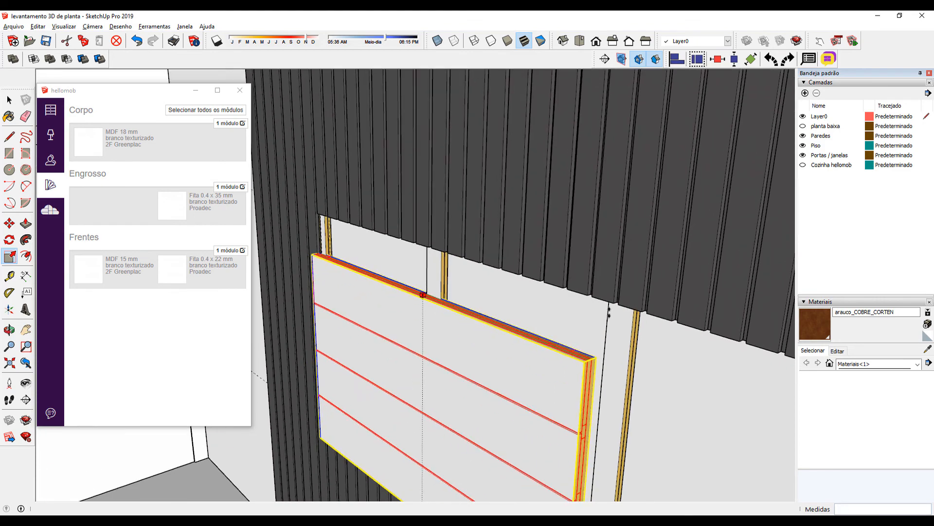
{"action": "scroll", "coordinate": [609, 312], "scroll_direction": "up", "scroll_amount": 1}
{"action": "left_click", "coordinate": [615, 299]}
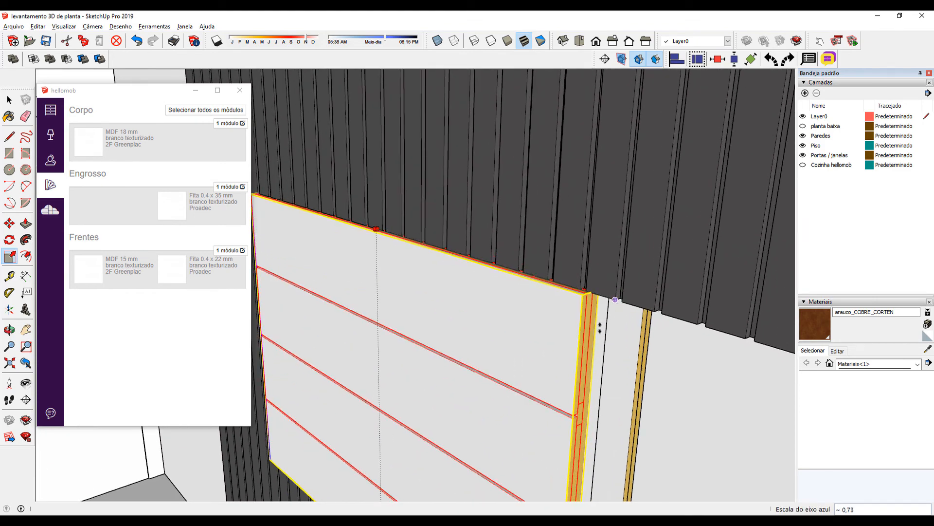
{"action": "scroll", "coordinate": [600, 329], "scroll_direction": "down", "scroll_amount": 5}
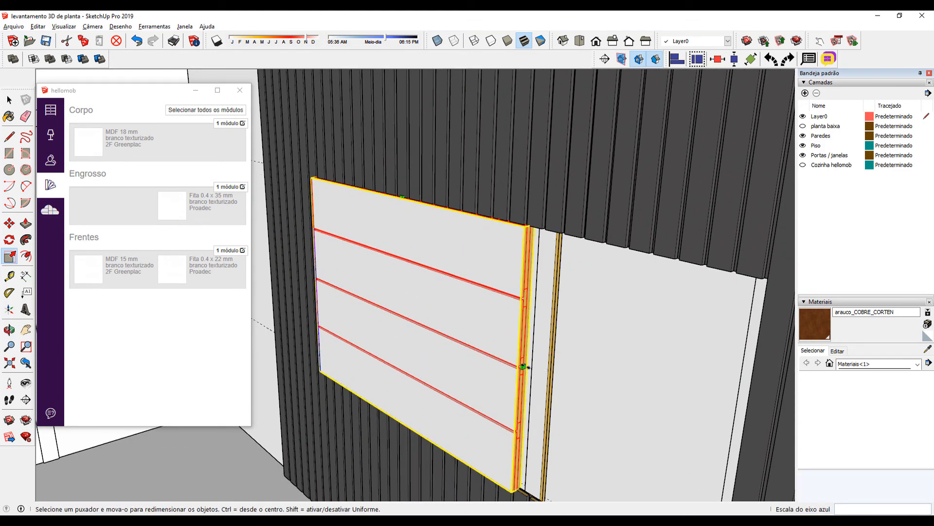
- Stretch the white panel along the red axis to about 1.63, ending at the far side of the window opening
{"action": "left_click", "coordinate": [524, 366]}
{"action": "scroll", "coordinate": [757, 288], "scroll_direction": "up", "scroll_amount": 2}
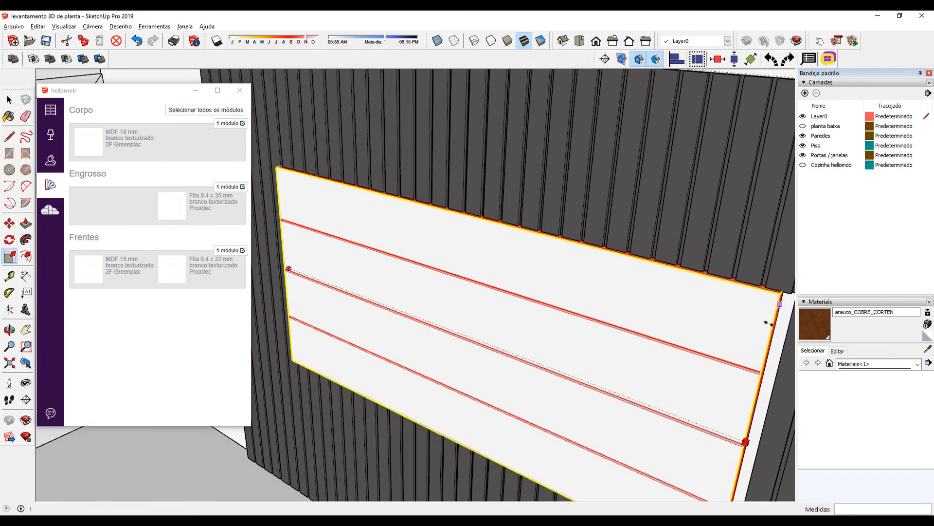
{"action": "scroll", "coordinate": [768, 324], "scroll_direction": "down", "scroll_amount": 2}
{"action": "scroll", "coordinate": [694, 213], "scroll_direction": "up", "scroll_amount": 4}
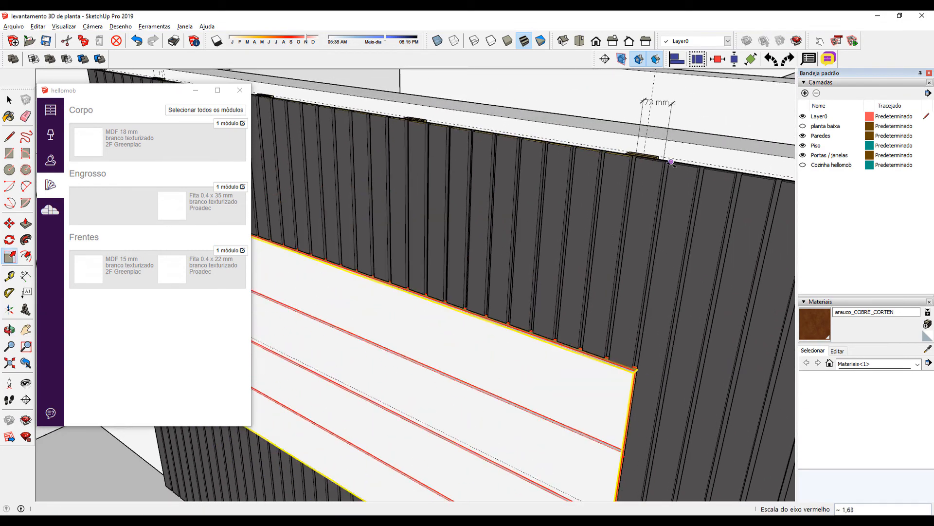
{"action": "left_click", "coordinate": [619, 265]}
{"action": "scroll", "coordinate": [574, 334], "scroll_direction": "down", "scroll_amount": 5}
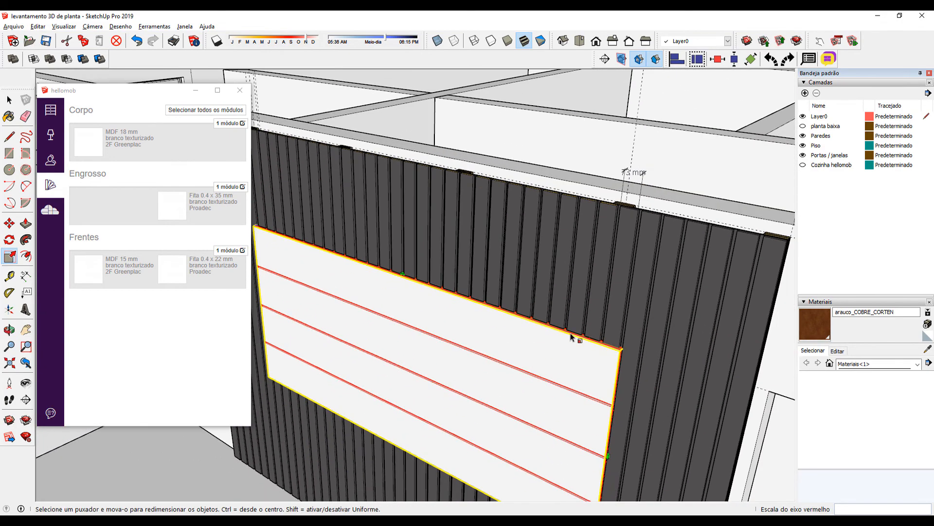
- Check the white panel over the window in X-ray view, restore the normal view and clear the selection
{"action": "middle_click_drag", "start_coordinate": [554, 365], "coordinate": [617, 321]}
{"action": "scroll", "coordinate": [624, 291], "scroll_direction": "down", "scroll_amount": 2}
{"action": "key", "text": "alt+r"}
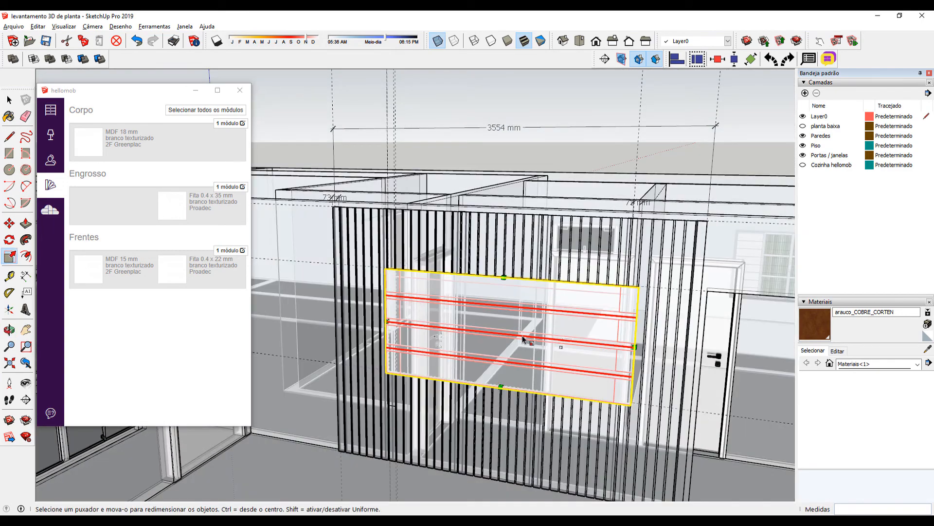
{"action": "key", "text": "x"}
{"action": "middle_click_drag", "start_coordinate": [524, 337], "coordinate": [438, 340]}
{"action": "key", "text": "space"}
{"action": "left_click", "coordinate": [553, 115]}
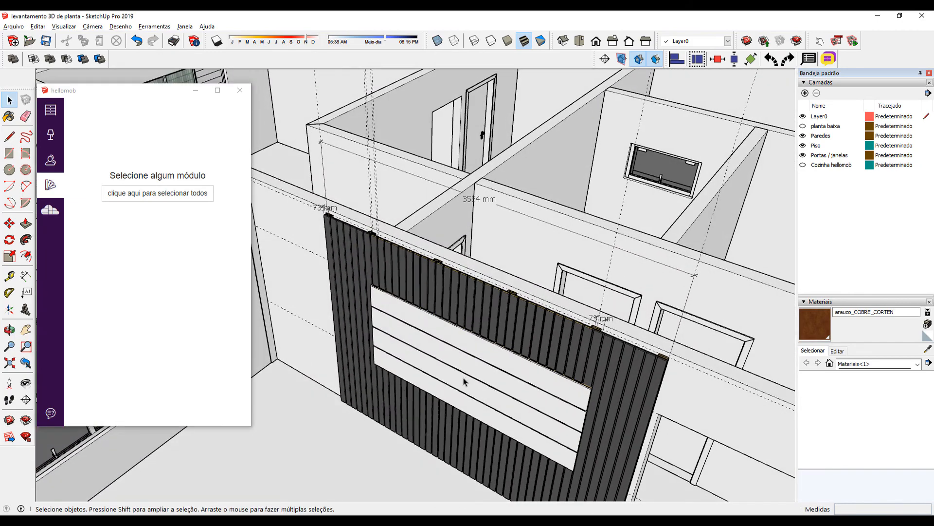
- Select the white panel over the window and open its component options
{"action": "middle_click_drag", "start_coordinate": [466, 378], "coordinate": [503, 348]}
{"action": "left_click", "coordinate": [503, 349]}
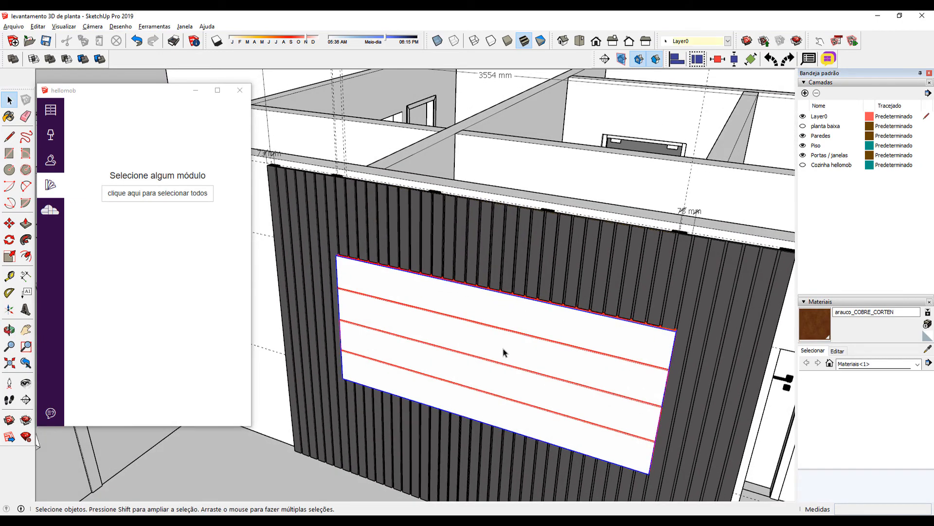
{"action": "key", "text": "d"}
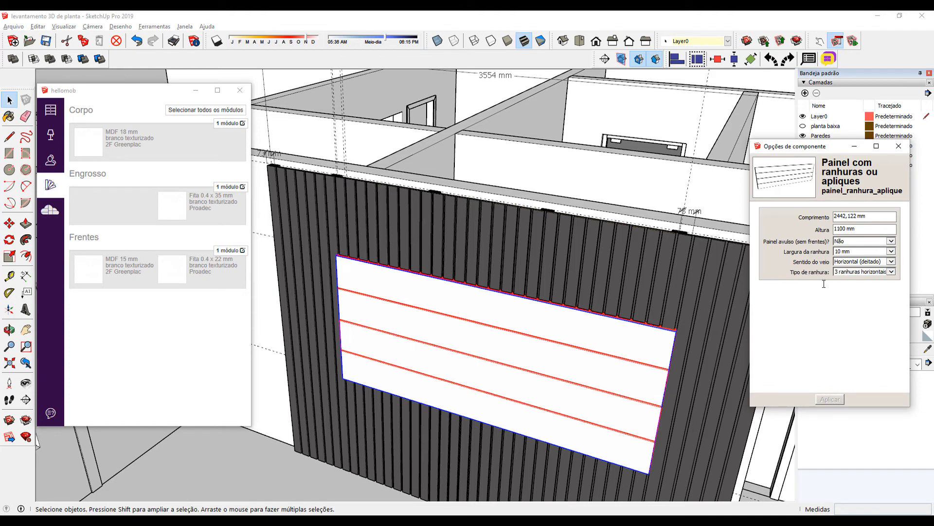
- Set the white panel's groove width to 30 mm and its groove type to "Máximo de ranhuras possível", and apply
{"action": "left_click", "coordinate": [857, 252]}
{"action": "left_click", "coordinate": [849, 257]}
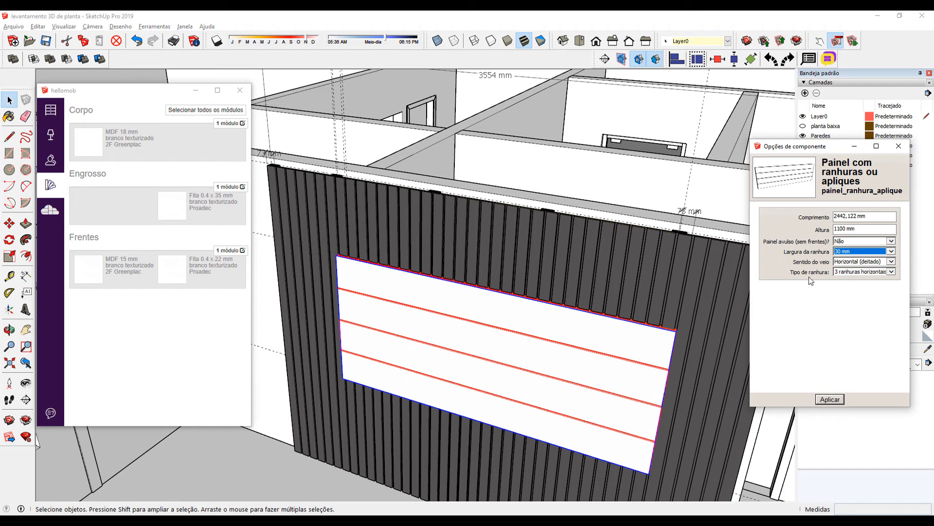
{"action": "left_click", "coordinate": [845, 273]}
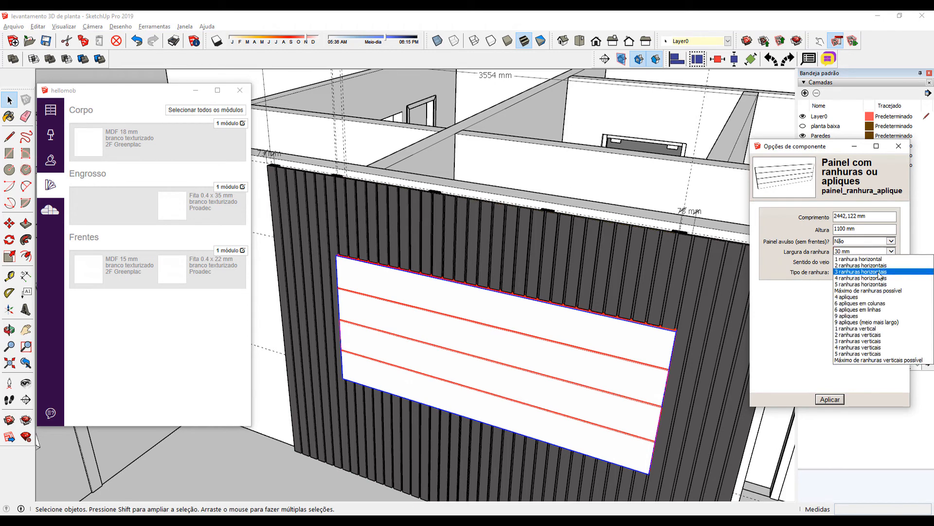
{"action": "left_click", "coordinate": [853, 291]}
{"action": "left_click", "coordinate": [830, 400]}
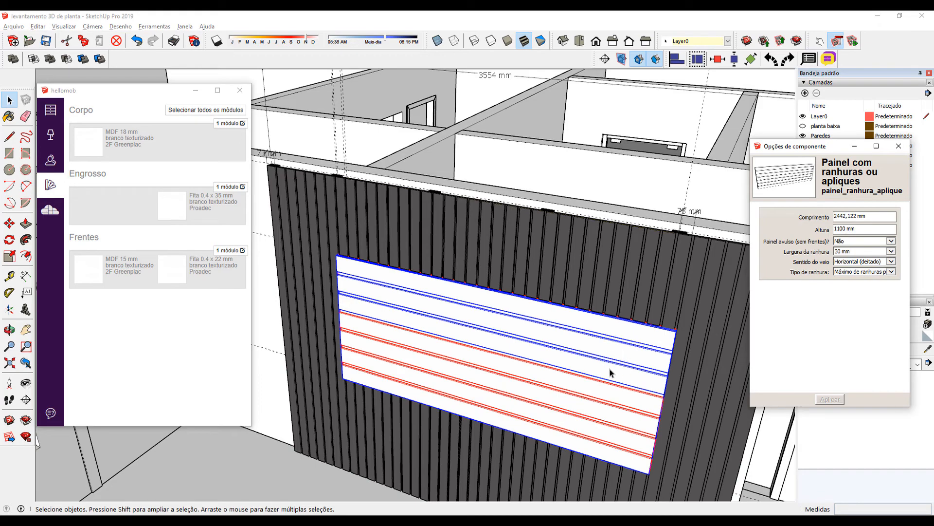
{"action": "middle_click_drag", "start_coordinate": [611, 375], "coordinate": [690, 307]}
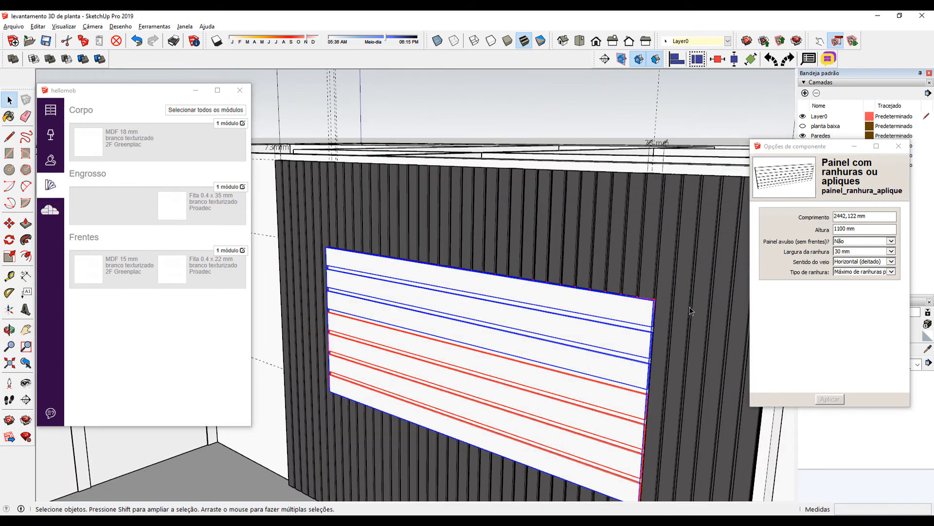
- Try the groove types "4 apliques" and "6 apliques em colunas" on the white panel
{"action": "left_click", "coordinate": [869, 273]}
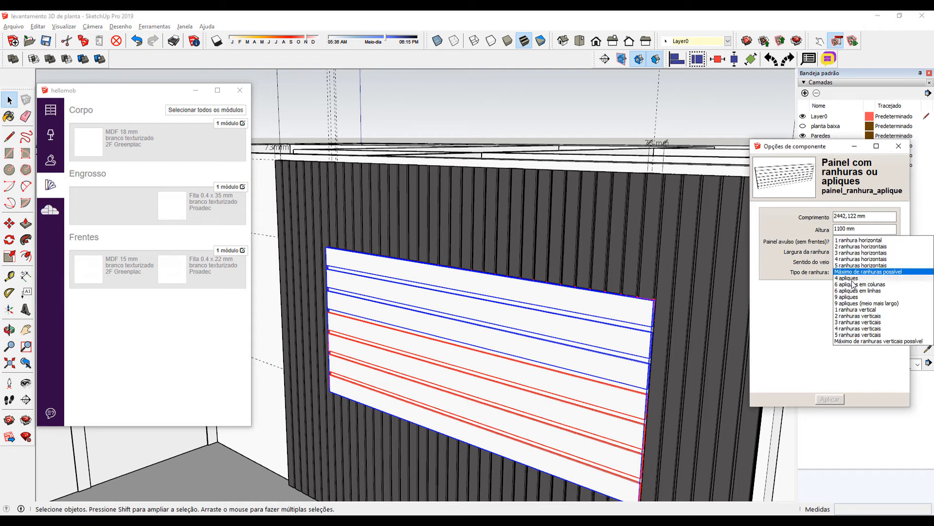
{"action": "left_click", "coordinate": [849, 278]}
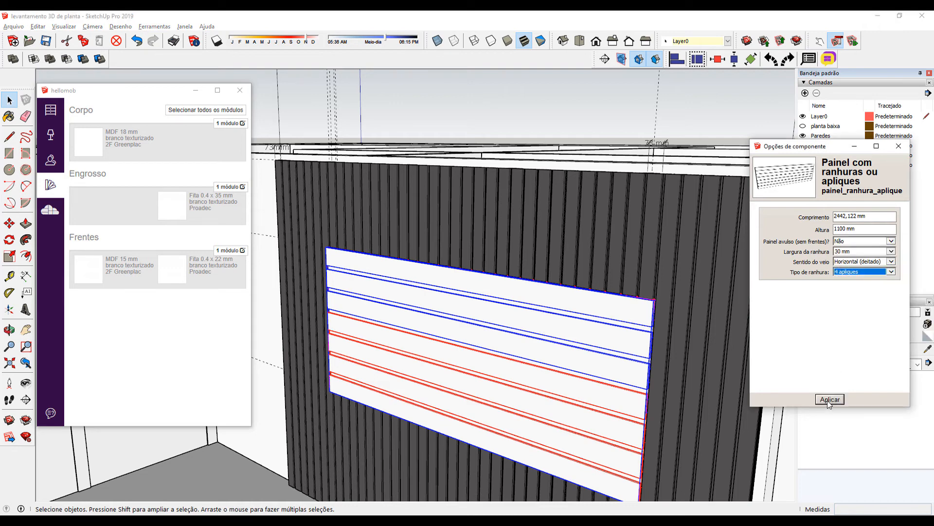
{"action": "left_click", "coordinate": [828, 401]}
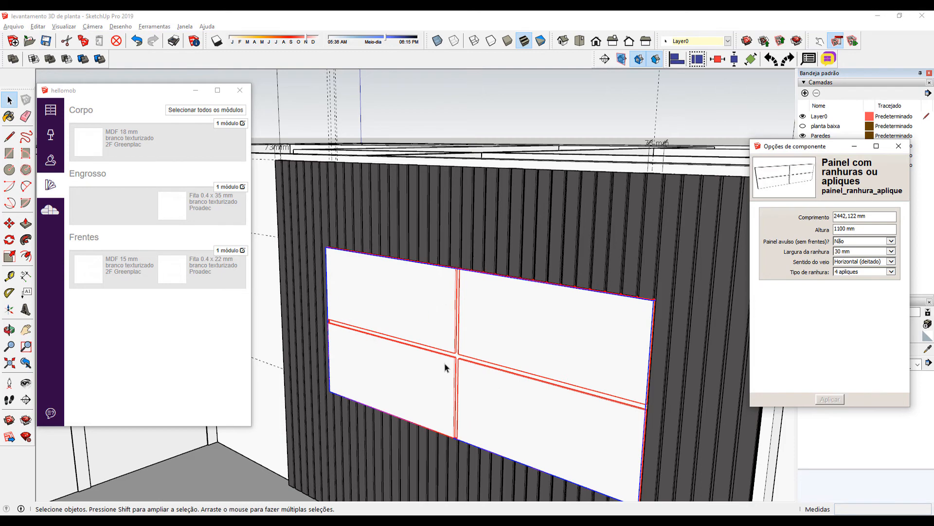
{"action": "middle_click_drag", "start_coordinate": [446, 367], "coordinate": [686, 347]}
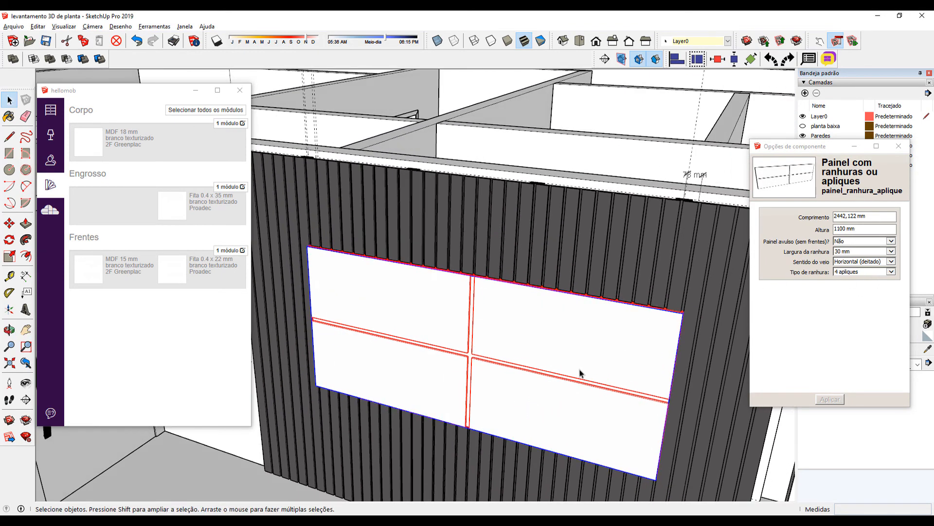
{"action": "left_click", "coordinate": [852, 273]}
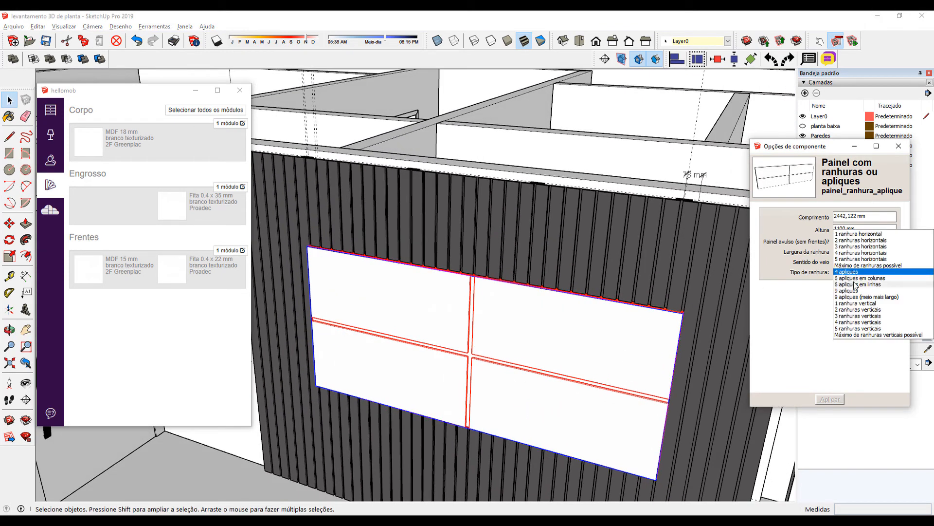
{"action": "left_click", "coordinate": [874, 278]}
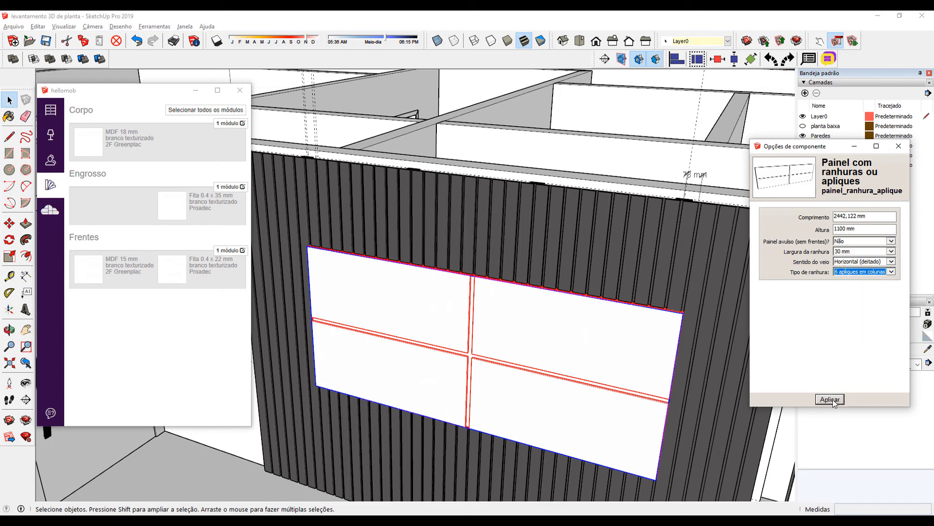
{"action": "left_click", "coordinate": [831, 399]}
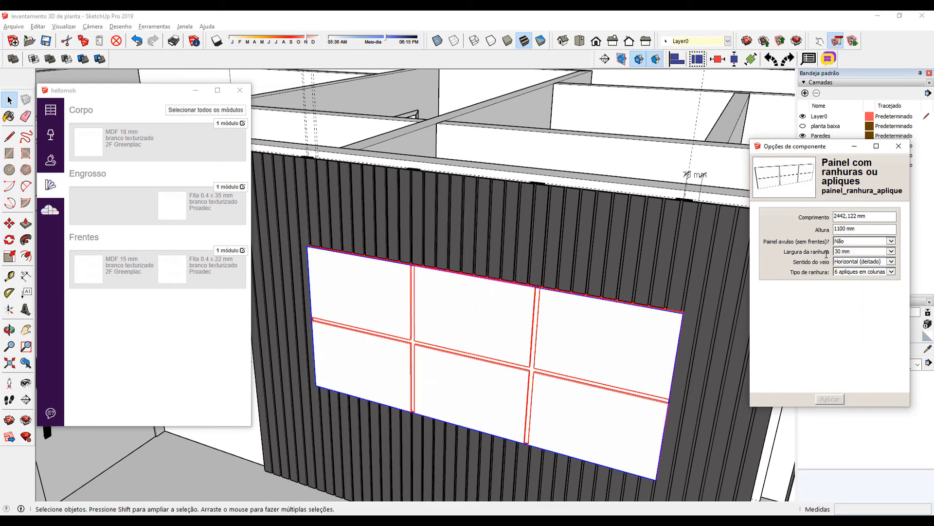
{"action": "left_click", "coordinate": [849, 263]}
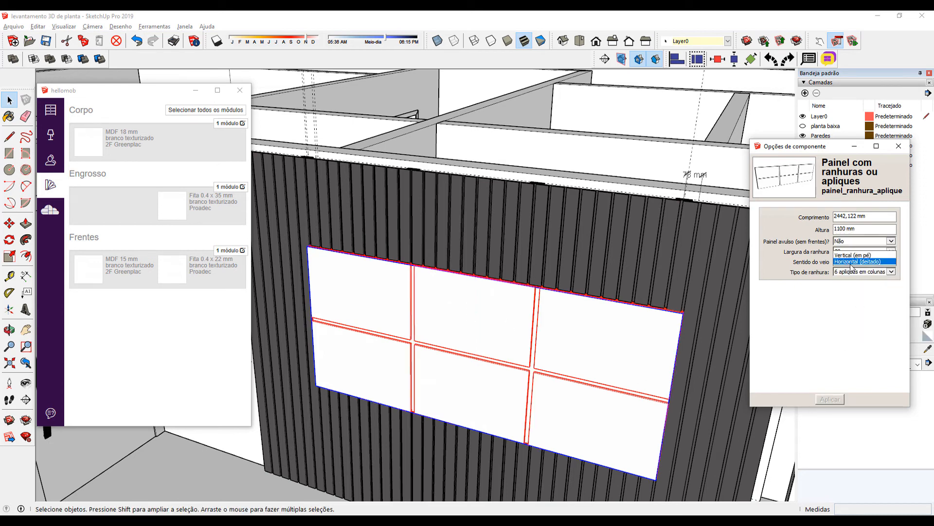
- Apply the groove type "9 apliques (meio mais largo)" with a groove width of 10 mm to the white panel
{"action": "left_click", "coordinate": [859, 274]}
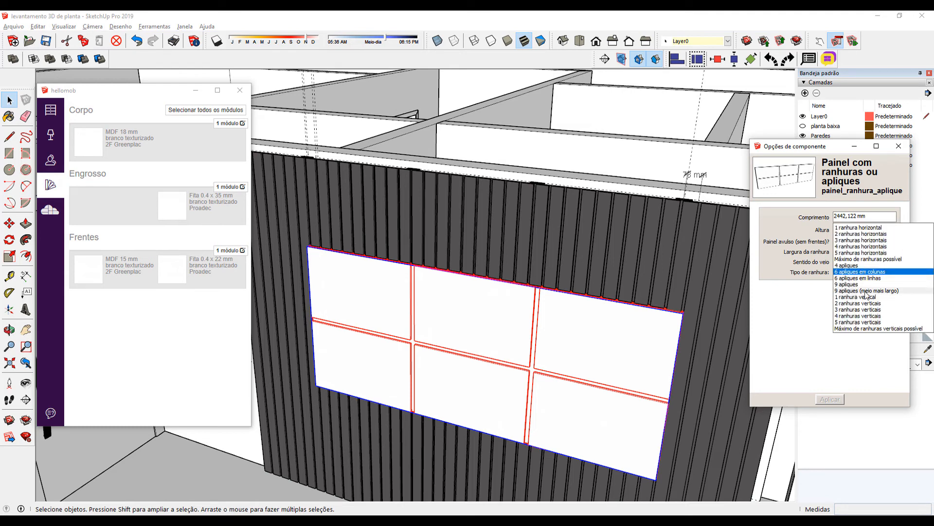
{"action": "left_click", "coordinate": [866, 291]}
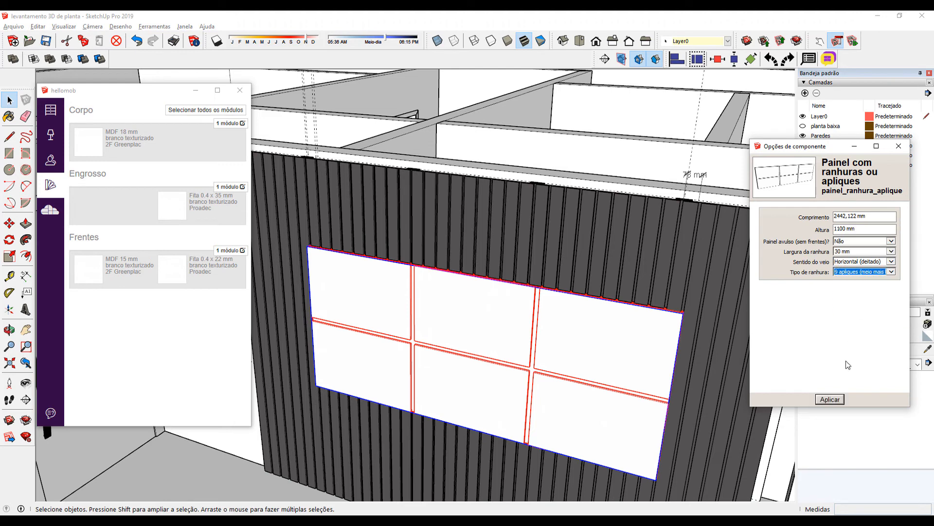
{"action": "left_click", "coordinate": [831, 400]}
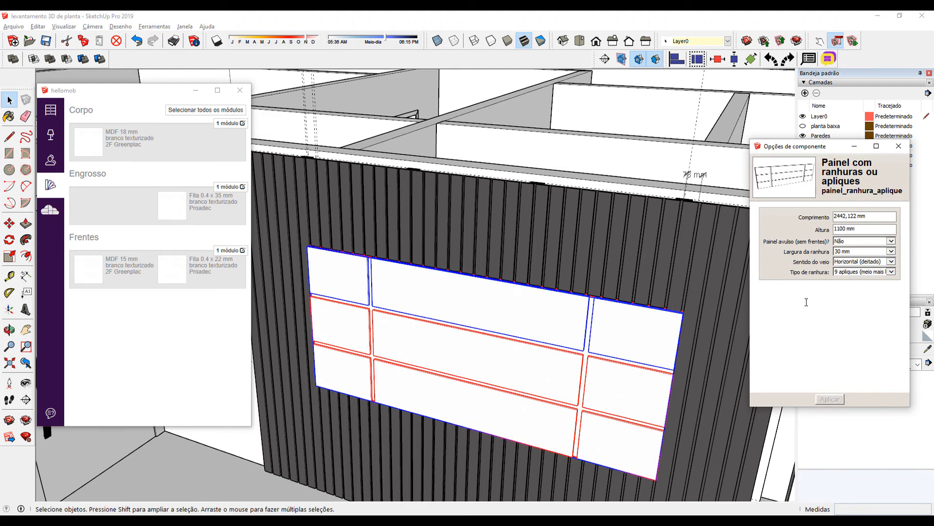
{"action": "left_click", "coordinate": [858, 256]}
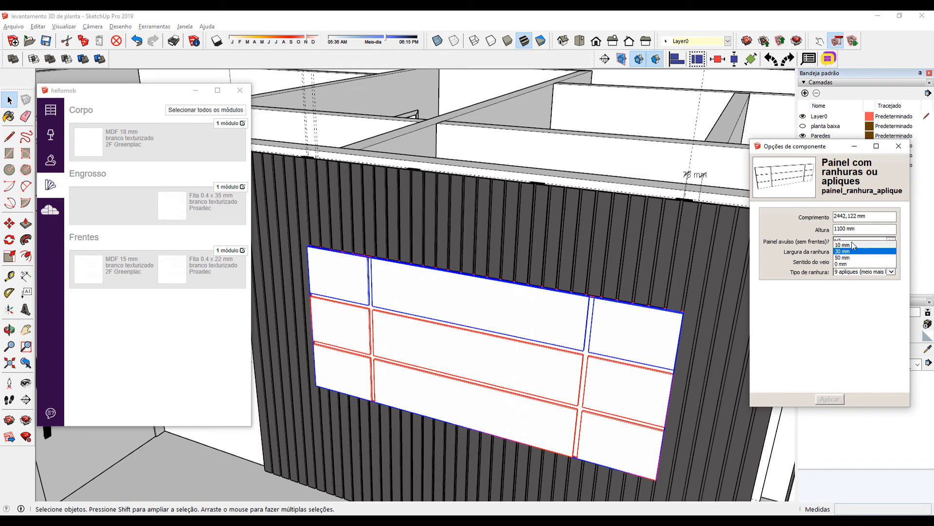
{"action": "left_click", "coordinate": [852, 245]}
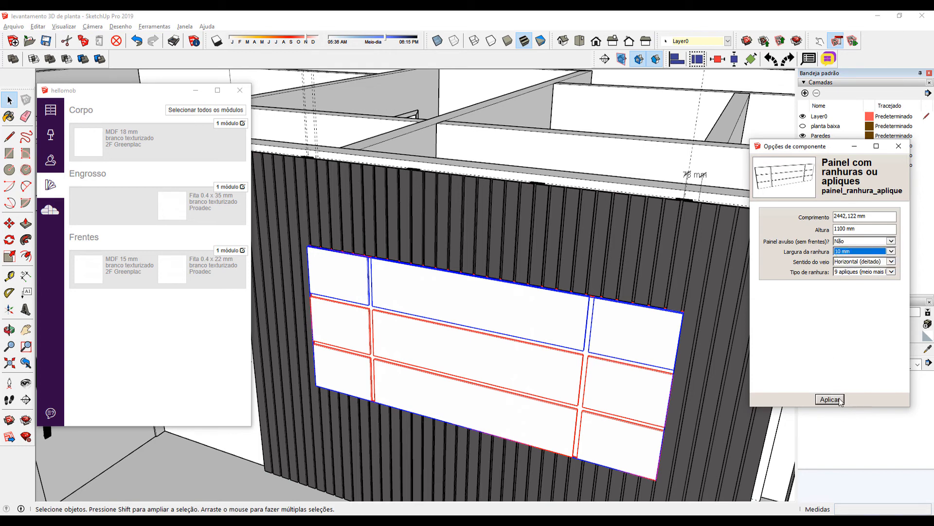
{"action": "left_click", "coordinate": [841, 400]}
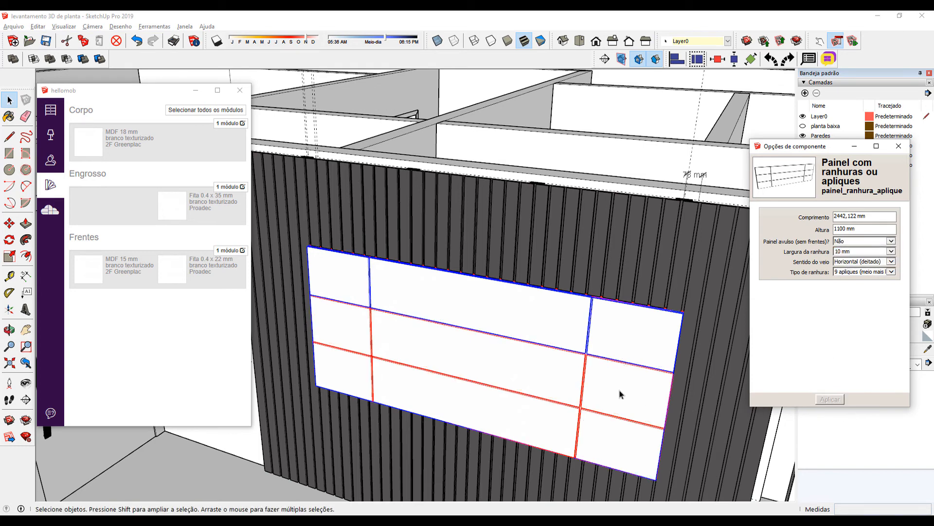
{"action": "middle_click_drag", "start_coordinate": [619, 389], "coordinate": [428, 259]}
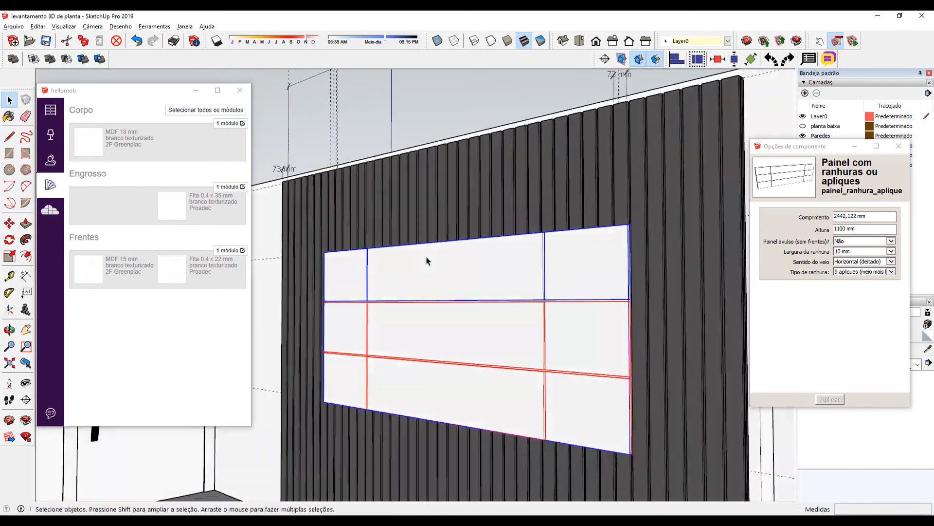
{"action": "middle_click_drag", "start_coordinate": [469, 305], "coordinate": [633, 362]}
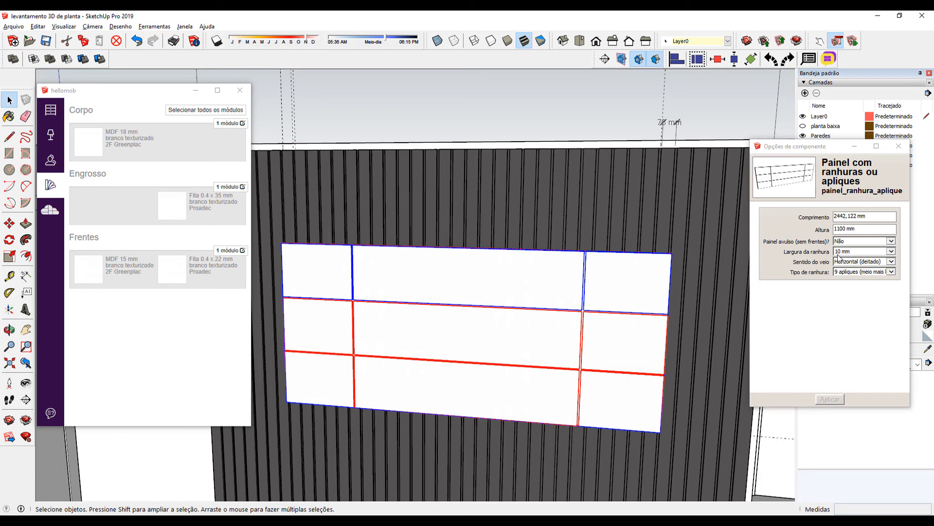
- Make the white panel standalone without fronts by setting "Painel avulso" to Sim, and show the hellomob cabinet library (Armários)
{"action": "left_click", "coordinate": [861, 243]}
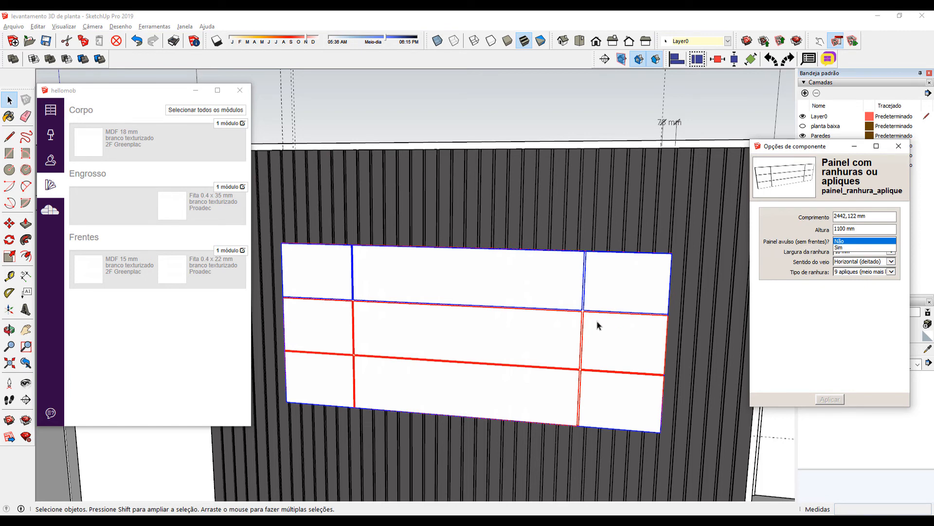
{"action": "left_click", "coordinate": [849, 247]}
{"action": "left_click", "coordinate": [831, 404]}
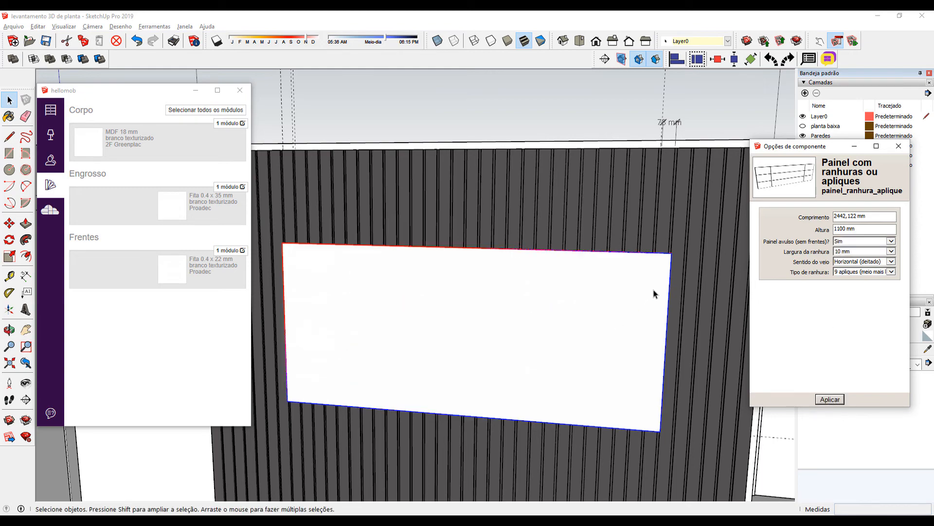
{"action": "middle_click_drag", "start_coordinate": [637, 311], "coordinate": [496, 399]}
{"action": "scroll", "coordinate": [497, 400], "scroll_direction": "up", "scroll_amount": 3}
{"action": "middle_click_drag", "start_coordinate": [579, 393], "coordinate": [545, 335]}
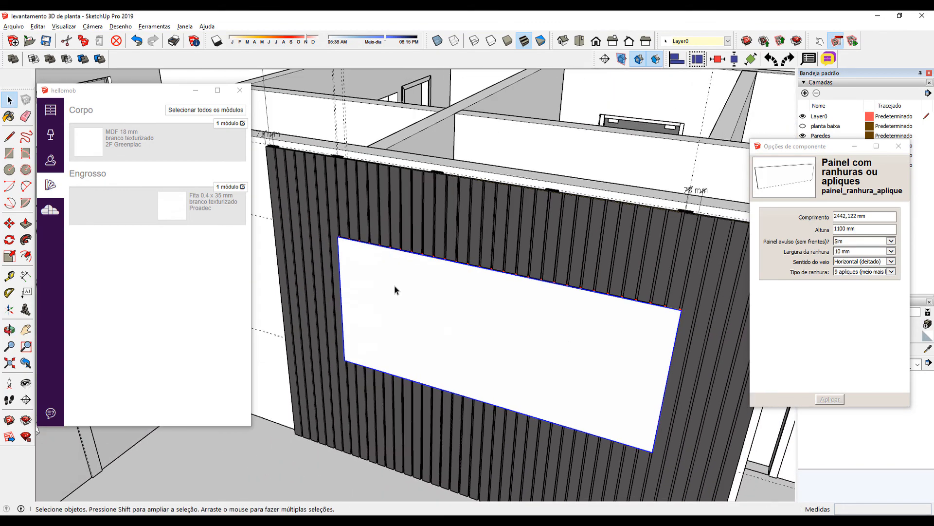
{"action": "left_click", "coordinate": [51, 110]}
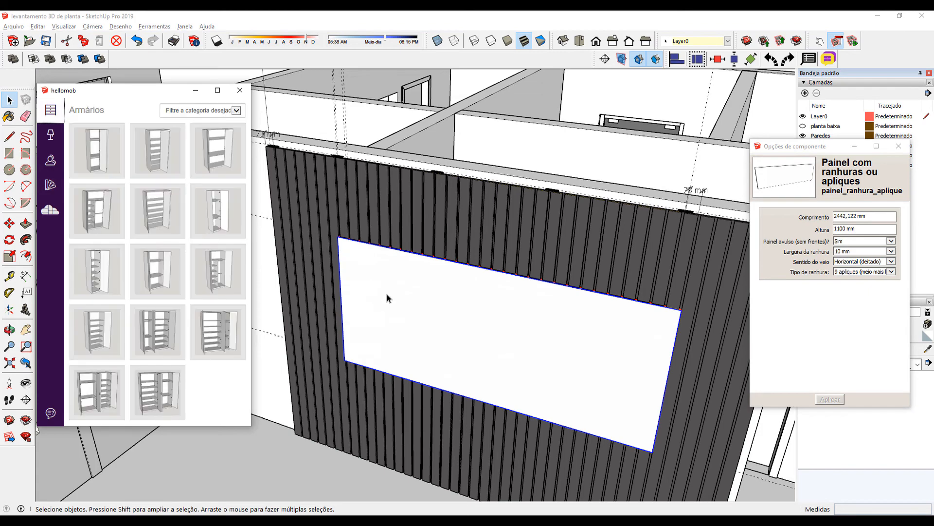
{"action": "middle_click_drag", "start_coordinate": [388, 296], "coordinate": [467, 278]}
{"action": "scroll", "coordinate": [365, 302], "scroll_direction": "up", "scroll_amount": 3}
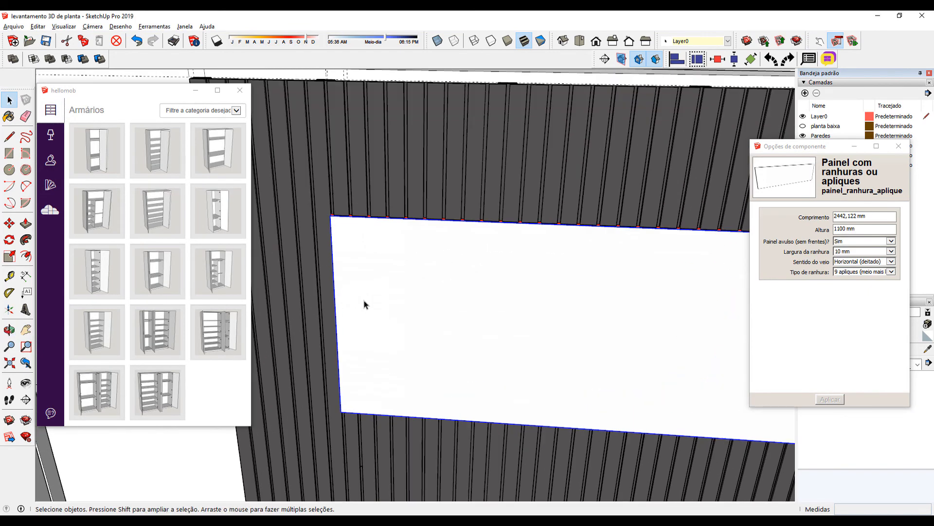
{"action": "middle_click_drag", "start_coordinate": [399, 336], "coordinate": [409, 327]}
{"action": "scroll", "coordinate": [409, 327], "scroll_direction": "up", "scroll_amount": 3}
{"action": "key", "text": "t"}
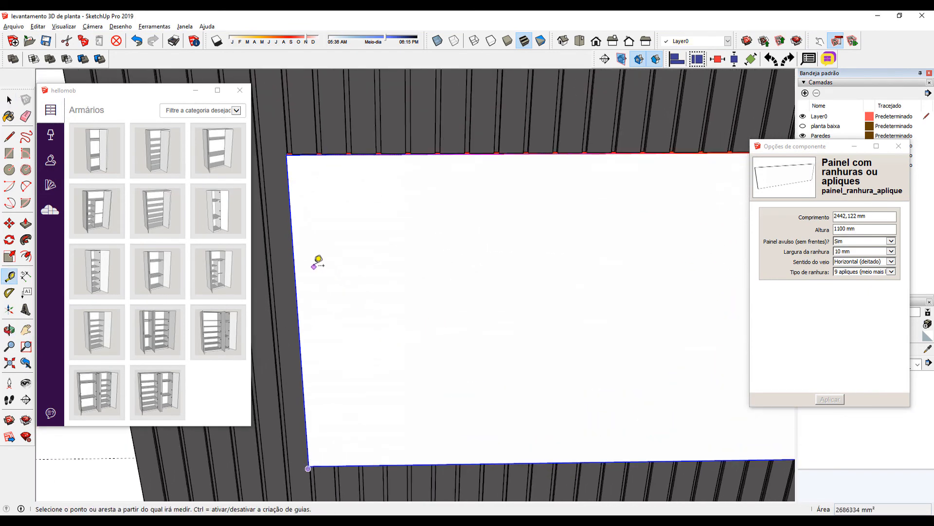
{"action": "middle_click_drag", "start_coordinate": [316, 265], "coordinate": [335, 270]}
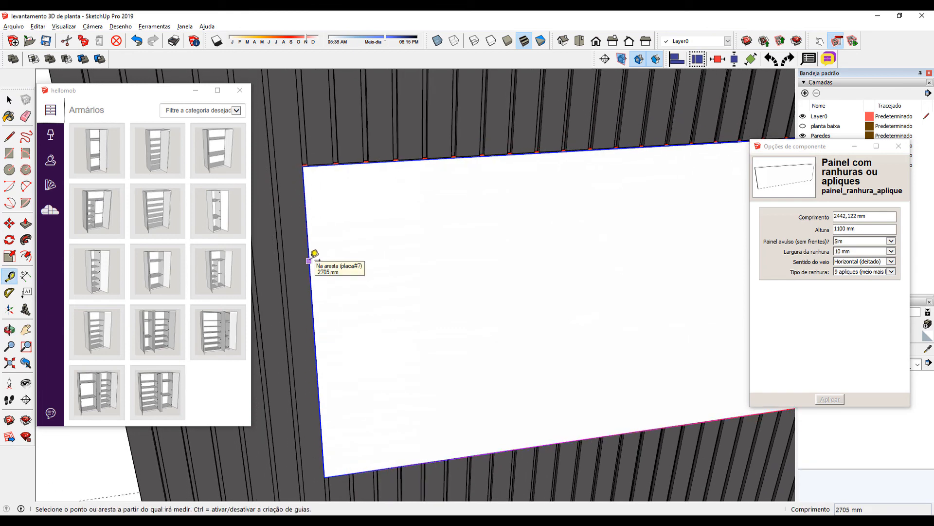
{"action": "left_click", "coordinate": [311, 256]}
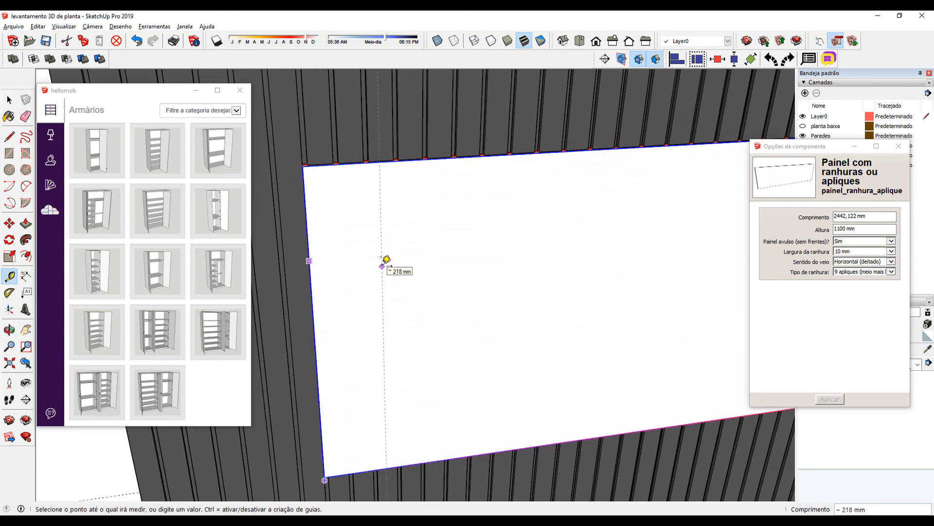
{"action": "key", "text": "space"}
- Place a vertical guide 150 mm inward from the white panel's left edge and a second guide 15 mm further in
{"action": "middle_click_drag", "start_coordinate": [384, 265], "coordinate": [428, 274]}
{"action": "key", "text": "t"}
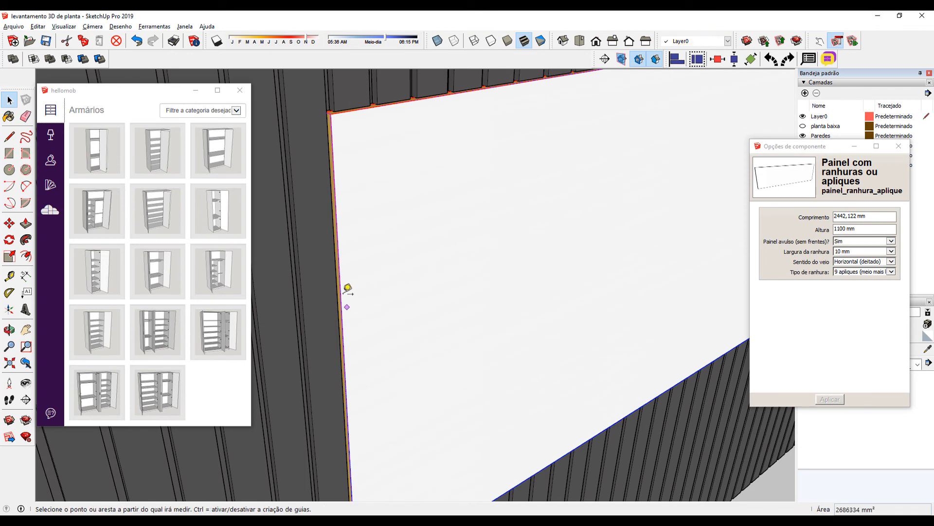
{"action": "left_click", "coordinate": [340, 290]}
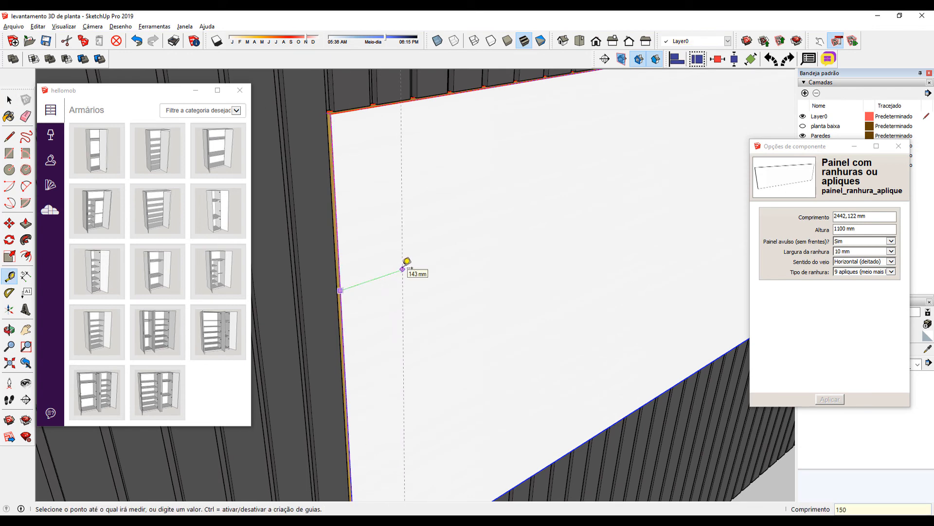
{"action": "key", "text": "Return"}
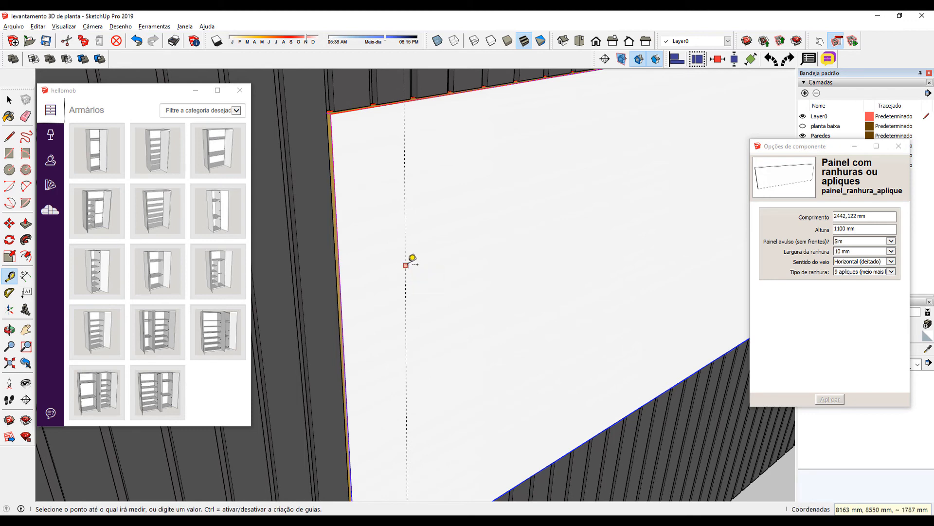
{"action": "left_click", "coordinate": [406, 265]}
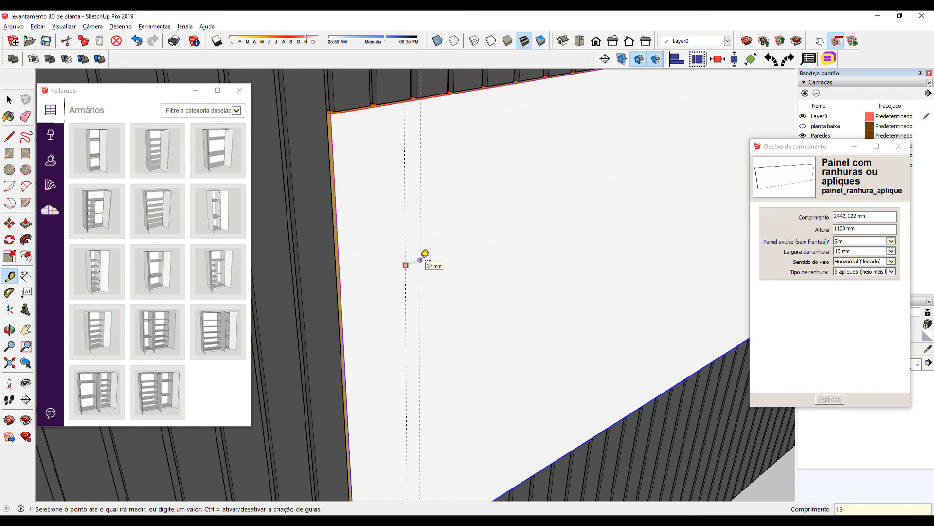
{"action": "key", "text": "Return"}
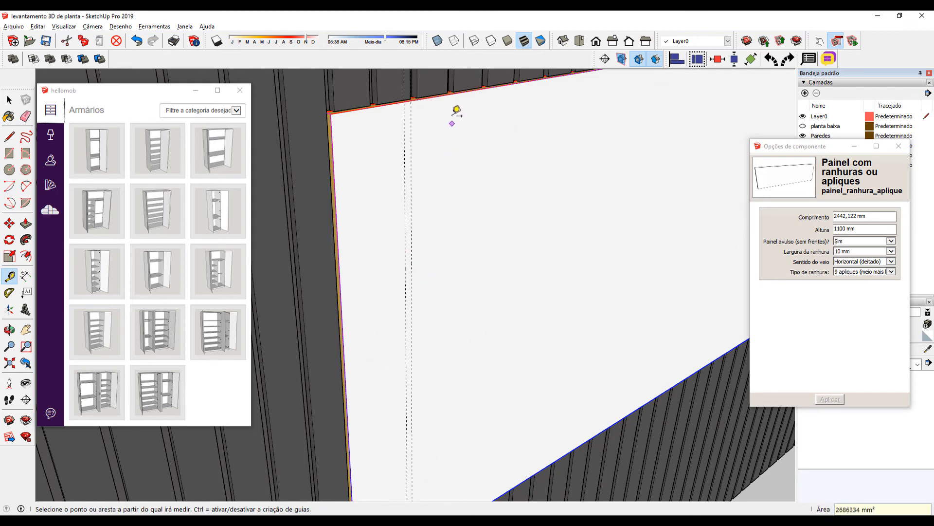
- Place a horizontal guide 150 mm below the white panel's top edge and a second guide about 15 mm further down
{"action": "left_click", "coordinate": [444, 95]}
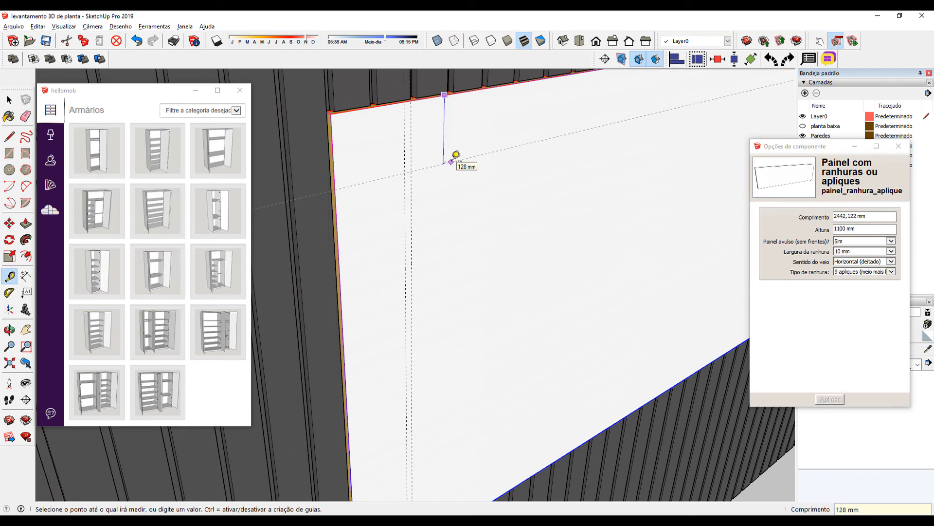
{"action": "type", "text": "150"}
{"action": "key", "text": "Return"}
{"action": "left_click", "coordinate": [456, 171]}
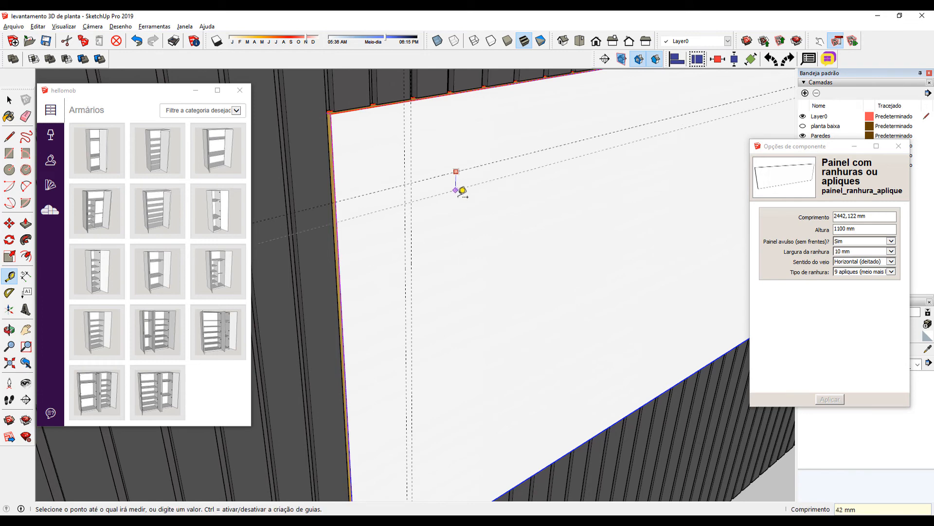
{"action": "left_click", "coordinate": [462, 180]}
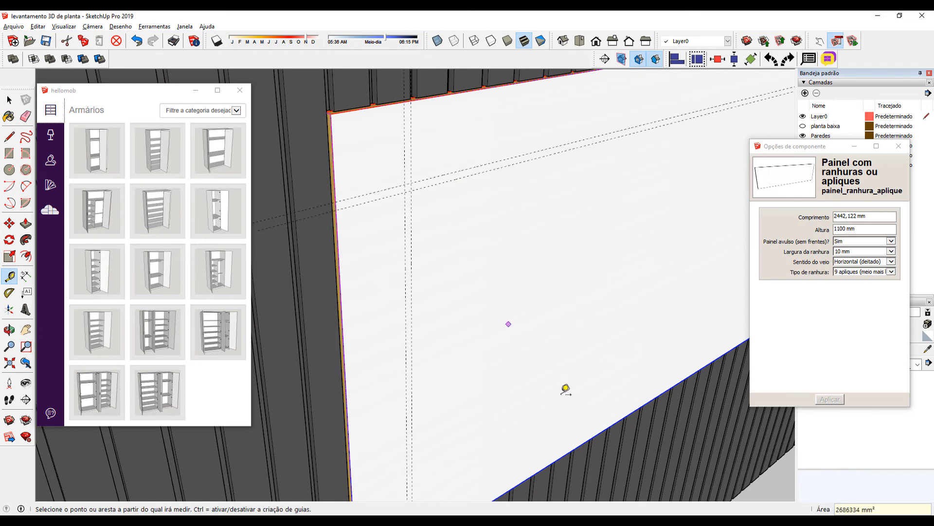
- Place a horizontal guide 150 mm above the white panel's bottom edge and a second guide 15 mm further up
{"action": "left_click", "coordinate": [583, 444]}
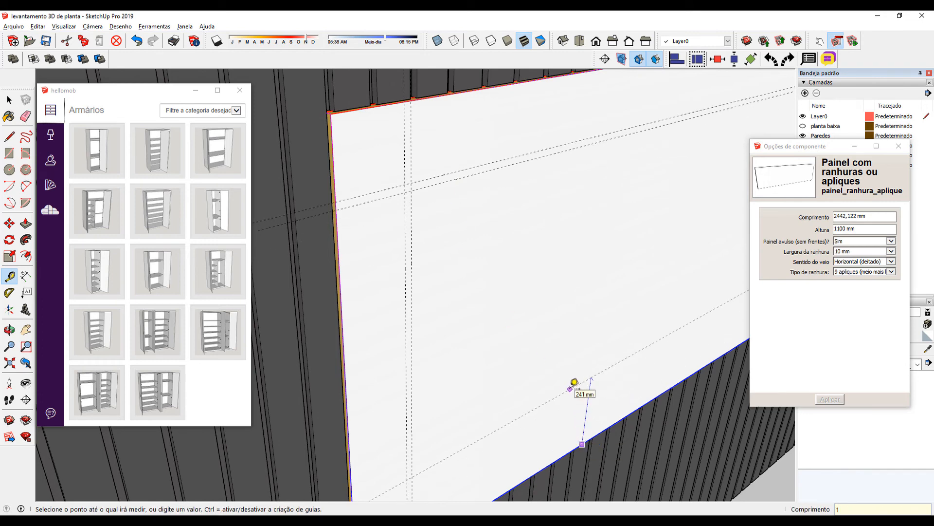
{"action": "type", "text": "150"}
{"action": "key", "text": "Return"}
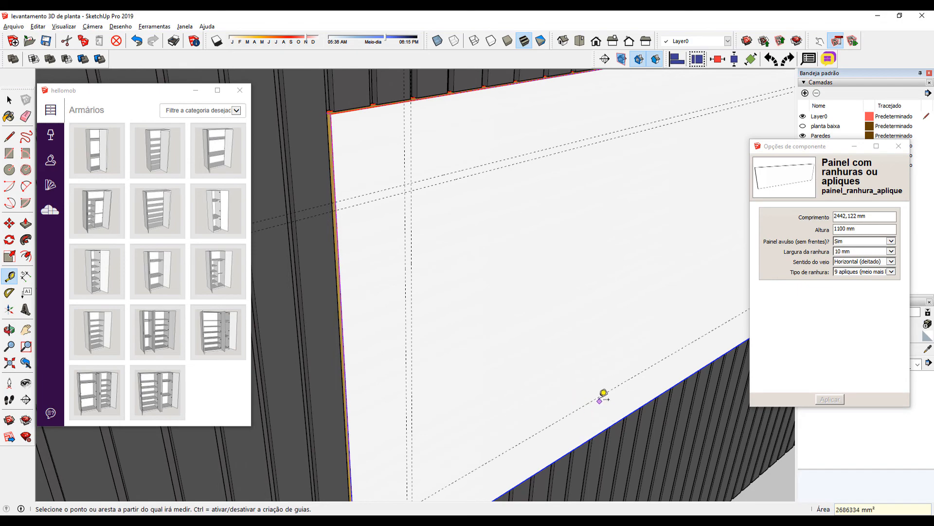
{"action": "left_click", "coordinate": [596, 398]}
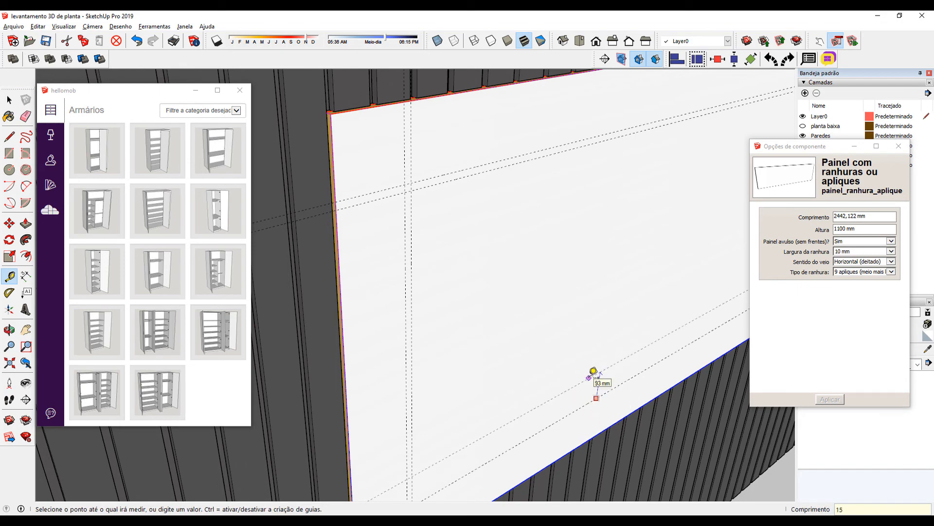
{"action": "type", "text": "15"}
{"action": "key", "text": "Return"}
- Place a vertical guide 150 mm inward from the white panel's right edge and a second guide about 15 mm further in
{"action": "scroll", "coordinate": [591, 375], "scroll_direction": "down", "scroll_amount": 2}
{"action": "middle_click_drag", "start_coordinate": [594, 367], "coordinate": [494, 325]}
{"action": "scroll", "coordinate": [588, 325], "scroll_direction": "down", "scroll_amount": 1}
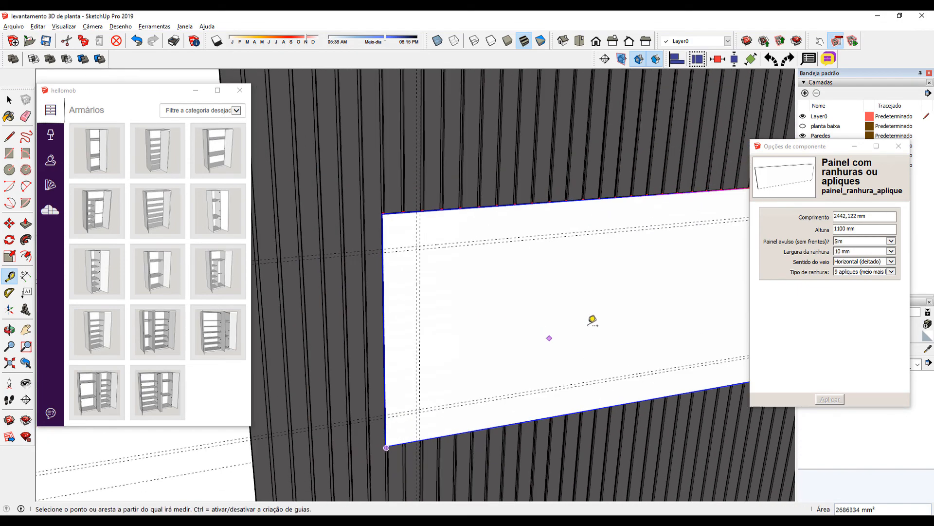
{"action": "middle_click_drag", "start_coordinate": [588, 325], "coordinate": [385, 310], "text": "shift"}
{"action": "middle_click_drag", "start_coordinate": [556, 297], "coordinate": [479, 292]}
{"action": "scroll", "coordinate": [611, 294], "scroll_direction": "up", "scroll_amount": 2}
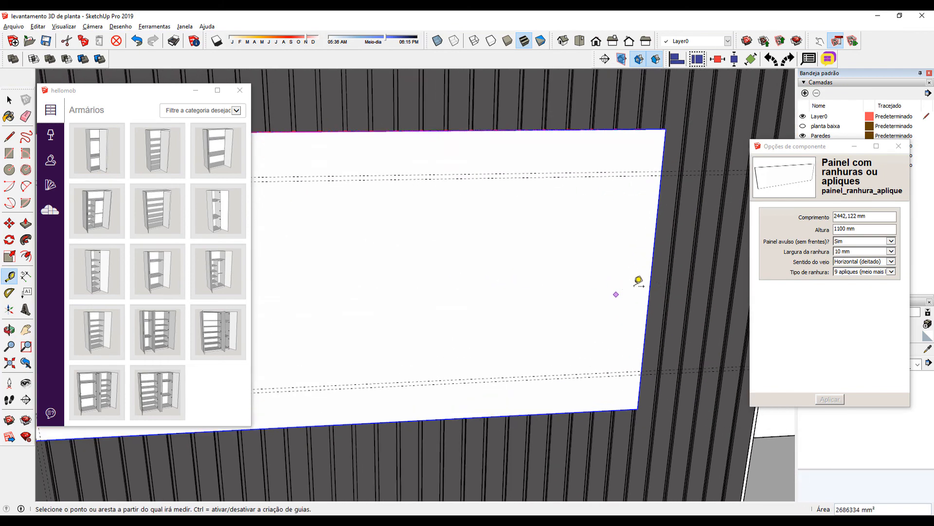
{"action": "left_click", "coordinate": [651, 278]}
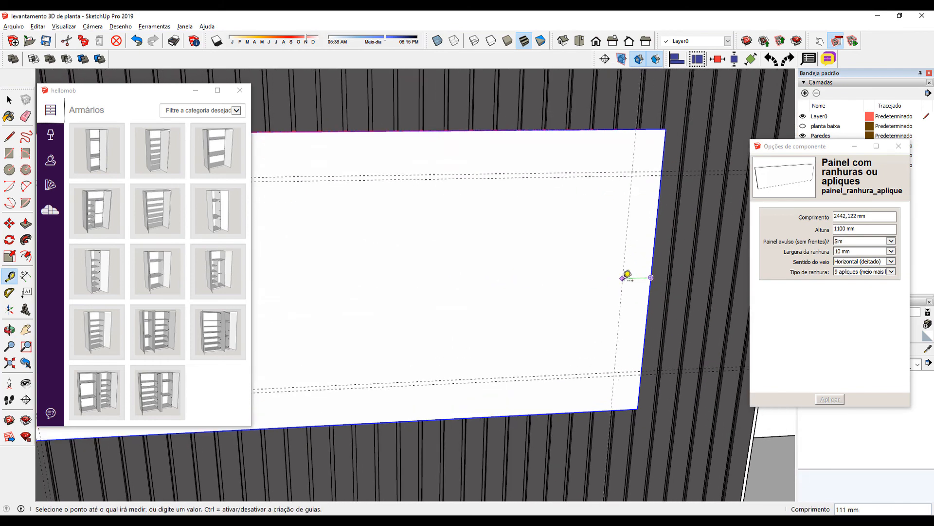
{"action": "key", "text": "Return"}
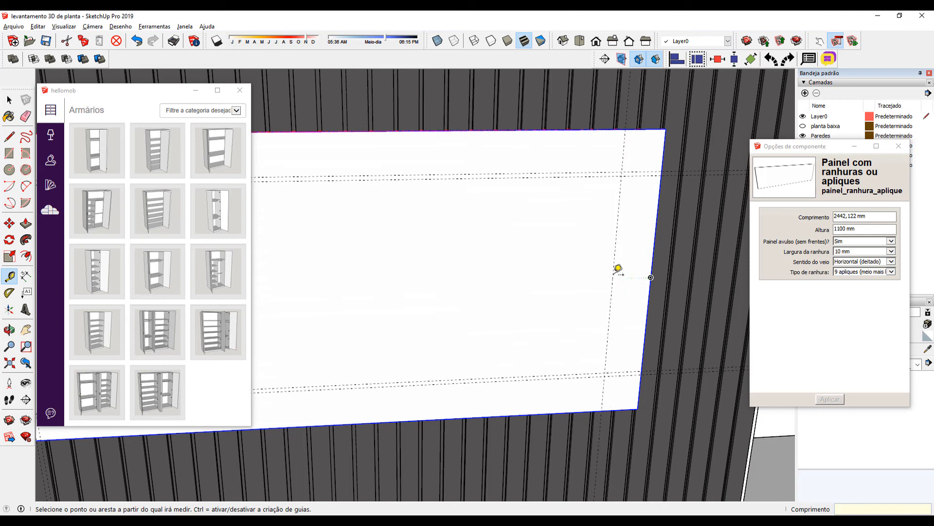
{"action": "left_click", "coordinate": [614, 265]}
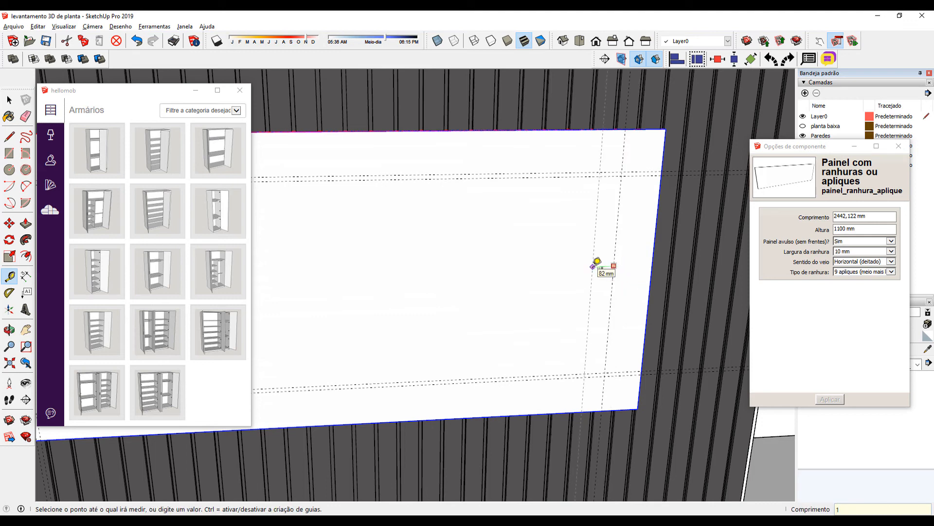
{"action": "type", "text": "150"}
{"action": "key", "text": "Return"}
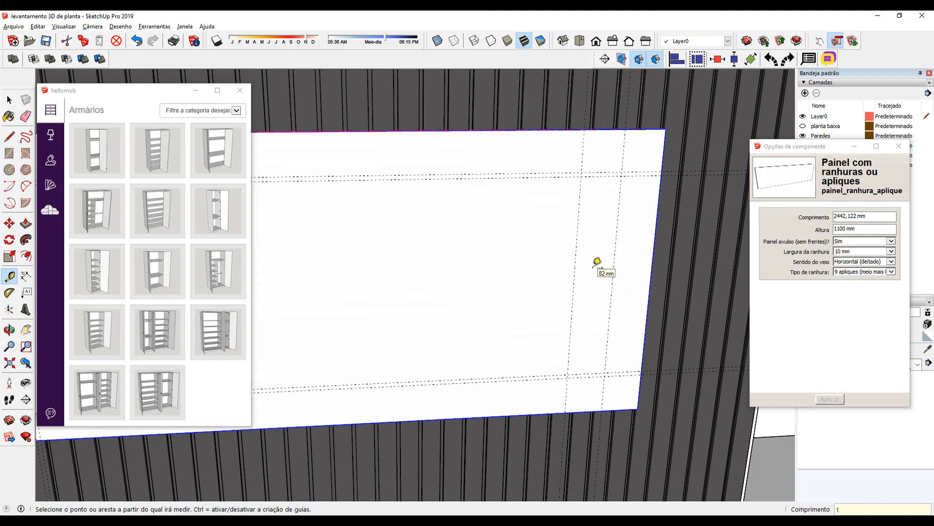
- Filter the hellomob library by the category Painéis and close the white panel's component options
{"action": "scroll", "coordinate": [597, 262], "scroll_direction": "down", "scroll_amount": 4}
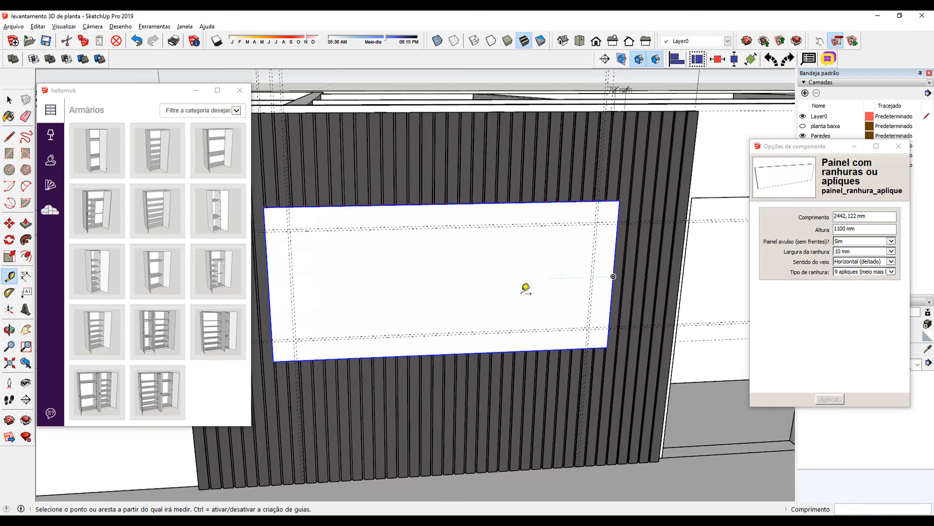
{"action": "middle_click_drag", "start_coordinate": [527, 288], "coordinate": [519, 221]}
{"action": "middle_click_drag", "start_coordinate": [615, 290], "coordinate": [350, 208]}
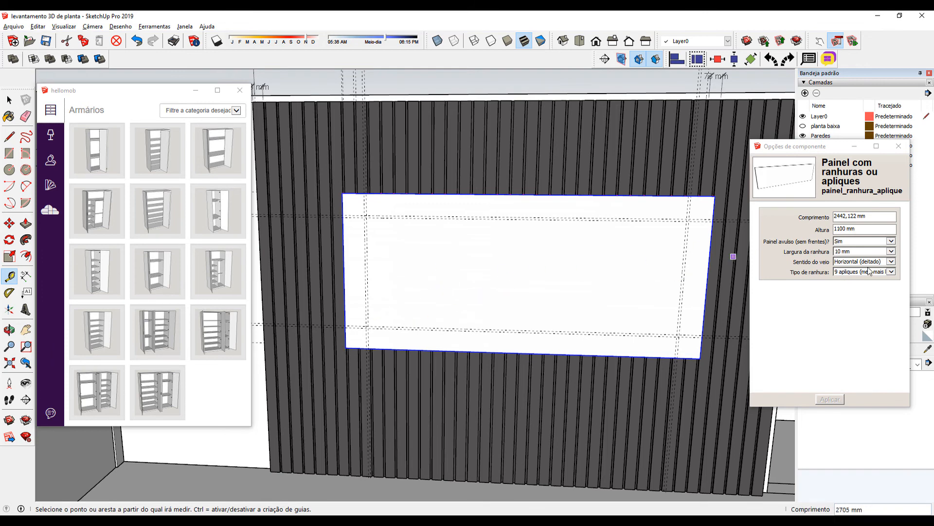
{"action": "left_click", "coordinate": [863, 274]}
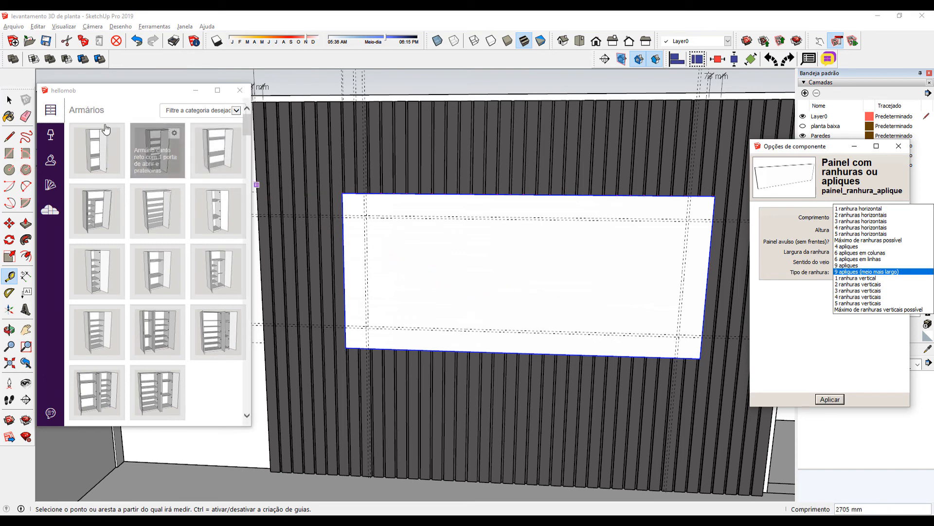
{"action": "left_click", "coordinate": [219, 111]}
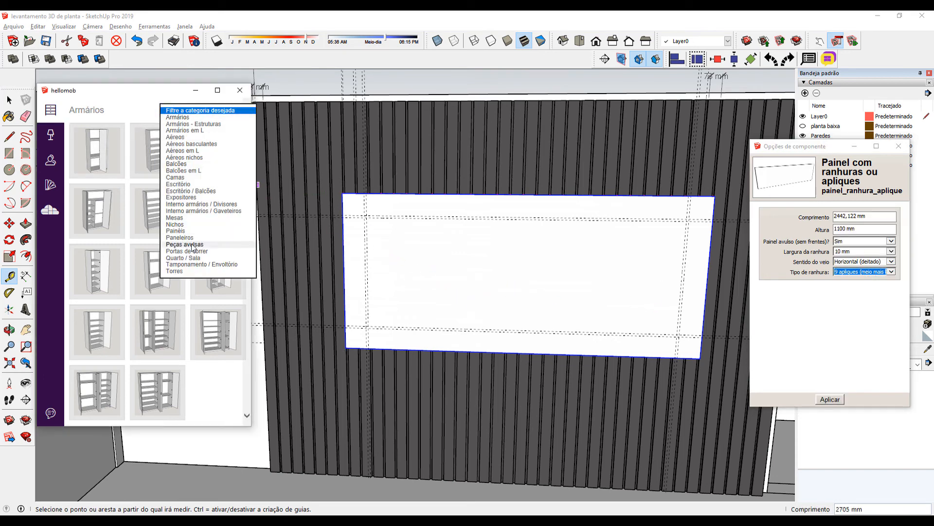
{"action": "left_click", "coordinate": [177, 231]}
{"action": "middle_click_drag", "start_coordinate": [385, 245], "coordinate": [393, 258]}
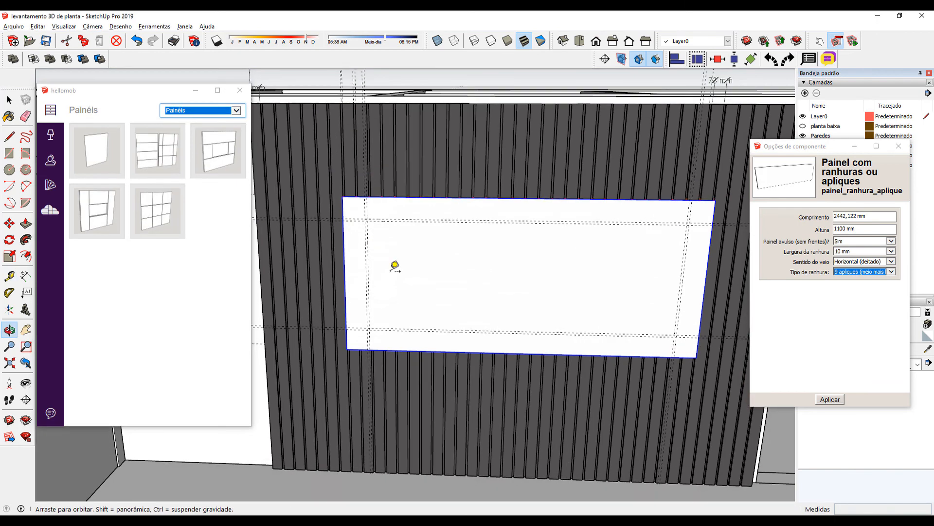
{"action": "key", "text": "space"}
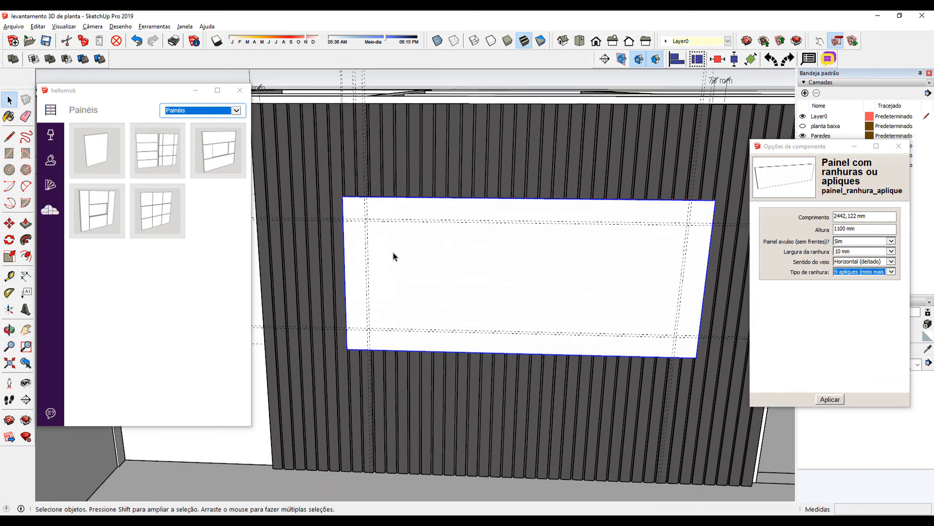
{"action": "left_click", "coordinate": [899, 147]}
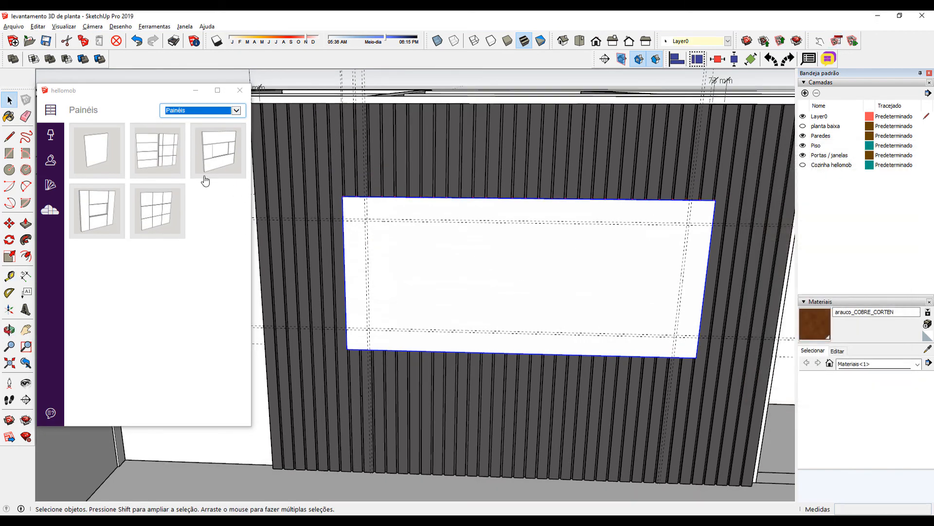
- Insert a "Painel avulso vertical" module in front alignment (frente) at the white panel's upper left corner
{"action": "left_click", "coordinate": [98, 147]}
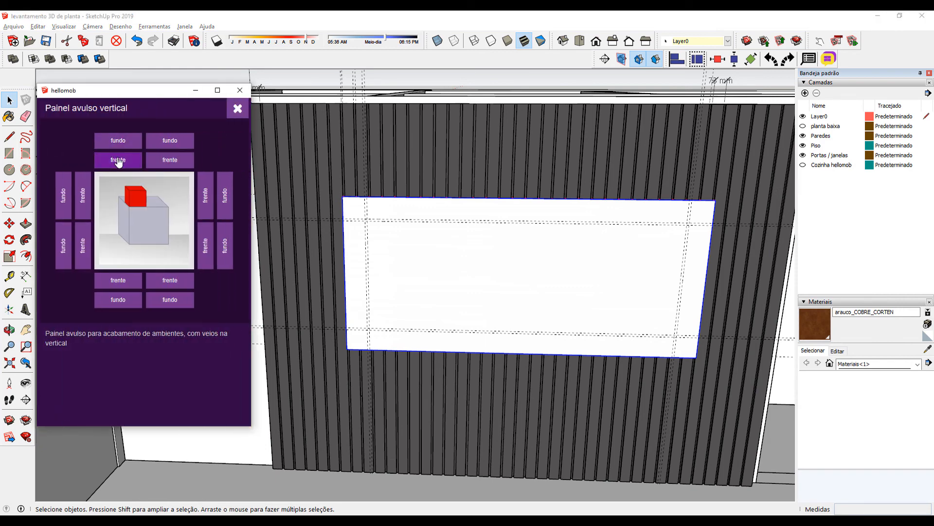
{"action": "left_click_drag", "start_coordinate": [118, 162], "coordinate": [252, 179]}
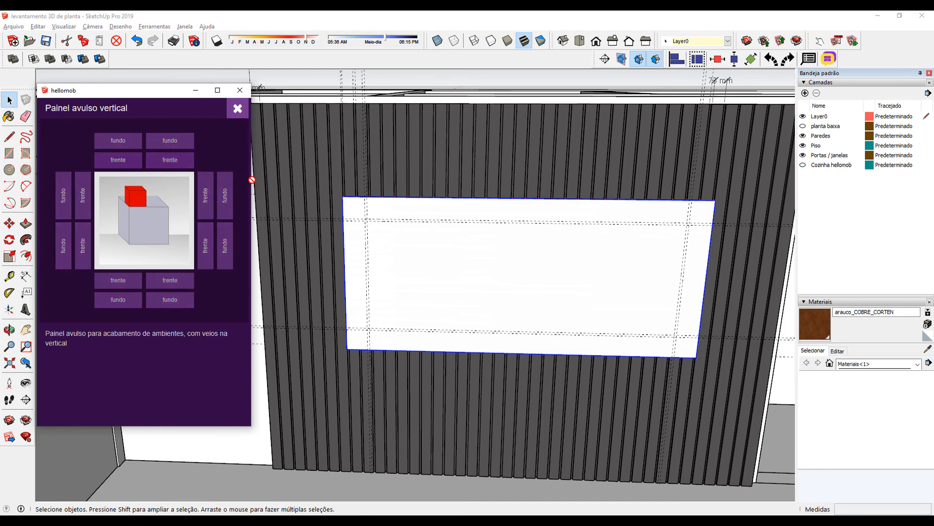
{"action": "left_click_drag", "start_coordinate": [354, 202], "coordinate": [344, 202]}
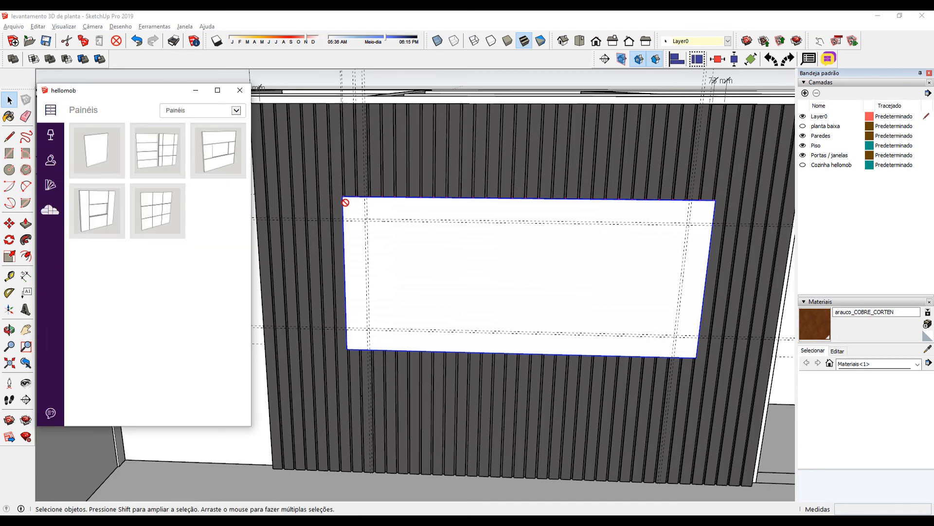
- Change the new loose panel's material to 15 mm MDF Branco texturizado 2F from Greenplac
{"action": "middle_click_drag", "start_coordinate": [345, 204], "coordinate": [403, 221]}
{"action": "scroll", "coordinate": [326, 210], "scroll_direction": "up", "scroll_amount": 2}
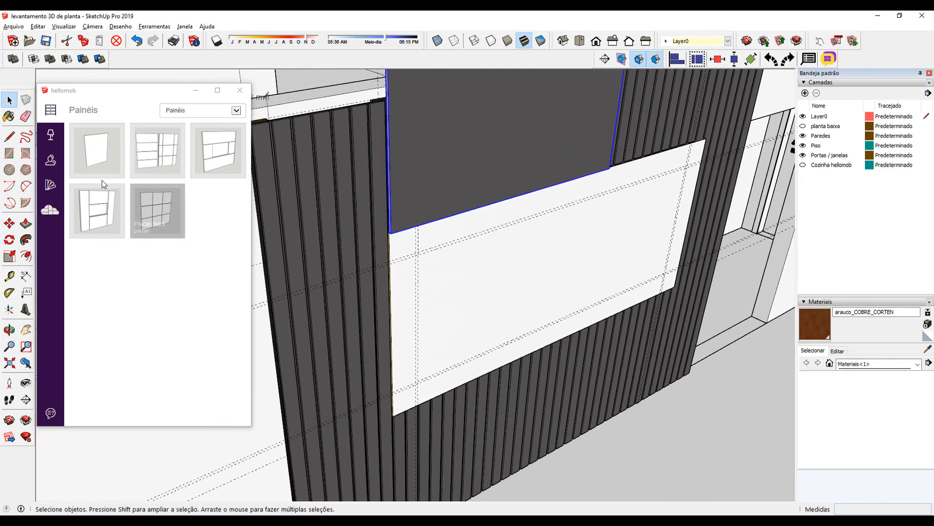
{"action": "left_click", "coordinate": [49, 186]}
{"action": "left_click", "coordinate": [102, 147]}
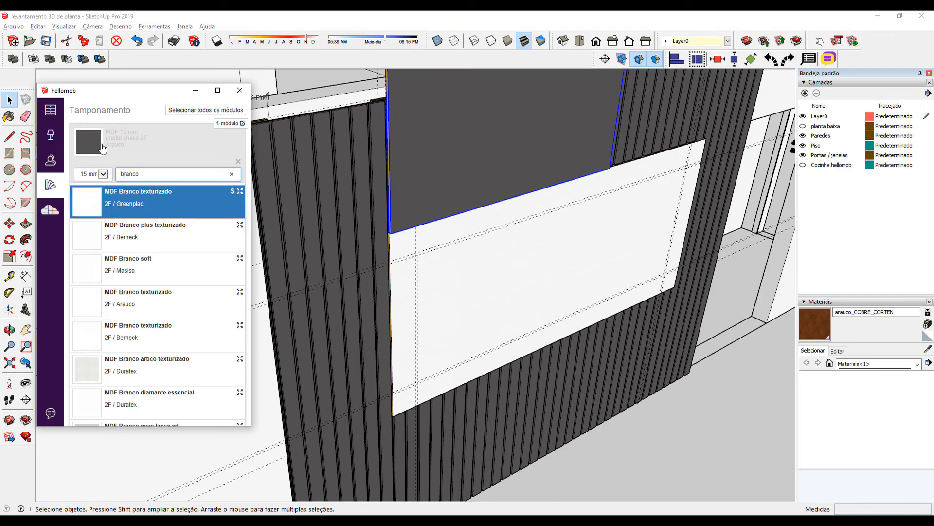
{"action": "left_click", "coordinate": [142, 205]}
- Set the loose panel's edge banding to "Os 2 lados" for the height and "Os 2 topos" for the ends
{"action": "middle_click_drag", "start_coordinate": [417, 180], "coordinate": [440, 279]}
{"action": "scroll", "coordinate": [444, 267], "scroll_direction": "up", "scroll_amount": 5}
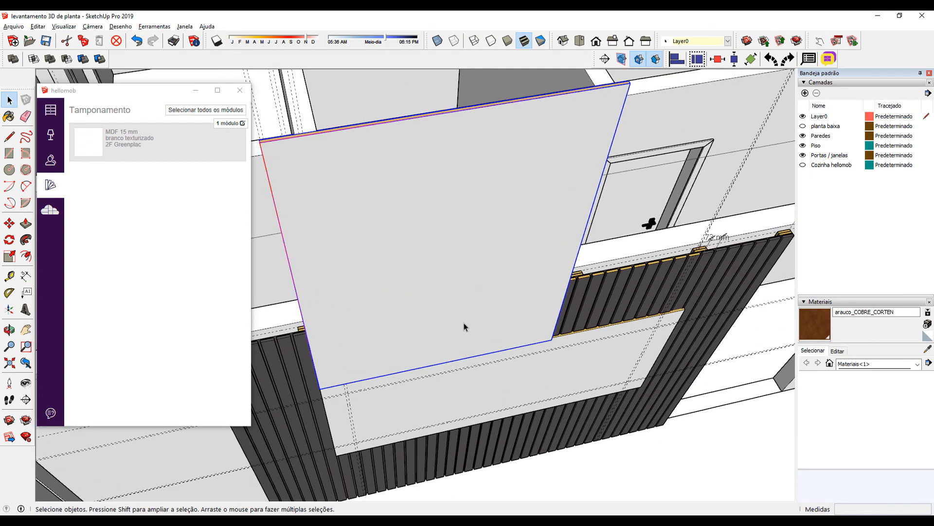
{"action": "key", "text": "o"}
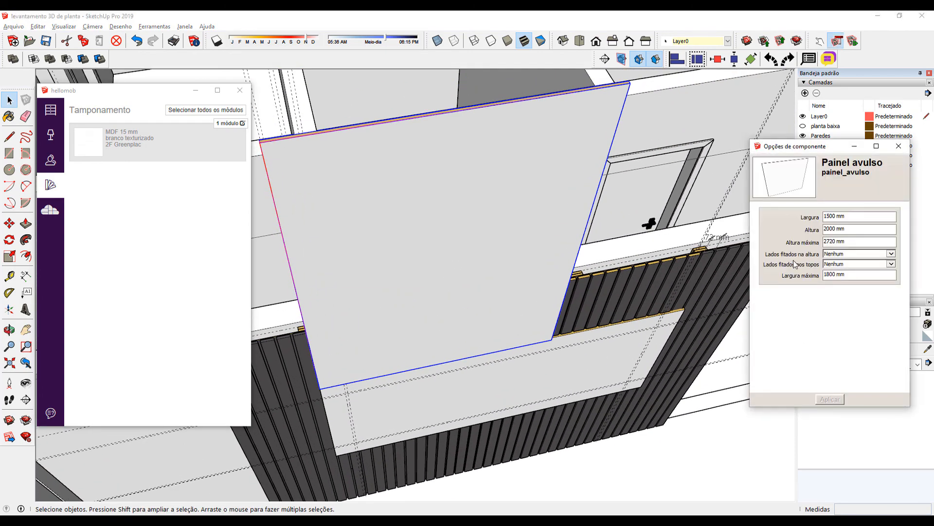
{"action": "left_click", "coordinate": [861, 253]}
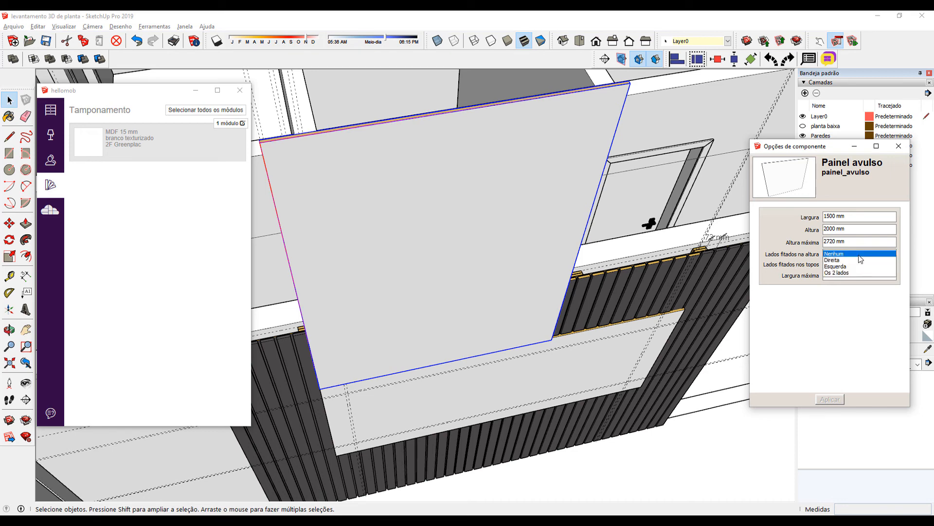
{"action": "left_click", "coordinate": [846, 273]}
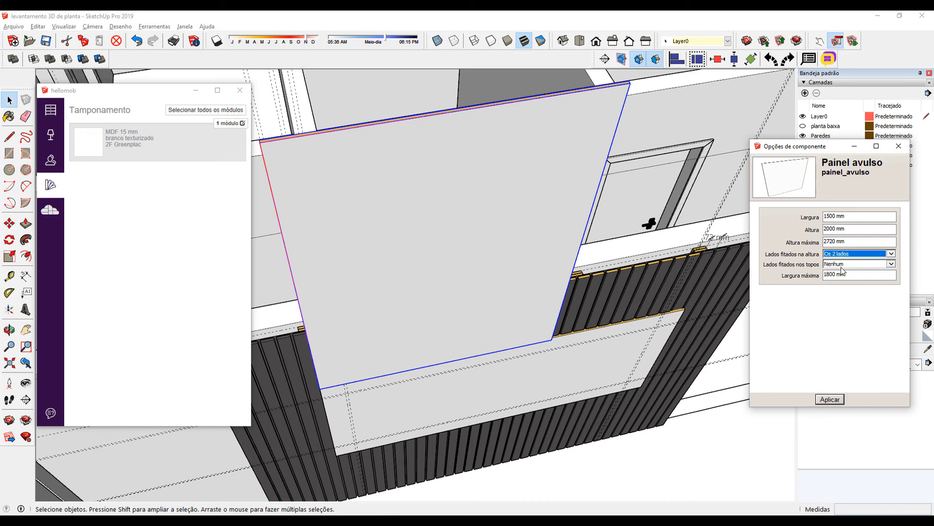
{"action": "left_click", "coordinate": [835, 266]}
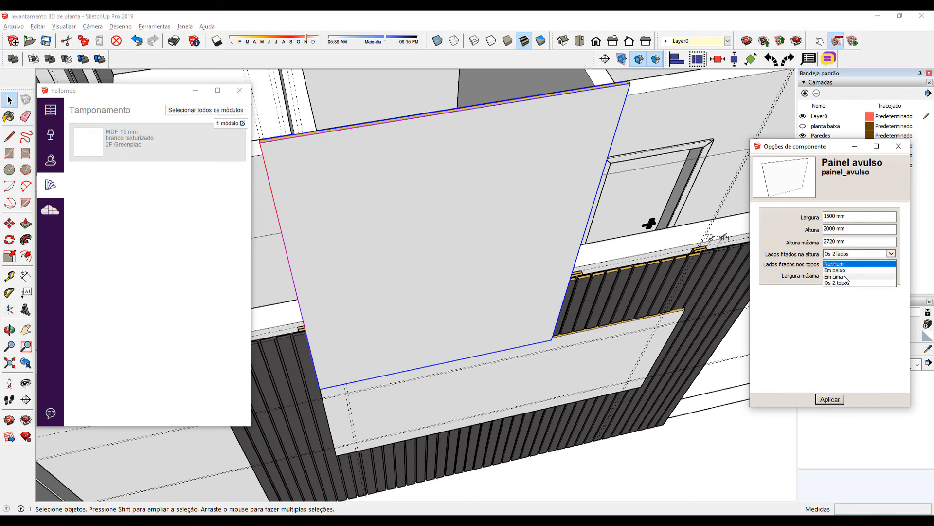
{"action": "left_click", "coordinate": [849, 287]}
{"action": "left_click", "coordinate": [845, 267]}
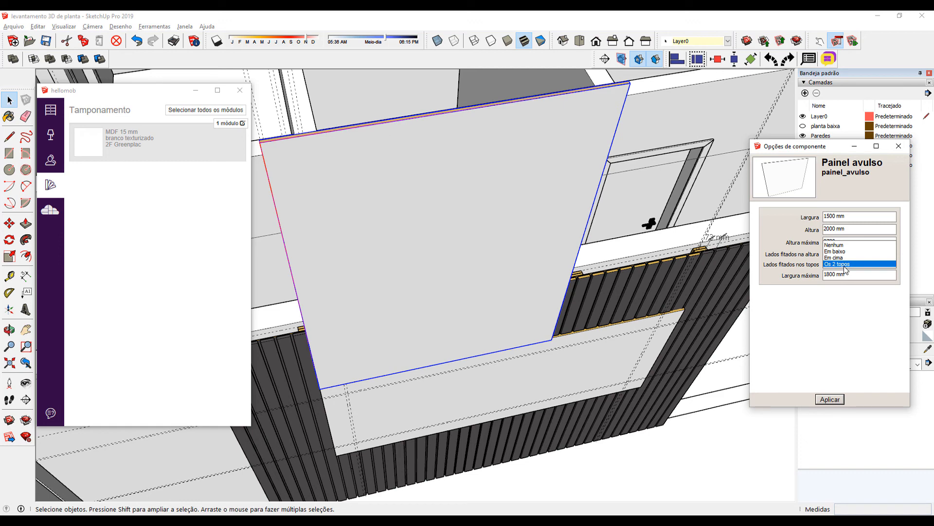
{"action": "left_click", "coordinate": [845, 264]}
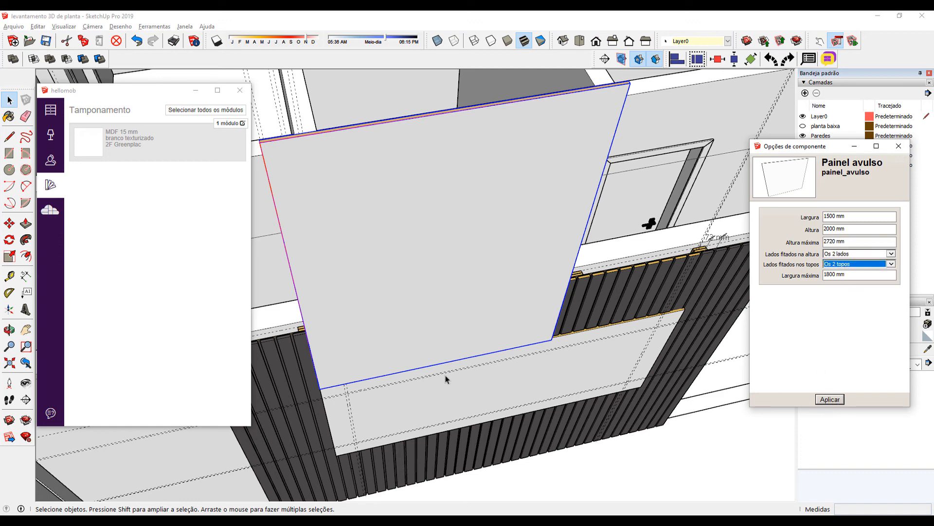
- Set the loose panel's width (Largura) and height (Altura) to 150 mm and apply the options
{"action": "left_click", "coordinate": [845, 217]}
{"action": "type", "text": "15"}
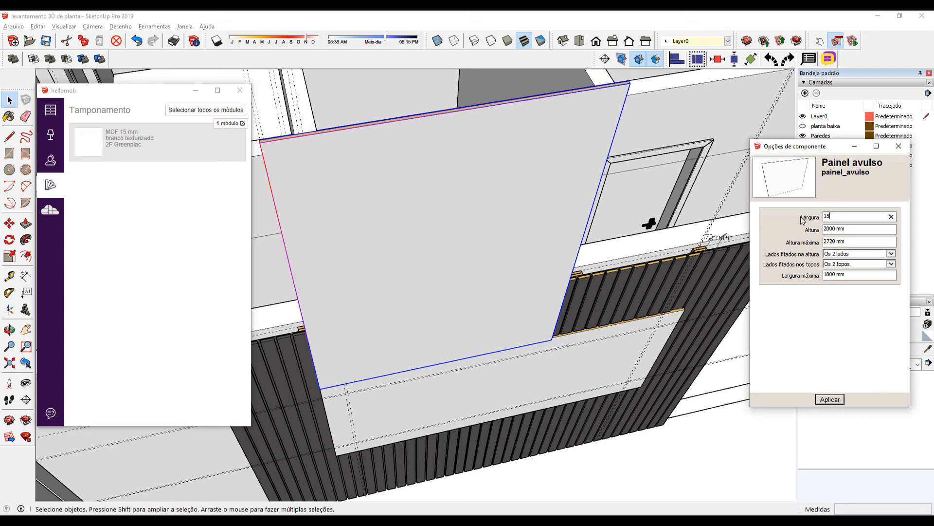
{"action": "type", "text": "0"}
{"action": "key", "text": "Tab"}
{"action": "key", "text": "Return"}
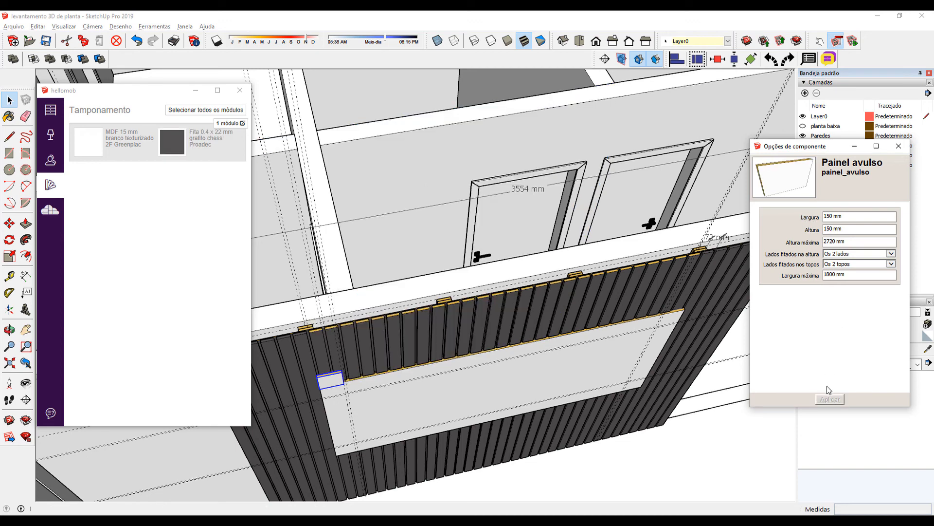
- Change the loose panel's edge banding to Proadec Branco texturizado 22 x 0.4 mm and close the component options
{"action": "left_click", "coordinate": [176, 144]}
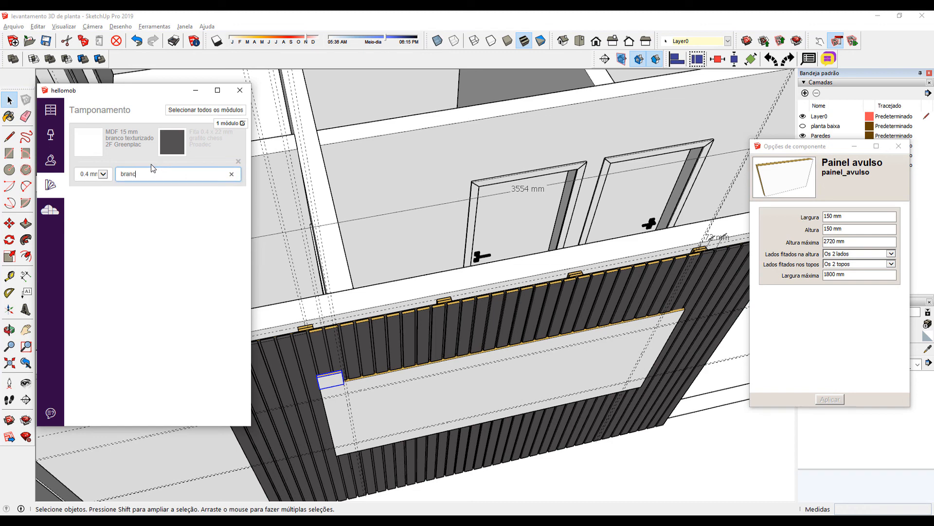
{"action": "type", "text": "branco"}
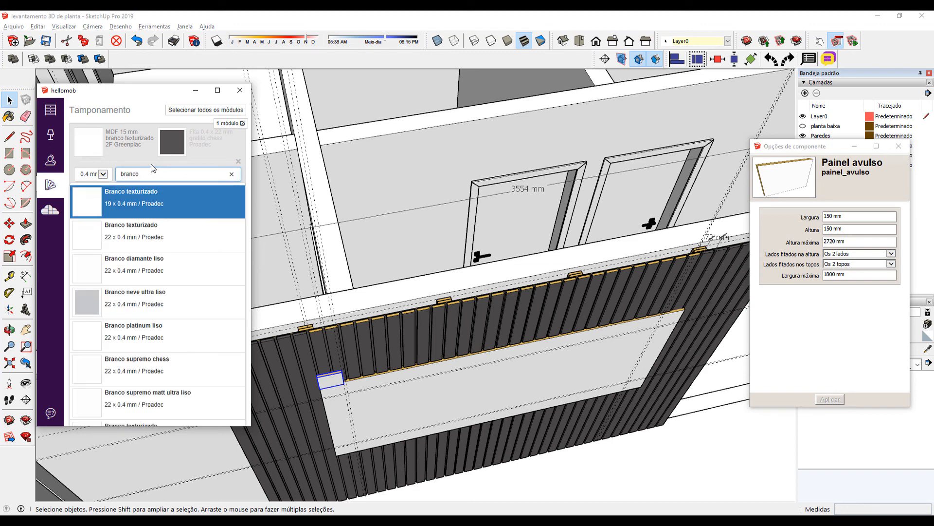
{"action": "left_click", "coordinate": [145, 236]}
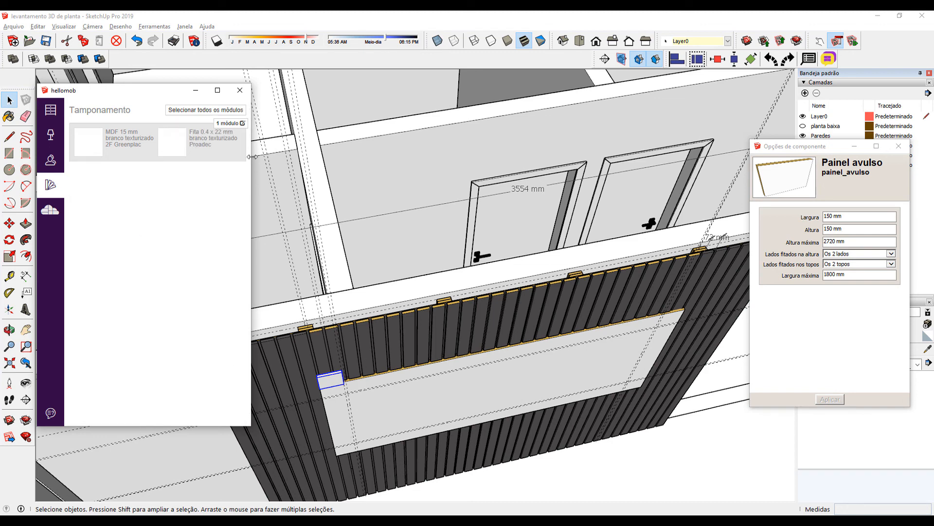
{"action": "left_click", "coordinate": [898, 146]}
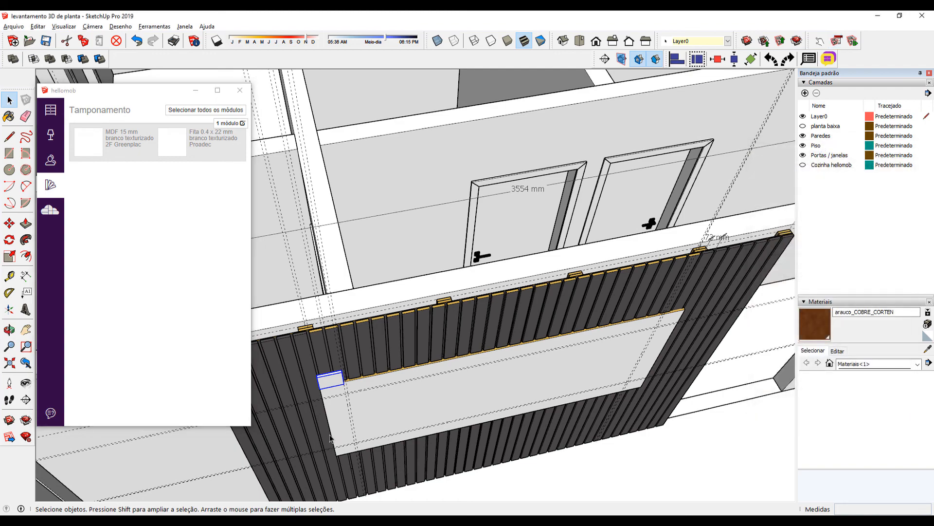
- Move the loose square panel 150 mm down so it sits inside the white panel's upper left corner
{"action": "middle_click_drag", "start_coordinate": [486, 369], "coordinate": [375, 364]}
{"action": "scroll", "coordinate": [377, 364], "scroll_direction": "up", "scroll_amount": 5}
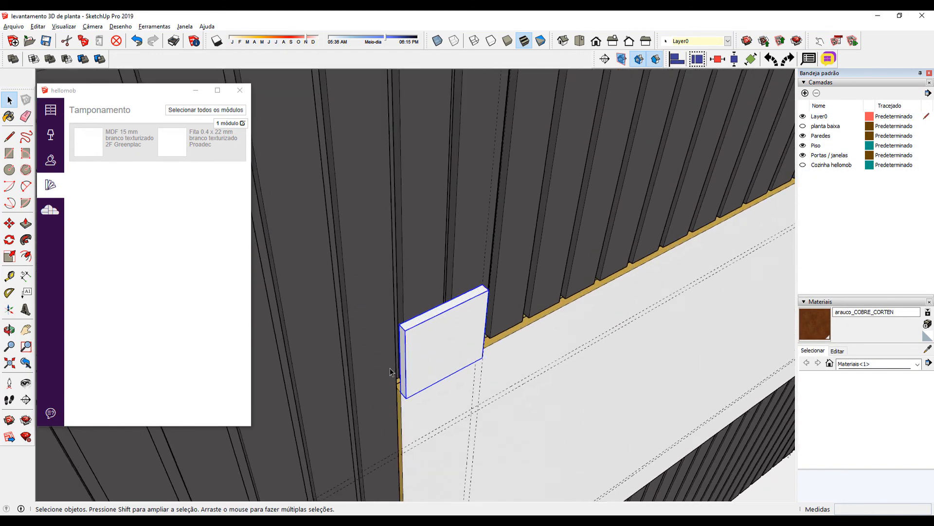
{"action": "key", "text": "m"}
{"action": "left_click", "coordinate": [402, 319]}
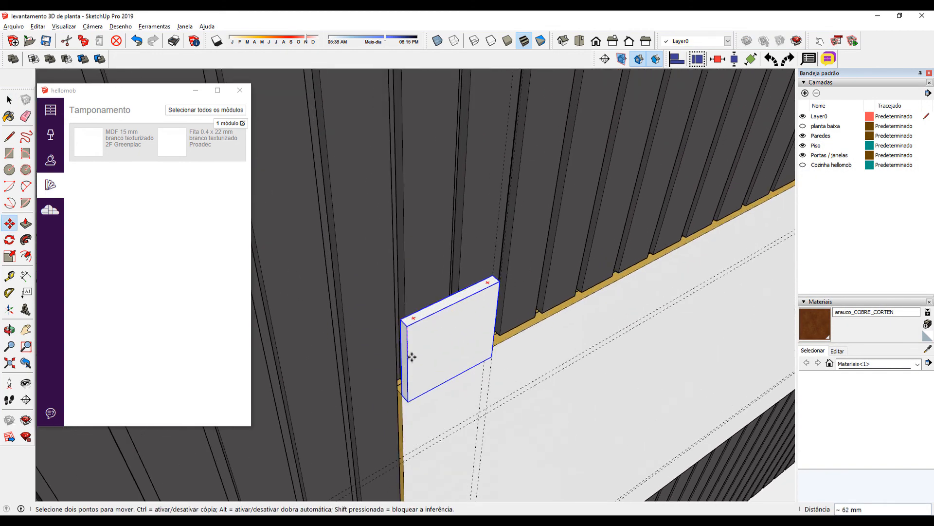
{"action": "left_click", "coordinate": [402, 394]}
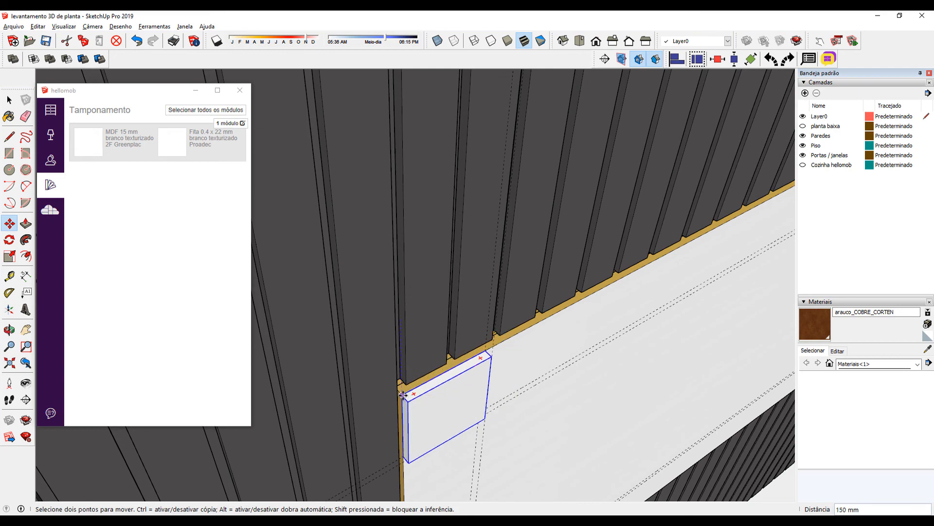
- Copy the square panel from its upper right corner to the white panel's upper right corner
{"action": "left_click", "coordinate": [486, 350]}
{"action": "key", "text": "ctrl"}
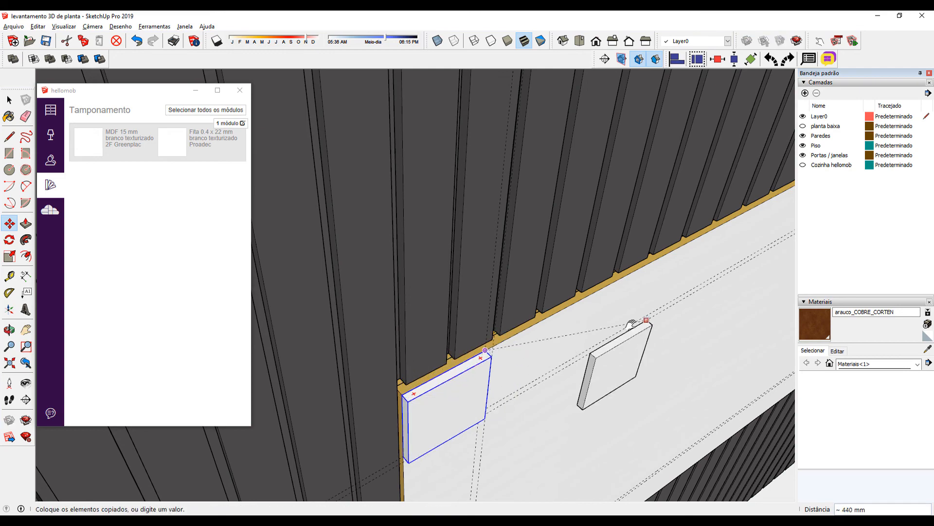
{"action": "scroll", "coordinate": [627, 331], "scroll_direction": "down", "scroll_amount": 4}
{"action": "scroll", "coordinate": [648, 228], "scroll_direction": "up", "scroll_amount": 6}
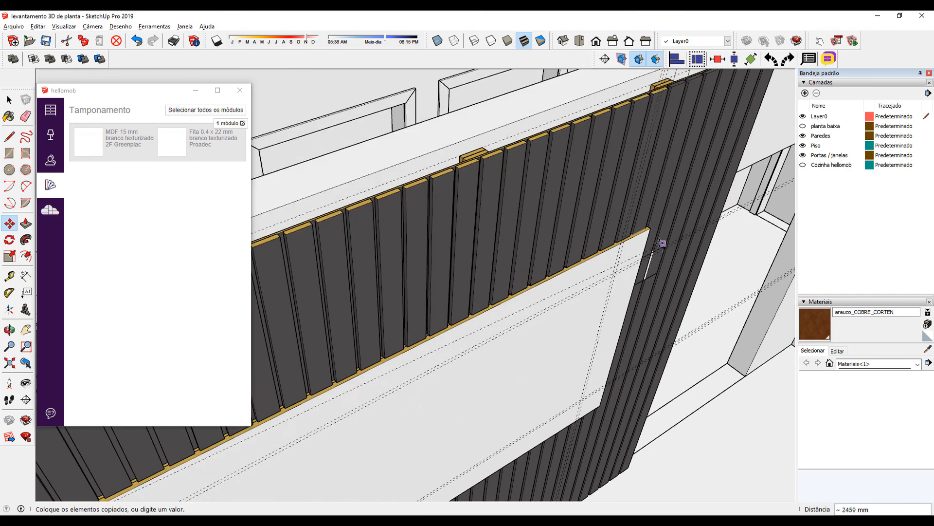
{"action": "left_click", "coordinate": [648, 223]}
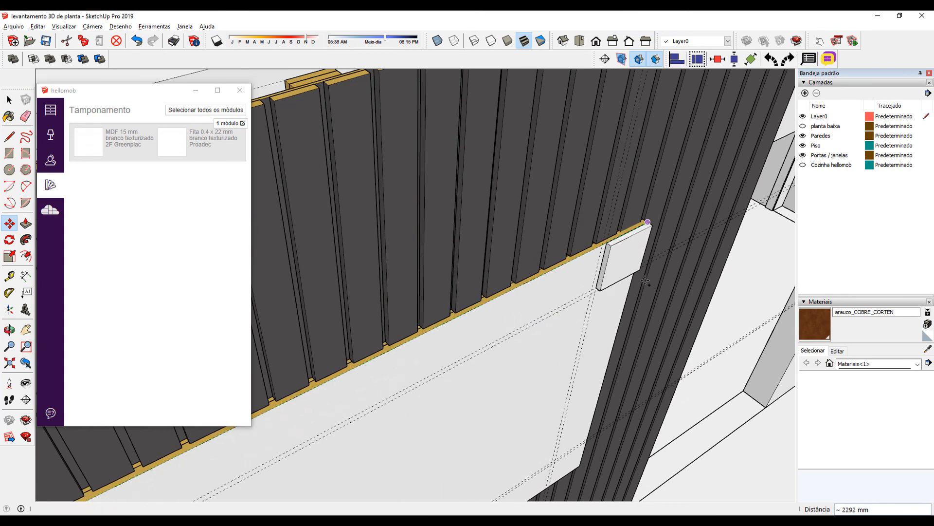
{"action": "scroll", "coordinate": [626, 284], "scroll_direction": "down", "scroll_amount": 4}
- Select both upper corner squares and copy them 950 mm down to the white panel's lower corners
{"action": "middle_click_drag", "start_coordinate": [571, 374], "coordinate": [668, 157], "text": "shift"}
{"action": "key", "text": "space"}
{"action": "left_click", "coordinate": [374, 263], "text": "shift"}
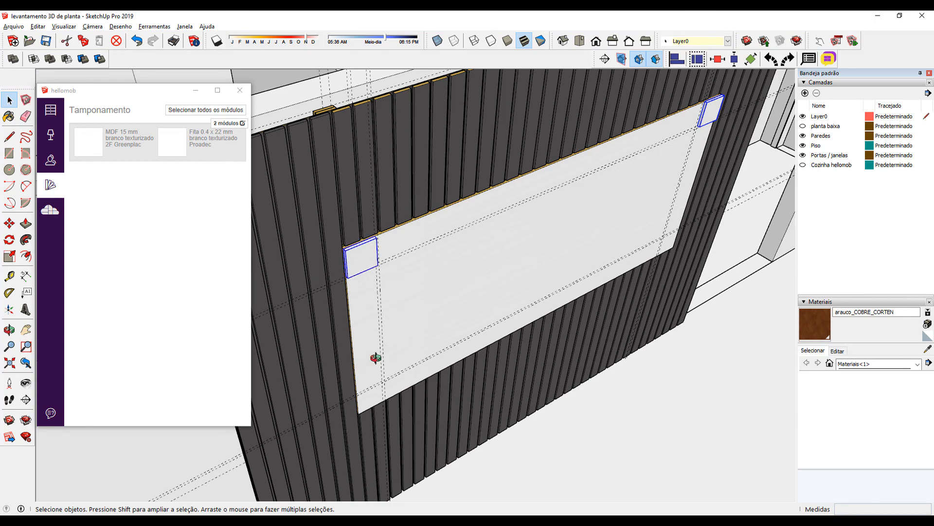
{"action": "middle_click_drag", "start_coordinate": [375, 358], "coordinate": [400, 298]}
{"action": "key", "text": "m"}
{"action": "scroll", "coordinate": [366, 219], "scroll_direction": "up", "scroll_amount": 4}
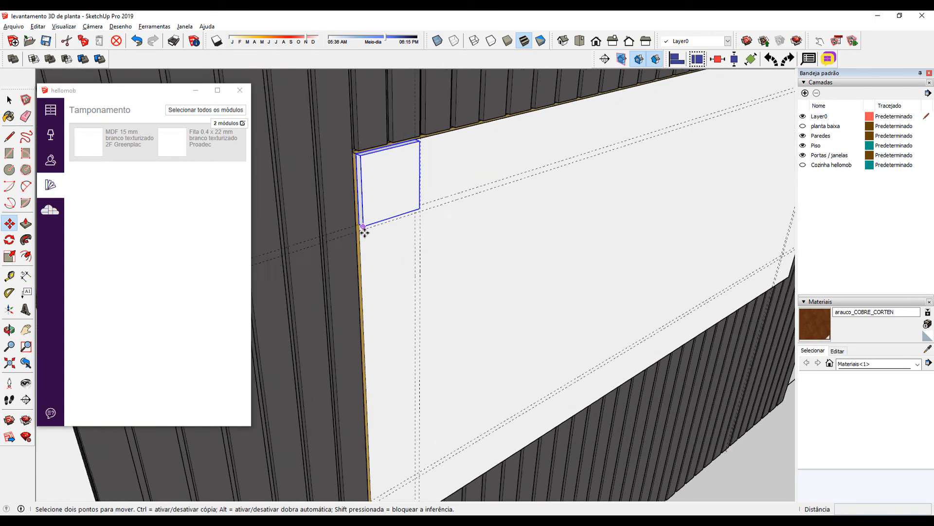
{"action": "scroll", "coordinate": [364, 232], "scroll_direction": "up", "scroll_amount": 3}
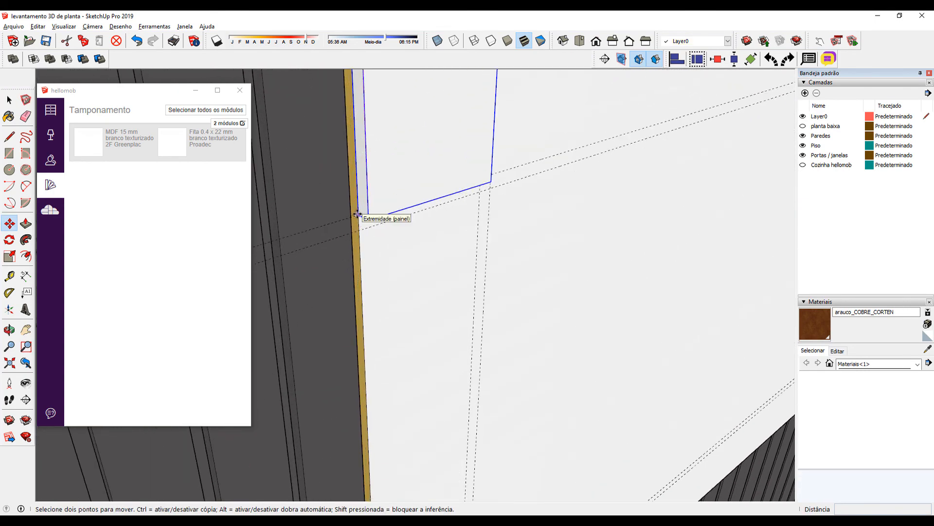
{"action": "left_click", "coordinate": [357, 215], "text": "ctrl"}
{"action": "middle_click_drag", "start_coordinate": [382, 328], "coordinate": [414, 257]}
{"action": "scroll", "coordinate": [414, 257], "scroll_direction": "down", "scroll_amount": 5}
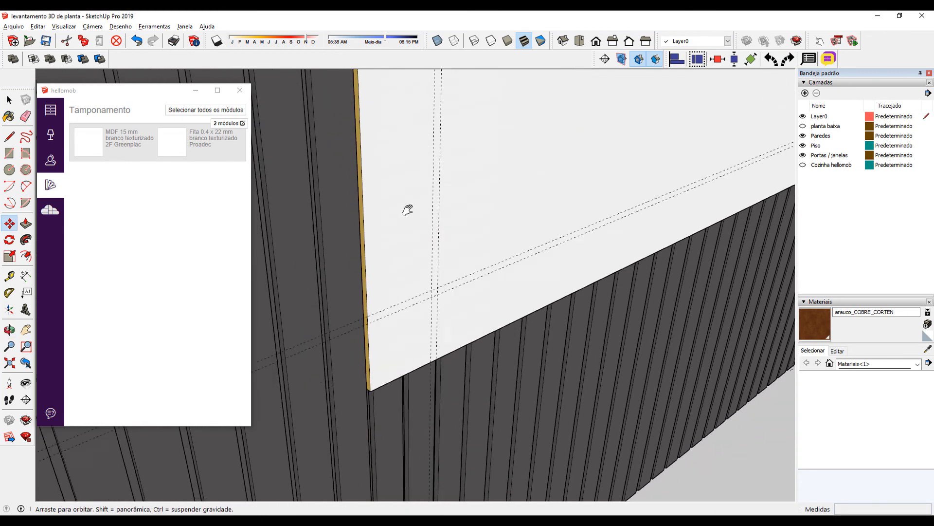
{"action": "left_click", "coordinate": [367, 343]}
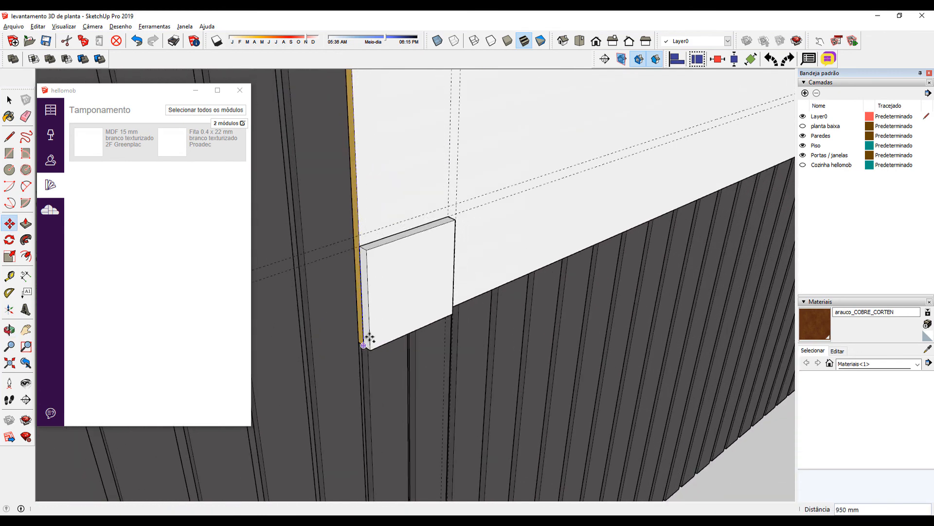
{"action": "middle_click_drag", "start_coordinate": [405, 319], "coordinate": [428, 318]}
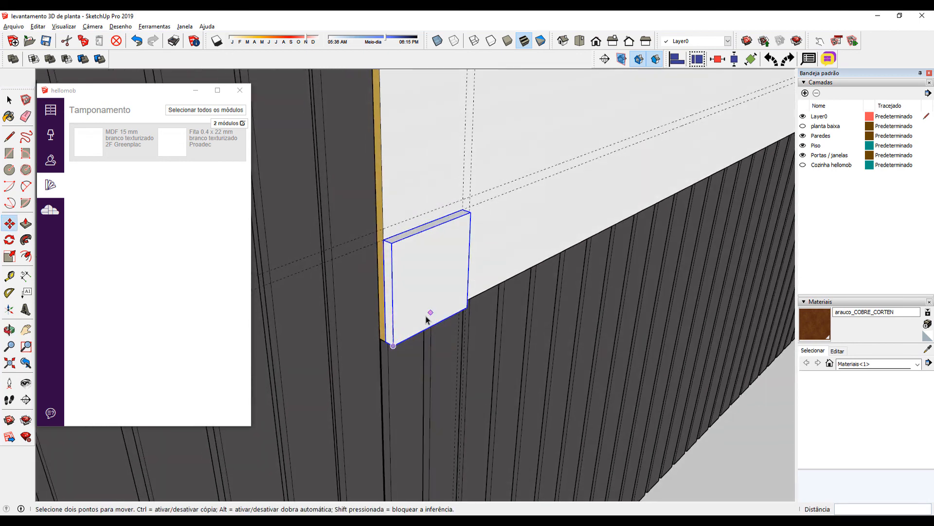
- Select the two lower corner squares and copy them 165 mm upward to the upper line of the lower guide pair
{"action": "key", "text": "space"}
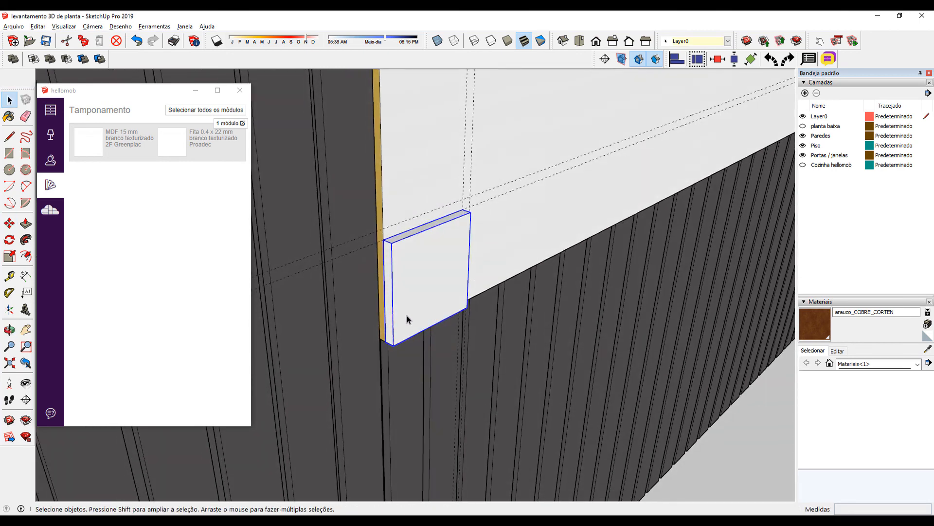
{"action": "middle_click_drag", "start_coordinate": [407, 319], "coordinate": [489, 282]}
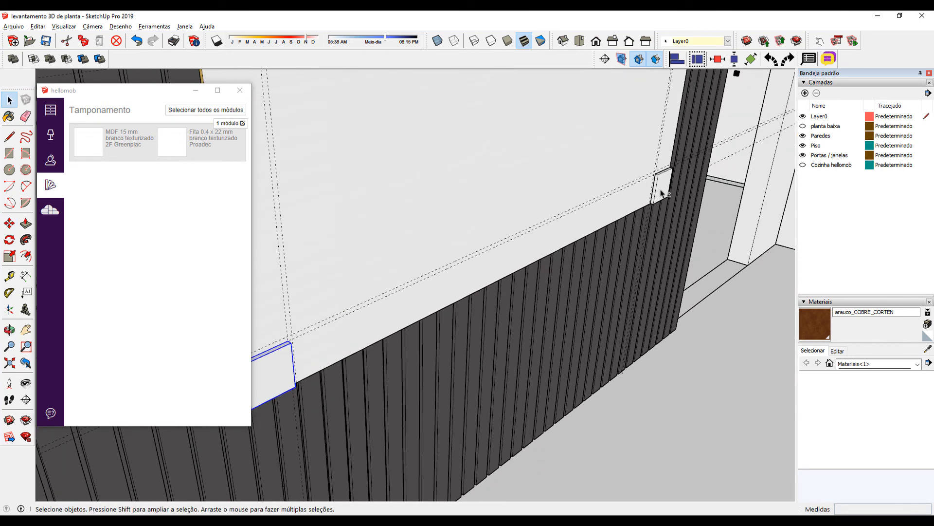
{"action": "middle_click_drag", "start_coordinate": [526, 251], "coordinate": [731, 170], "text": "shift"}
{"action": "scroll", "coordinate": [511, 308], "scroll_direction": "up", "scroll_amount": 2}
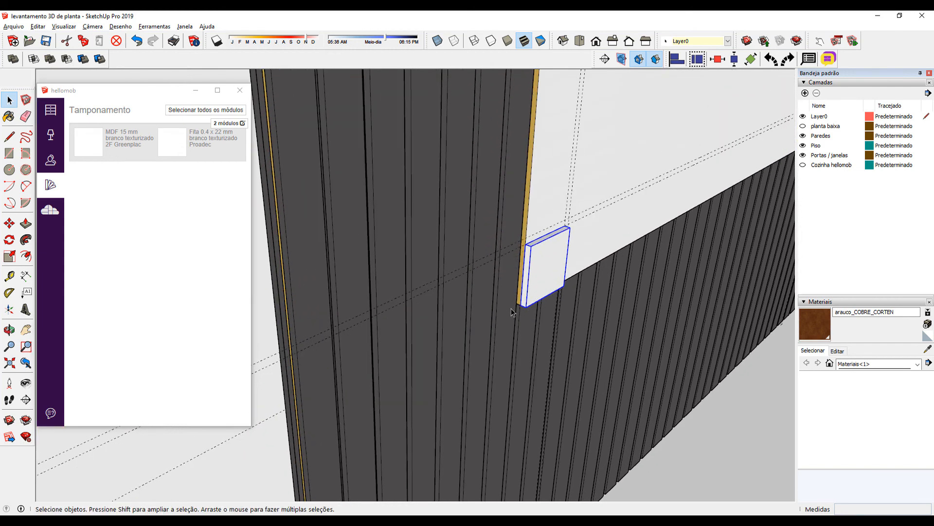
{"action": "key", "text": "m"}
{"action": "scroll", "coordinate": [515, 308], "scroll_direction": "up", "scroll_amount": 4}
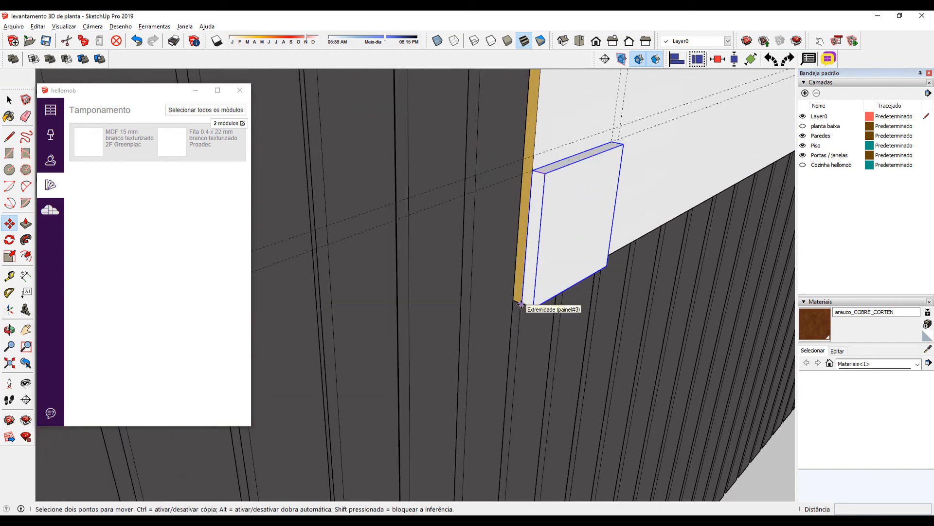
{"action": "key", "text": "ctrl"}
{"action": "left_click", "coordinate": [521, 304]}
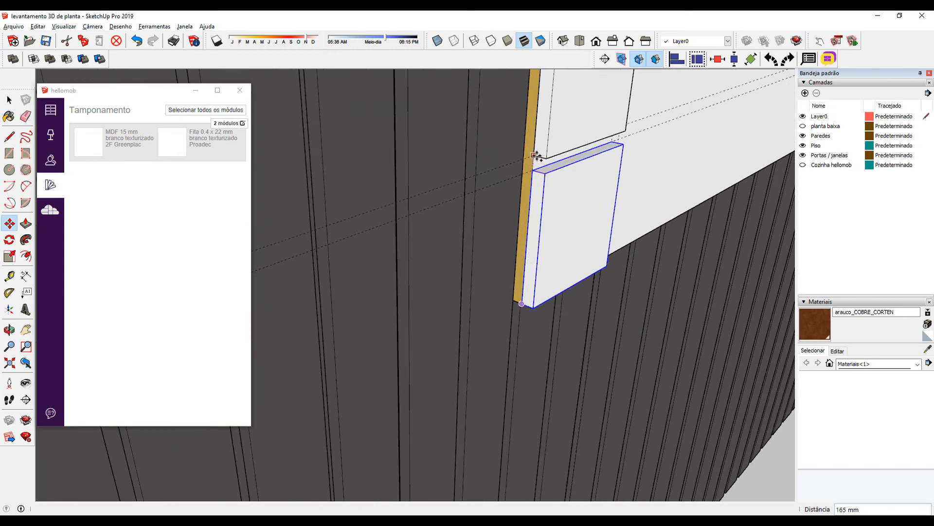
{"action": "left_click", "coordinate": [533, 155]}
{"action": "scroll", "coordinate": [575, 197], "scroll_direction": "down", "scroll_amount": 4}
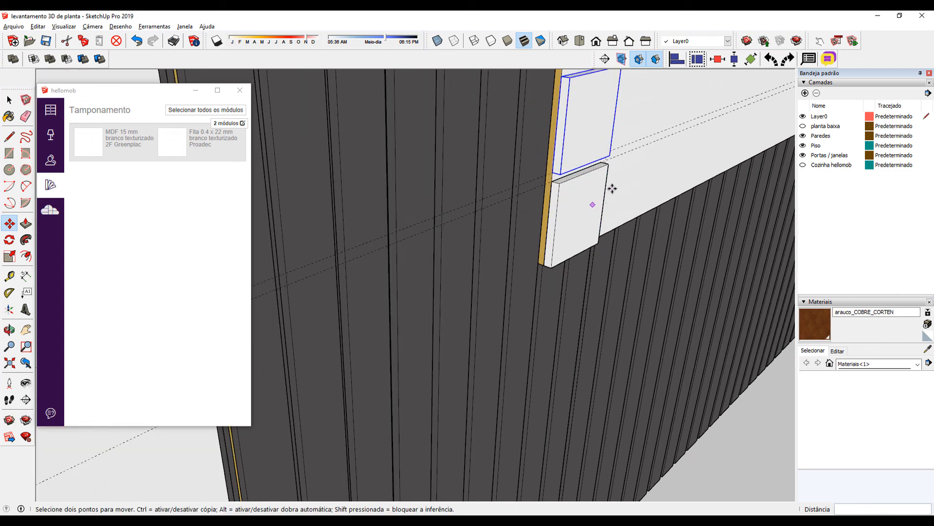
- Scale the two copied squares vertically up to the lower line of the upper guide pair, forming the side strips
{"action": "middle_click_drag", "start_coordinate": [597, 192], "coordinate": [487, 299], "text": "shift"}
{"action": "scroll", "coordinate": [549, 257], "scroll_direction": "down", "scroll_amount": 2}
{"action": "middle_click_drag", "start_coordinate": [549, 257], "coordinate": [476, 303], "text": "shift"}
{"action": "scroll", "coordinate": [476, 302], "scroll_direction": "up", "scroll_amount": 1}
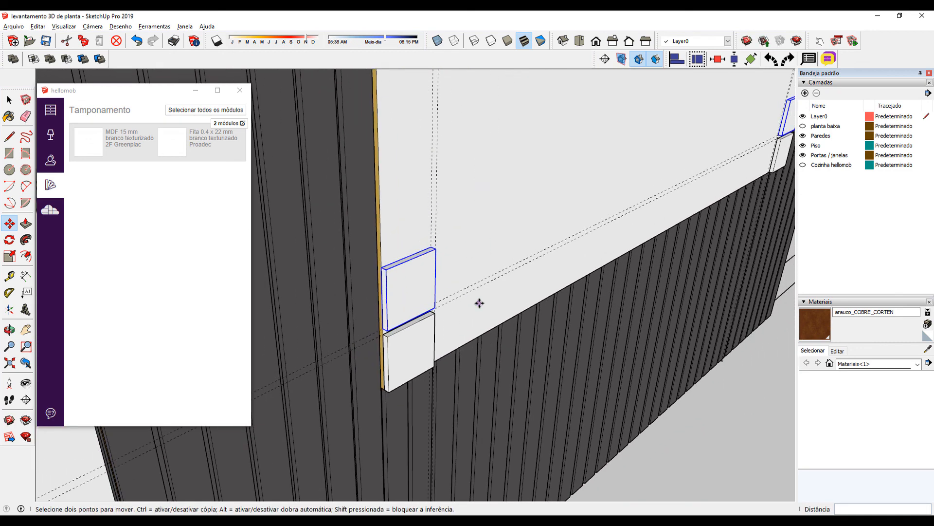
{"action": "key", "text": "s"}
{"action": "scroll", "coordinate": [657, 160], "scroll_direction": "up", "scroll_amount": 6}
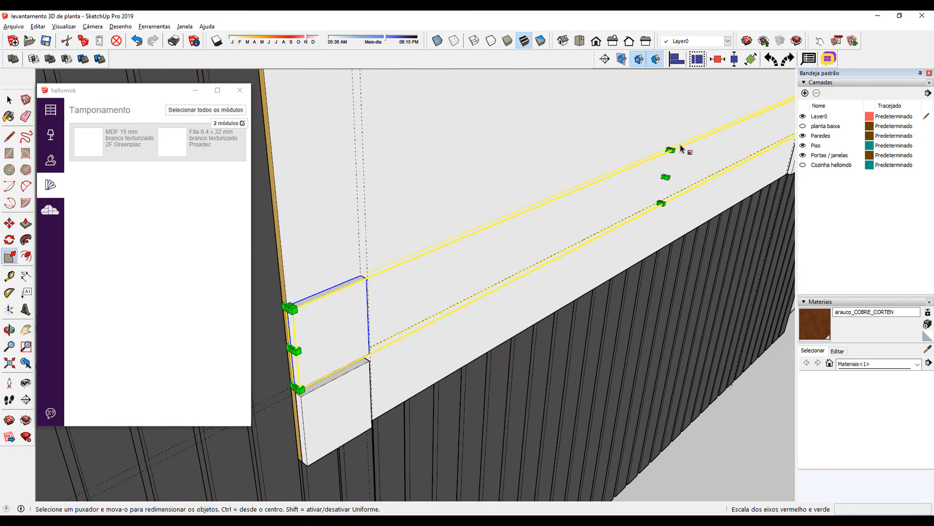
{"action": "scroll", "coordinate": [666, 161], "scroll_direction": "up", "scroll_amount": 2}
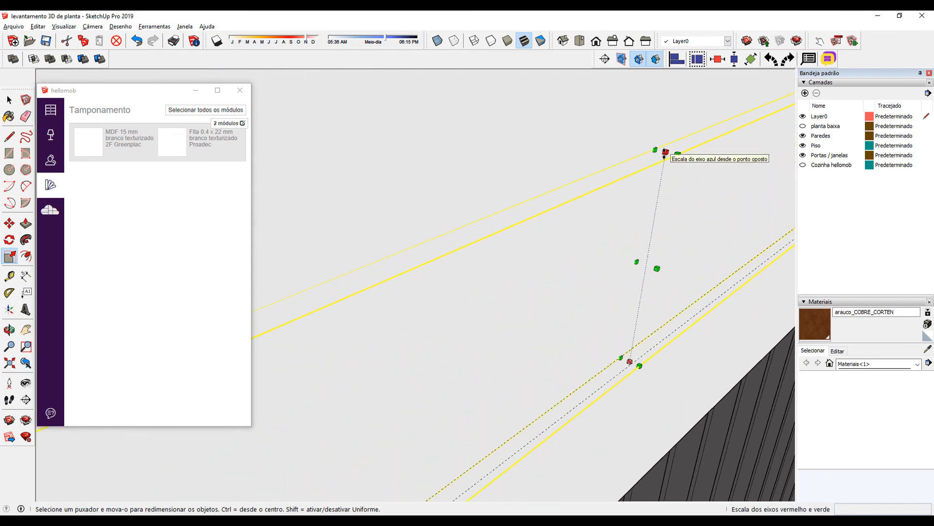
{"action": "left_click", "coordinate": [667, 152]}
{"action": "scroll", "coordinate": [671, 150], "scroll_direction": "down", "scroll_amount": 3}
{"action": "scroll", "coordinate": [658, 160], "scroll_direction": "down", "scroll_amount": 6}
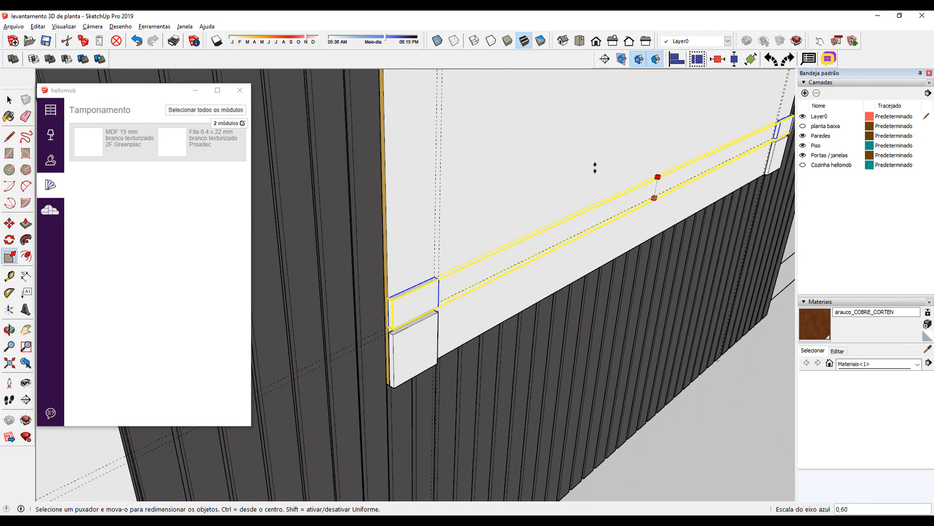
{"action": "middle_click_drag", "start_coordinate": [594, 168], "coordinate": [578, 295]}
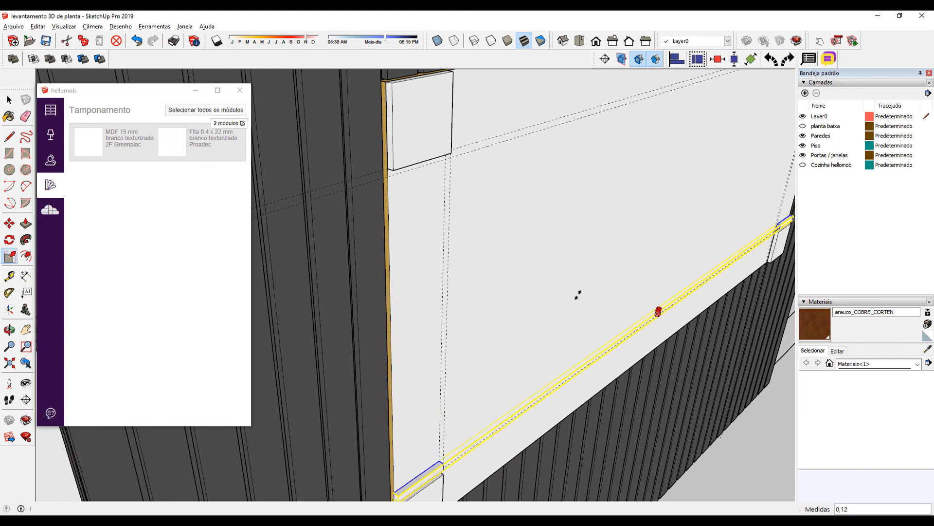
{"action": "left_click", "coordinate": [454, 154]}
{"action": "scroll", "coordinate": [471, 161], "scroll_direction": "down", "scroll_amount": 2}
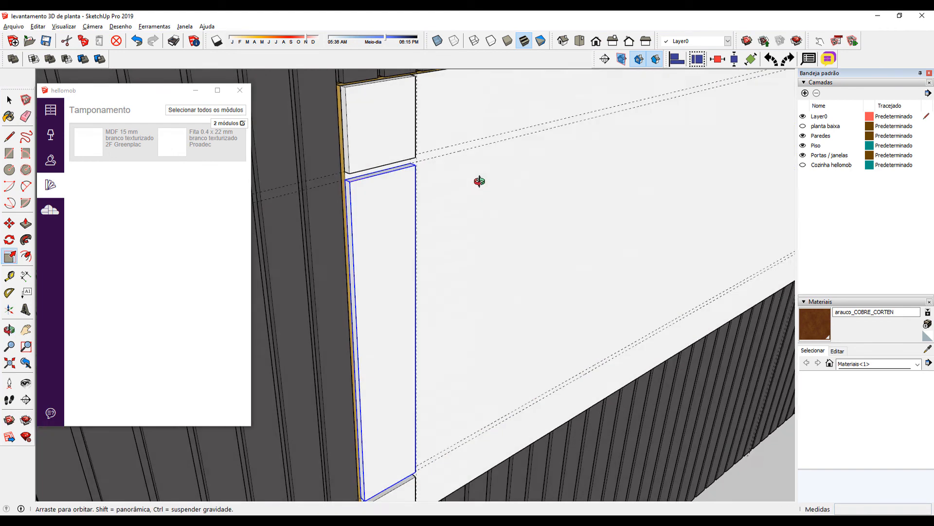
- Select the upper and lower left corner squares and copy them 165 mm to the right, at the inner vertical guide
{"action": "key", "text": "space"}
{"action": "left_click", "coordinate": [413, 172]}
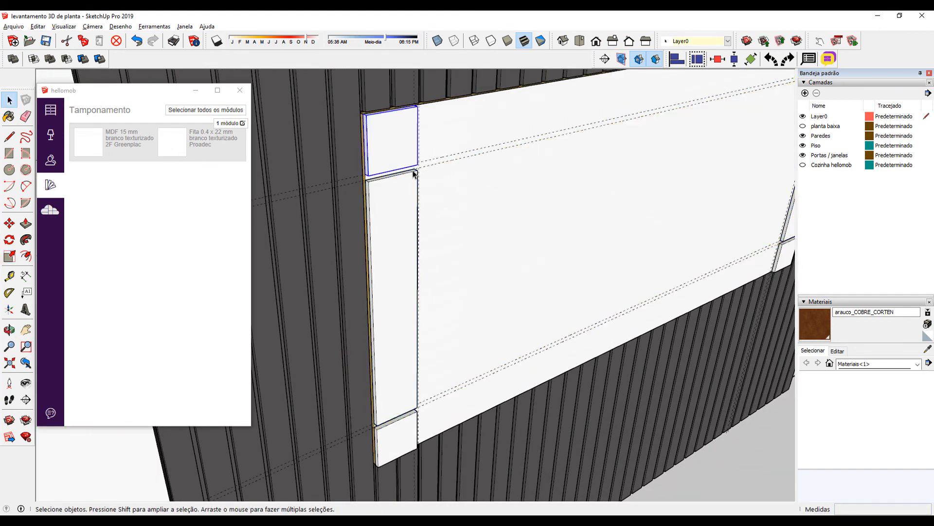
{"action": "left_click", "coordinate": [406, 445], "text": "shift"}
{"action": "key", "text": "m"}
{"action": "middle_click_drag", "start_coordinate": [404, 254], "coordinate": [434, 263]}
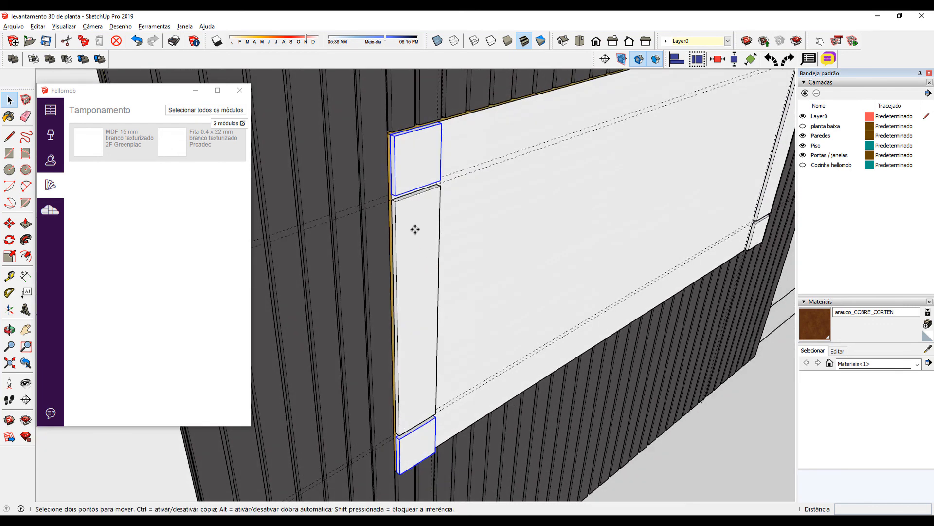
{"action": "scroll", "coordinate": [389, 138], "scroll_direction": "up", "scroll_amount": 3}
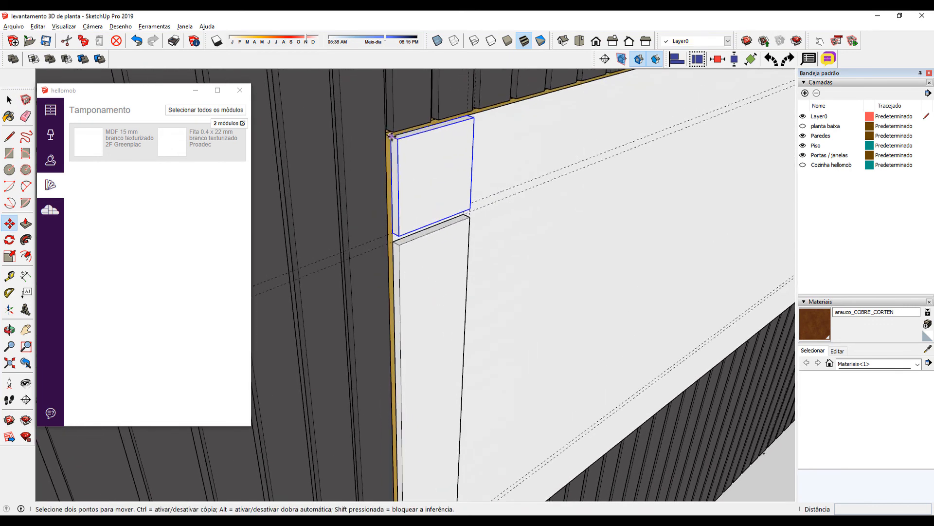
{"action": "left_click", "coordinate": [390, 136]}
{"action": "key", "text": "ctrl"}
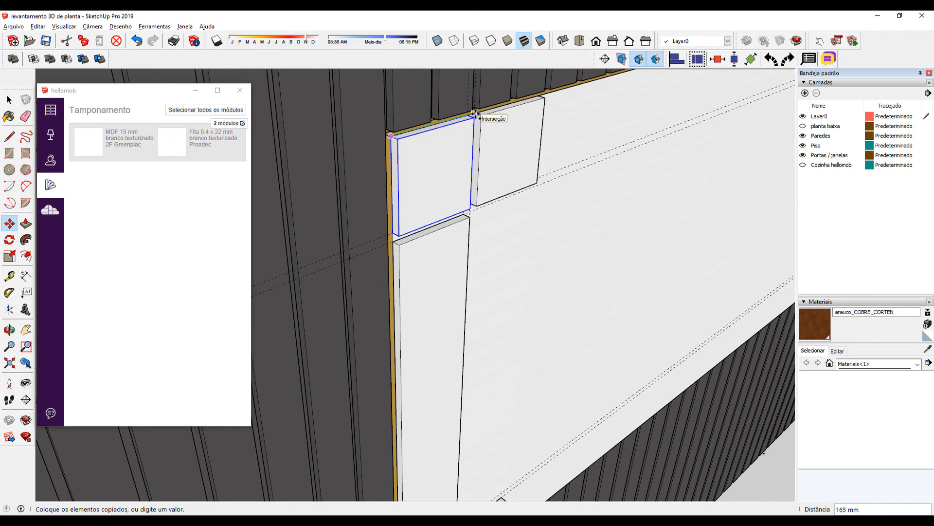
{"action": "scroll", "coordinate": [473, 113], "scroll_direction": "up", "scroll_amount": 5}
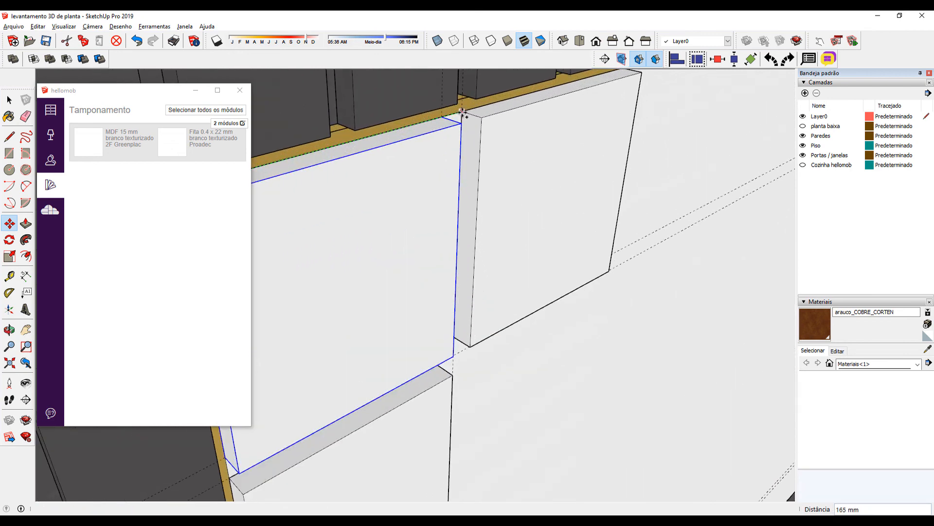
{"action": "left_click", "coordinate": [498, 183]}
{"action": "scroll", "coordinate": [499, 202], "scroll_direction": "down", "scroll_amount": 8}
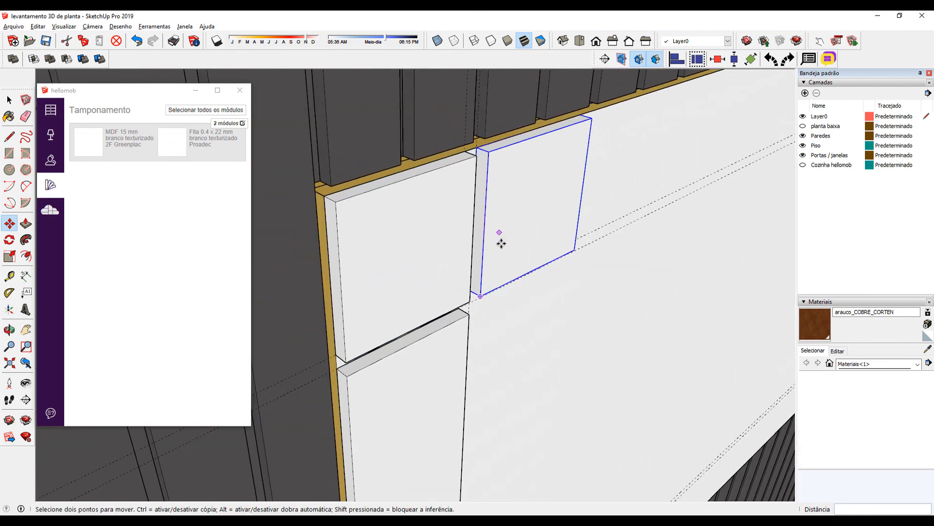
- Scale the two copied left squares horizontally across to the guide beside the opposite corner squares, forming 2112,122 mm wide top and bottom strips
{"action": "key", "text": "s"}
{"action": "scroll", "coordinate": [538, 317], "scroll_direction": "up", "scroll_amount": 6}
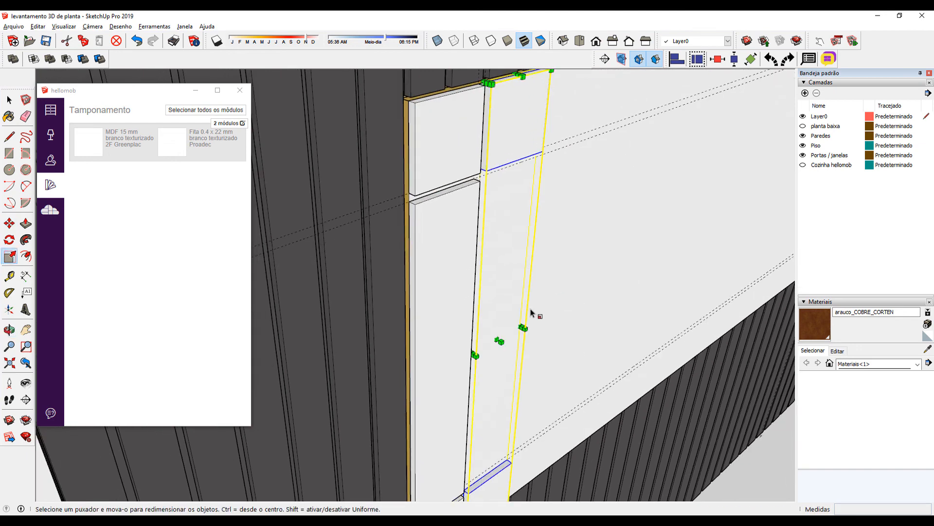
{"action": "scroll", "coordinate": [518, 331], "scroll_direction": "up", "scroll_amount": 2}
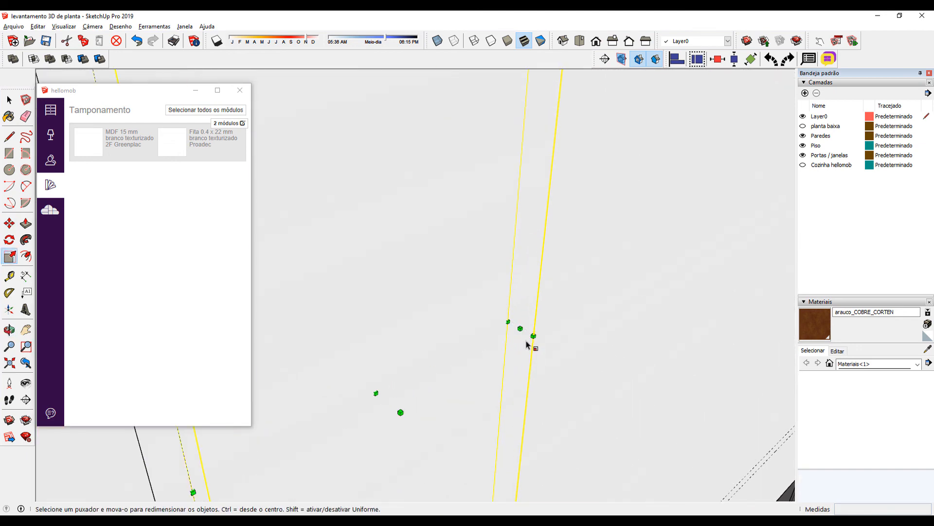
{"action": "scroll", "coordinate": [527, 342], "scroll_direction": "down", "scroll_amount": 2}
{"action": "mouse_move", "coordinate": [526, 327]}
{"action": "middle_mouse_down"}
{"action": "mouse_move", "coordinate": [525, 319]}
{"action": "mouse_move", "coordinate": [526, 332]}
{"action": "middle_mouse_up"}
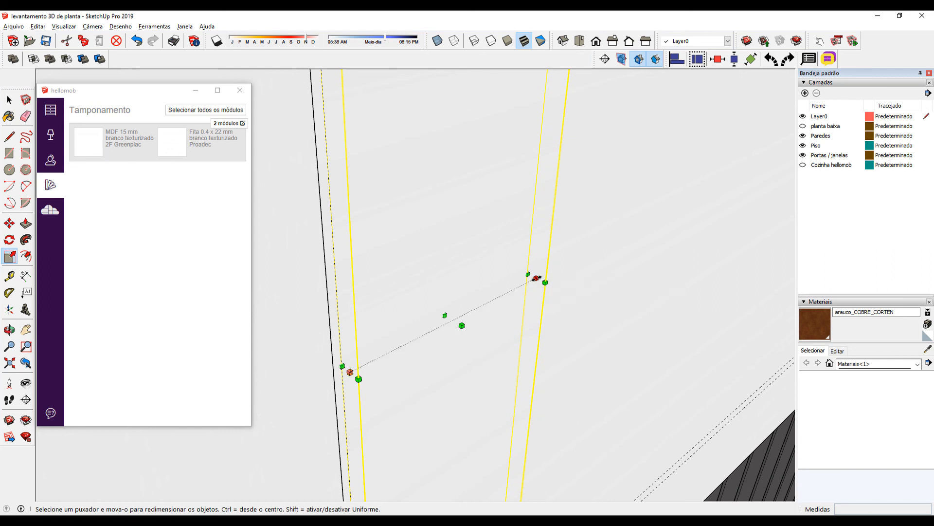
{"action": "left_click", "coordinate": [536, 278]}
{"action": "scroll", "coordinate": [567, 263], "scroll_direction": "down", "scroll_amount": 3}
{"action": "middle_click_drag", "start_coordinate": [620, 250], "coordinate": [388, 344]}
{"action": "middle_click_drag", "start_coordinate": [504, 336], "coordinate": [396, 378], "text": "shift"}
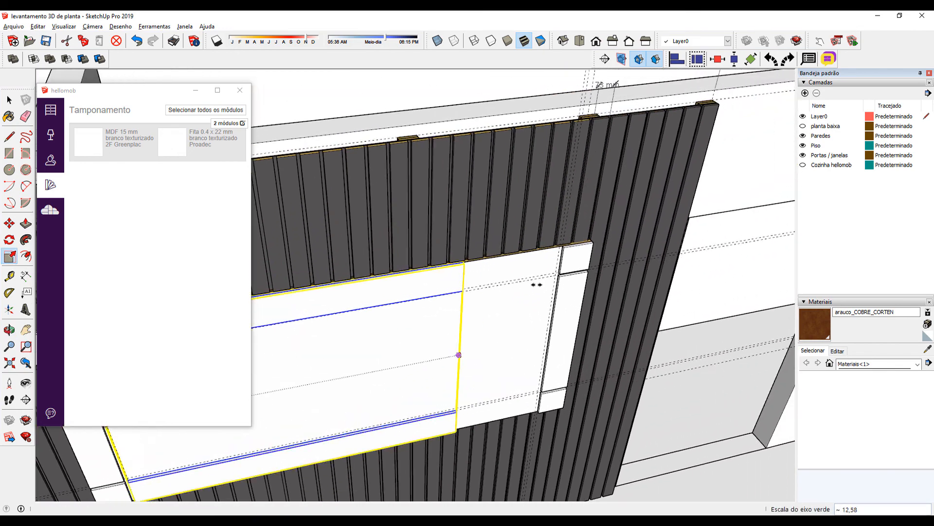
{"action": "scroll", "coordinate": [540, 279], "scroll_direction": "up", "scroll_amount": 6}
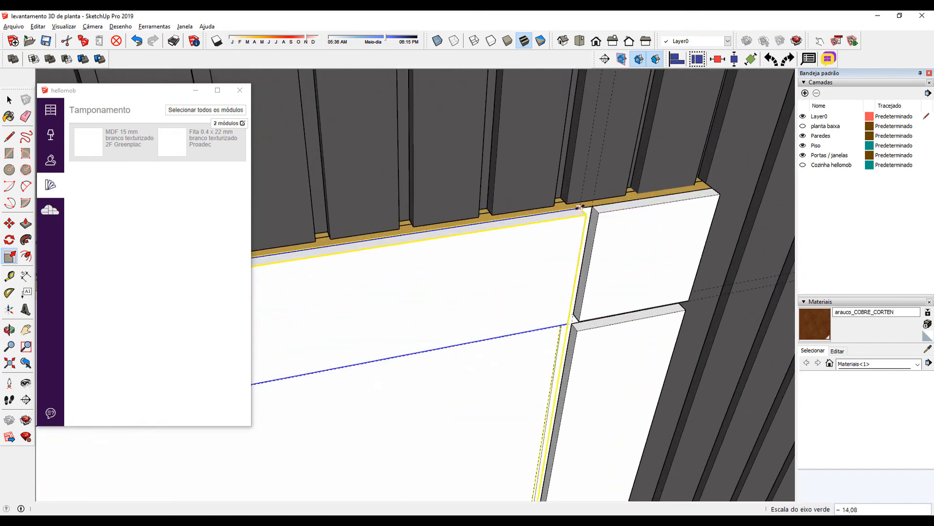
{"action": "left_click", "coordinate": [579, 207]}
{"action": "middle_click_drag", "start_coordinate": [549, 336], "coordinate": [626, 257], "text": "shift"}
{"action": "scroll", "coordinate": [627, 256], "scroll_direction": "down", "scroll_amount": 6}
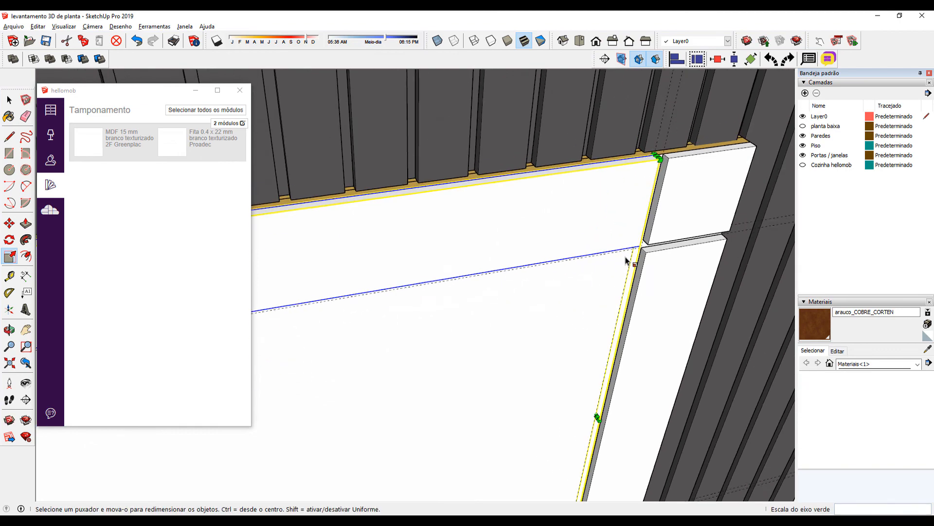
- Set the maximum width (Largura máxima) of the two horizontal strips to 2700 mm in the component options
{"action": "key", "text": "space"}
{"action": "middle_click_drag", "start_coordinate": [579, 296], "coordinate": [542, 267]}
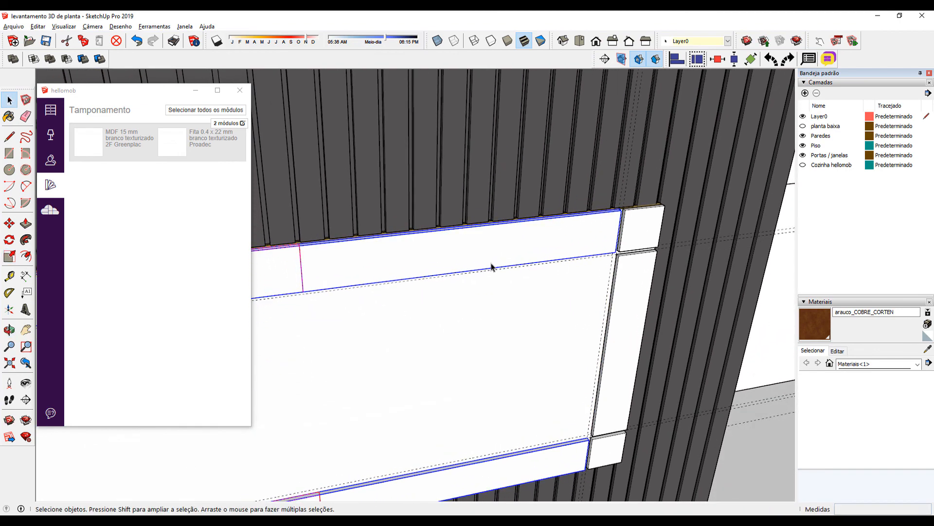
{"action": "scroll", "coordinate": [482, 317], "scroll_direction": "down", "scroll_amount": 1}
{"action": "middle_click_drag", "start_coordinate": [483, 317], "coordinate": [539, 263], "text": "shift"}
{"action": "scroll", "coordinate": [539, 263], "scroll_direction": "down", "scroll_amount": 3}
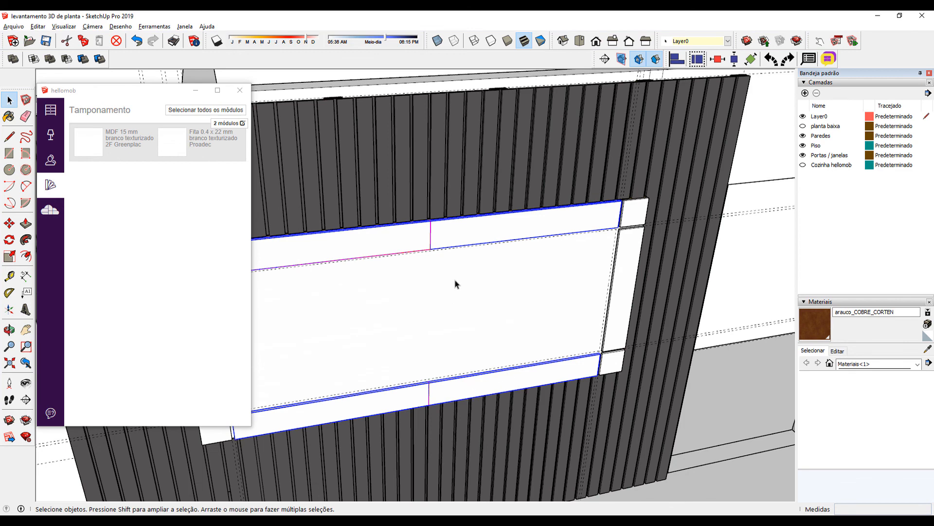
{"action": "left_click", "coordinate": [837, 41]}
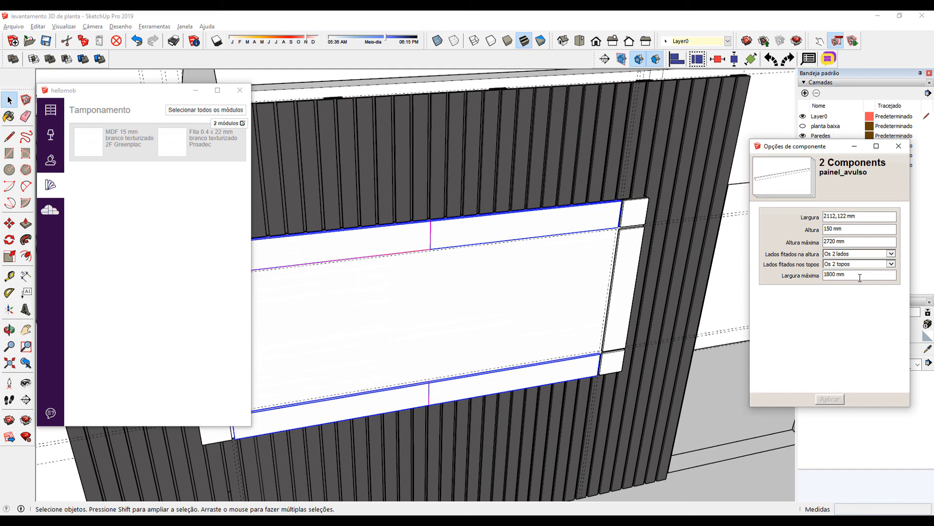
{"action": "left_click_drag", "start_coordinate": [860, 278], "coordinate": [822, 279]}
{"action": "type", "text": "4"}
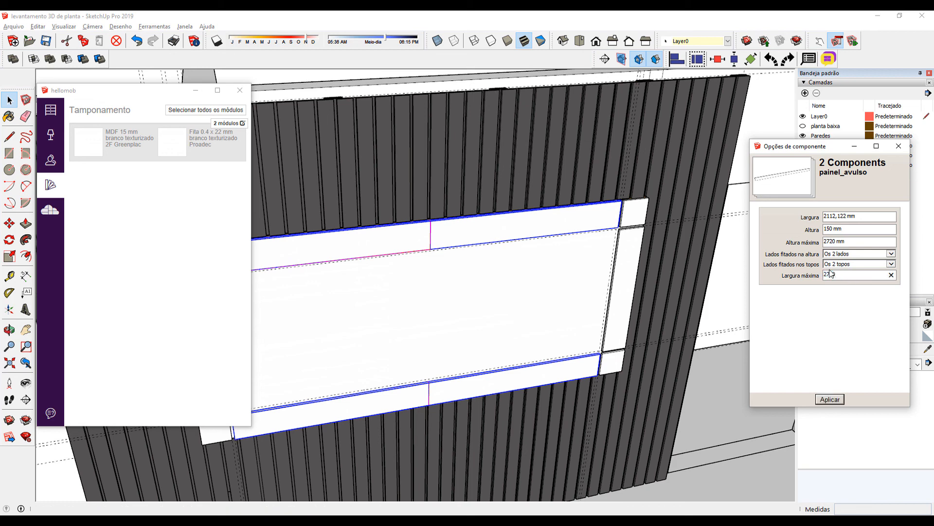
{"action": "type", "text": "00"}
{"action": "key", "text": "Return"}
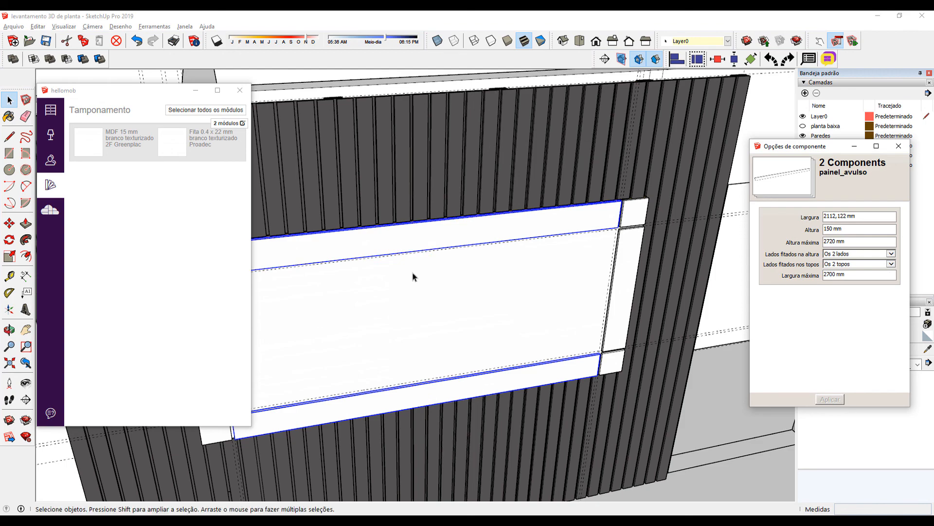
- Select only the top horizontal strip and copy it 165 mm downward to the lower line of the upper guide pair
{"action": "middle_click_drag", "start_coordinate": [463, 288], "coordinate": [538, 281]}
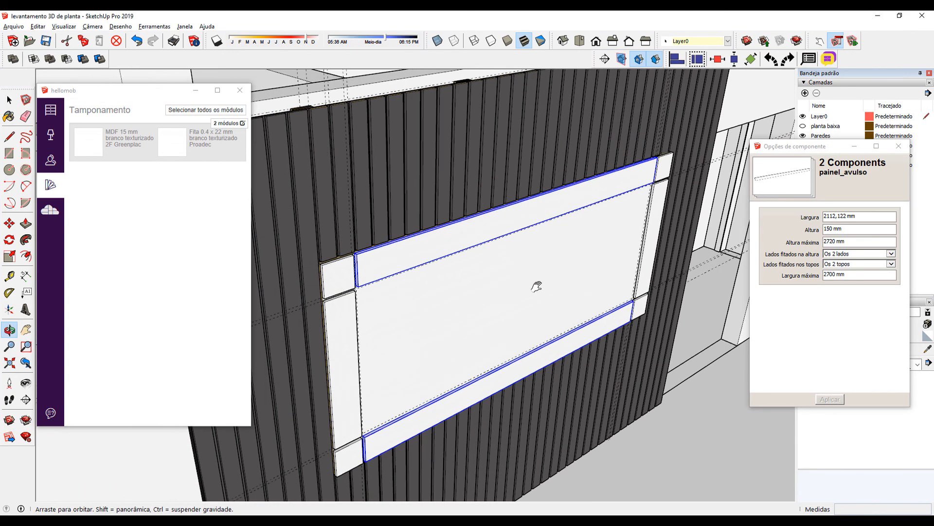
{"action": "scroll", "coordinate": [358, 265], "scroll_direction": "up", "scroll_amount": 5}
{"action": "left_click", "coordinate": [360, 280]}
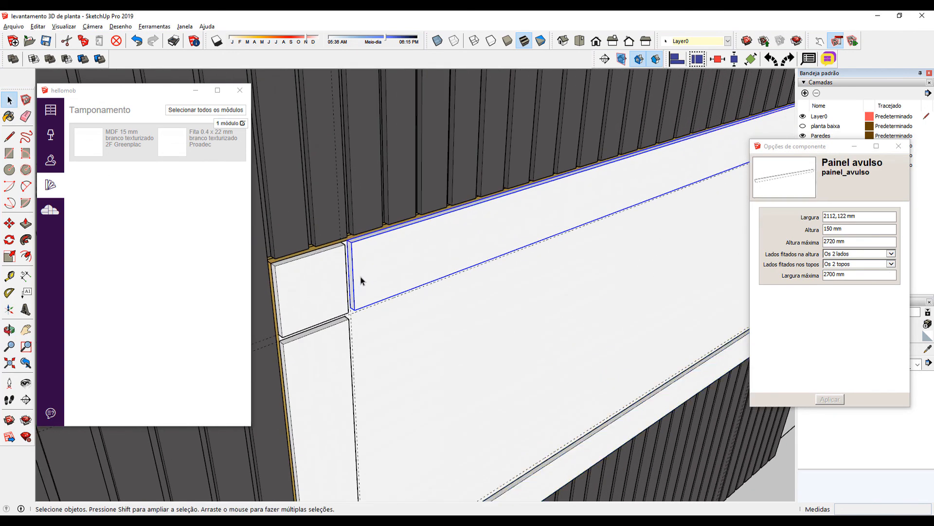
{"action": "key", "text": "m"}
{"action": "scroll", "coordinate": [363, 263], "scroll_direction": "up", "scroll_amount": 4}
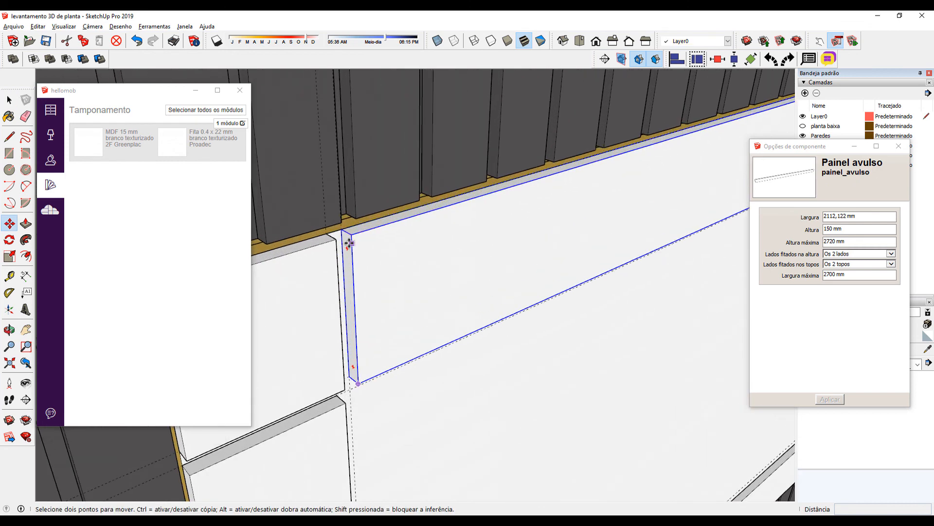
{"action": "left_click", "coordinate": [341, 229]}
{"action": "key", "text": "ctrl"}
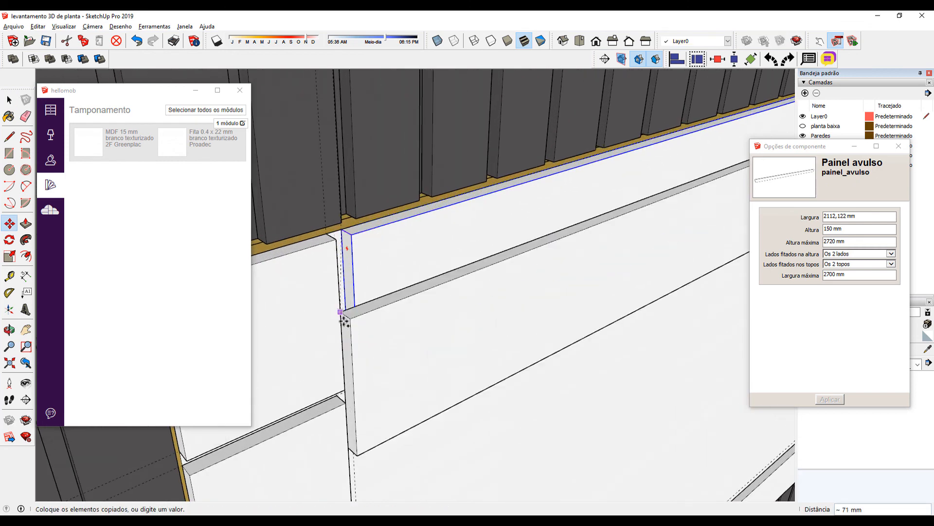
{"action": "left_click", "coordinate": [352, 389]}
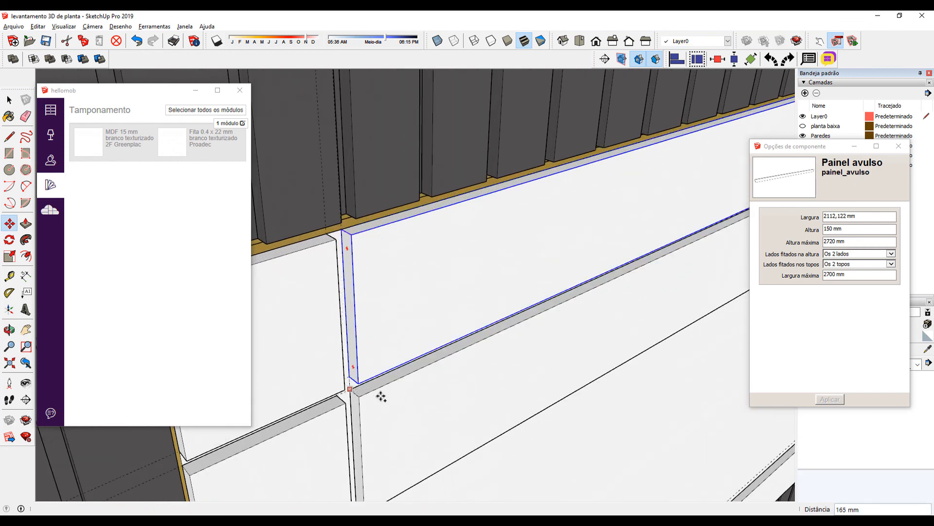
- Scale the copied strip vertically down to the upper line of the lower guide pair, forming a 770 mm high central piece
{"action": "middle_click_drag", "start_coordinate": [446, 440], "coordinate": [380, 398]}
{"action": "scroll", "coordinate": [408, 402], "scroll_direction": "down", "scroll_amount": 2}
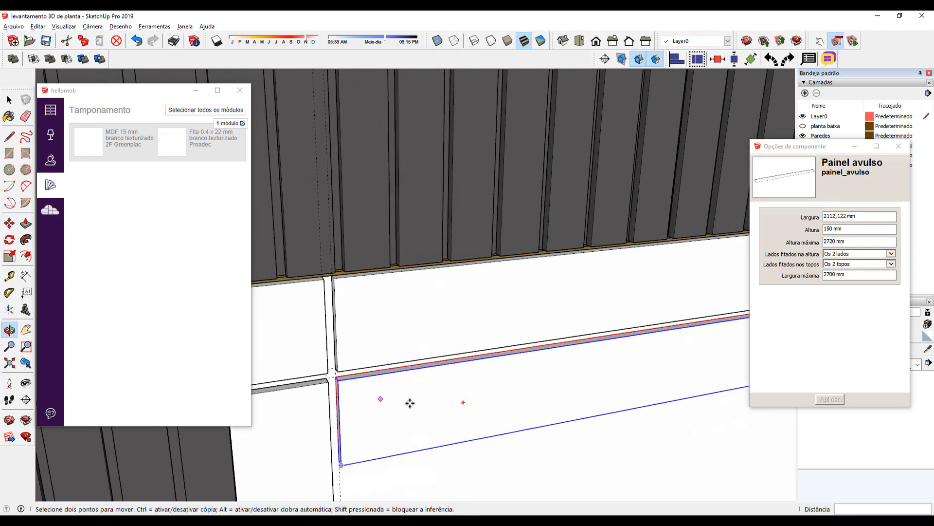
{"action": "scroll", "coordinate": [471, 432], "scroll_direction": "down", "scroll_amount": 2}
{"action": "middle_click_drag", "start_coordinate": [463, 430], "coordinate": [267, 380]}
{"action": "scroll", "coordinate": [396, 394], "scroll_direction": "down", "scroll_amount": 1}
{"action": "middle_click_drag", "start_coordinate": [407, 392], "coordinate": [455, 376]}
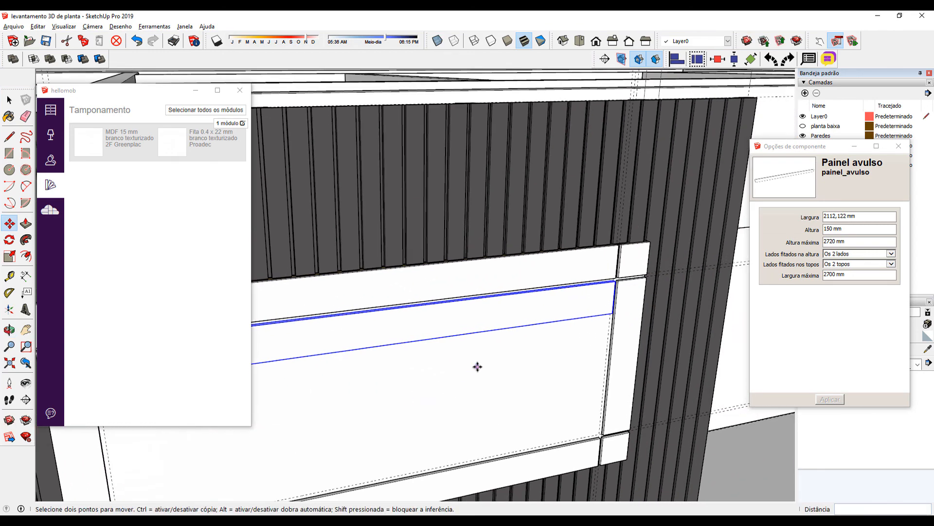
{"action": "scroll", "coordinate": [477, 367], "scroll_direction": "up", "scroll_amount": 1}
{"action": "key", "text": "s"}
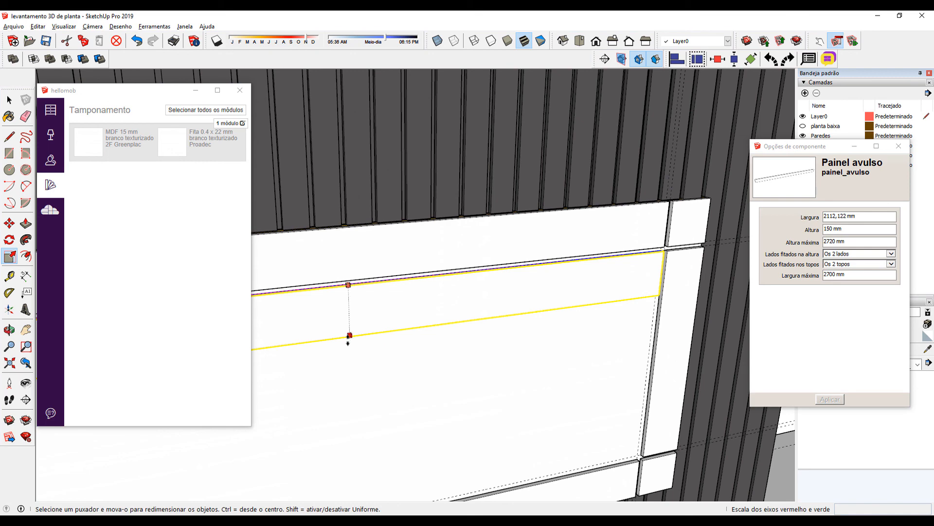
{"action": "left_click_drag", "start_coordinate": [348, 335], "coordinate": [360, 431]}
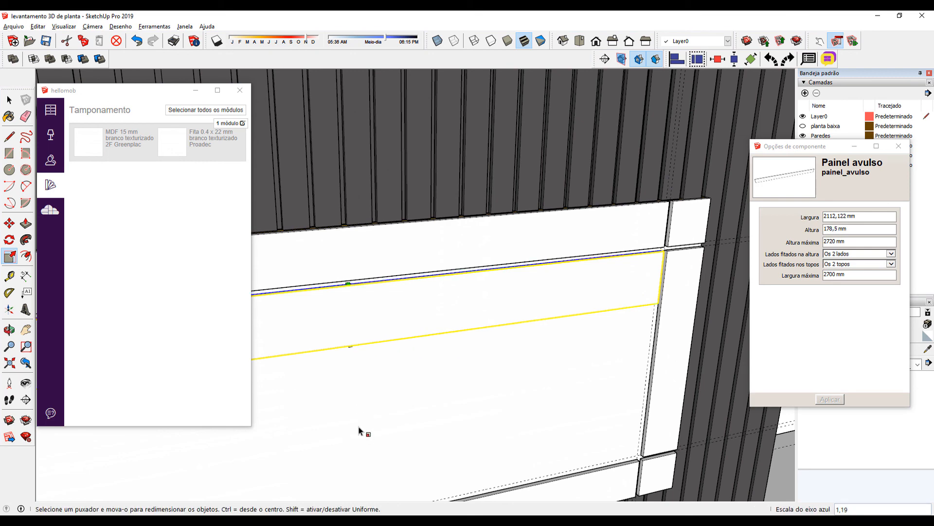
{"action": "left_click_drag", "start_coordinate": [354, 346], "coordinate": [382, 443]}
{"action": "middle_click_drag", "start_coordinate": [382, 443], "coordinate": [684, 228]}
{"action": "middle_click_drag", "start_coordinate": [382, 352], "coordinate": [657, 207], "text": "shift"}
{"action": "scroll", "coordinate": [489, 272], "scroll_direction": "up", "scroll_amount": 3}
{"action": "scroll", "coordinate": [485, 251], "scroll_direction": "up", "scroll_amount": 5}
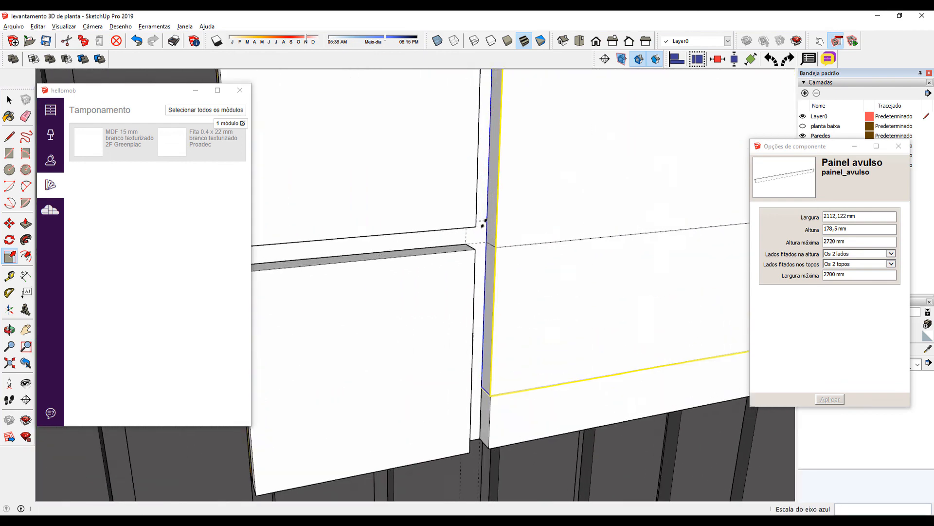
{"action": "left_click", "coordinate": [483, 221]}
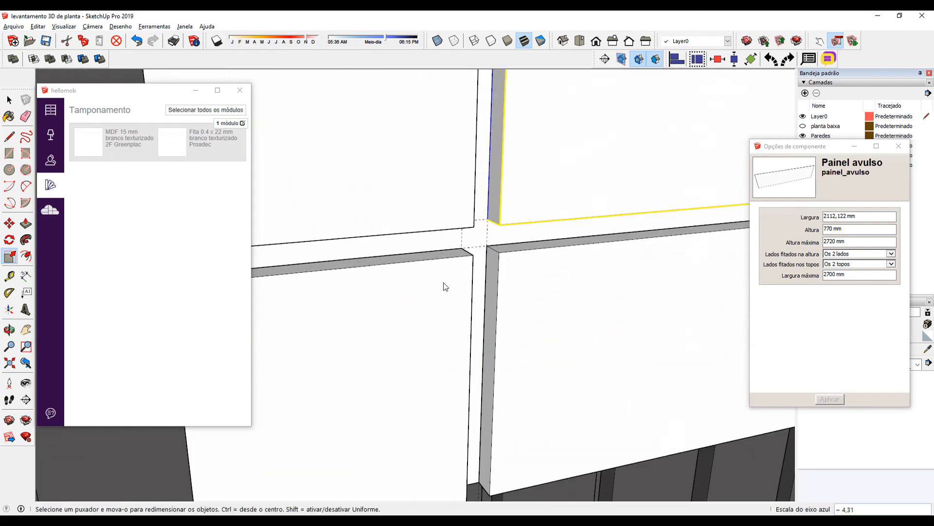
{"action": "scroll", "coordinate": [453, 294], "scroll_direction": "down", "scroll_amount": 5}
{"action": "scroll", "coordinate": [460, 302], "scroll_direction": "down", "scroll_amount": 10}
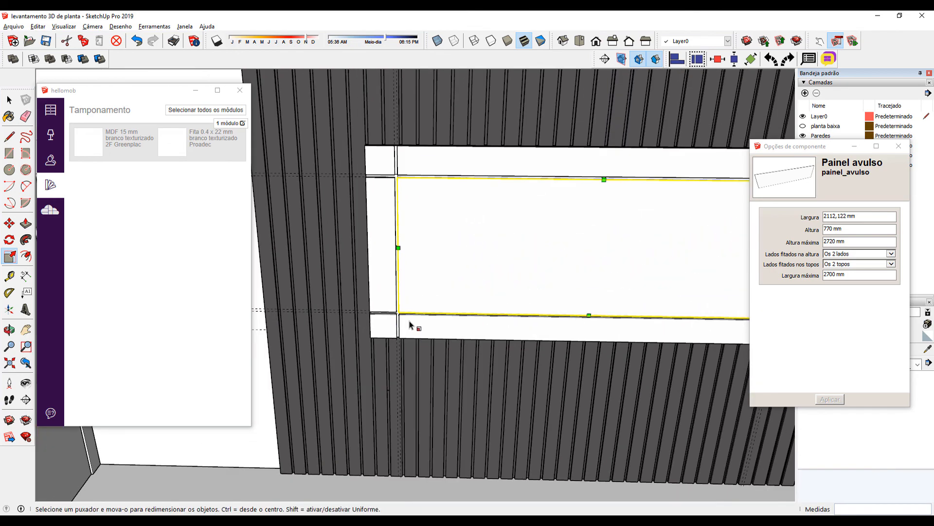
{"action": "scroll", "coordinate": [405, 336], "scroll_direction": "down", "scroll_amount": 3}
- Clear the selection and review the layout of white pieces on the slatted wall
{"action": "key", "text": "space"}
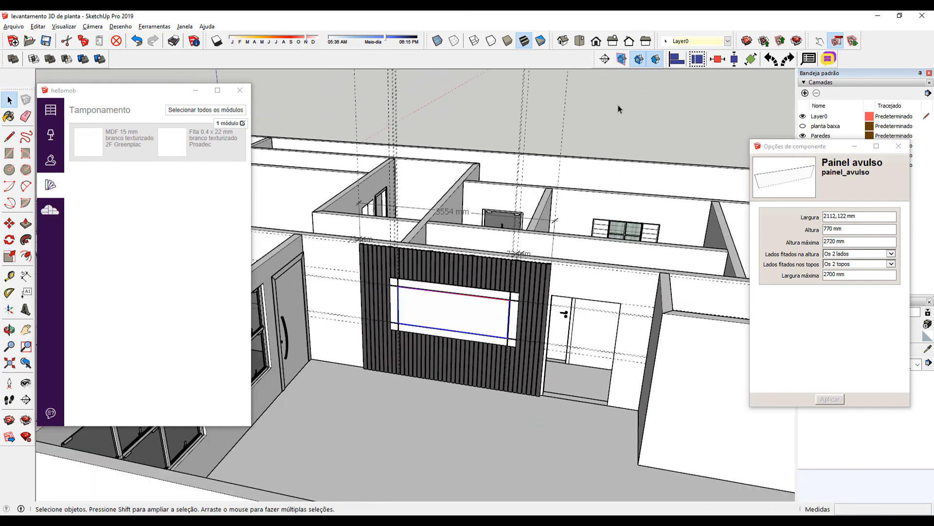
{"action": "left_click", "coordinate": [618, 106]}
{"action": "scroll", "coordinate": [456, 354], "scroll_direction": "up", "scroll_amount": 4}
{"action": "middle_click_drag", "start_coordinate": [456, 354], "coordinate": [501, 298]}
{"action": "scroll", "coordinate": [412, 269], "scroll_direction": "up", "scroll_amount": 3}
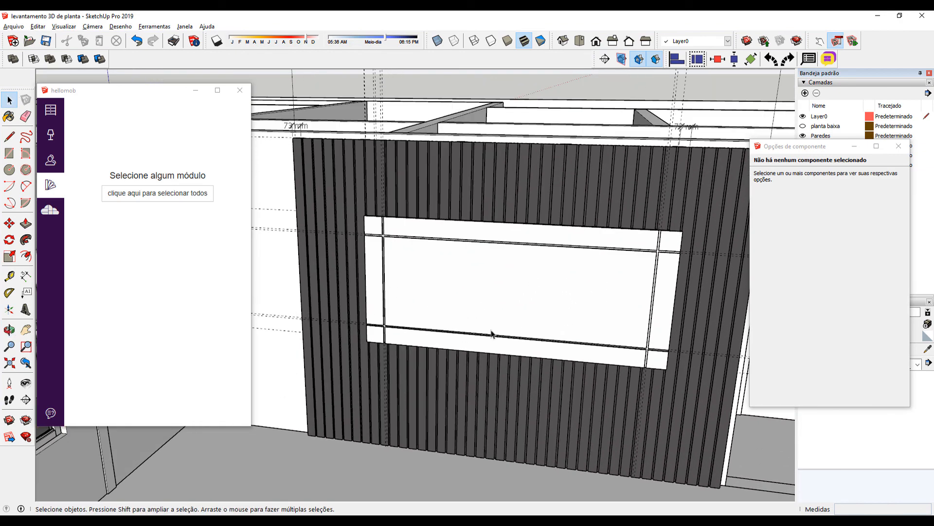
{"action": "scroll", "coordinate": [453, 266], "scroll_direction": "down", "scroll_amount": 2}
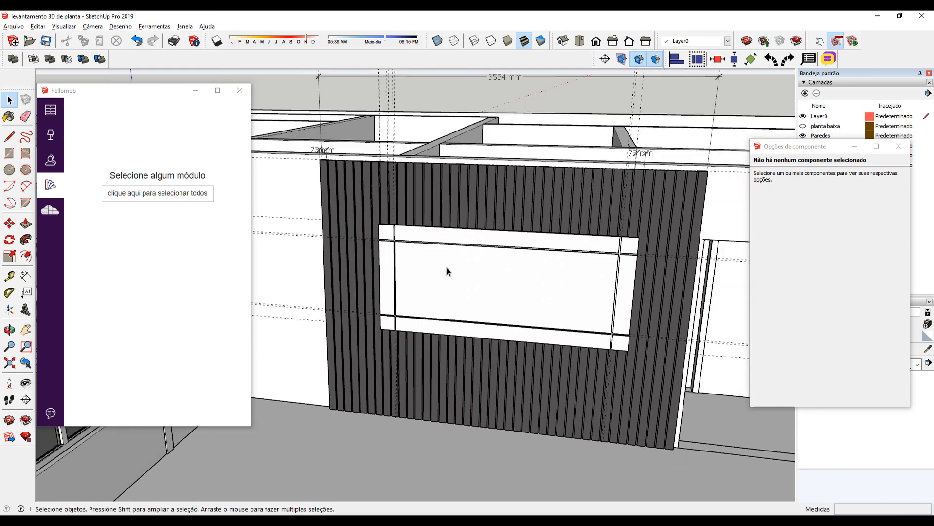